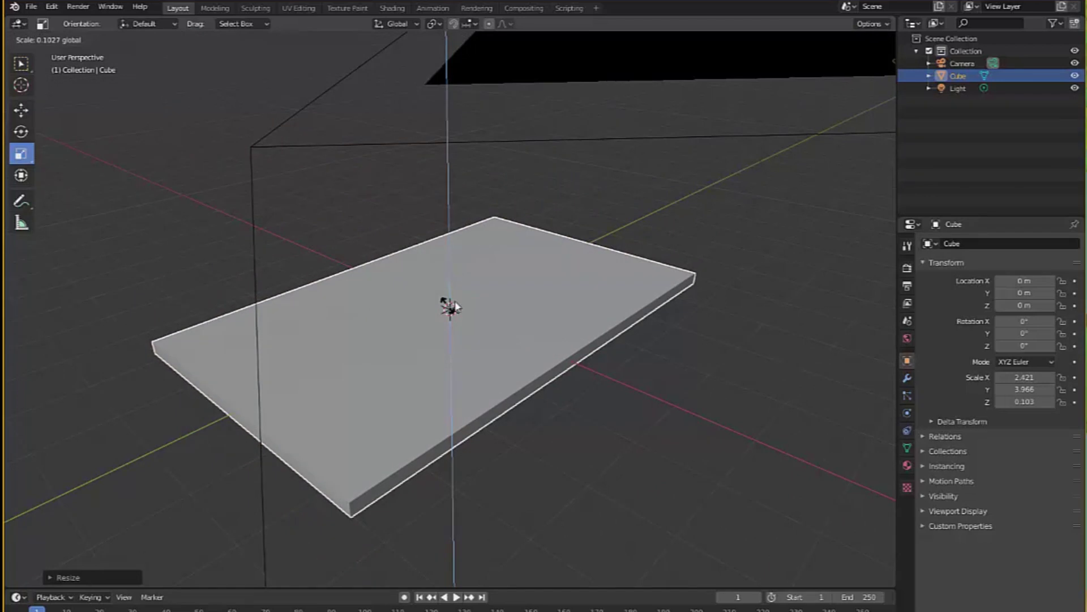
Resize the cube into a flat slab scaled to about 4.908 in Y and 0.114 in Z, and open it in the Modeling workspace
{"action": "left_click_drag", "start_coordinate": [411, 319], "coordinate": [403, 321]}
{"action": "middle_click_drag", "start_coordinate": [402, 321], "coordinate": [186, 24]}
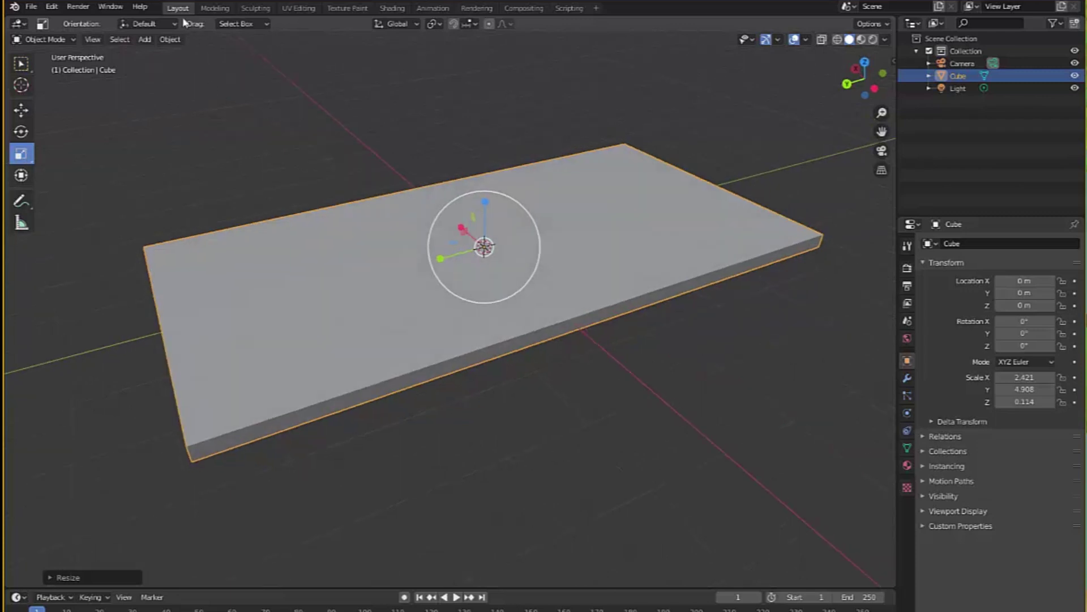
{"action": "left_click", "coordinate": [214, 8]}
{"action": "left_click", "coordinate": [256, 8]}
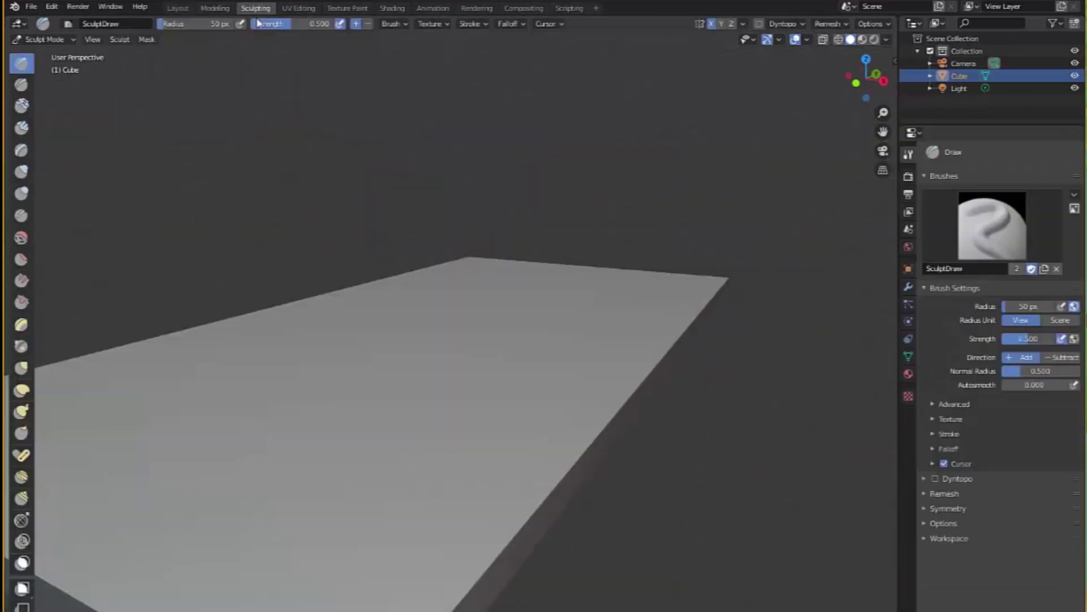
{"action": "left_click", "coordinate": [218, 8]}
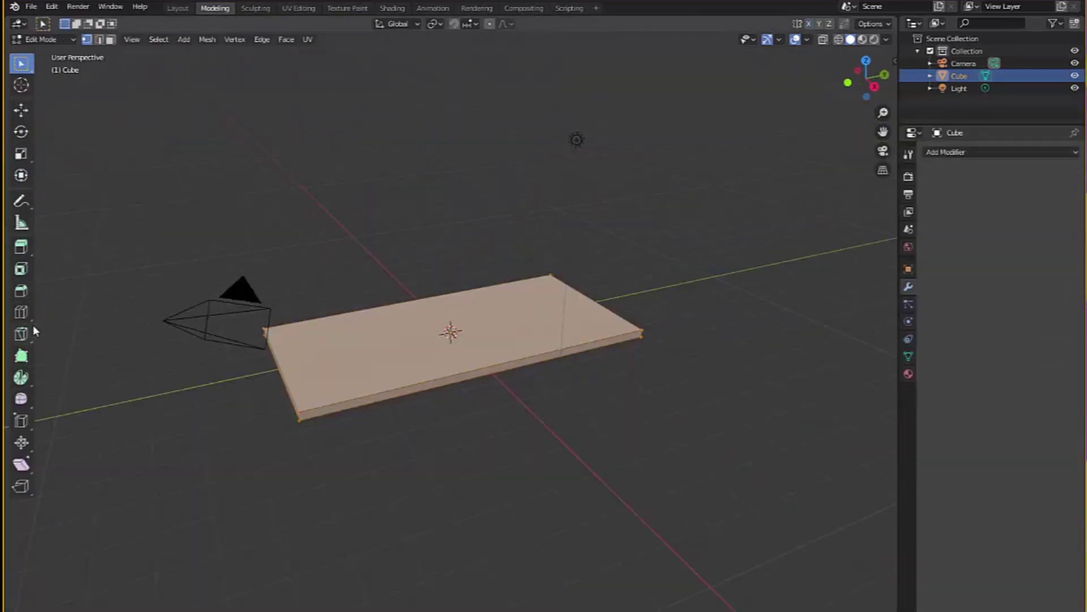
Add three lengthwise and three crosswise loop cuts that divide the slab's top into an even four-by-four grid
{"action": "left_click", "coordinate": [22, 312]}
{"action": "scroll", "coordinate": [482, 365], "scroll_direction": "up", "scroll_amount": 5}
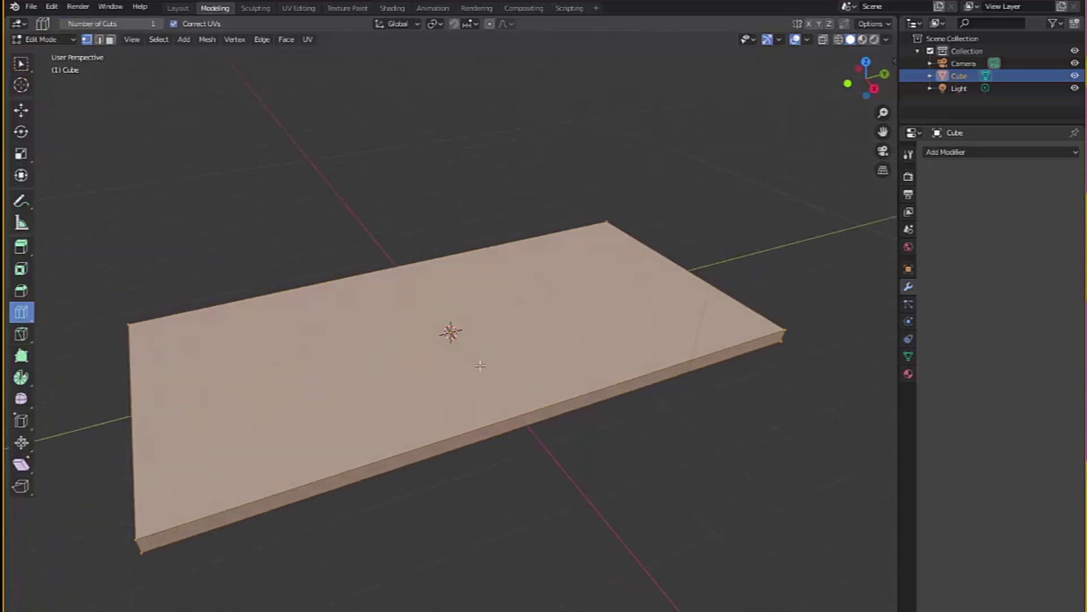
{"action": "left_click", "coordinate": [411, 286]}
{"action": "left_click", "coordinate": [134, 434]}
{"action": "middle_click_drag", "start_coordinate": [493, 305], "coordinate": [650, 156]}
{"action": "left_click", "coordinate": [498, 325]}
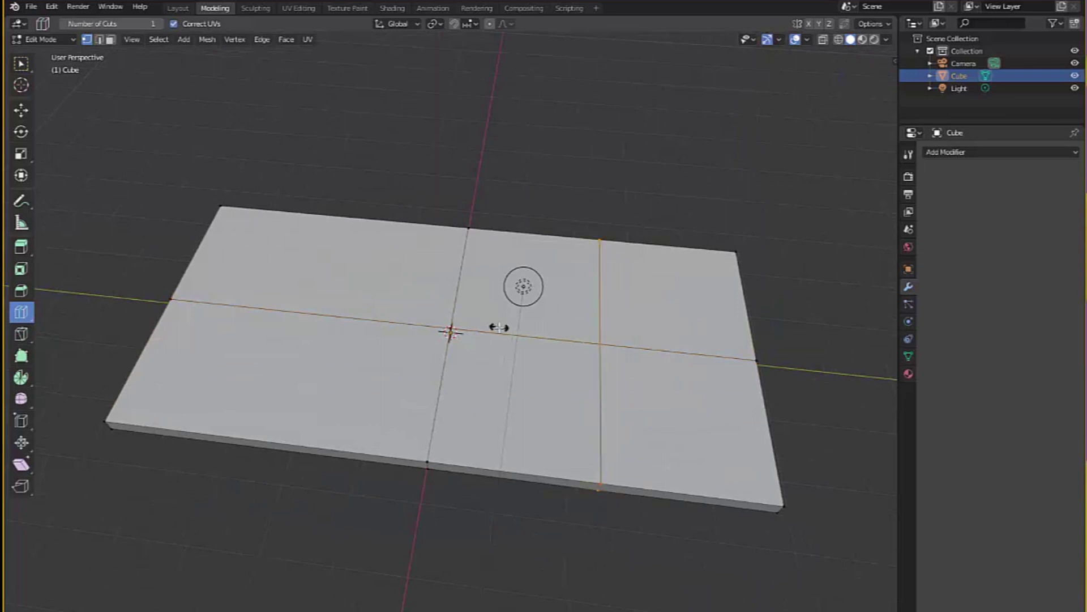
{"action": "middle_click_drag", "start_coordinate": [339, 340], "coordinate": [422, 416]}
{"action": "left_click", "coordinate": [476, 459]}
{"action": "middle_click_drag", "start_coordinate": [592, 388], "coordinate": [261, 326]}
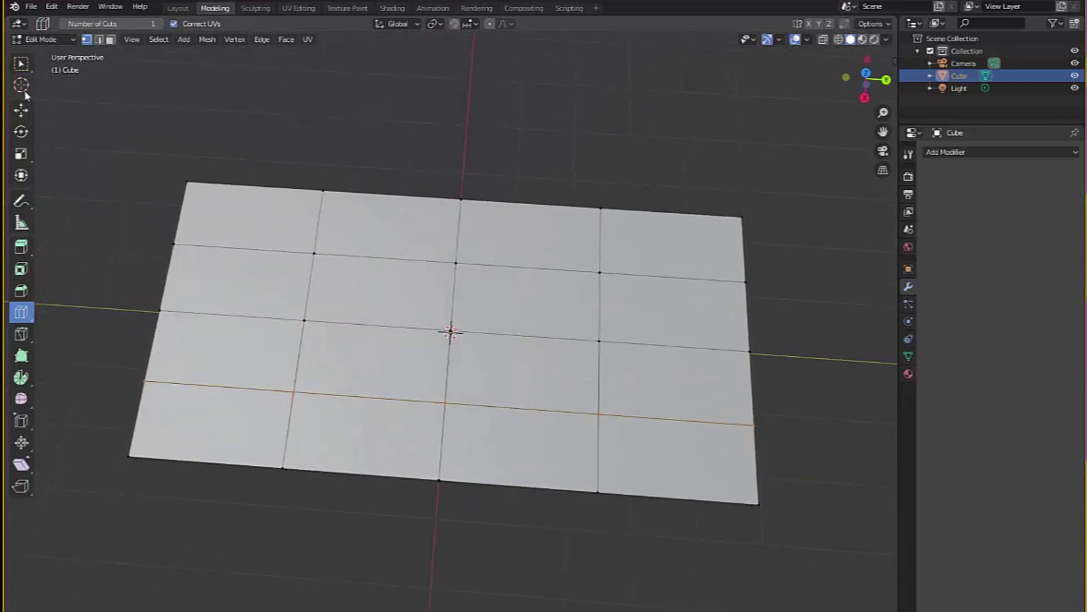
{"action": "left_click", "coordinate": [21, 64]}
{"action": "mouse_move", "coordinate": [487, 215]}
{"action": "middle_mouse_down"}
{"action": "mouse_move", "coordinate": [497, 206]}
{"action": "mouse_move", "coordinate": [487, 214]}
{"action": "middle_mouse_up"}
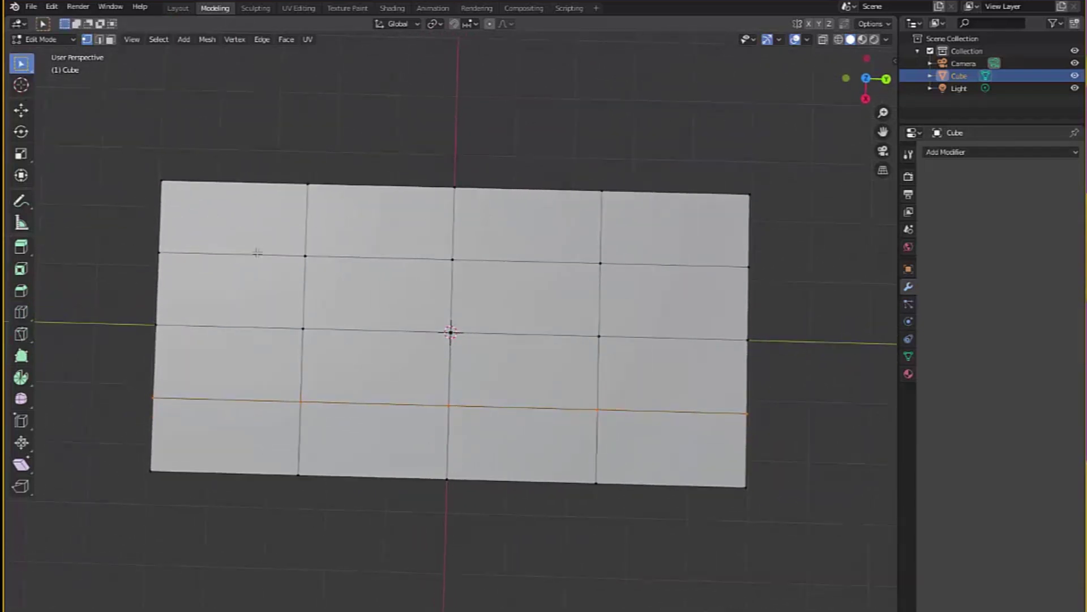
{"action": "left_click_drag", "start_coordinate": [728, 284], "coordinate": [785, 287]}
{"action": "middle_click_drag", "start_coordinate": [785, 286], "coordinate": [303, 409]}
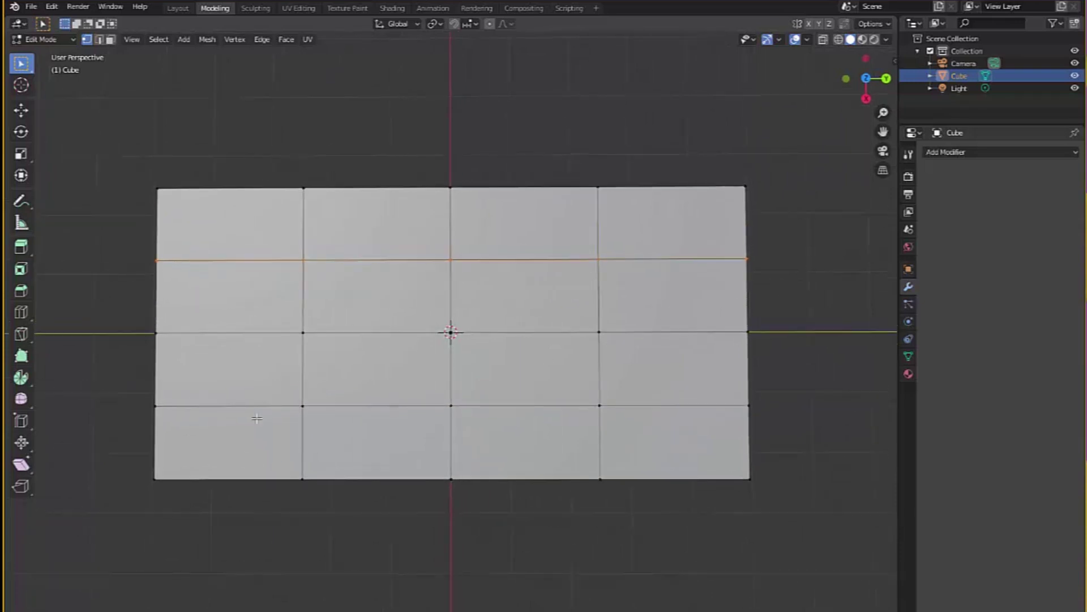
{"action": "left_click_drag", "start_coordinate": [657, 416], "coordinate": [801, 429], "text": "shift"}
{"action": "key", "text": "shift+space"}
{"action": "key", "text": "s"}
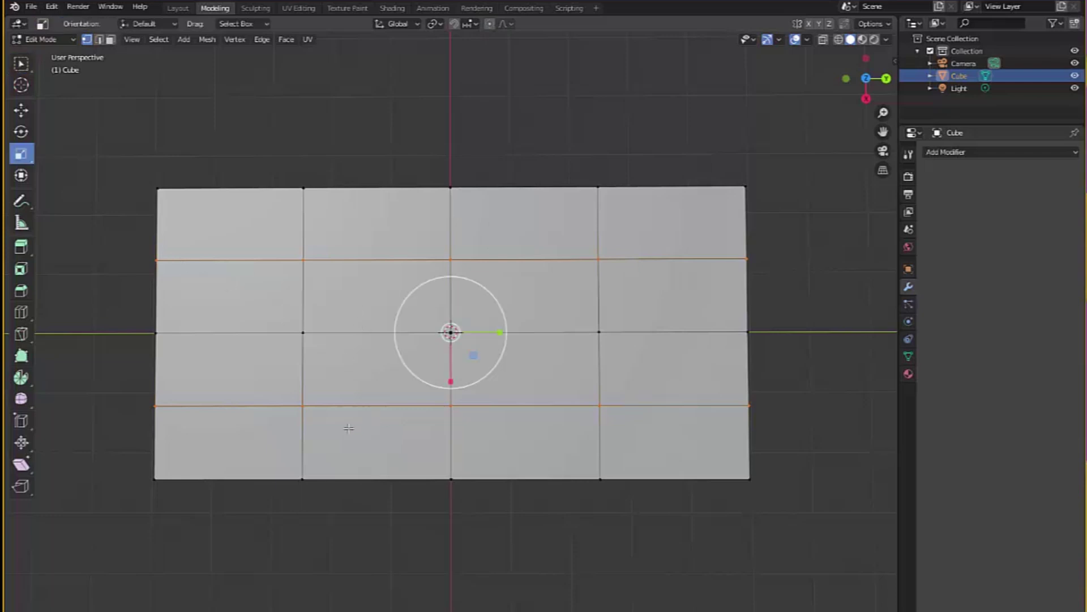
{"action": "left_click_drag", "start_coordinate": [450, 382], "coordinate": [463, 426]}
{"action": "middle_click_drag", "start_coordinate": [498, 517], "coordinate": [525, 519]}
{"action": "middle_click_drag", "start_coordinate": [412, 89], "coordinate": [429, 131]}
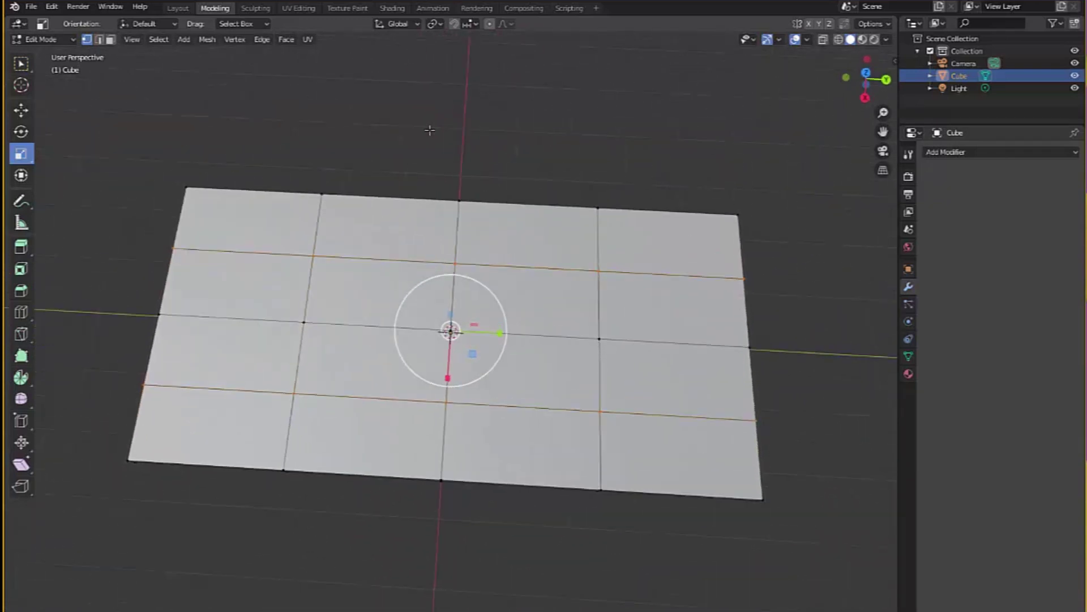
In wireframe shading, select the two outer lengthwise edge loops through the mesh and scale them along X close to the slab's long sides
{"action": "key", "text": "z"}
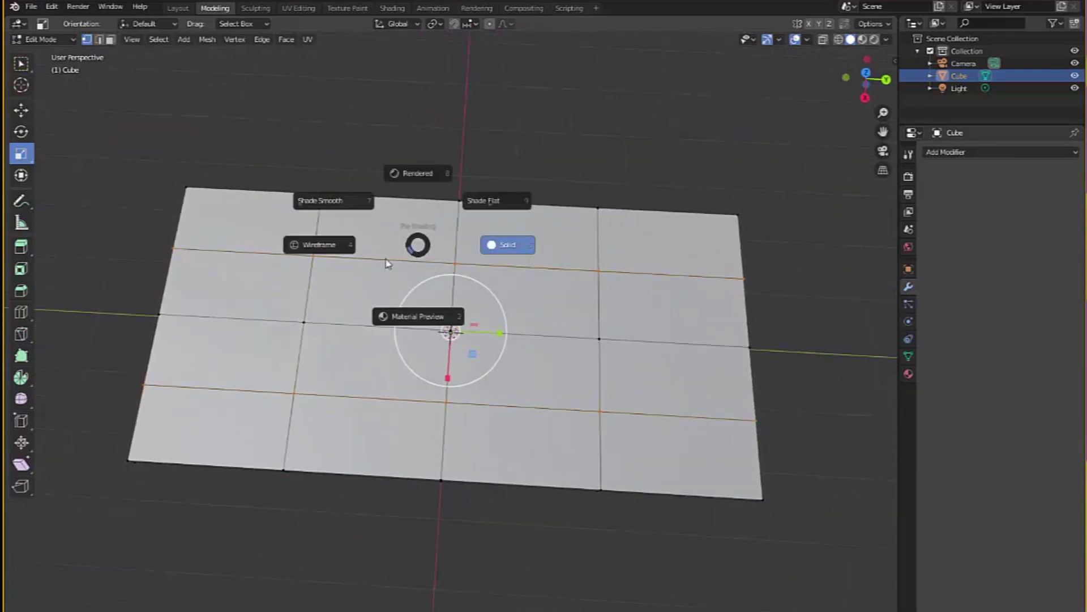
{"action": "left_click", "coordinate": [341, 245]}
{"action": "mouse_move", "coordinate": [460, 163]}
{"action": "middle_mouse_down"}
{"action": "mouse_move", "coordinate": [432, 189]}
{"action": "mouse_move", "coordinate": [219, 217]}
{"action": "middle_mouse_up"}
{"action": "left_click_drag", "start_coordinate": [115, 239], "coordinate": [814, 285]}
{"action": "left_click_drag", "start_coordinate": [110, 385], "coordinate": [821, 443], "text": "shift"}
{"action": "middle_click_drag", "start_coordinate": [745, 330], "coordinate": [539, 320]}
{"action": "left_click_drag", "start_coordinate": [459, 376], "coordinate": [471, 408]}
{"action": "middle_click_drag", "start_coordinate": [731, 198], "coordinate": [823, 114]}
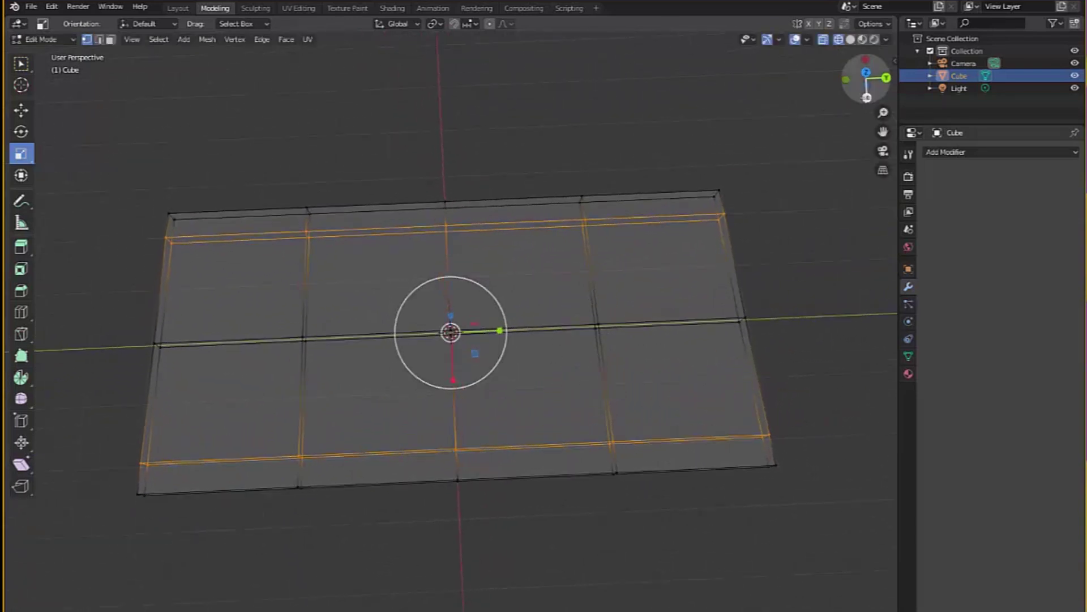
{"action": "left_click", "coordinate": [866, 73]}
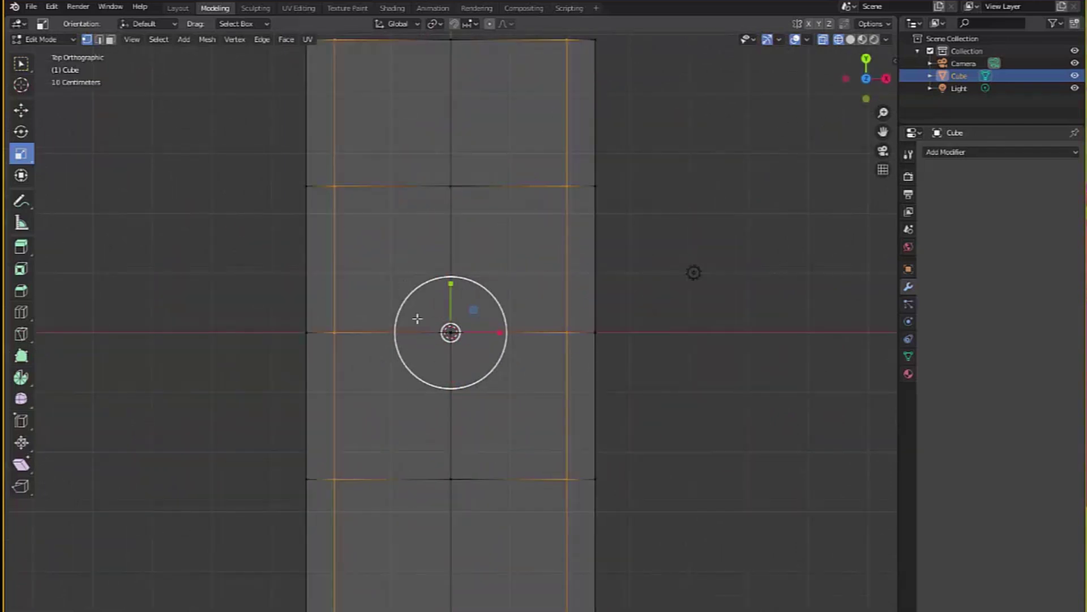
{"action": "left_click_drag", "start_coordinate": [496, 331], "coordinate": [507, 335]}
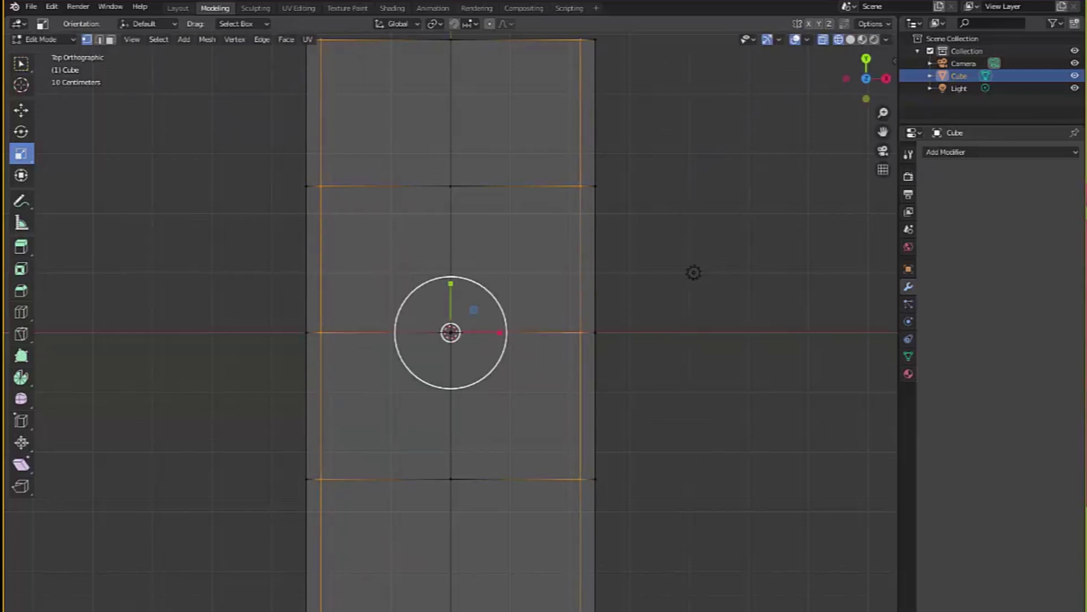
Scale the two outer crosswise edge loops along Y until they sit close to the slab's short ends
{"action": "left_click_drag", "start_coordinate": [200, 140], "coordinate": [706, 268]}
{"action": "left_click_drag", "start_coordinate": [195, 453], "coordinate": [786, 543], "text": "shift"}
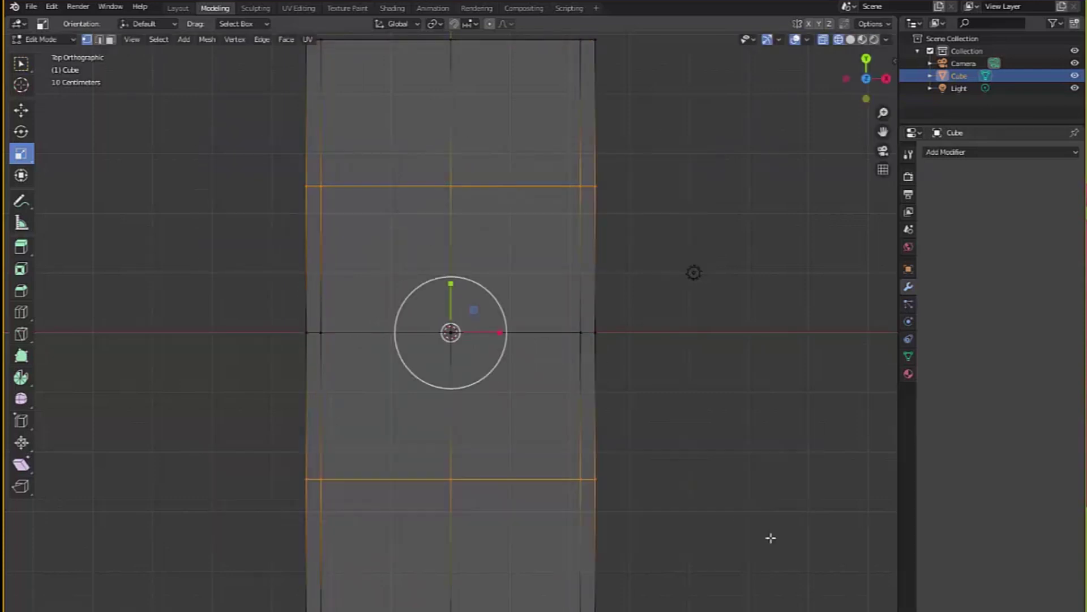
{"action": "left_click_drag", "start_coordinate": [453, 281], "coordinate": [452, 228]}
{"action": "middle_click_drag", "start_coordinate": [706, 464], "coordinate": [612, 374]}
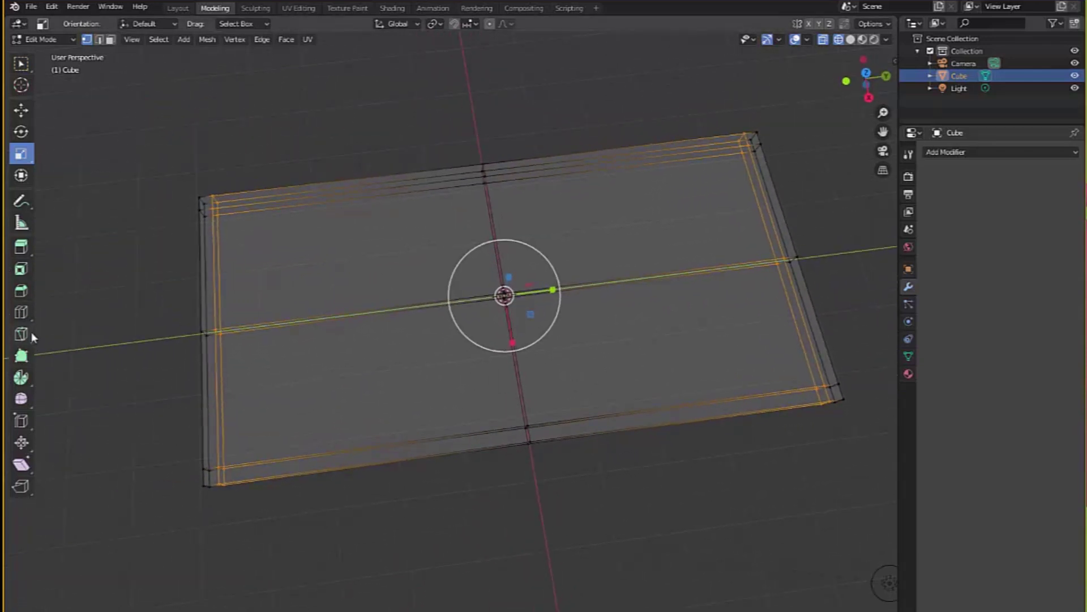
Add two crosswise and two lengthwise loop cuts, each halfway between the slab's centre loops and its outer loops
{"action": "left_click", "coordinate": [21, 313]}
{"action": "scroll", "coordinate": [521, 291], "scroll_direction": "up", "scroll_amount": 5}
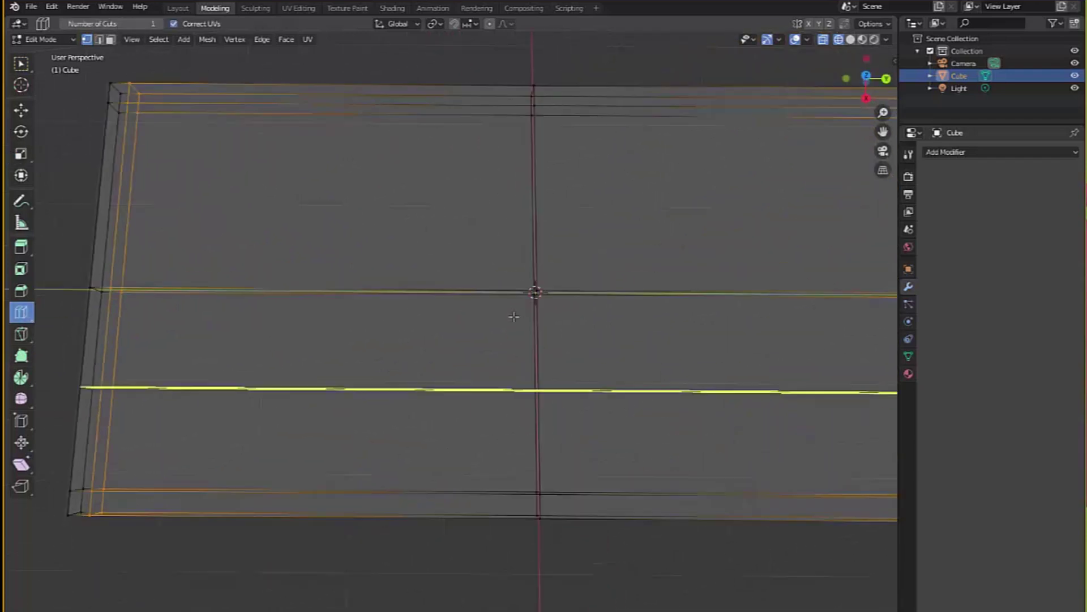
{"action": "middle_click_drag", "start_coordinate": [461, 260], "coordinate": [536, 245]}
{"action": "scroll", "coordinate": [536, 245], "scroll_direction": "down", "scroll_amount": 5}
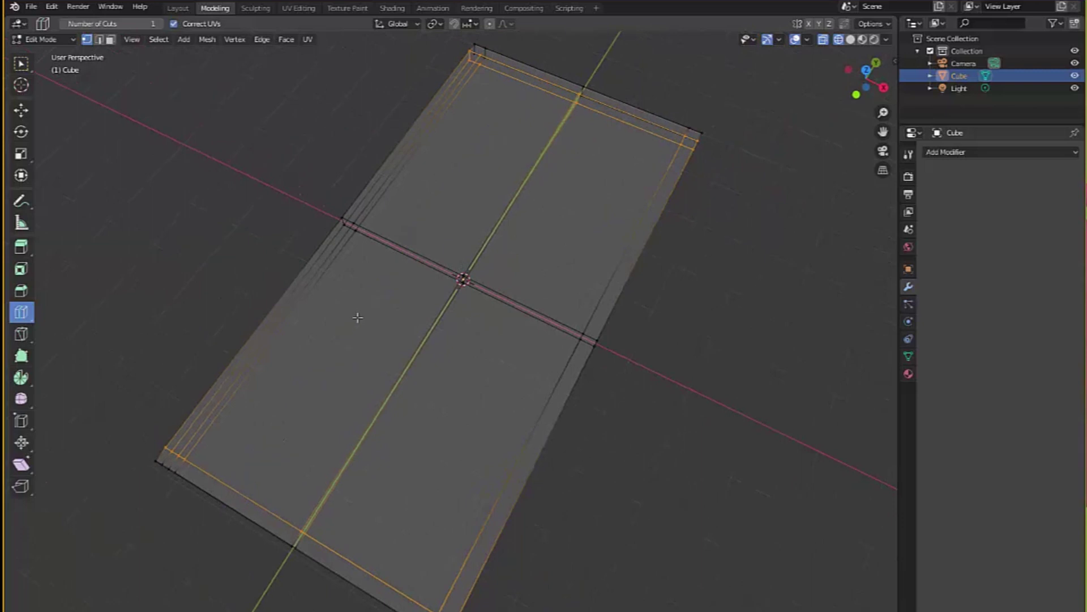
{"action": "middle_click_drag", "start_coordinate": [520, 244], "coordinate": [602, 248]}
{"action": "scroll", "coordinate": [602, 247], "scroll_direction": "down", "scroll_amount": 5}
{"action": "left_click", "coordinate": [603, 248]}
{"action": "left_click", "coordinate": [323, 363]}
{"action": "left_click", "coordinate": [266, 348]}
{"action": "left_click", "coordinate": [388, 449]}
{"action": "middle_click_drag", "start_coordinate": [584, 329], "coordinate": [435, 339]}
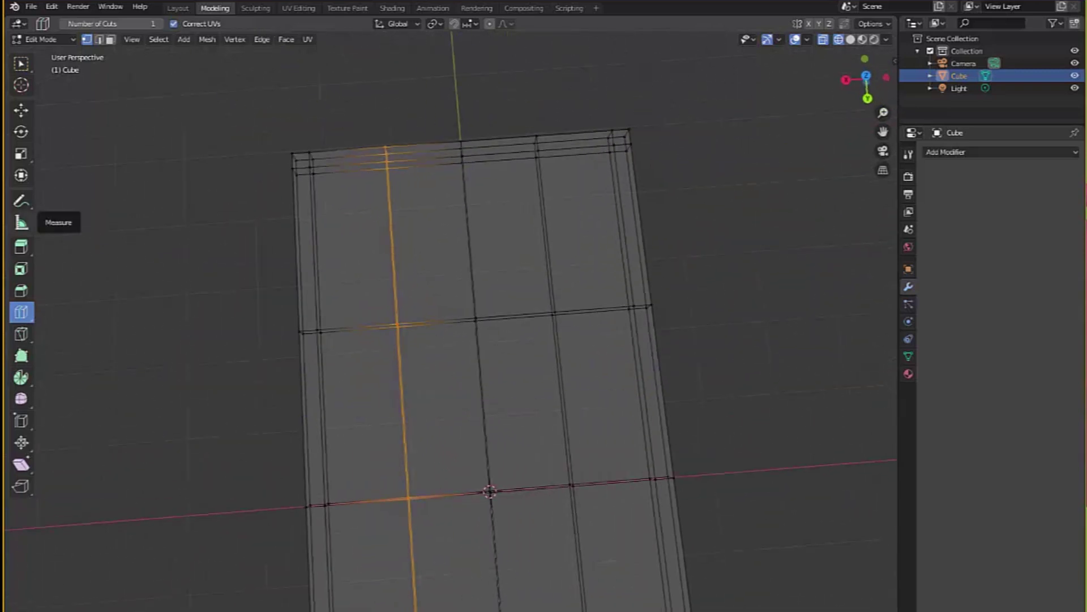
Select both new crosswise edge loops and scale them outward along Y to just inside the loops near the short ends
{"action": "left_click", "coordinate": [21, 64]}
{"action": "middle_click_drag", "start_coordinate": [472, 225], "coordinate": [187, 281]}
{"action": "left_click", "coordinate": [352, 318], "text": "alt"}
{"action": "middle_click_drag", "start_coordinate": [581, 267], "coordinate": [347, 347]}
{"action": "middle_click_drag", "start_coordinate": [827, 277], "coordinate": [763, 303]}
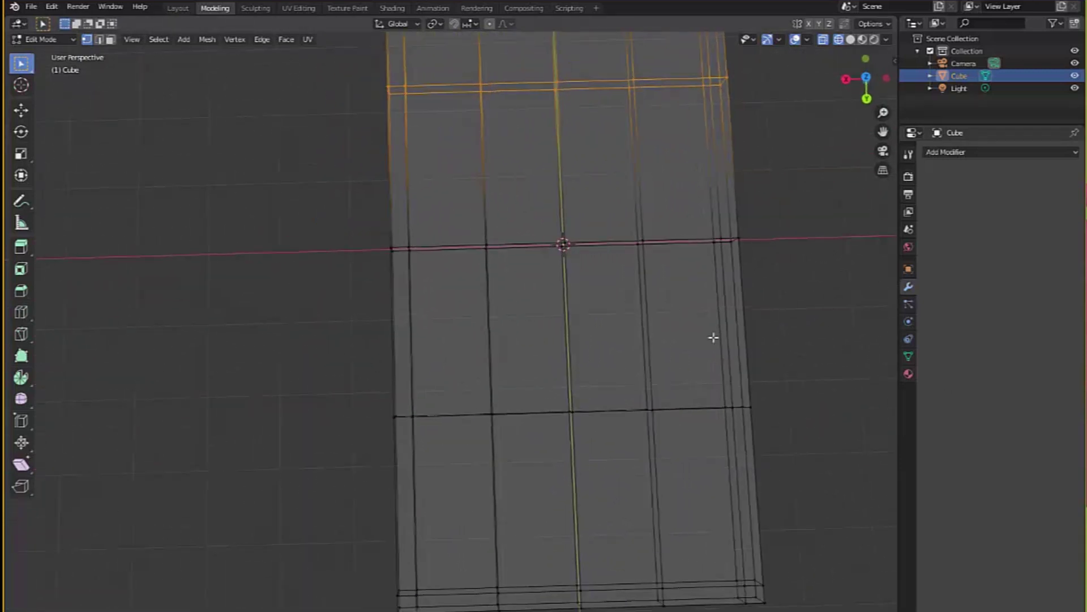
{"action": "left_click_drag", "start_coordinate": [562, 409], "coordinate": [772, 417], "text": "shift"}
{"action": "middle_click_drag", "start_coordinate": [772, 417], "coordinate": [536, 486]}
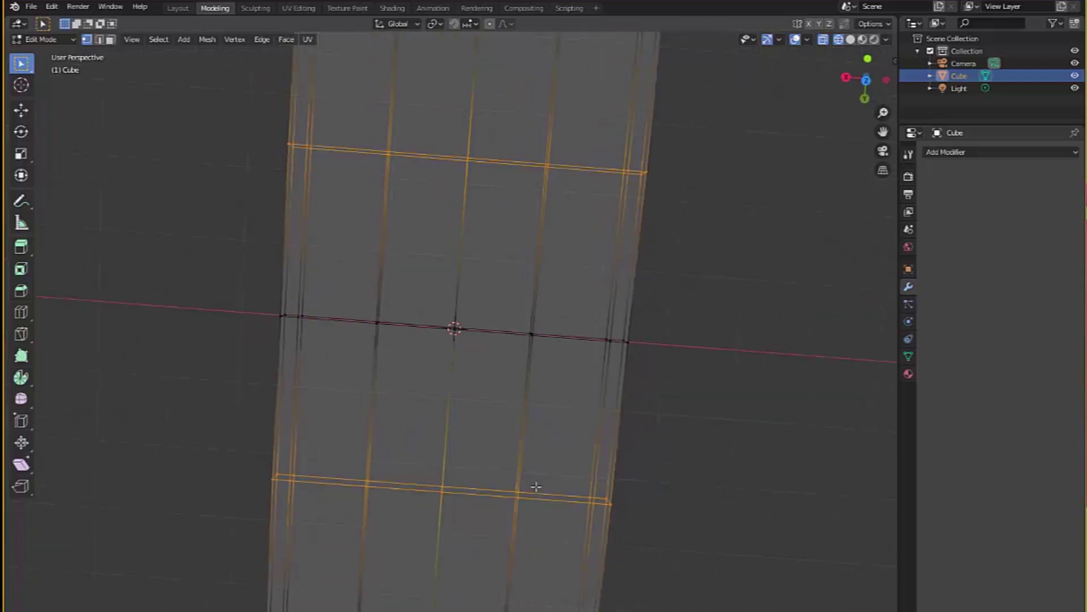
{"action": "key", "text": "shift+space"}
{"action": "key", "text": "s"}
{"action": "middle_click_drag", "start_coordinate": [490, 296], "coordinate": [397, 426]}
{"action": "left_click_drag", "start_coordinate": [400, 434], "coordinate": [384, 468]}
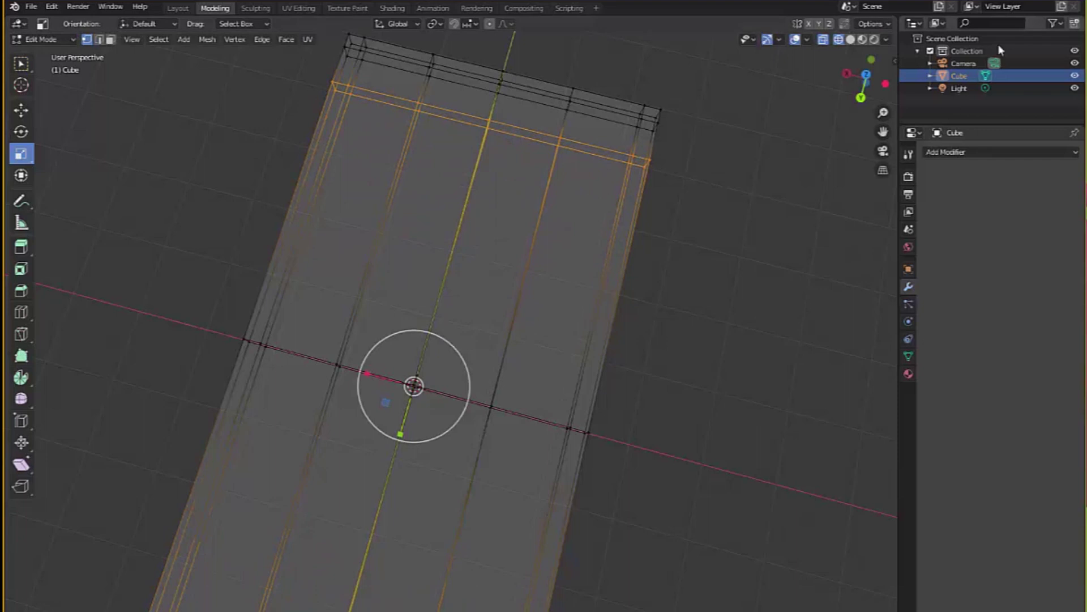
{"action": "left_click", "coordinate": [867, 75]}
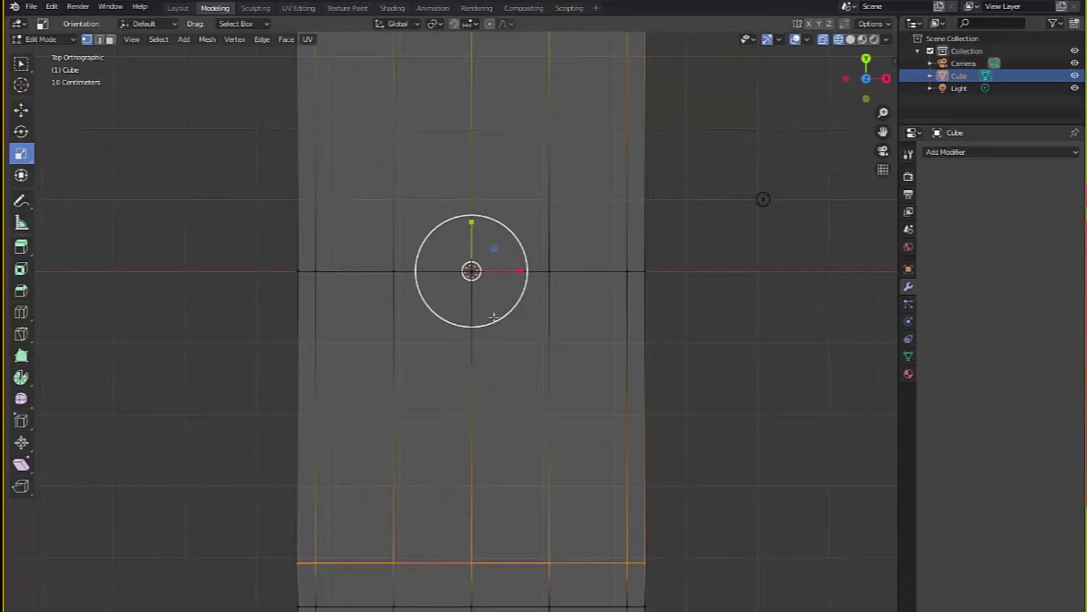
{"action": "left_click_drag", "start_coordinate": [472, 222], "coordinate": [471, 216]}
{"action": "middle_click_drag", "start_coordinate": [711, 262], "coordinate": [594, 297]}
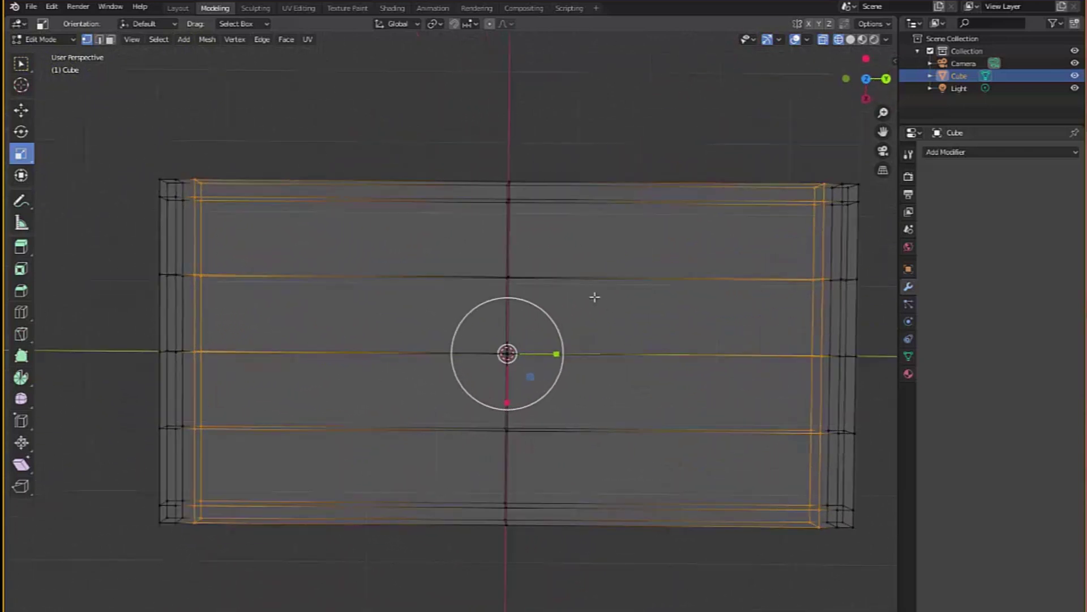
Scale the two new lengthwise edge loops outward along X to just inside the long-side loops, and switch to face selection
{"action": "left_click_drag", "start_coordinate": [101, 249], "coordinate": [903, 297]}
{"action": "middle_click_drag", "start_coordinate": [147, 435], "coordinate": [120, 396], "text": "shift"}
{"action": "left_click_drag", "start_coordinate": [483, 409], "coordinate": [971, 413], "text": "shift"}
{"action": "mouse_move", "coordinate": [495, 402]}
{"action": "middle_mouse_down"}
{"action": "mouse_move", "coordinate": [556, 371]}
{"action": "mouse_move", "coordinate": [505, 390]}
{"action": "middle_mouse_up"}
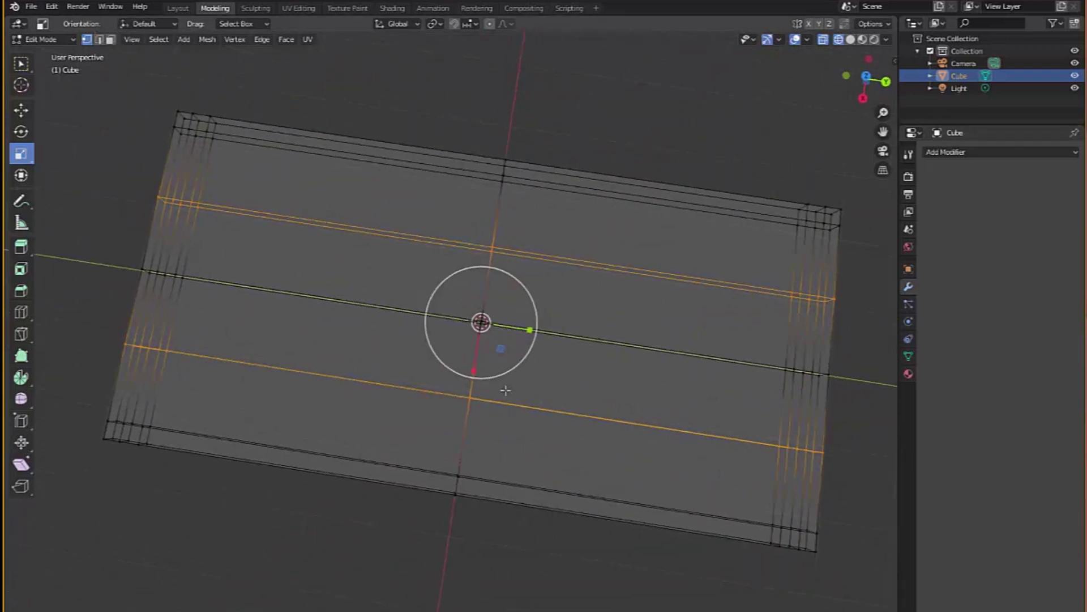
{"action": "left_click", "coordinate": [866, 76]}
{"action": "left_click_drag", "start_coordinate": [480, 304], "coordinate": [520, 313]}
{"action": "middle_click_drag", "start_coordinate": [391, 605], "coordinate": [415, 472], "text": "shift"}
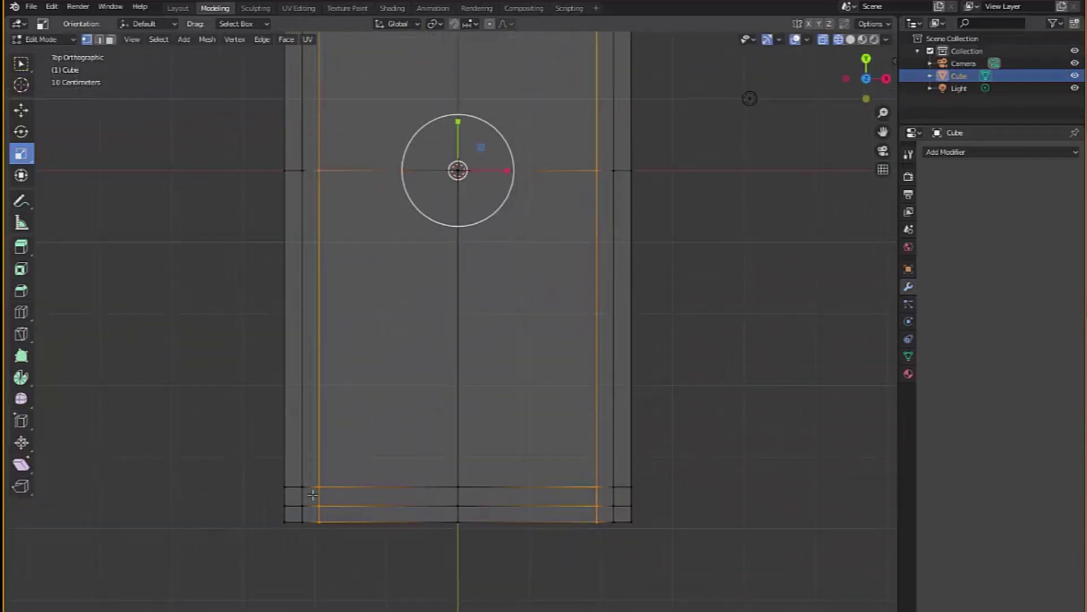
{"action": "middle_click_drag", "start_coordinate": [743, 392], "coordinate": [488, 258]}
{"action": "key", "text": "3"}
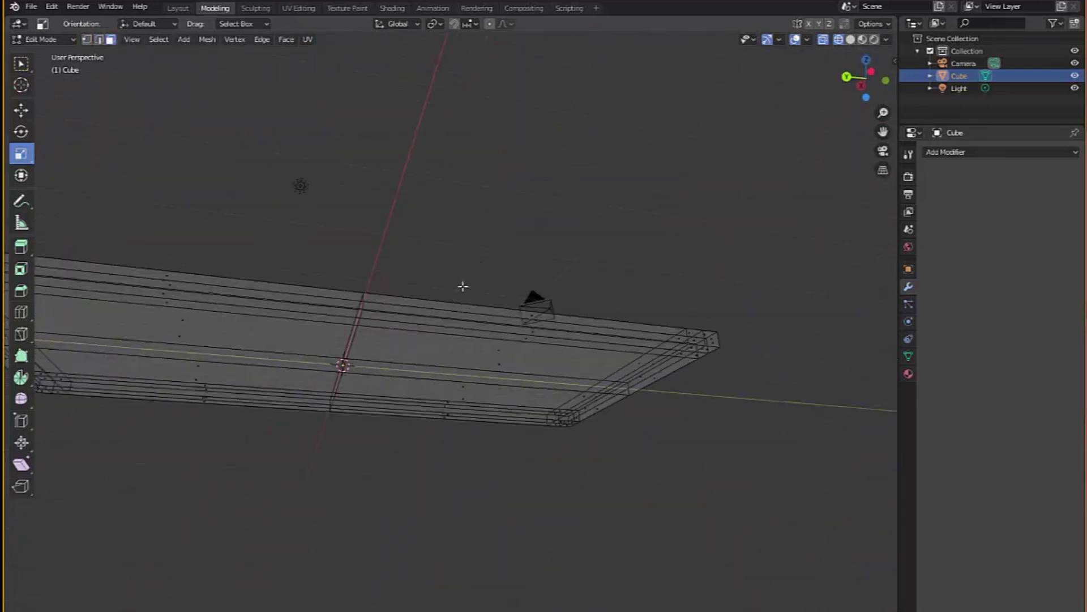
{"action": "key", "text": "ctrl+Tab"}
{"action": "key", "text": "ctrl+Tab"}
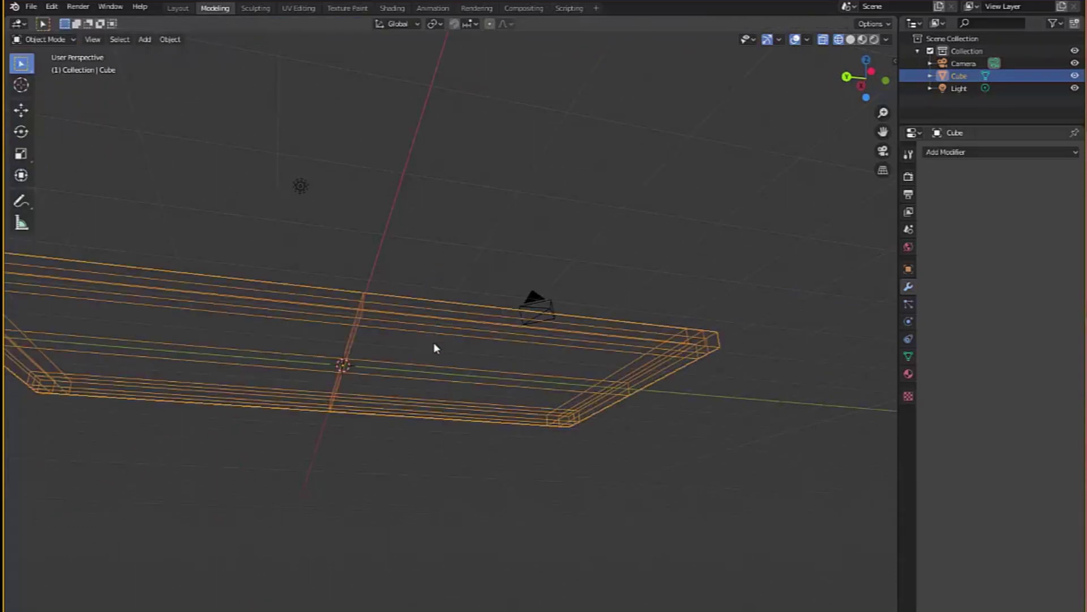
{"action": "mouse_move", "coordinate": [381, 327]}
{"action": "middle_mouse_down"}
{"action": "mouse_move", "coordinate": [432, 369]}
{"action": "mouse_move", "coordinate": [422, 381]}
{"action": "mouse_move", "coordinate": [442, 385]}
{"action": "mouse_move", "coordinate": [473, 286]}
{"action": "mouse_move", "coordinate": [767, 86]}
{"action": "middle_mouse_up"}
{"action": "key", "text": "ctrl+Tab"}
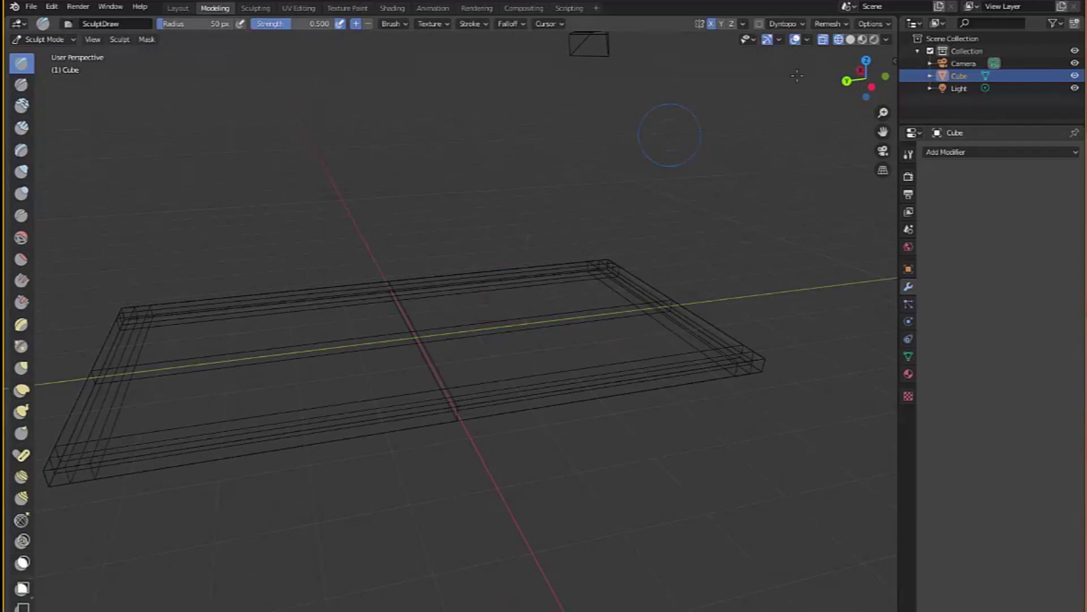
{"action": "middle_click_drag", "start_coordinate": [520, 111], "coordinate": [468, 164]}
{"action": "scroll", "coordinate": [469, 165], "scroll_direction": "up", "scroll_amount": 2}
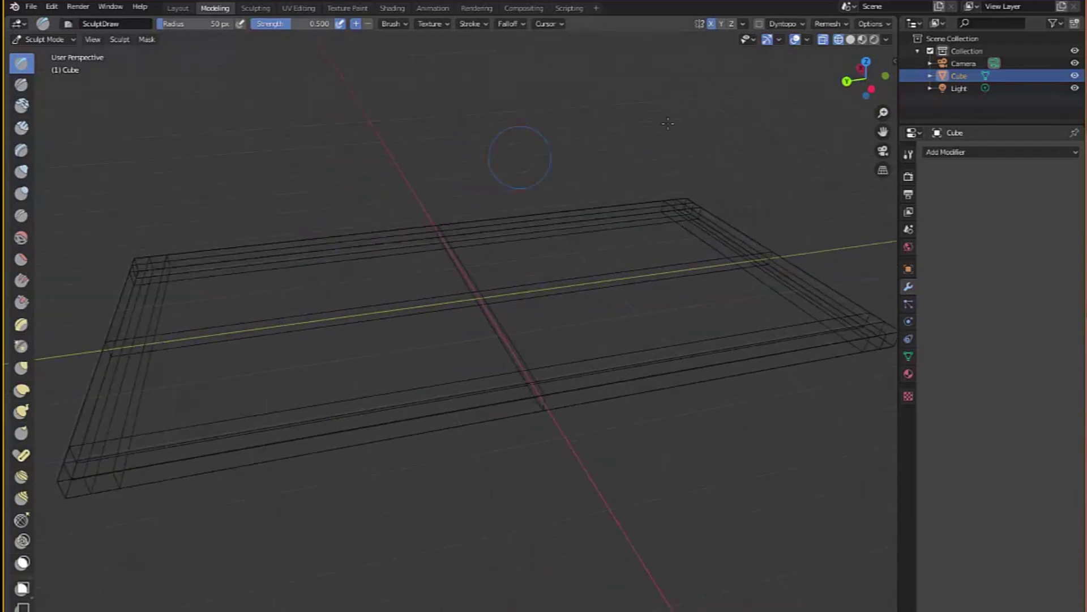
{"action": "mouse_move", "coordinate": [574, 144]}
{"action": "middle_mouse_down"}
{"action": "mouse_move", "coordinate": [680, 122]}
{"action": "mouse_move", "coordinate": [439, 297]}
{"action": "mouse_move", "coordinate": [431, 320]}
{"action": "mouse_move", "coordinate": [109, 150]}
{"action": "middle_mouse_up"}
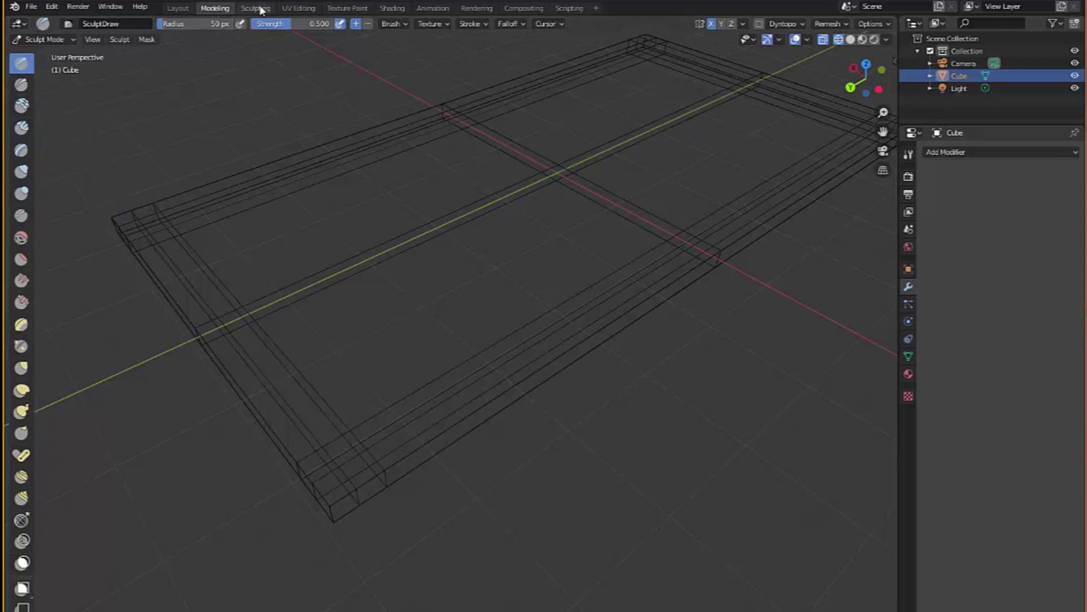
Open the slab for mesh editing in the Layout workspace
{"action": "left_click", "coordinate": [180, 9]}
{"action": "scroll", "coordinate": [339, 278], "scroll_direction": "up", "scroll_amount": 5}
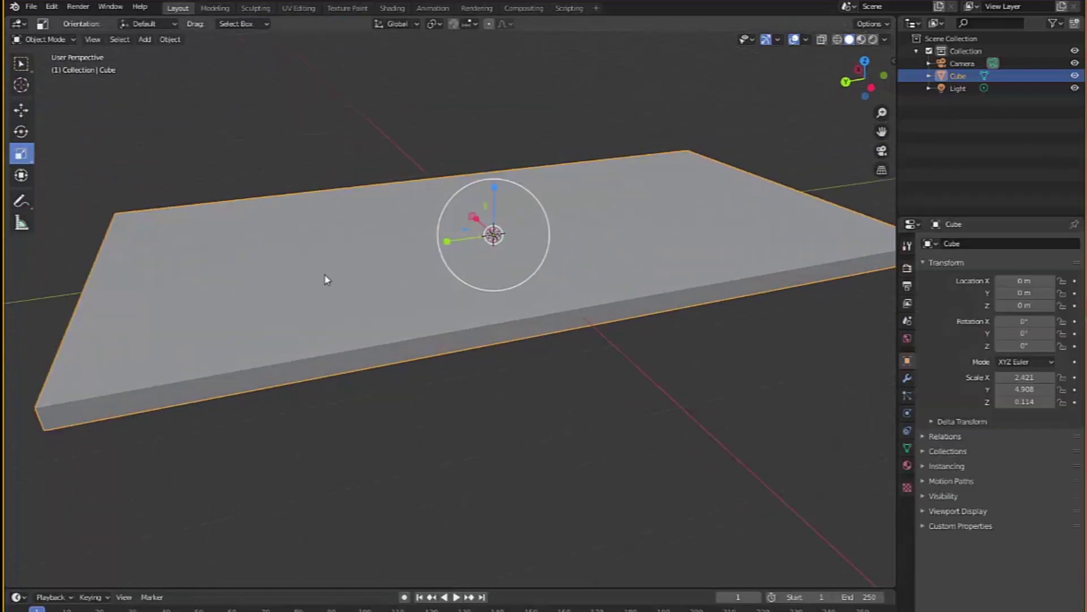
{"action": "middle_click_drag", "start_coordinate": [352, 273], "coordinate": [301, 240]}
{"action": "key", "text": "Tab"}
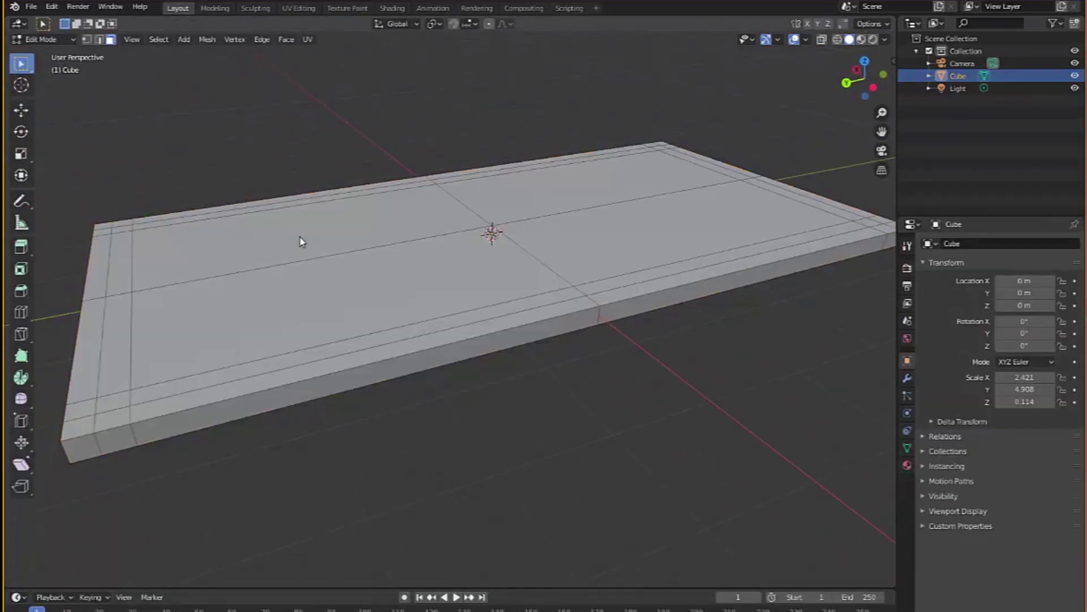
Select the four small square faces near the corners under the slab and extrude them downward into table legs
{"action": "middle_click_drag", "start_coordinate": [225, 421], "coordinate": [480, 223]}
{"action": "left_click", "coordinate": [476, 179]}
{"action": "middle_click_drag", "start_coordinate": [476, 179], "coordinate": [268, 206]}
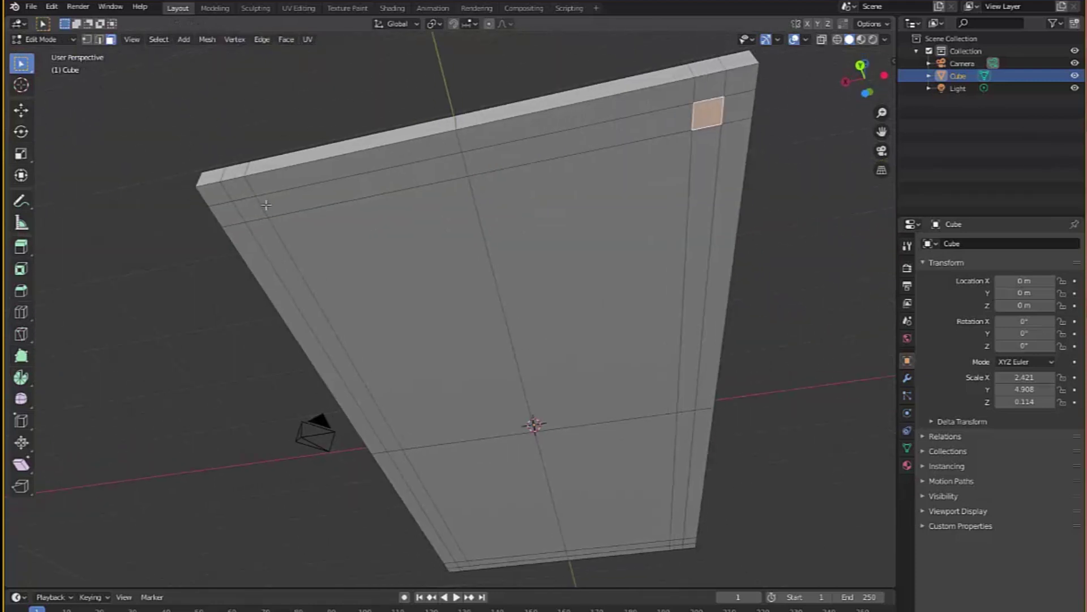
{"action": "left_click", "coordinate": [256, 204], "text": "shift"}
{"action": "middle_click_drag", "start_coordinate": [395, 275], "coordinate": [446, 486]}
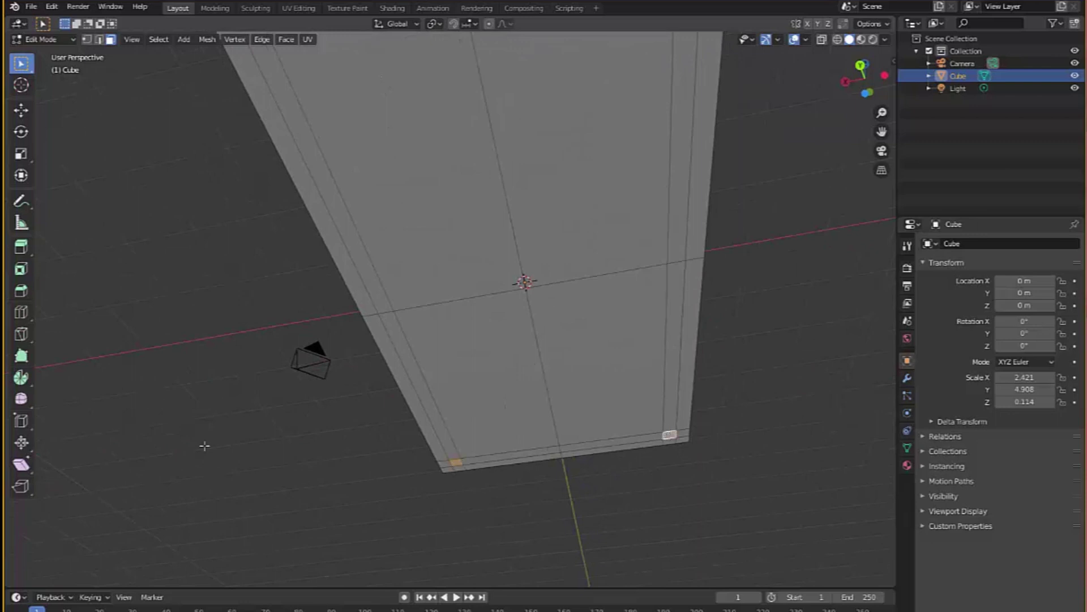
{"action": "left_click", "coordinate": [21, 247]}
{"action": "middle_click_drag", "start_coordinate": [529, 321], "coordinate": [542, 303]}
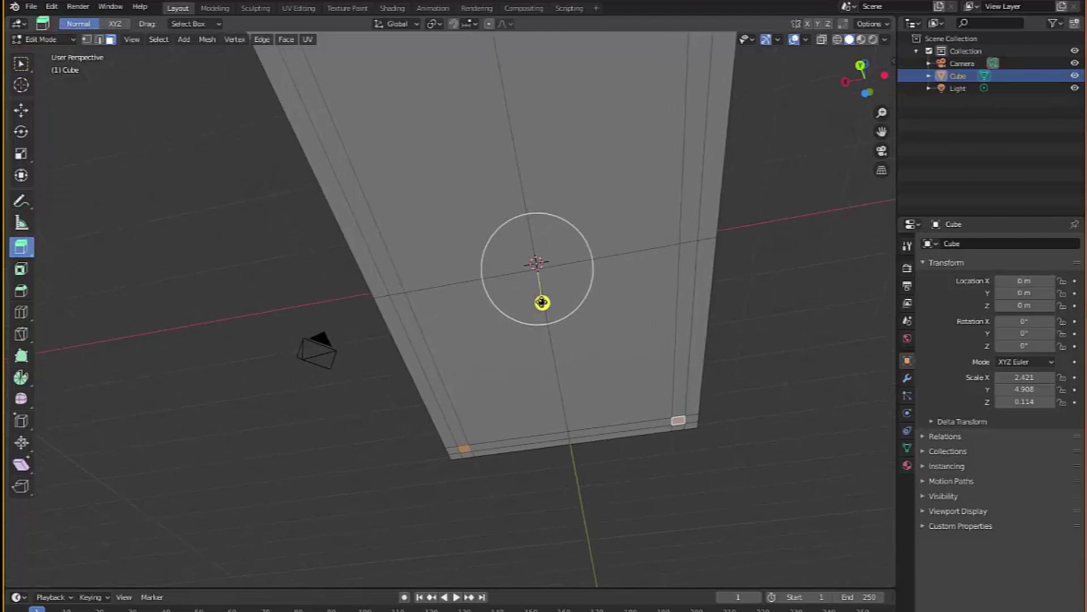
{"action": "left_click_drag", "start_coordinate": [542, 302], "coordinate": [522, 390]}
{"action": "middle_click_drag", "start_coordinate": [522, 390], "coordinate": [561, 153]}
{"action": "scroll", "coordinate": [575, 194], "scroll_direction": "up", "scroll_amount": 3}
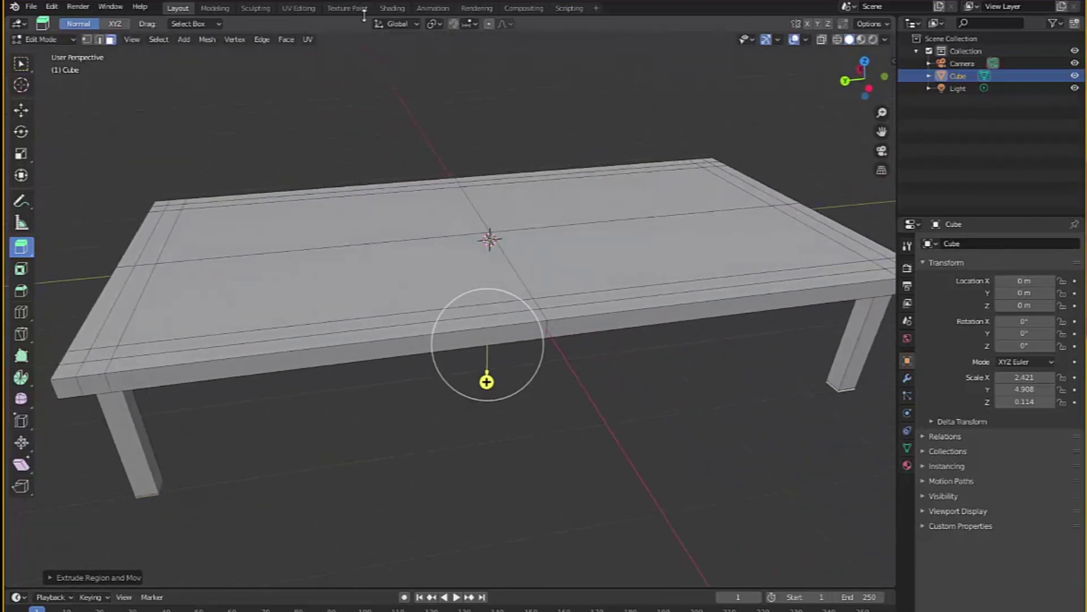
Unwrap all the table's faces in the UV Editing workspace using Smart UV Project with its default settings, and clear the selection
{"action": "left_click", "coordinate": [299, 8]}
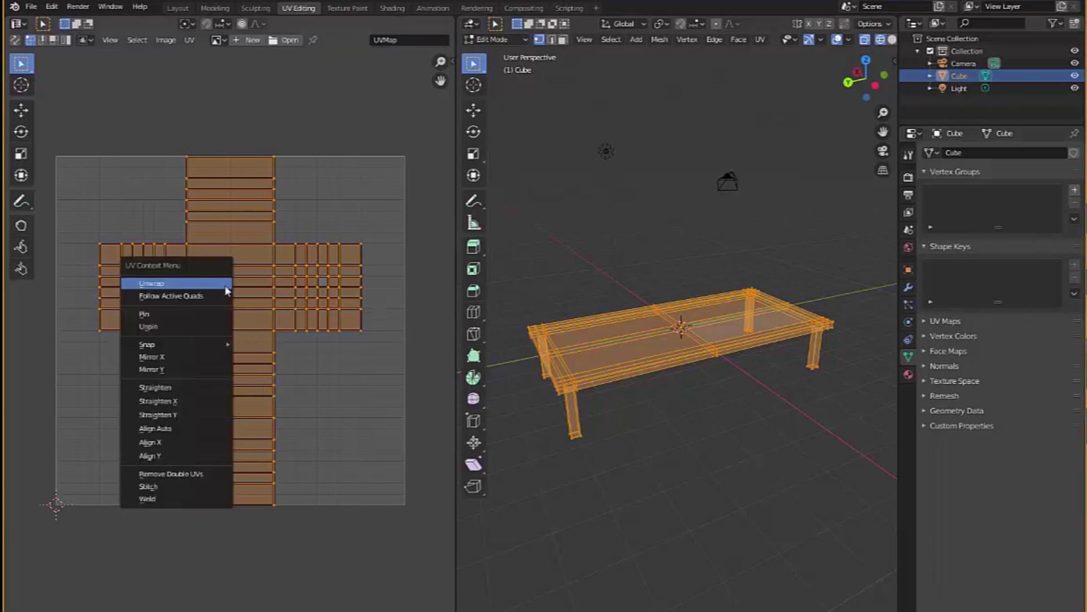
{"action": "key", "text": "Escape"}
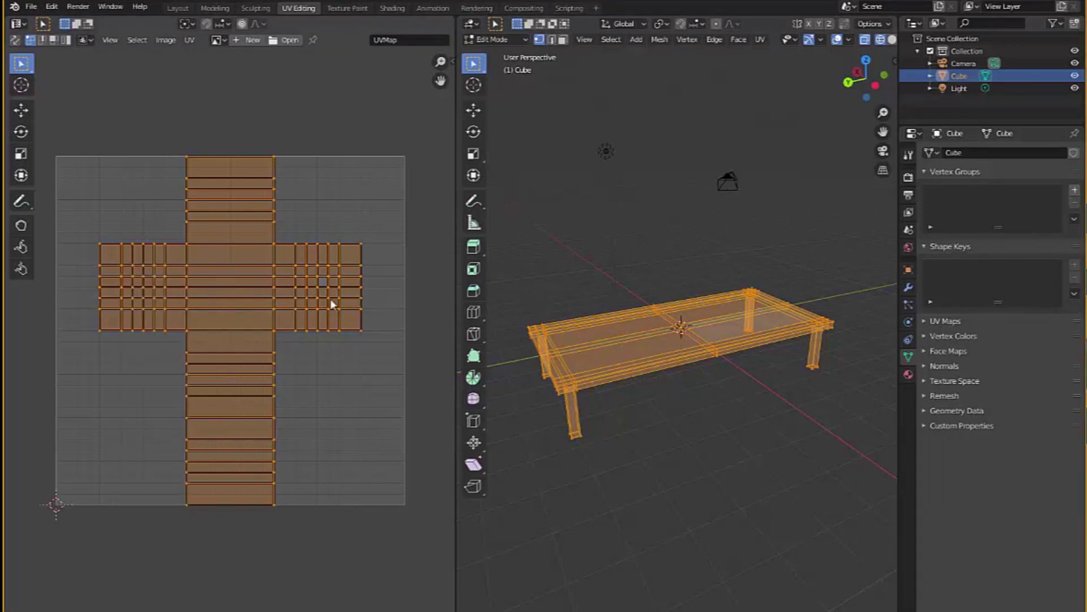
{"action": "right_click", "coordinate": [656, 326]}
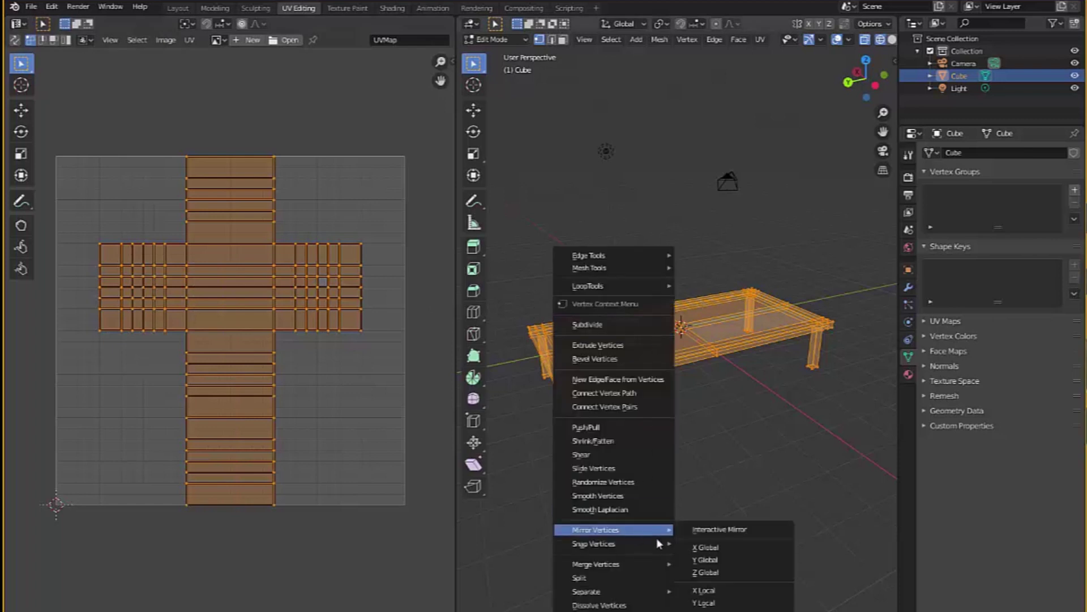
{"action": "mouse_move", "coordinate": [620, 543]}
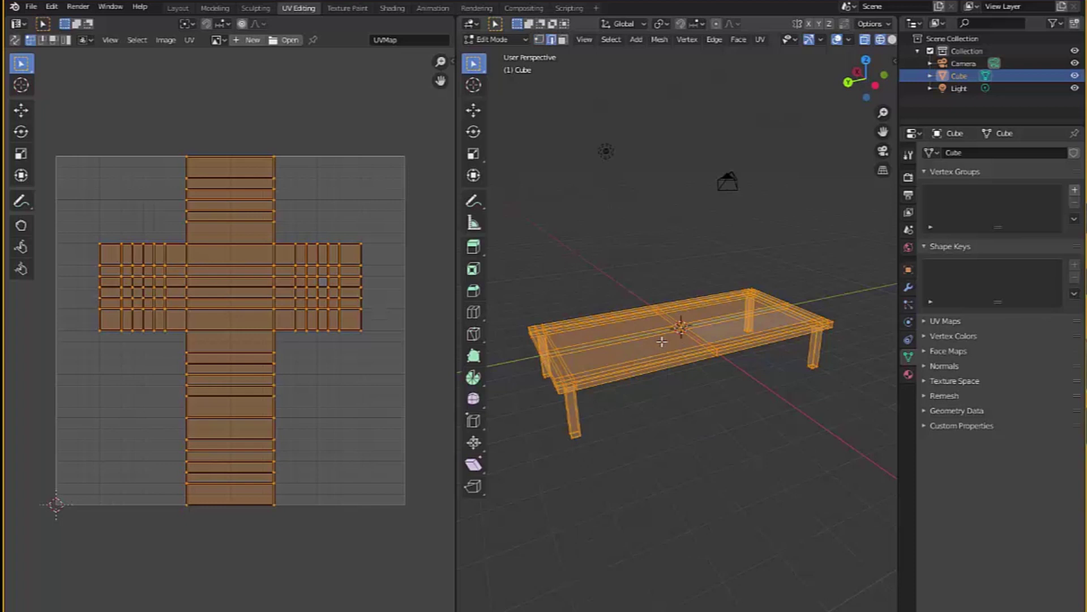
{"action": "key", "text": "3"}
{"action": "left_click_drag", "start_coordinate": [519, 253], "coordinate": [856, 495]}
{"action": "right_click", "coordinate": [758, 341]}
{"action": "mouse_move", "coordinate": [761, 346]}
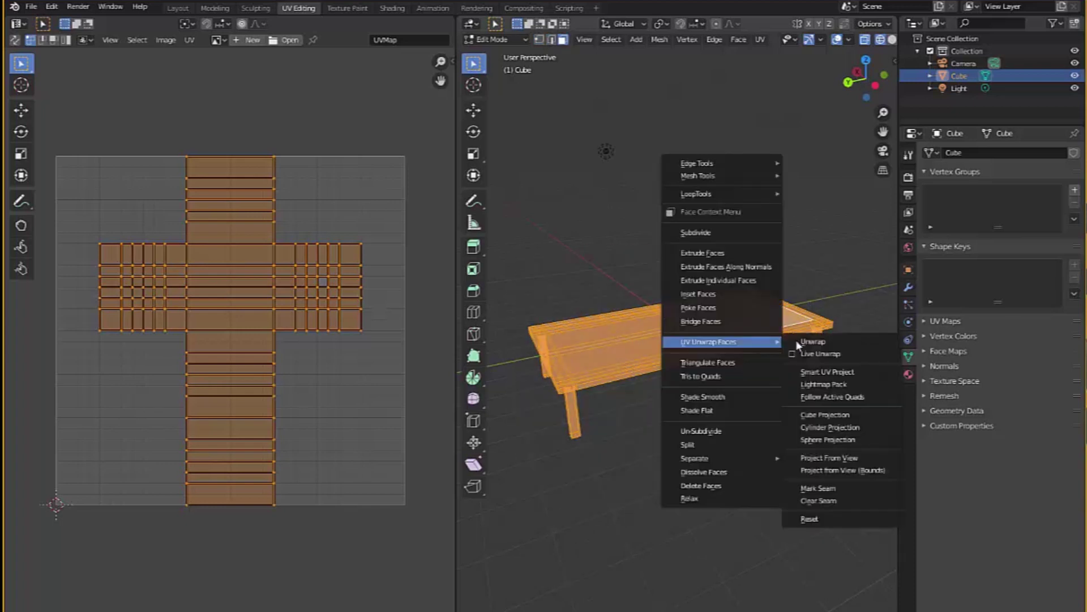
{"action": "left_click", "coordinate": [853, 372]}
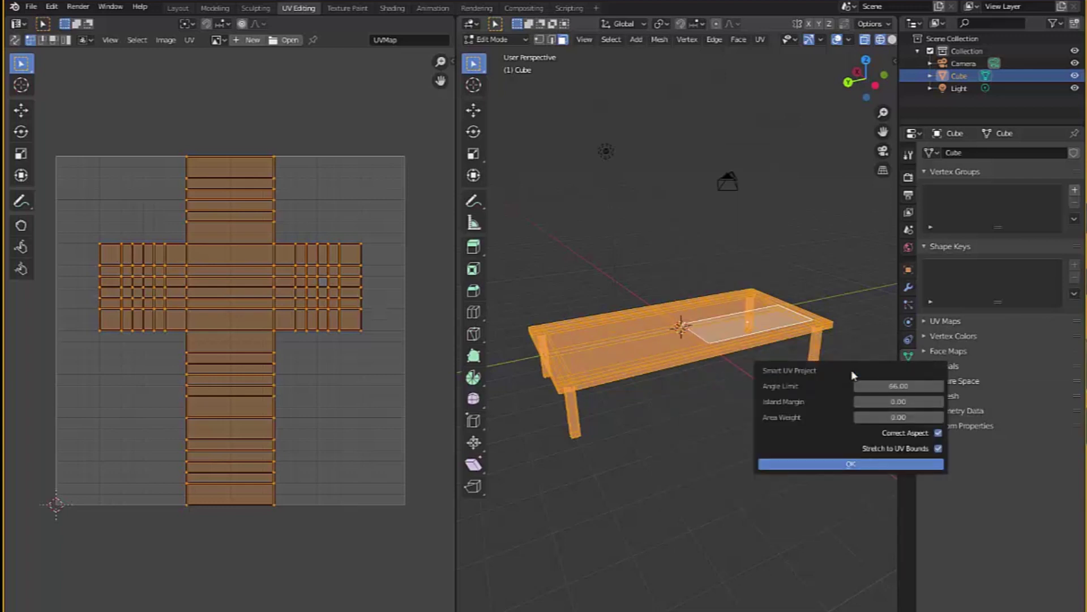
{"action": "left_click", "coordinate": [865, 464]}
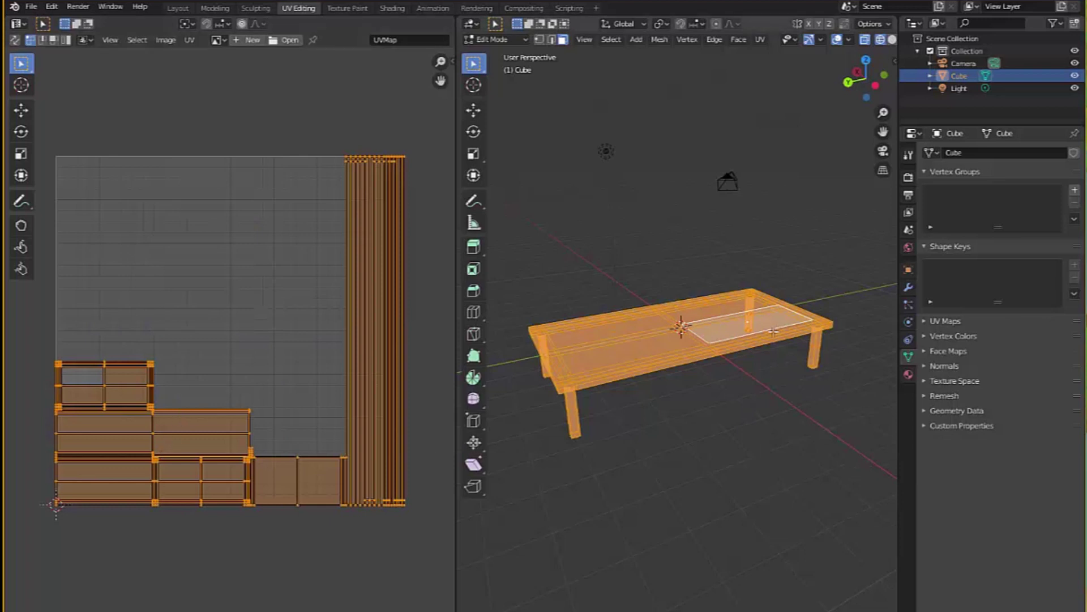
{"action": "key", "text": "alt+a"}
{"action": "middle_click_drag", "start_coordinate": [704, 363], "coordinate": [686, 323]}
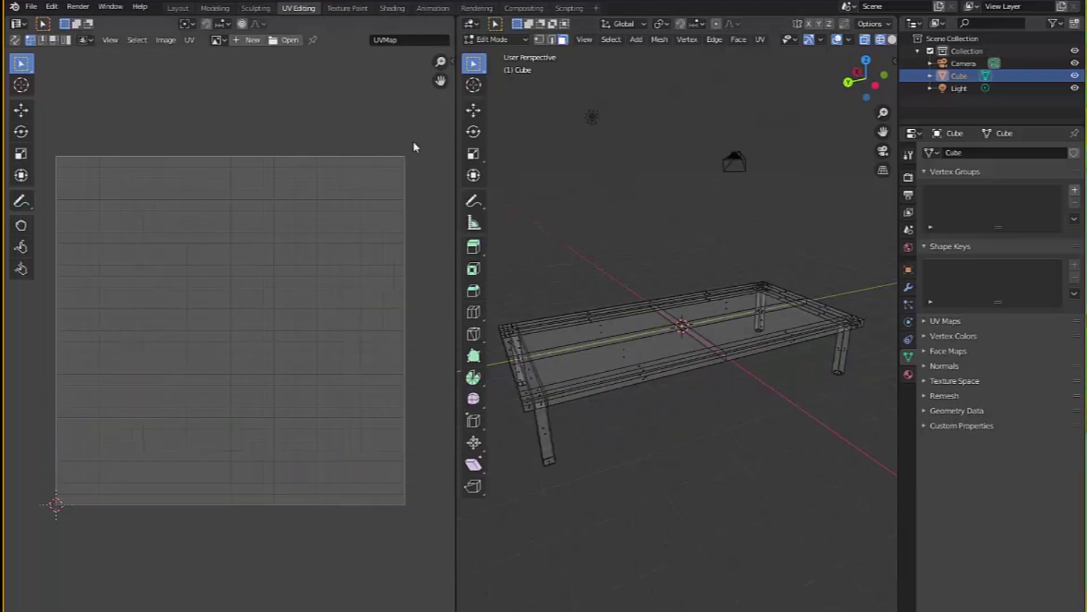
Check the table in the Texture Paint workspace and open its material settings in the Shading workspace
{"action": "left_click", "coordinate": [343, 8]}
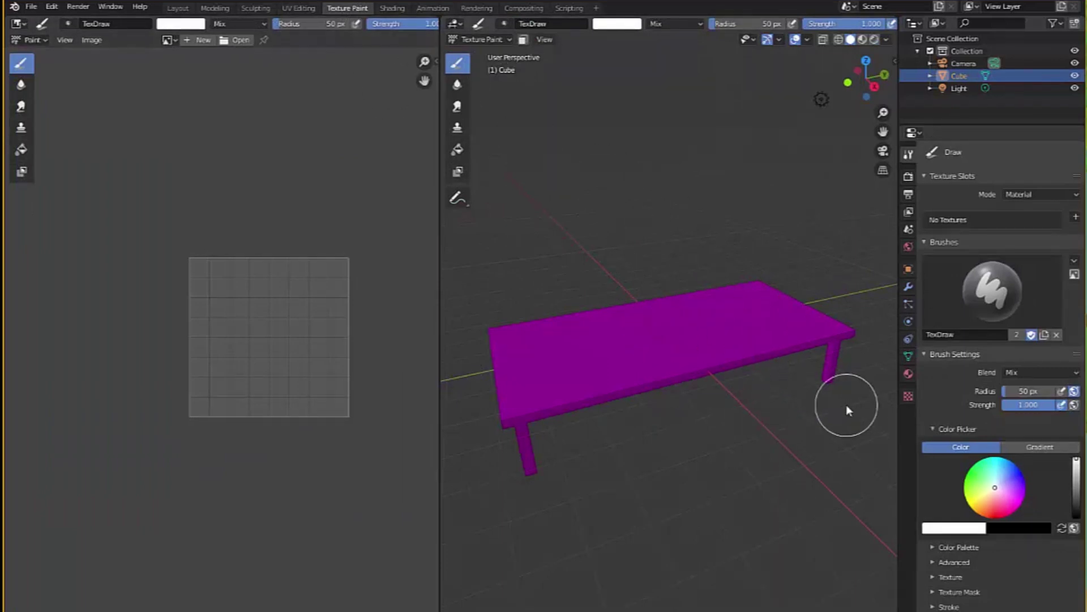
{"action": "left_click", "coordinate": [908, 375]}
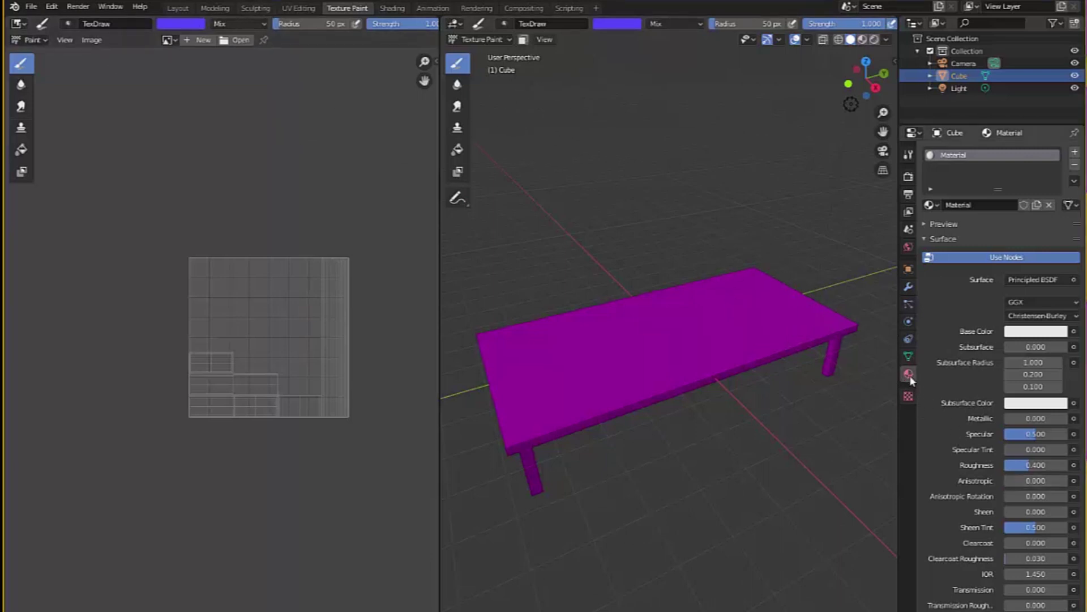
{"action": "left_click", "coordinate": [391, 8]}
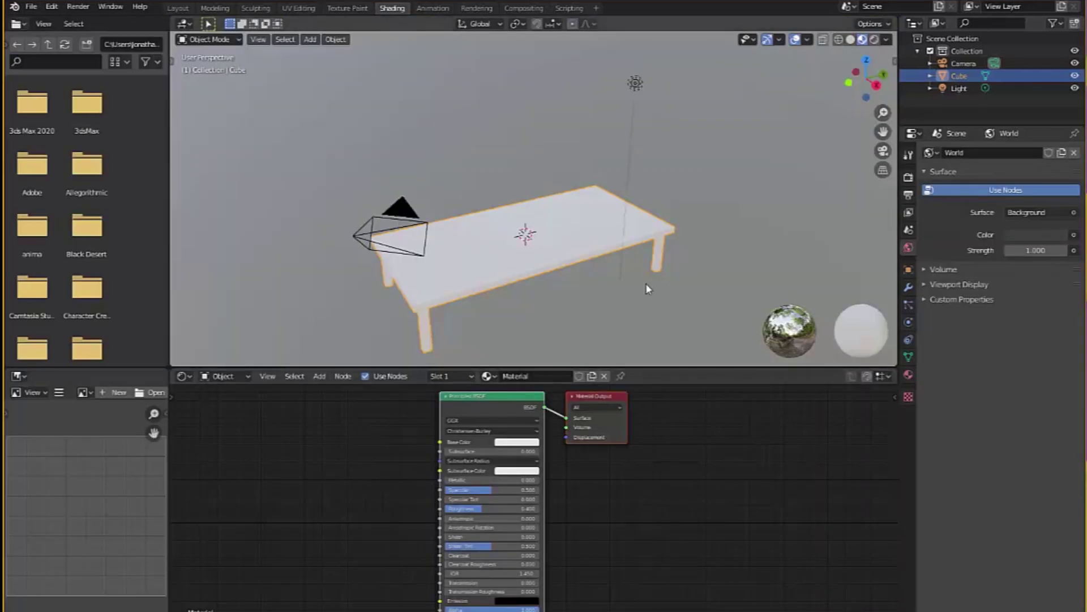
{"action": "middle_click_drag", "start_coordinate": [648, 289], "coordinate": [663, 272]}
{"action": "middle_click_drag", "start_coordinate": [502, 227], "coordinate": [680, 227]}
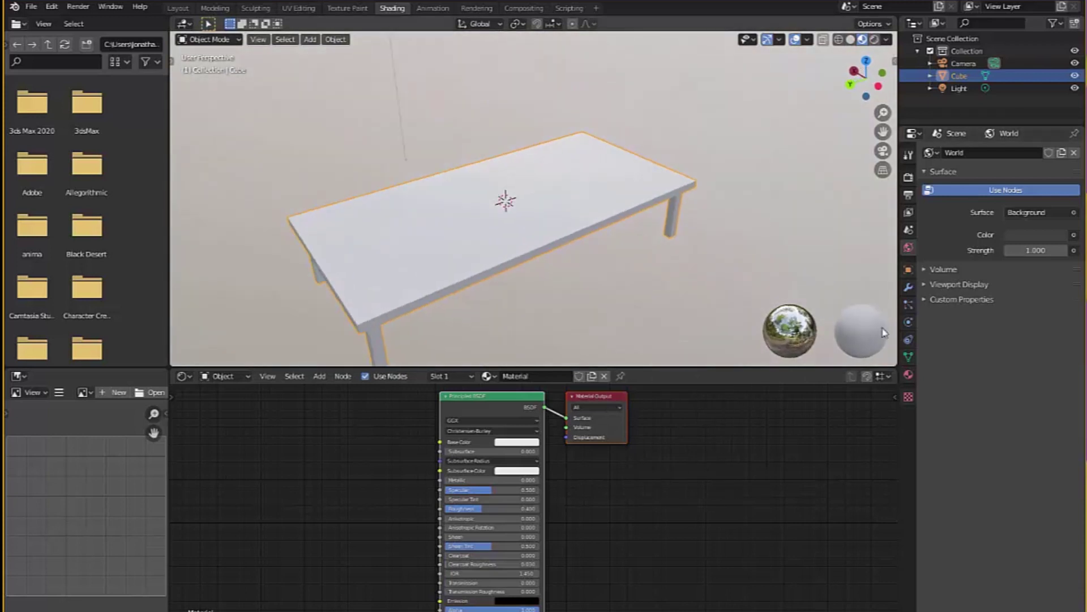
{"action": "left_click", "coordinate": [909, 374]}
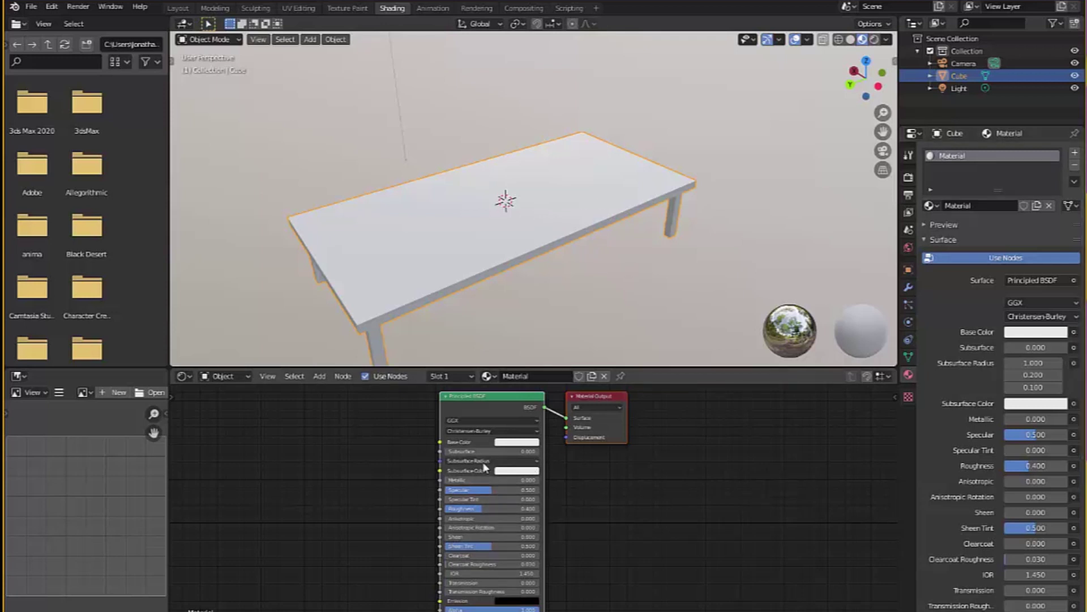
Link an Image Texture to the table material's Base Color and load Free-Teak-Wood-3D-Texture.jpg into it
{"action": "left_click", "coordinate": [1073, 332]}
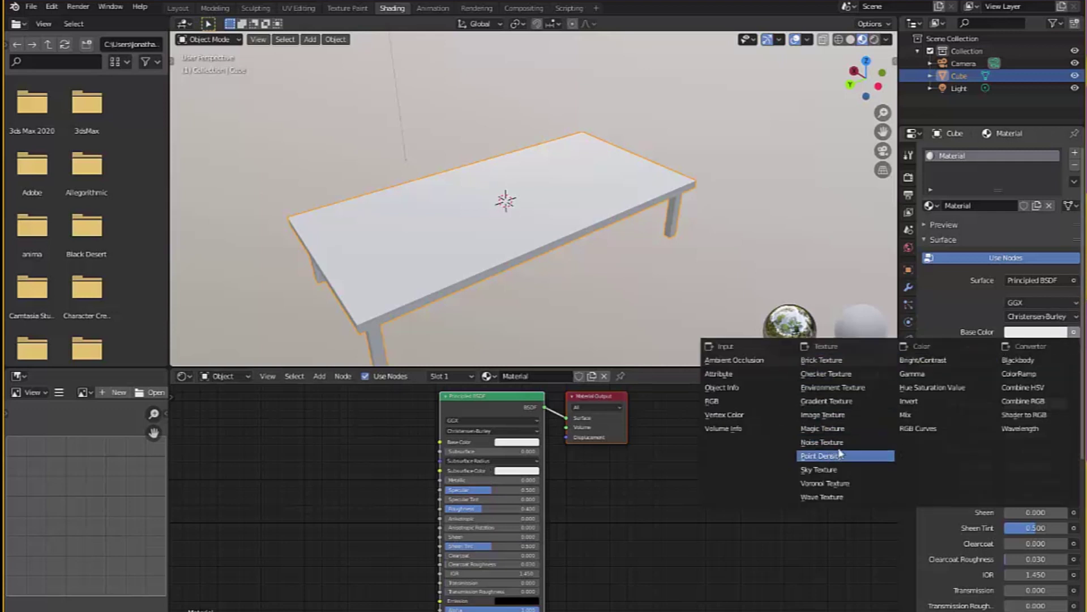
{"action": "left_click", "coordinate": [829, 415]}
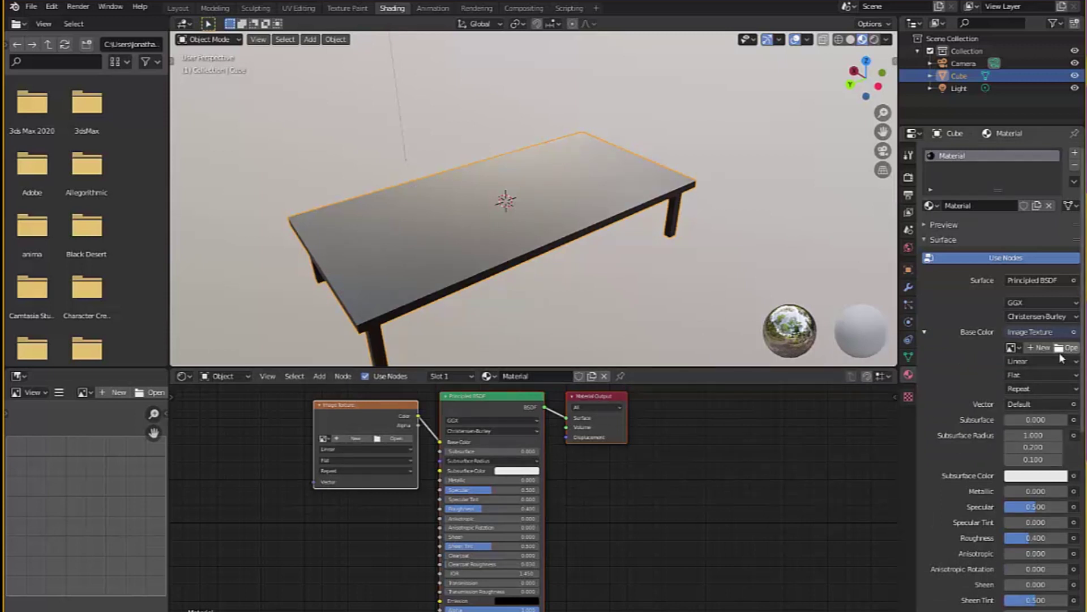
{"action": "left_click", "coordinate": [390, 438]}
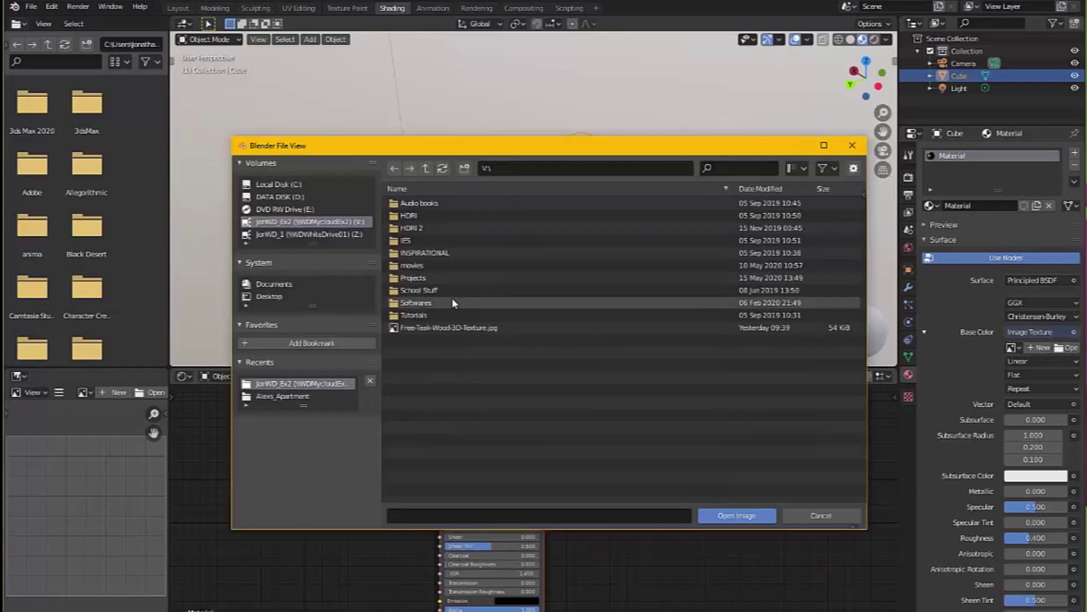
{"action": "left_click", "coordinate": [434, 328]}
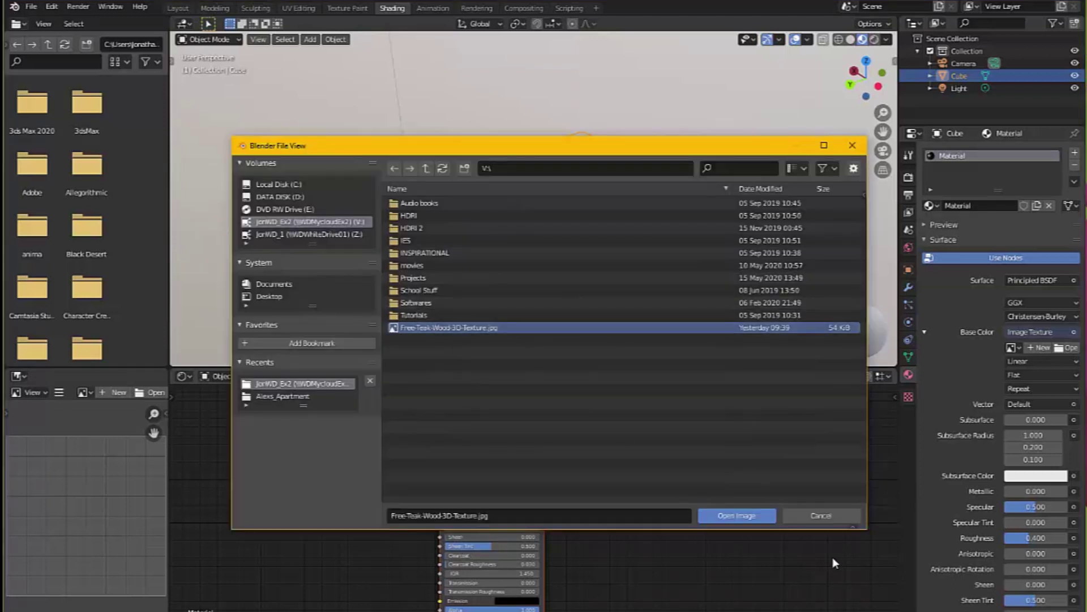
{"action": "left_click", "coordinate": [736, 515]}
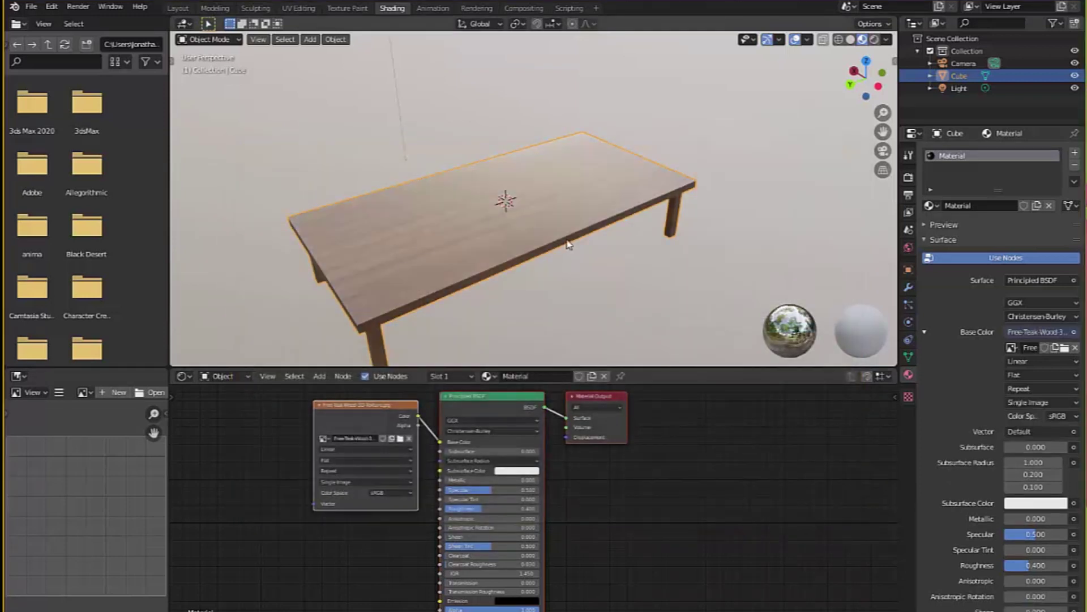
{"action": "middle_click_drag", "start_coordinate": [568, 245], "coordinate": [552, 168]}
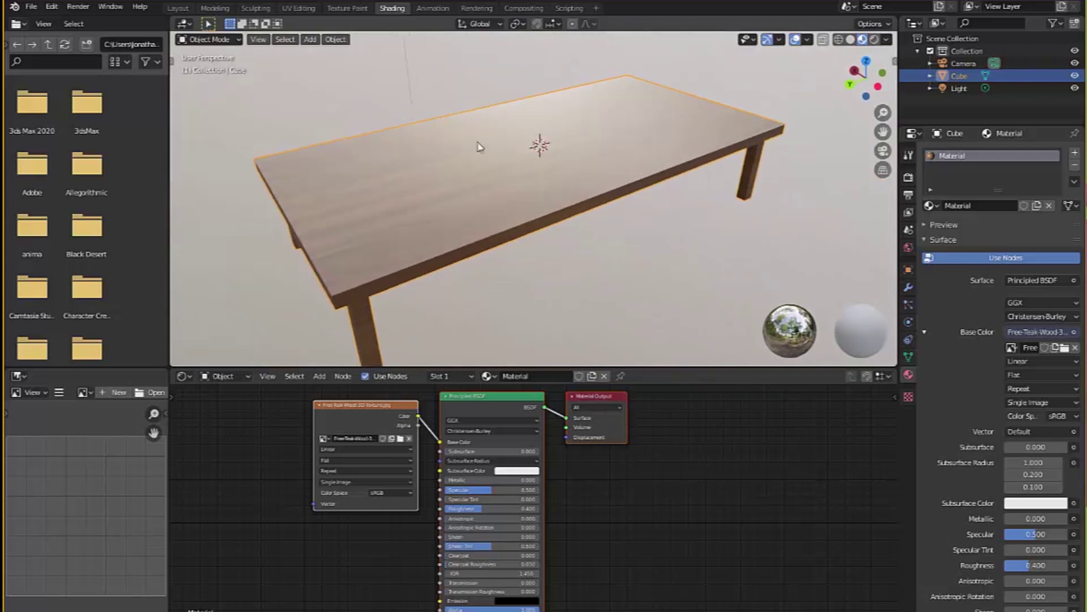
{"action": "middle_click_drag", "start_coordinate": [616, 202], "coordinate": [592, 252]}
Inspect the textured table in the Layout workspace, comparing Rendered and Material Preview shading from several angles
{"action": "left_click", "coordinate": [176, 8]}
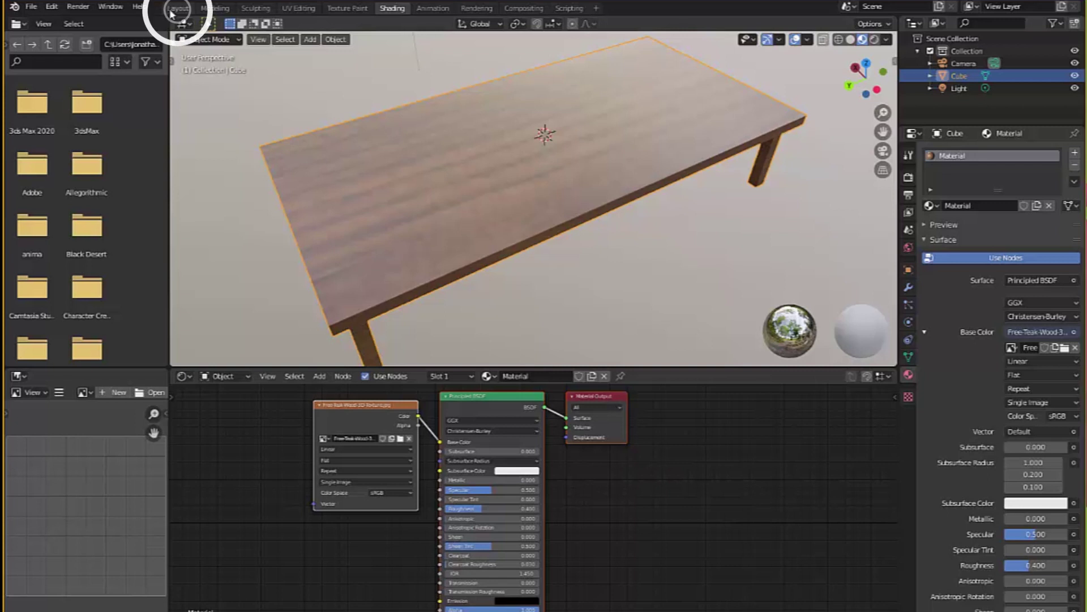
{"action": "middle_click_drag", "start_coordinate": [516, 124], "coordinate": [769, 104]}
{"action": "left_click", "coordinate": [873, 39]}
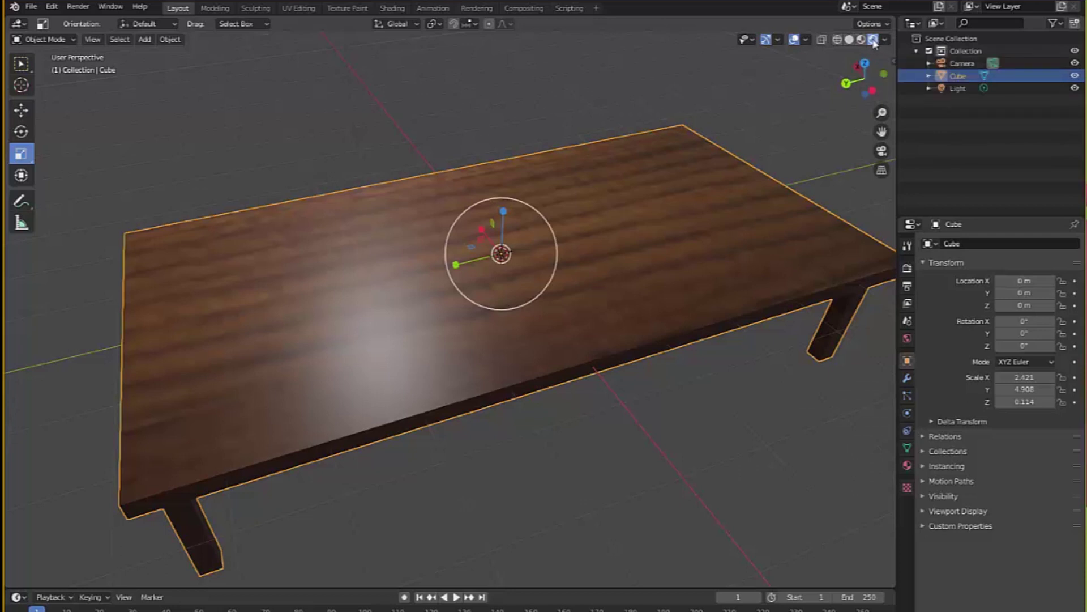
{"action": "left_click", "coordinate": [873, 40]}
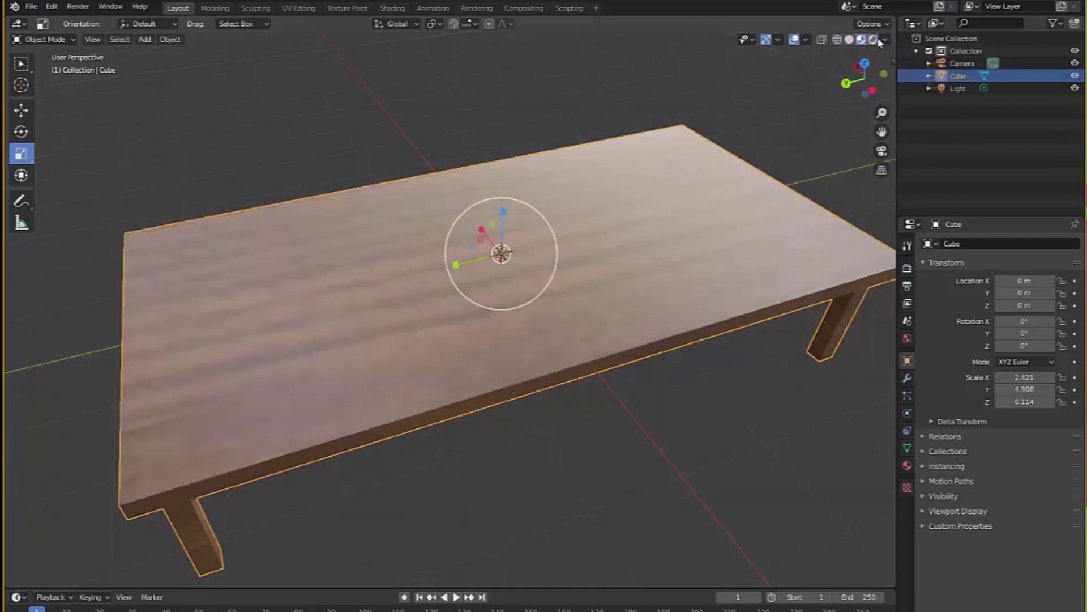
{"action": "left_click", "coordinate": [863, 46]}
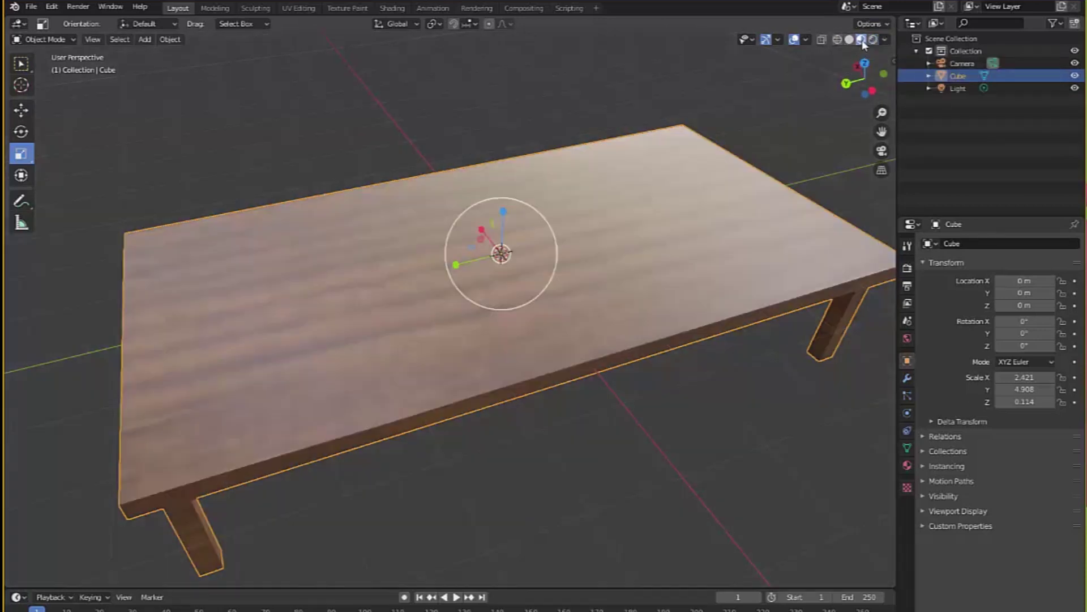
{"action": "left_click", "coordinate": [875, 39]}
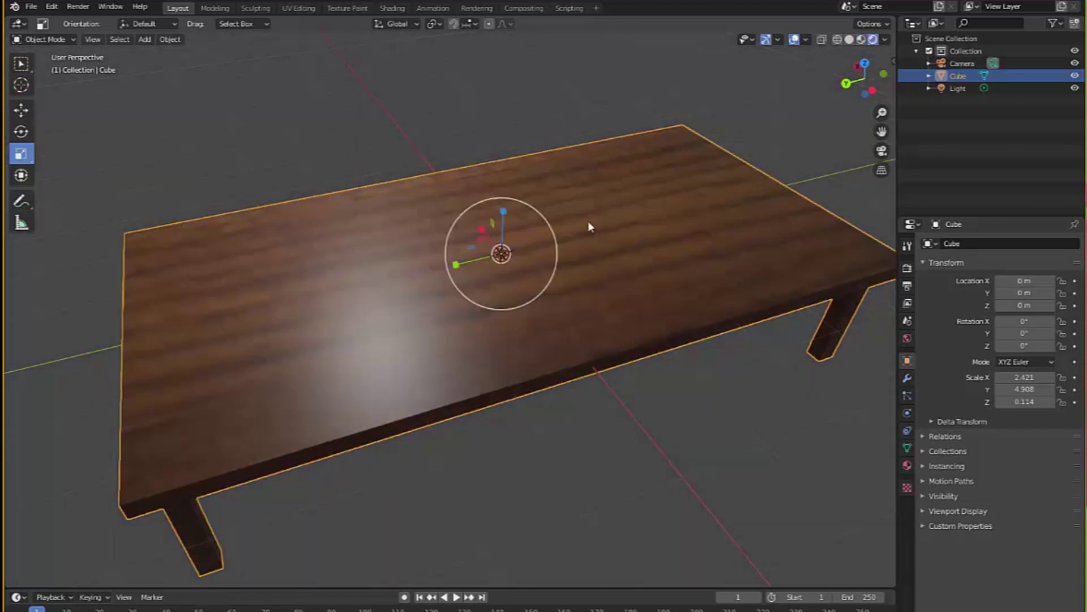
{"action": "scroll", "coordinate": [617, 221], "scroll_direction": "down", "scroll_amount": 3}
{"action": "middle_click_drag", "start_coordinate": [563, 242], "coordinate": [571, 165]}
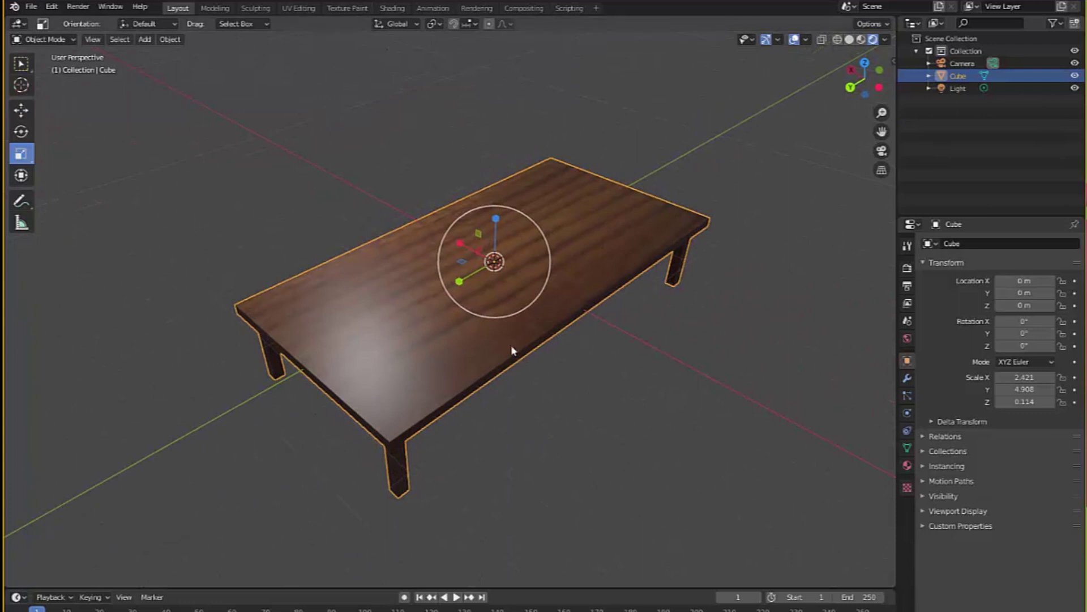
{"action": "middle_click_drag", "start_coordinate": [487, 367], "coordinate": [465, 221]}
{"action": "left_click", "coordinate": [861, 39]}
{"action": "mouse_move", "coordinate": [577, 221]}
{"action": "middle_mouse_down"}
{"action": "mouse_move", "coordinate": [604, 246]}
{"action": "mouse_move", "coordinate": [478, 282]}
{"action": "mouse_move", "coordinate": [260, 296]}
{"action": "mouse_move", "coordinate": [396, 243]}
{"action": "mouse_move", "coordinate": [257, 271]}
{"action": "mouse_move", "coordinate": [281, 282]}
{"action": "middle_mouse_up"}
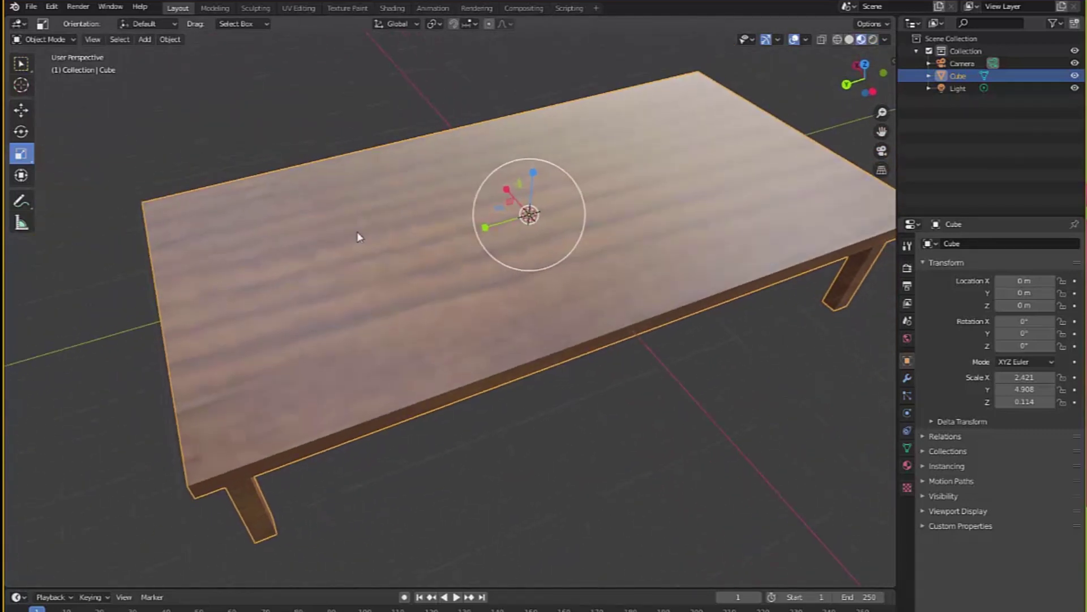
Add a Mapping node to the teak image texture's Vector input in the Shading workspace, placing it clear of the texture node
{"action": "left_click", "coordinate": [392, 8]}
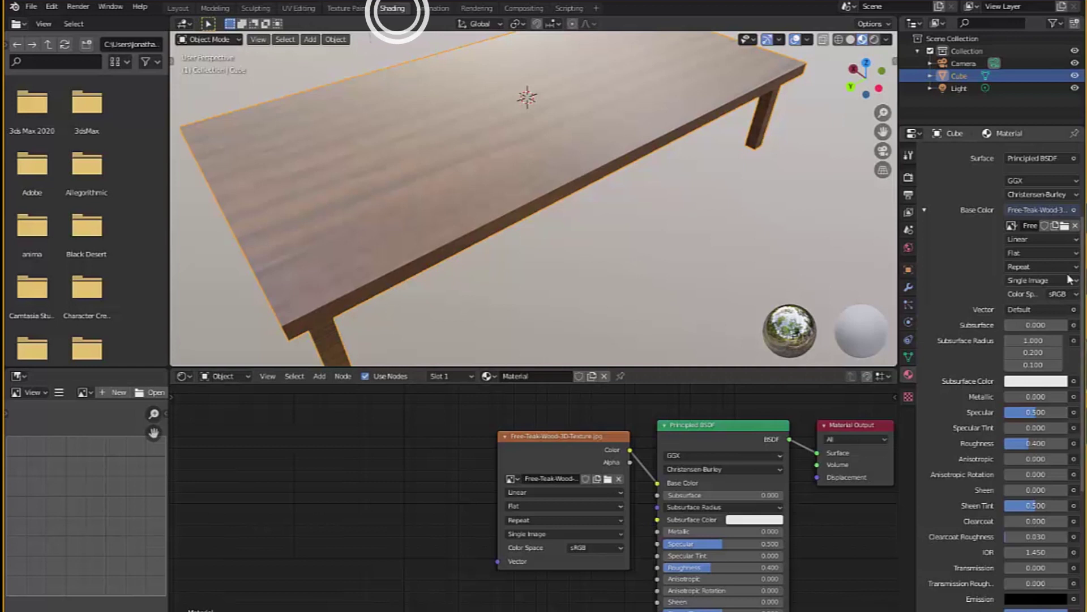
{"action": "left_click", "coordinate": [1073, 310]}
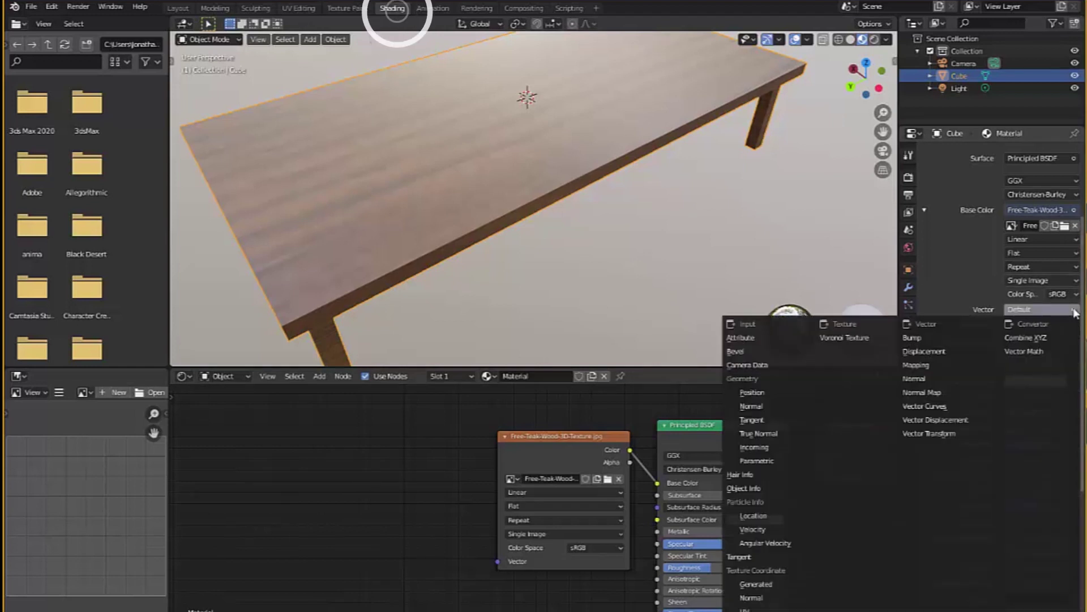
{"action": "left_click", "coordinate": [938, 366]}
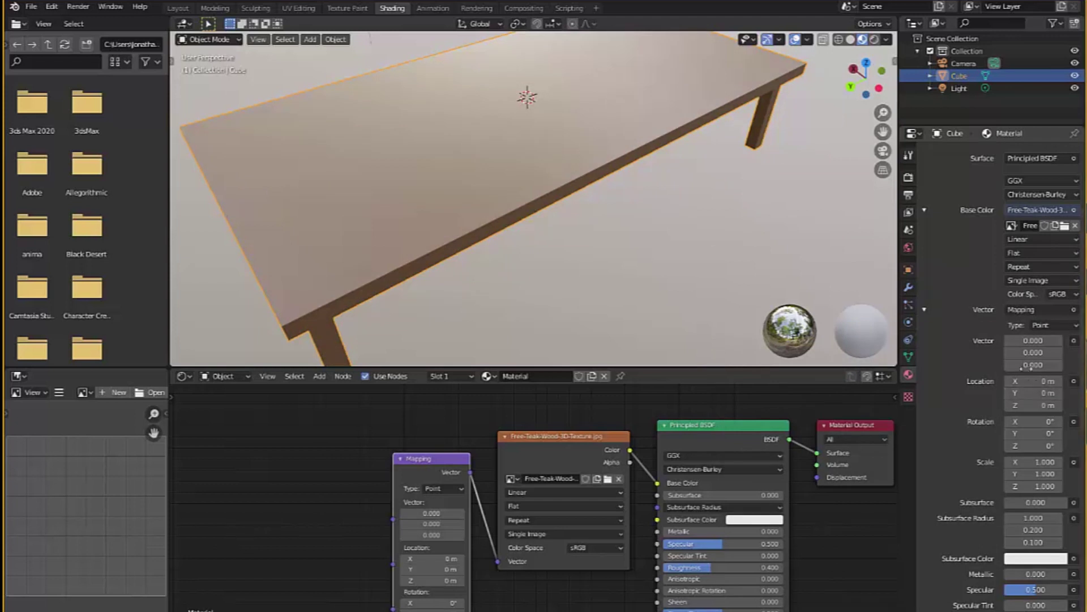
{"action": "left_click_drag", "start_coordinate": [421, 461], "coordinate": [404, 435]}
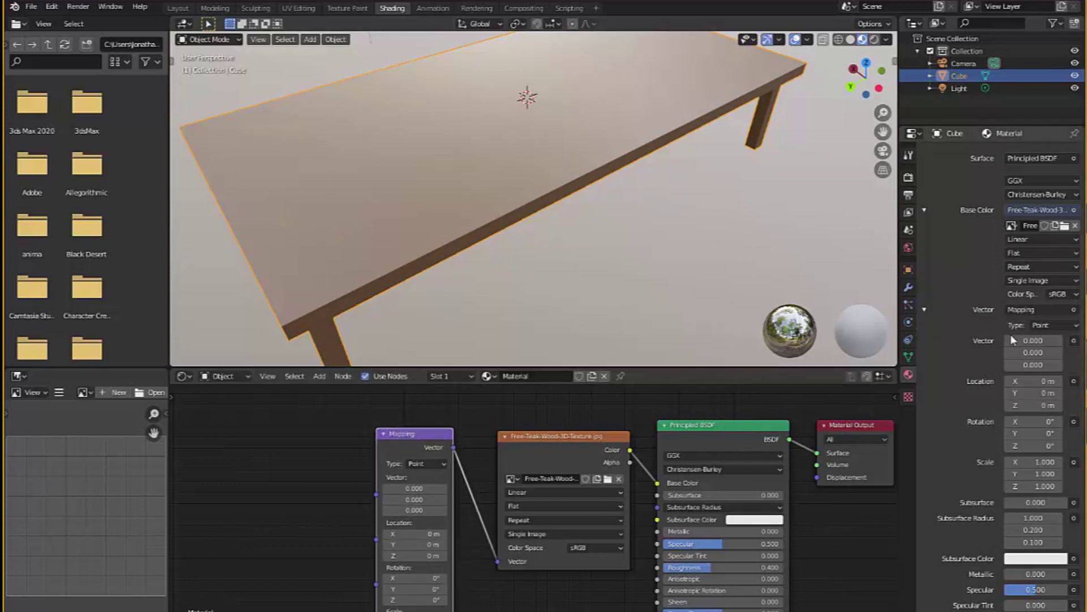
Feed the Mapping node's Vector from the Texture Coordinate UV output and set the mapping's Y scale to 6.1
{"action": "left_click", "coordinate": [1074, 342]}
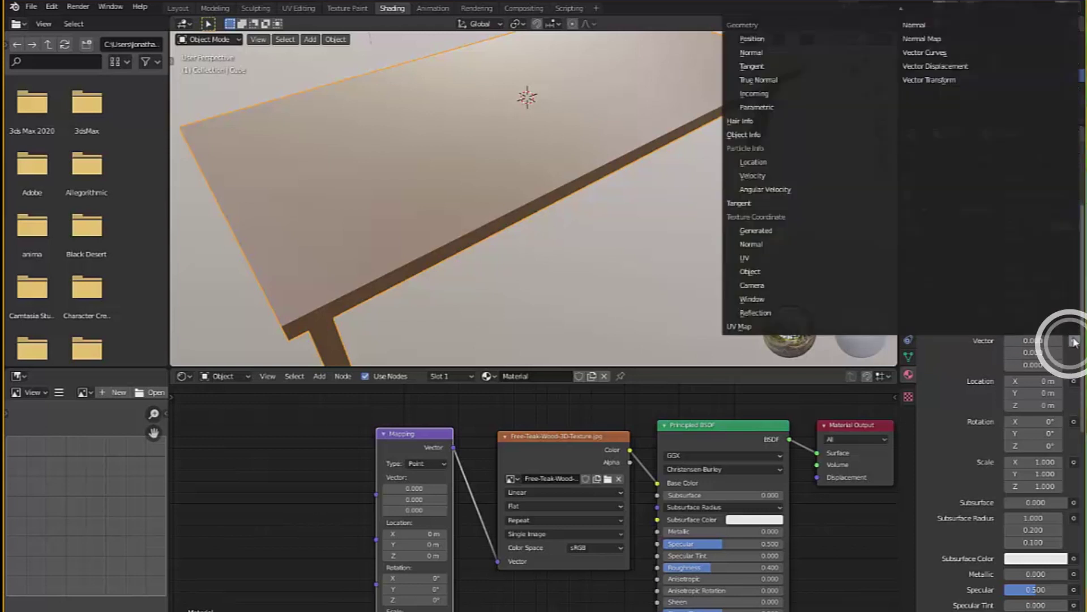
{"action": "left_click", "coordinate": [747, 258]}
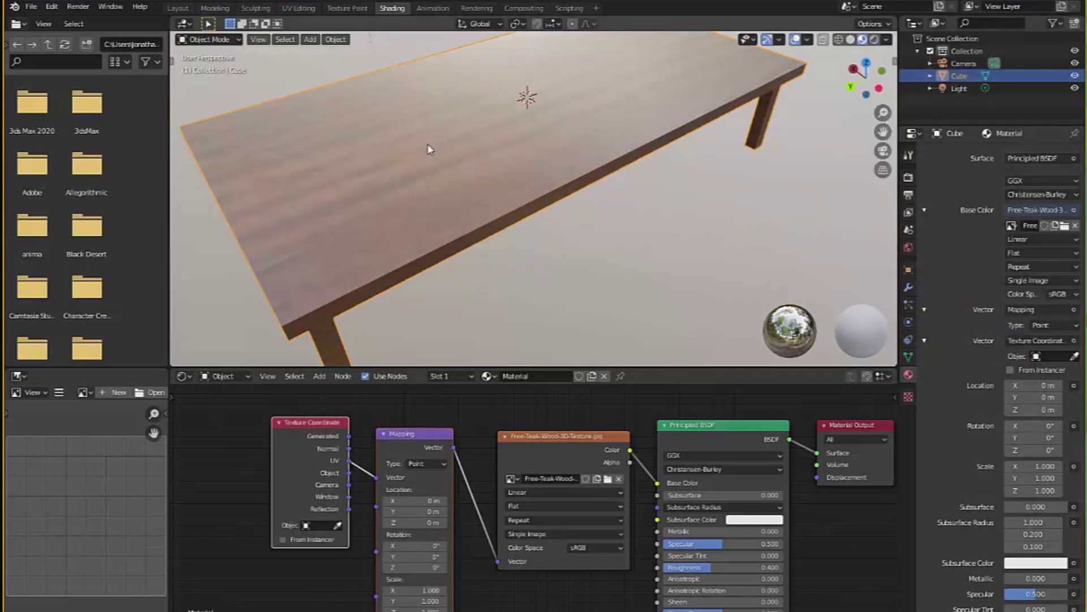
{"action": "scroll", "coordinate": [430, 153], "scroll_direction": "up", "scroll_amount": 3}
{"action": "middle_click_drag", "start_coordinate": [436, 163], "coordinate": [476, 166]}
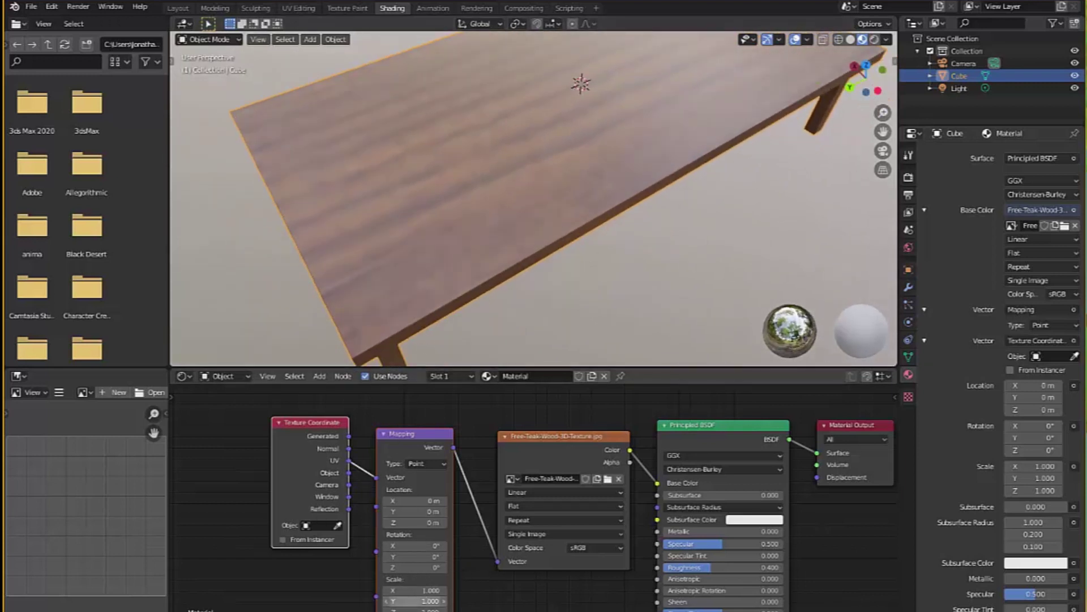
{"action": "middle_click_drag", "start_coordinate": [566, 238], "coordinate": [570, 199]}
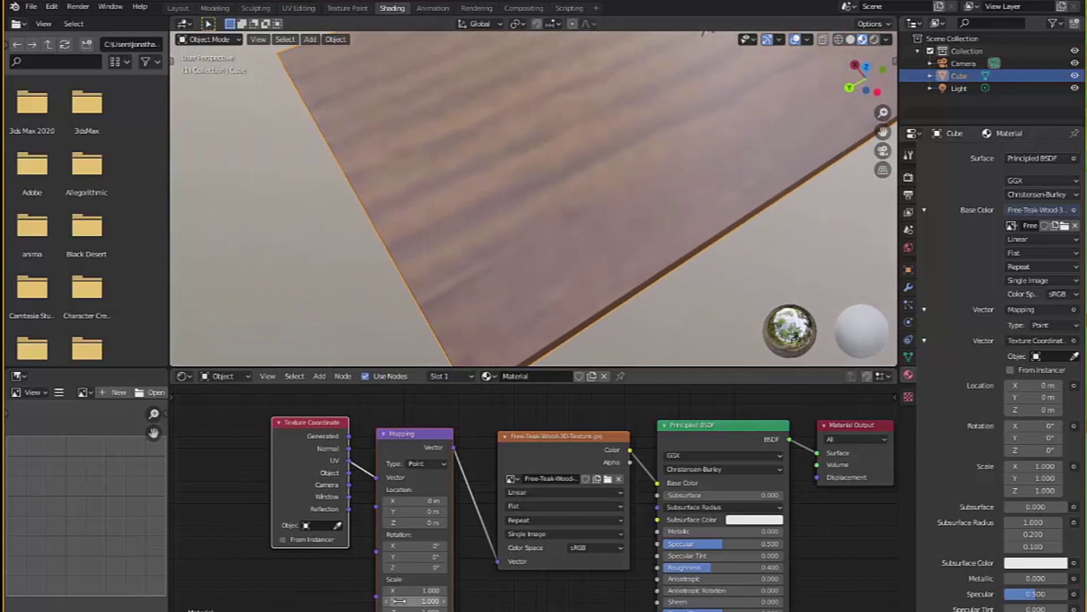
{"action": "left_click_drag", "start_coordinate": [416, 600], "coordinate": [447, 601]}
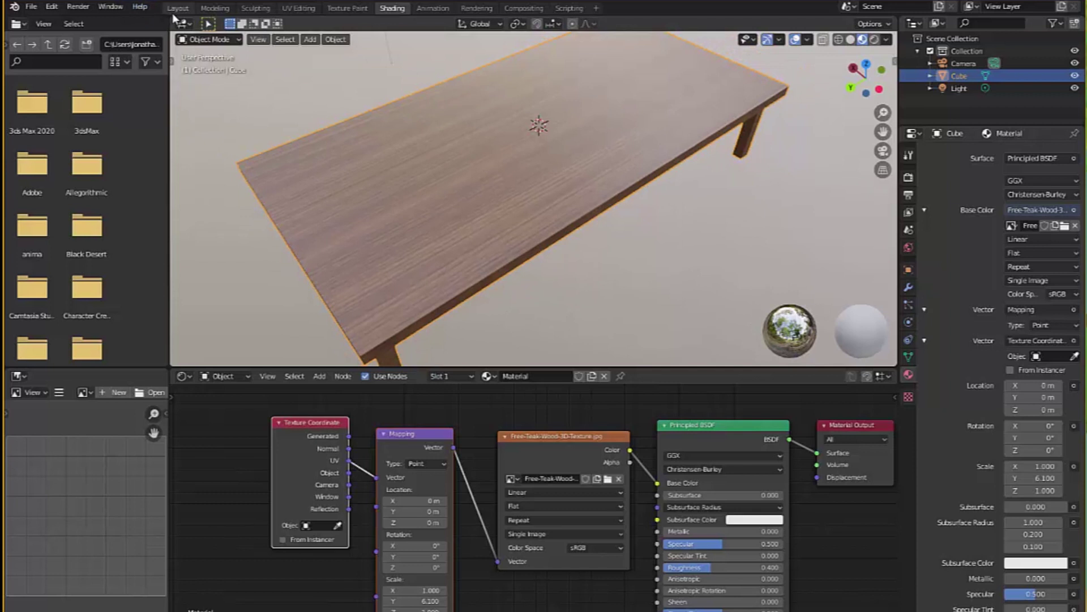
Add a Subdivision Surface modifier to the table in the Layout workspace
{"action": "left_click", "coordinate": [177, 8]}
{"action": "middle_click_drag", "start_coordinate": [541, 407], "coordinate": [532, 382]}
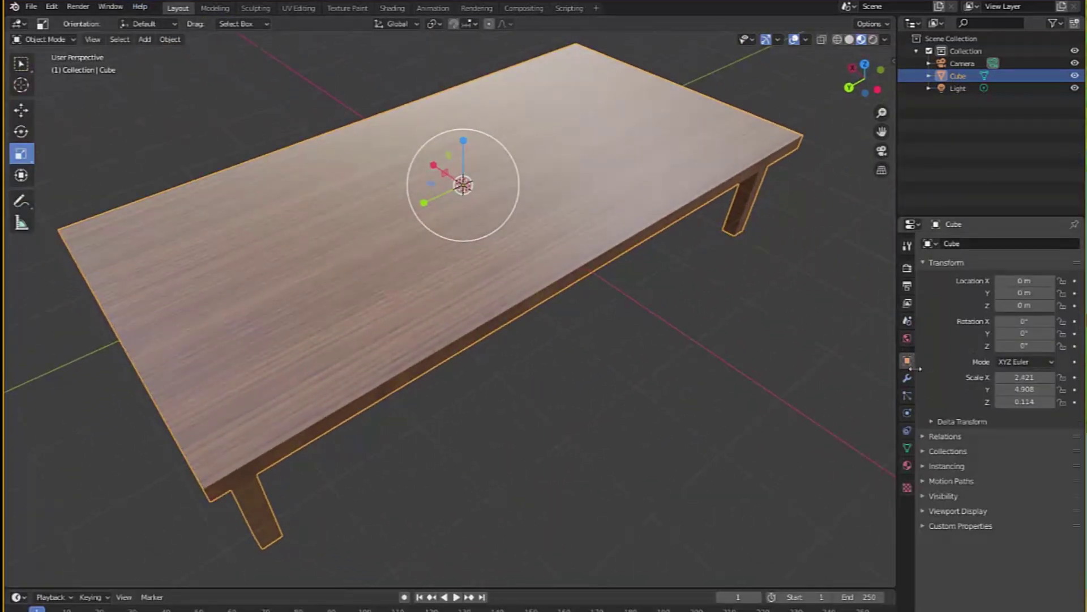
{"action": "left_click", "coordinate": [907, 378]}
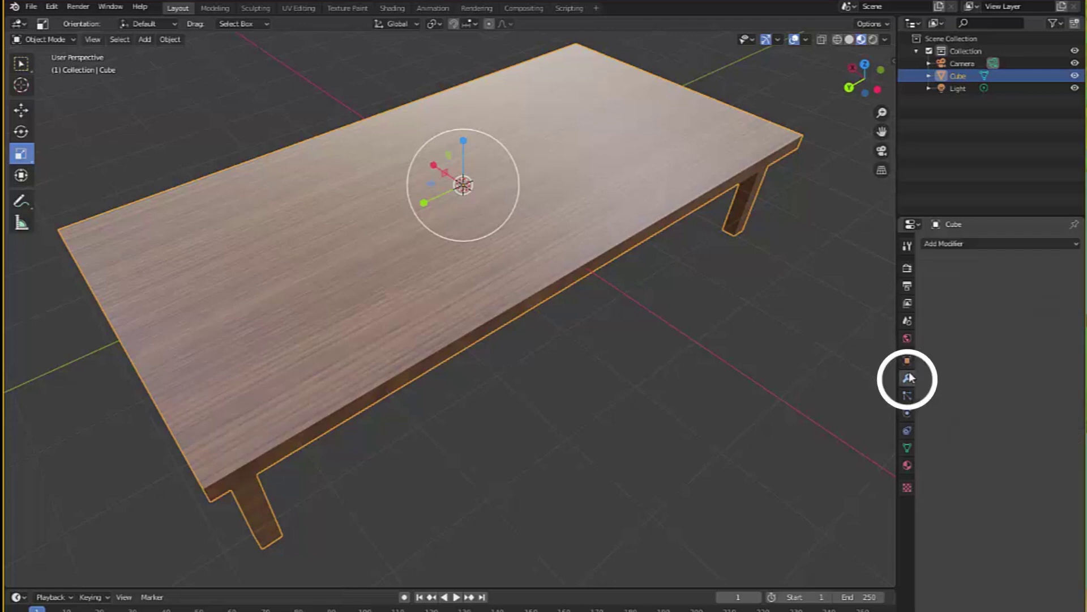
{"action": "left_click", "coordinate": [1001, 244]}
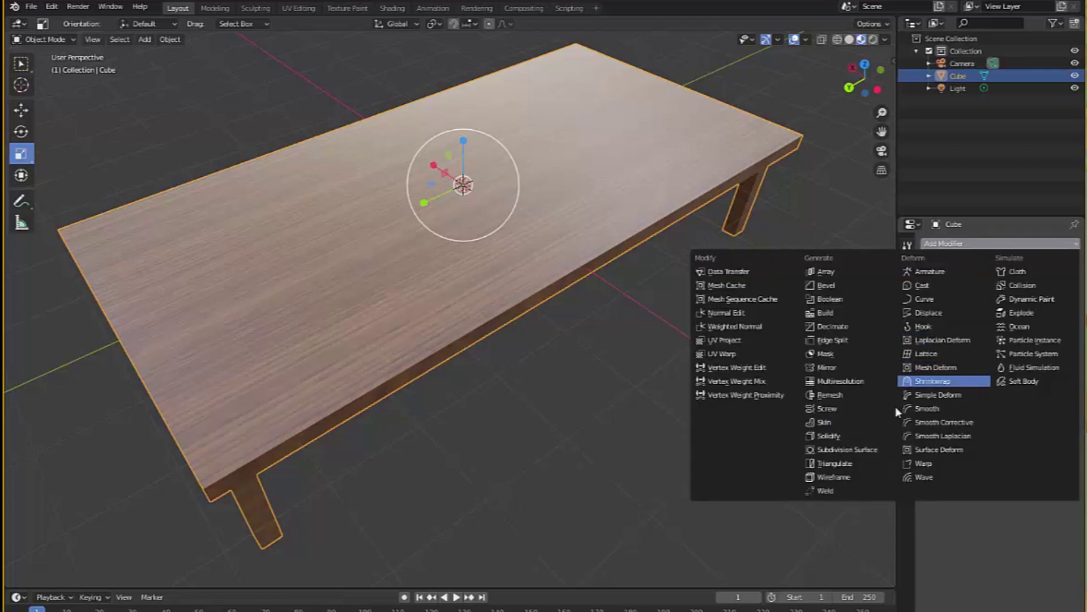
{"action": "left_click", "coordinate": [869, 453]}
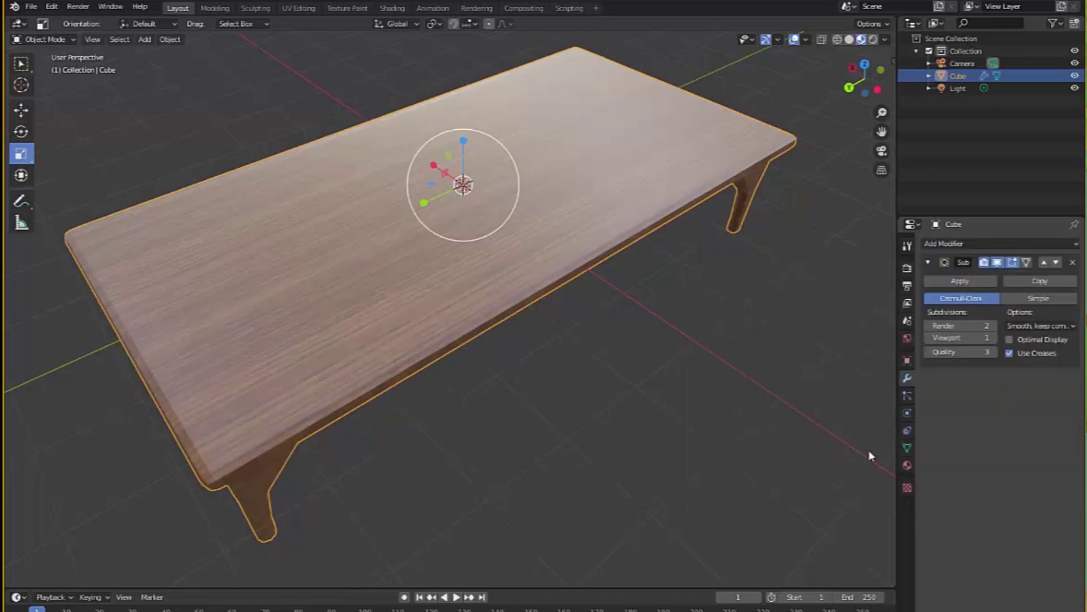
Raise the Subdivision Surface modifier's viewport subdivisions to 4
{"action": "middle_click_drag", "start_coordinate": [449, 432], "coordinate": [556, 468]}
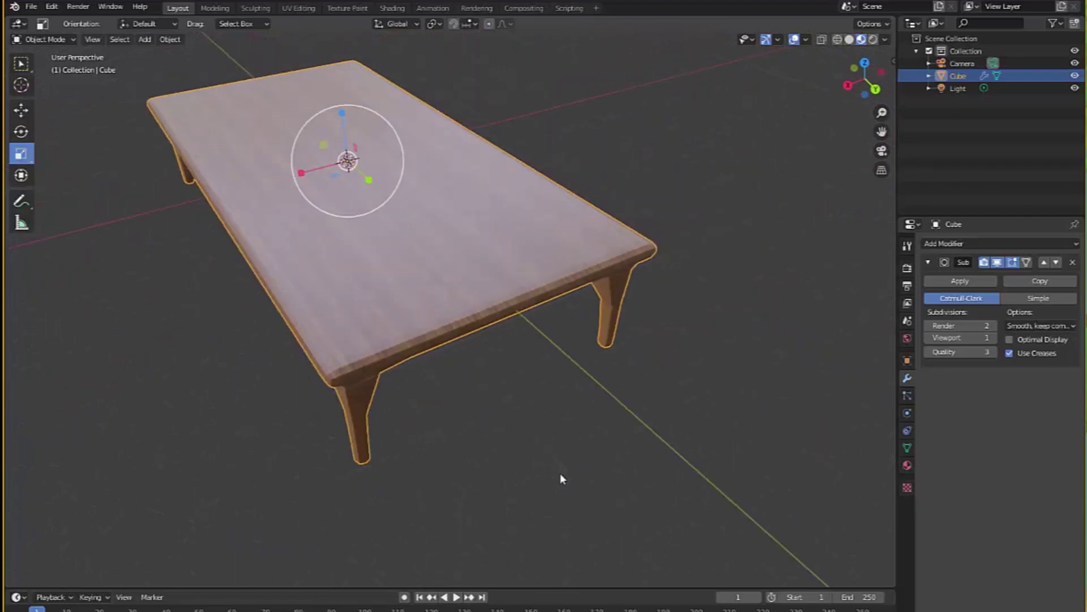
{"action": "scroll", "coordinate": [554, 473], "scroll_direction": "up", "scroll_amount": 5}
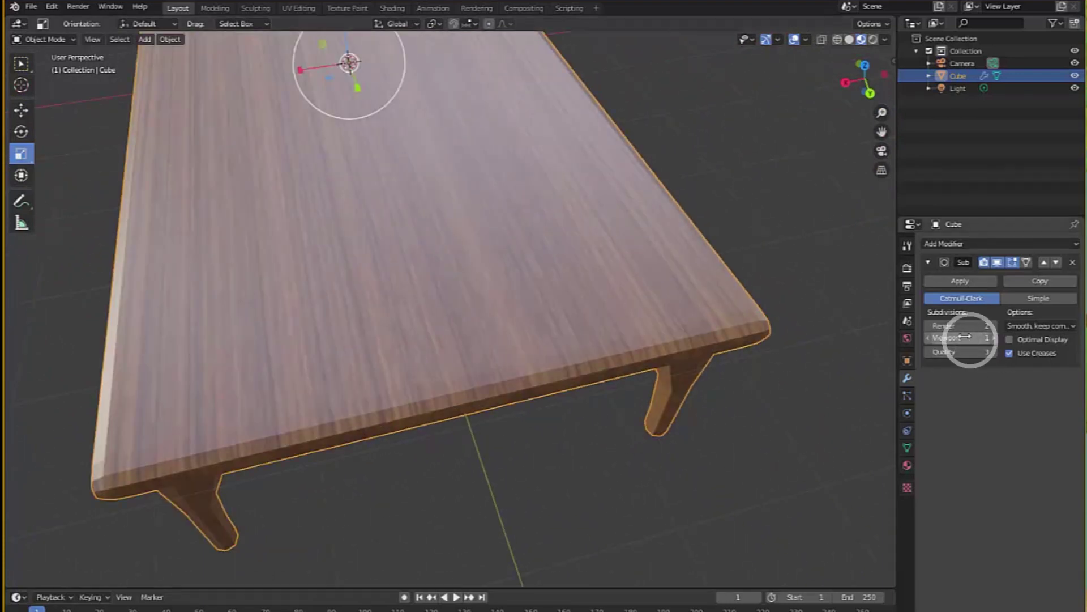
{"action": "left_click", "coordinate": [993, 338]}
{"action": "left_click", "coordinate": [992, 337]}
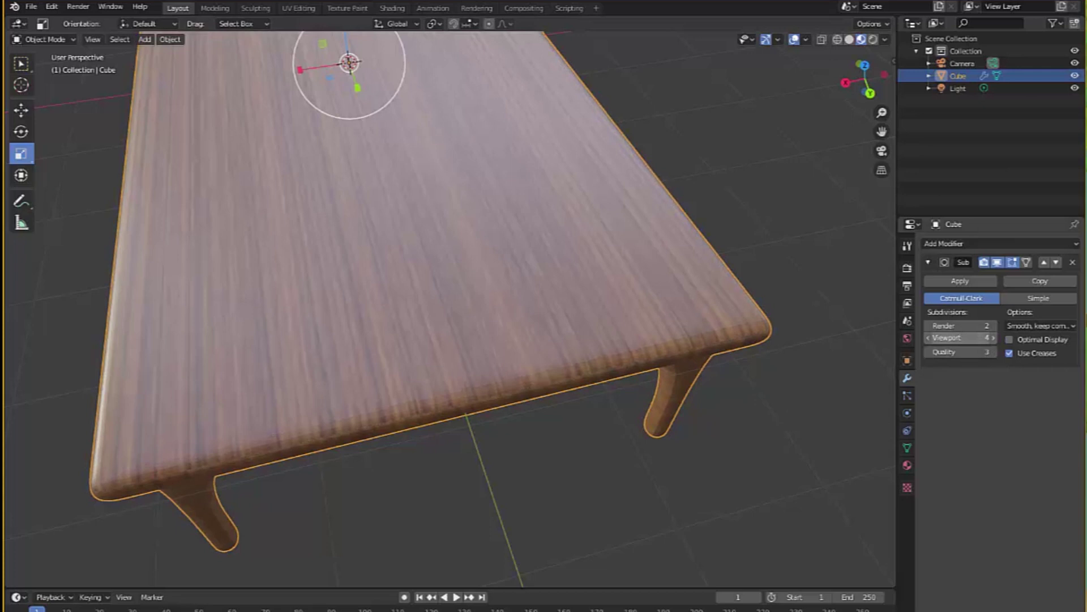
Examine the wood grain along the table's rounded edges and corners from several angles
{"action": "middle_click_drag", "start_coordinate": [760, 406], "coordinate": [625, 415]}
{"action": "scroll", "coordinate": [624, 409], "scroll_direction": "up", "scroll_amount": 6}
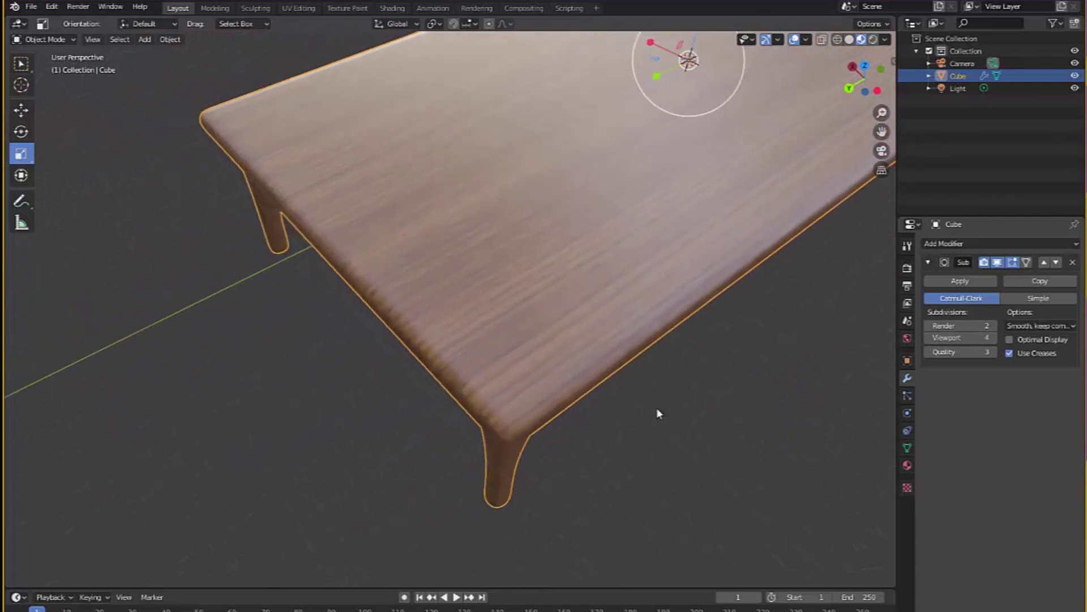
{"action": "scroll", "coordinate": [568, 422], "scroll_direction": "down", "scroll_amount": 3}
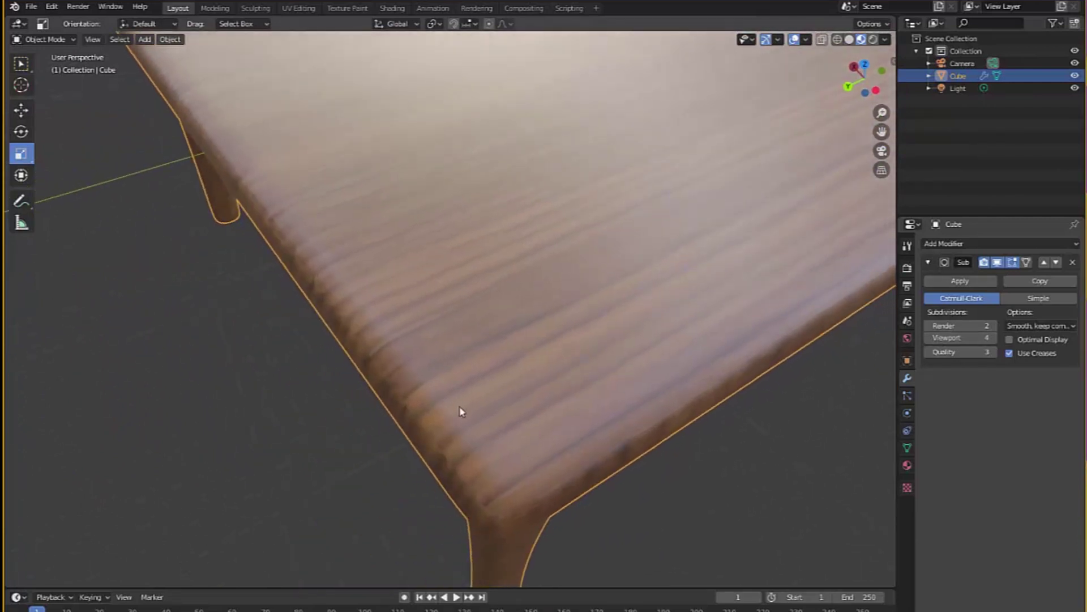
{"action": "scroll", "coordinate": [606, 413], "scroll_direction": "down", "scroll_amount": 3}
{"action": "scroll", "coordinate": [575, 420], "scroll_direction": "up", "scroll_amount": 4}
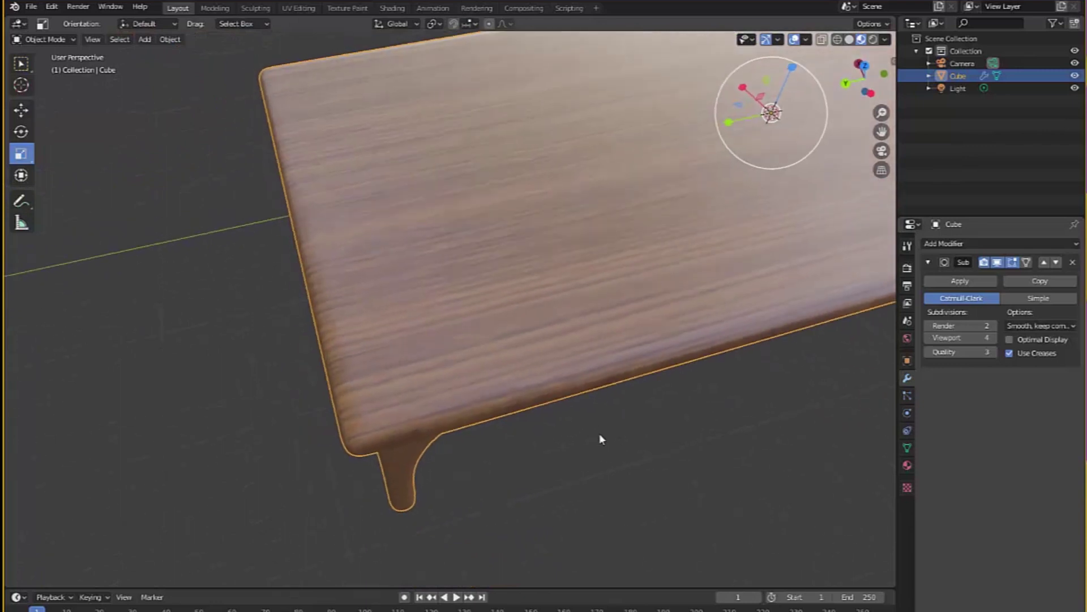
{"action": "scroll", "coordinate": [610, 446], "scroll_direction": "down", "scroll_amount": 3}
{"action": "scroll", "coordinate": [740, 440], "scroll_direction": "up", "scroll_amount": 4}
{"action": "middle_click_drag", "start_coordinate": [740, 440], "coordinate": [792, 429]}
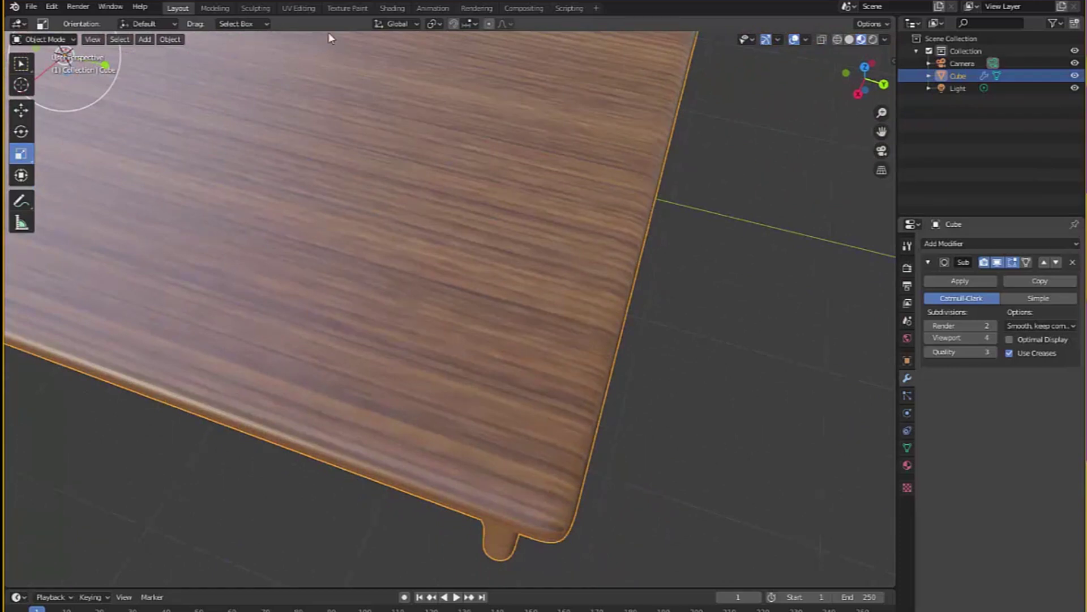
Check the table's UV layout in the UV Editing workspace, and review its material settings in the Layout workspace
{"action": "left_click", "coordinate": [299, 8]}
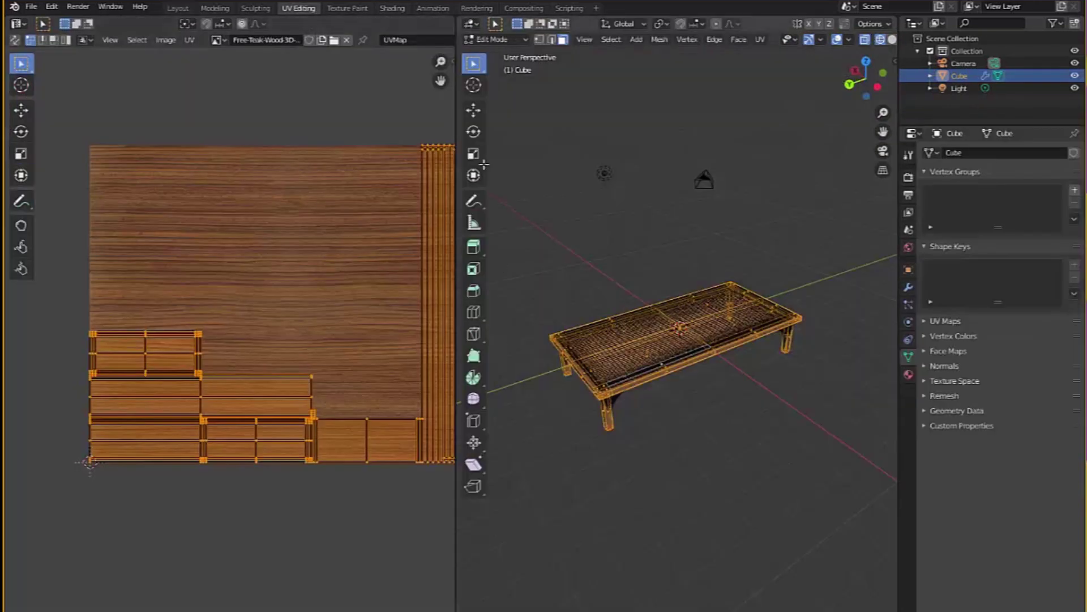
{"action": "left_click", "coordinate": [177, 8]}
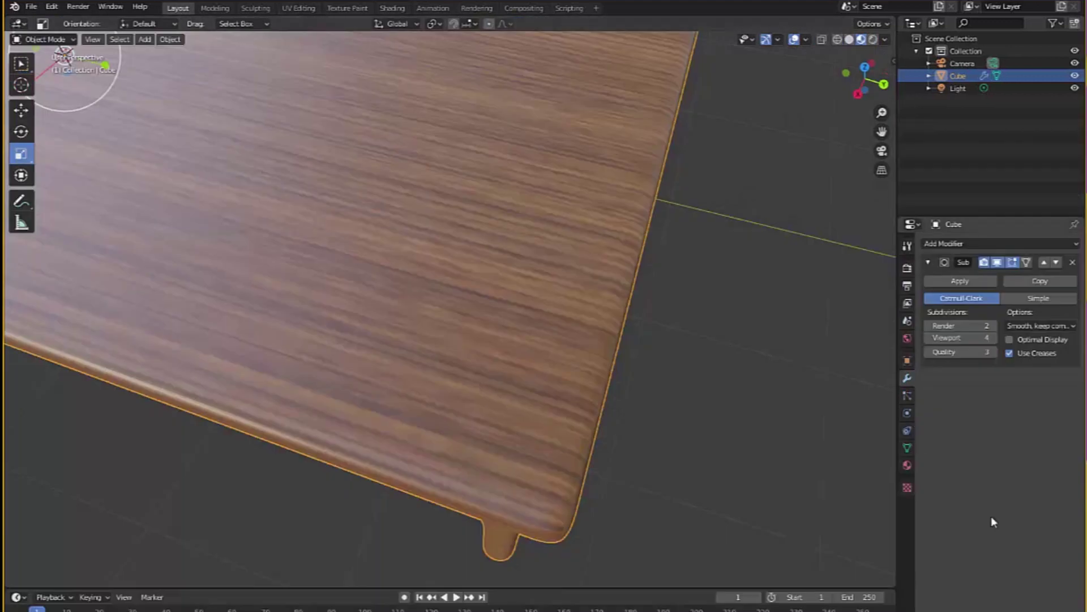
{"action": "left_click", "coordinate": [907, 466]}
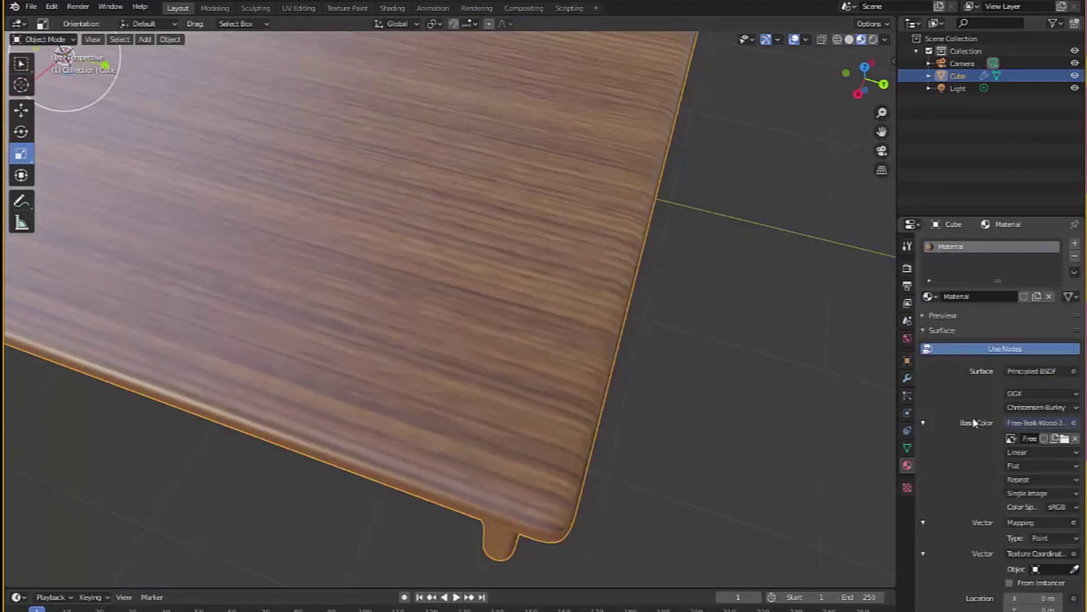
{"action": "scroll", "coordinate": [982, 480], "scroll_direction": "down", "scroll_amount": 10}
{"action": "scroll", "coordinate": [982, 490], "scroll_direction": "down", "scroll_amount": 6}
{"action": "scroll", "coordinate": [983, 488], "scroll_direction": "down", "scroll_amount": 8}
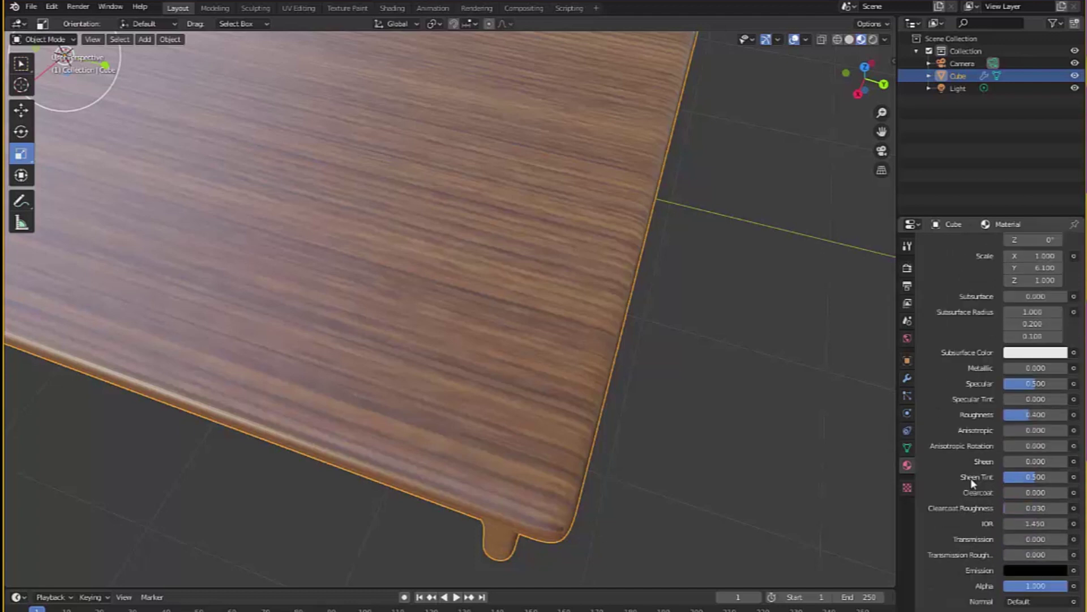
{"action": "scroll", "coordinate": [963, 493], "scroll_direction": "up", "scroll_amount": 3}
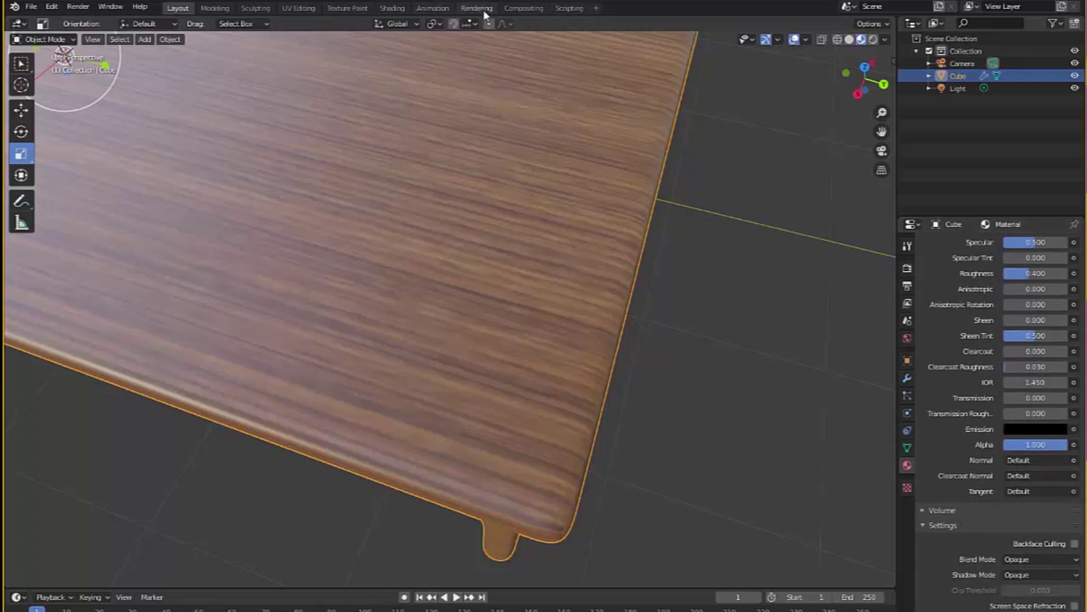
Set the teak texture mapping's Y scale to 8.7 in the Shading workspace and lower its Z scale
{"action": "left_click", "coordinate": [399, 8]}
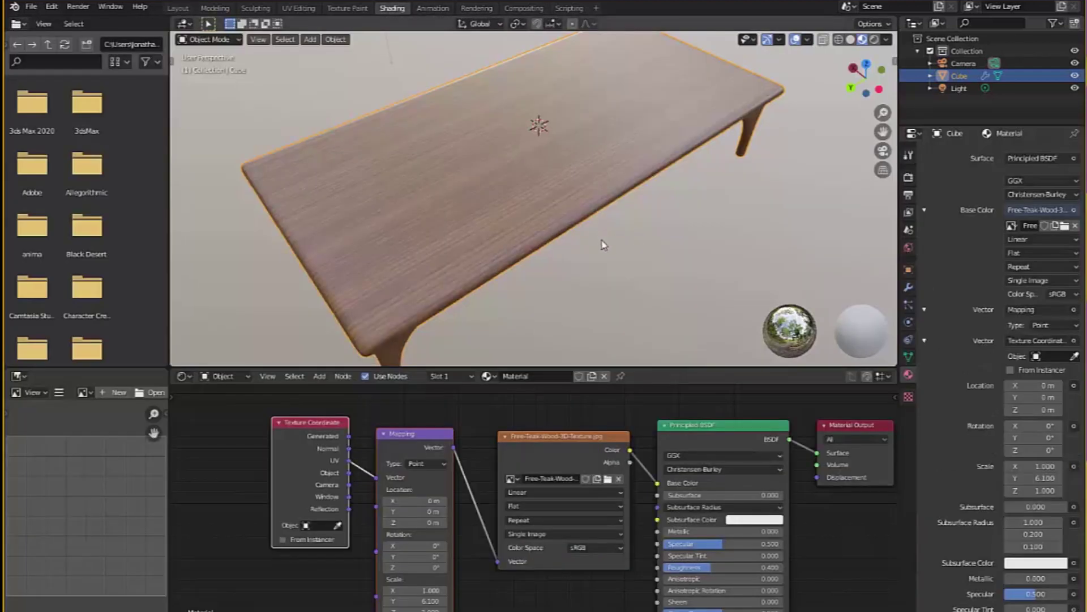
{"action": "scroll", "coordinate": [589, 273], "scroll_direction": "up", "scroll_amount": 2}
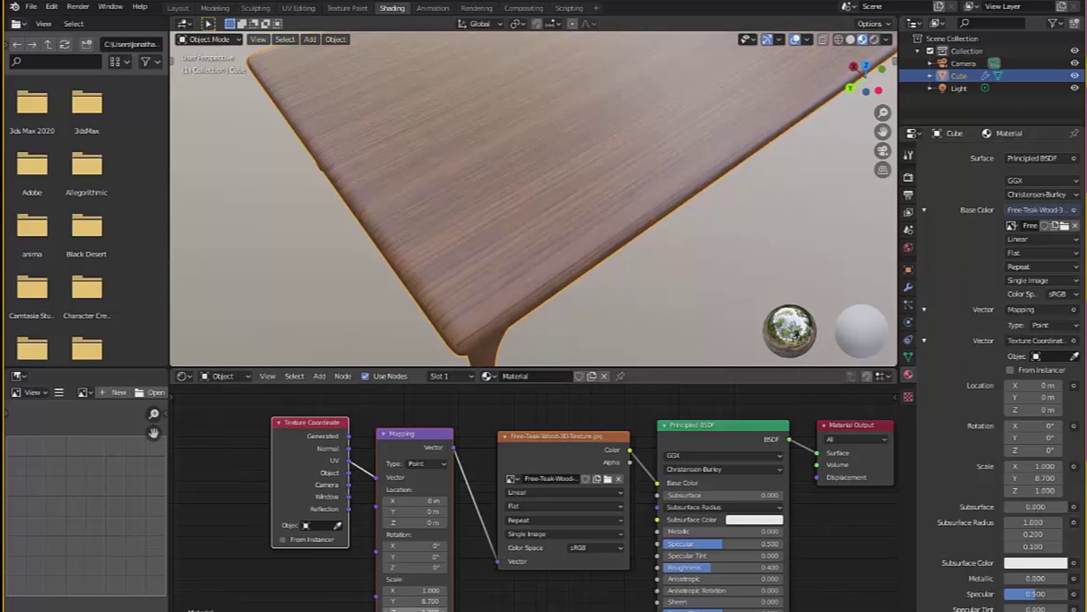
{"action": "left_click_drag", "start_coordinate": [419, 610], "coordinate": [396, 610]}
Examine the rescaled wood grain at the tabletop corner above a leg in the Layout workspace
{"action": "left_click", "coordinate": [178, 8]}
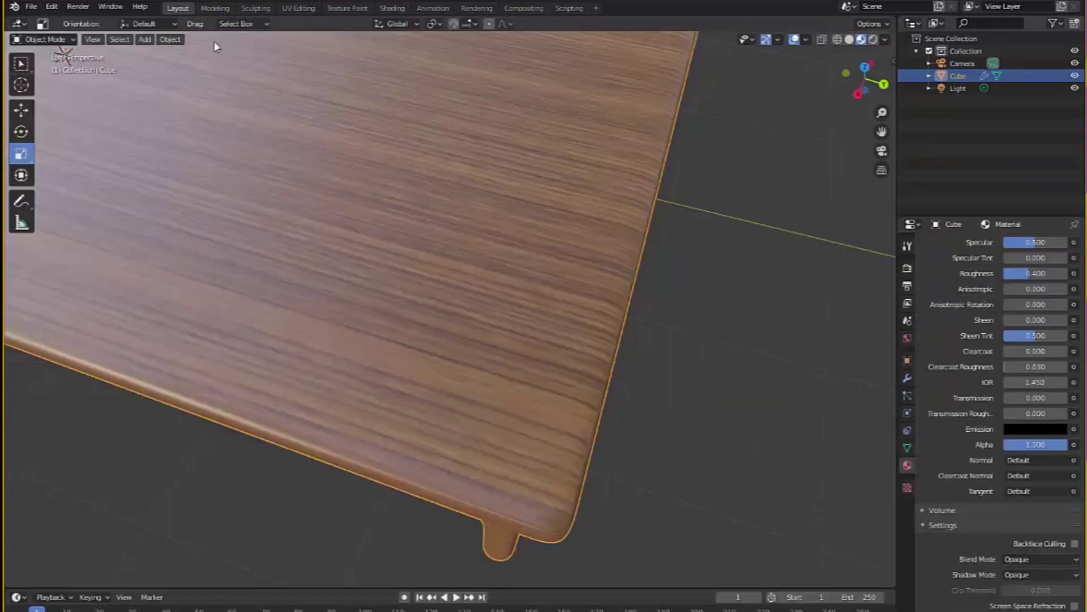
{"action": "scroll", "coordinate": [675, 356], "scroll_direction": "up", "scroll_amount": 5}
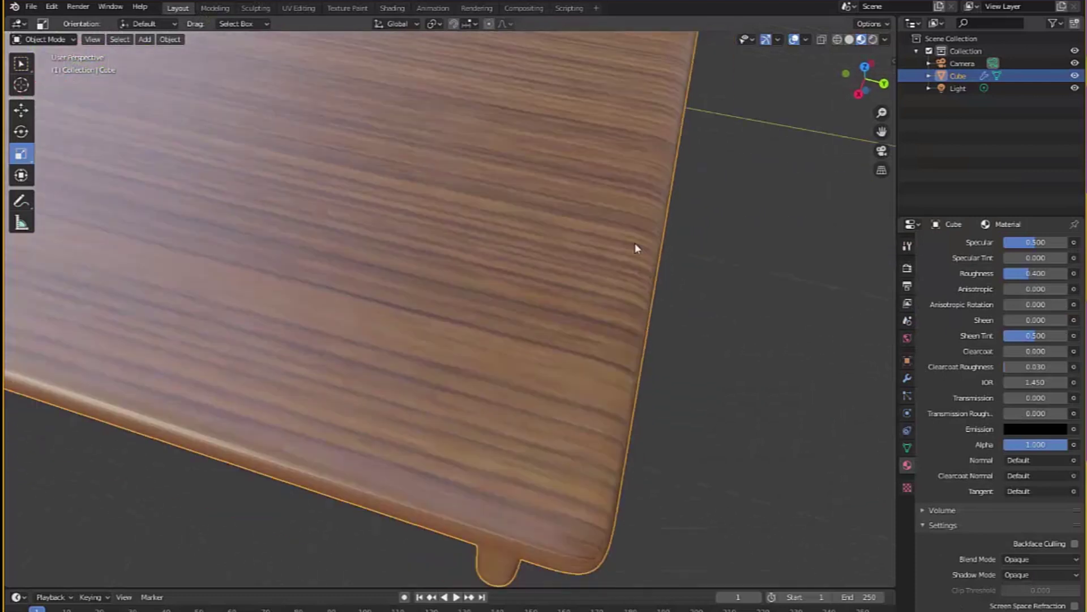
{"action": "scroll", "coordinate": [619, 243], "scroll_direction": "down", "scroll_amount": 4}
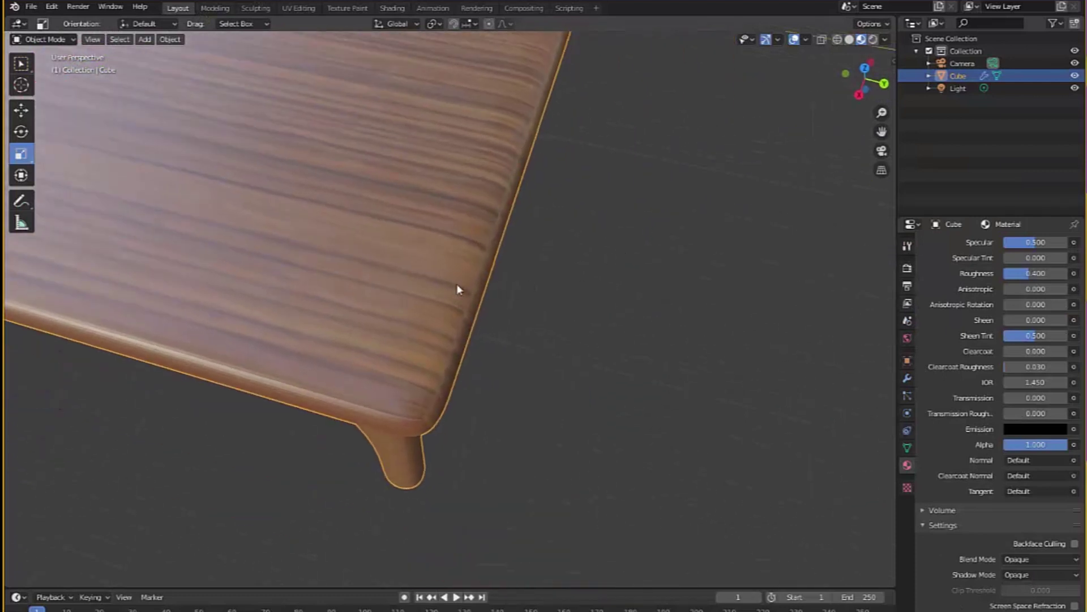
{"action": "middle_click_drag", "start_coordinate": [571, 257], "coordinate": [478, 382]}
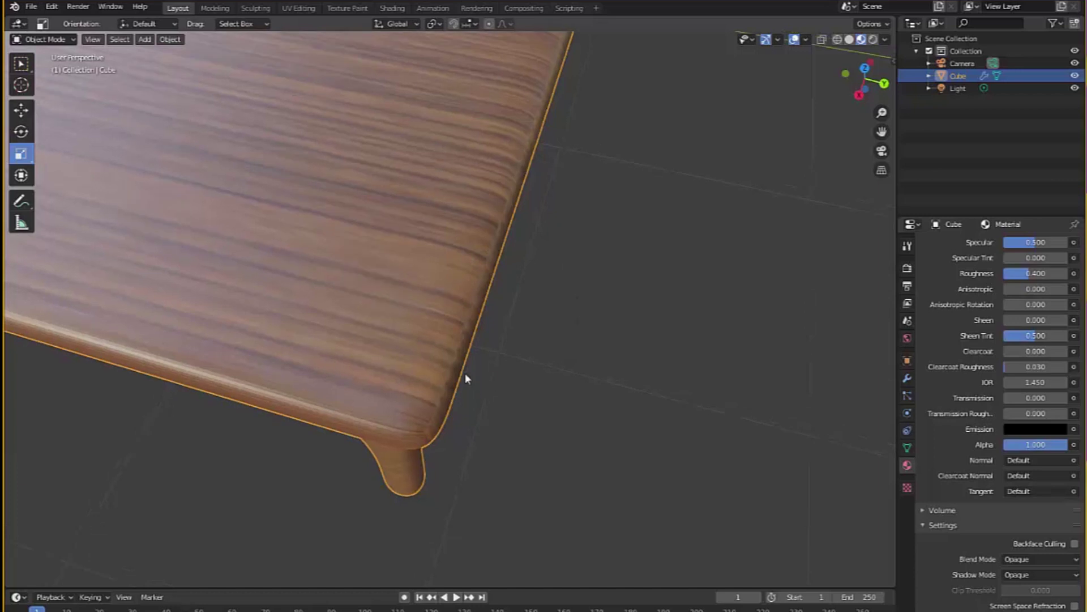
{"action": "middle_click_drag", "start_coordinate": [627, 355], "coordinate": [373, 451]}
{"action": "scroll", "coordinate": [482, 419], "scroll_direction": "up", "scroll_amount": 5}
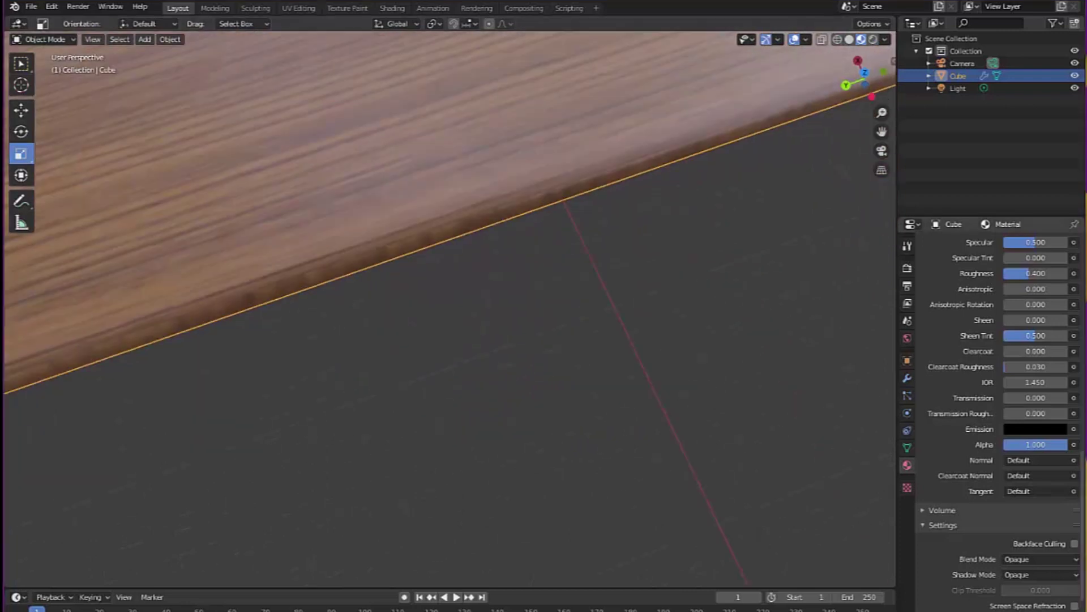
Inspect the teak texture along the tabletop's long and short edges, its corners and the legs
{"action": "left_click", "coordinate": [31, 116]}
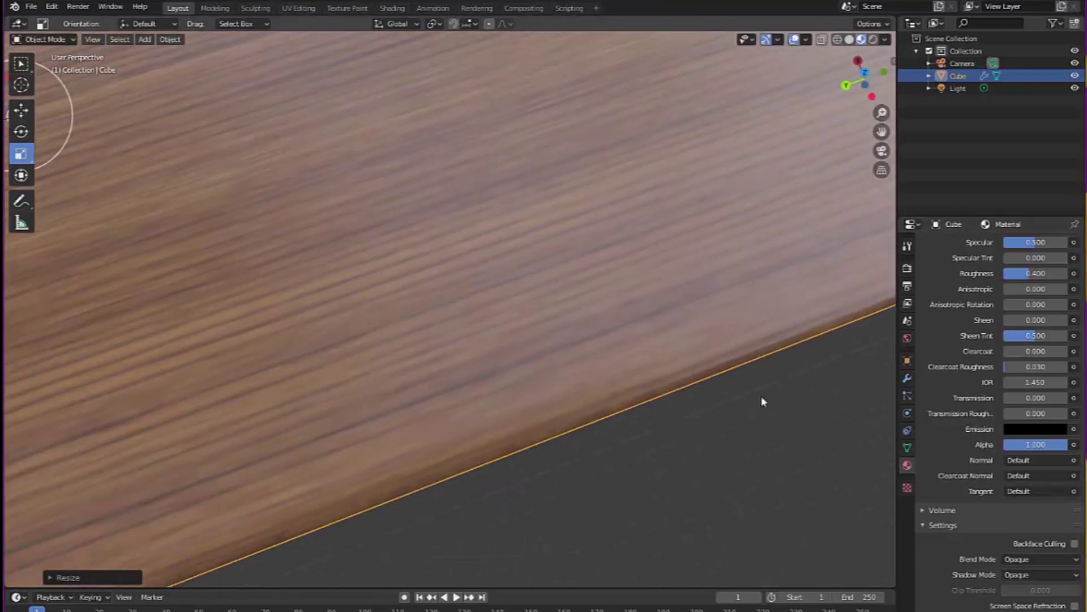
{"action": "scroll", "coordinate": [364, 432], "scroll_direction": "down", "scroll_amount": 6}
{"action": "middle_click_drag", "start_coordinate": [364, 432], "coordinate": [371, 376]}
{"action": "scroll", "coordinate": [371, 375], "scroll_direction": "up", "scroll_amount": 5}
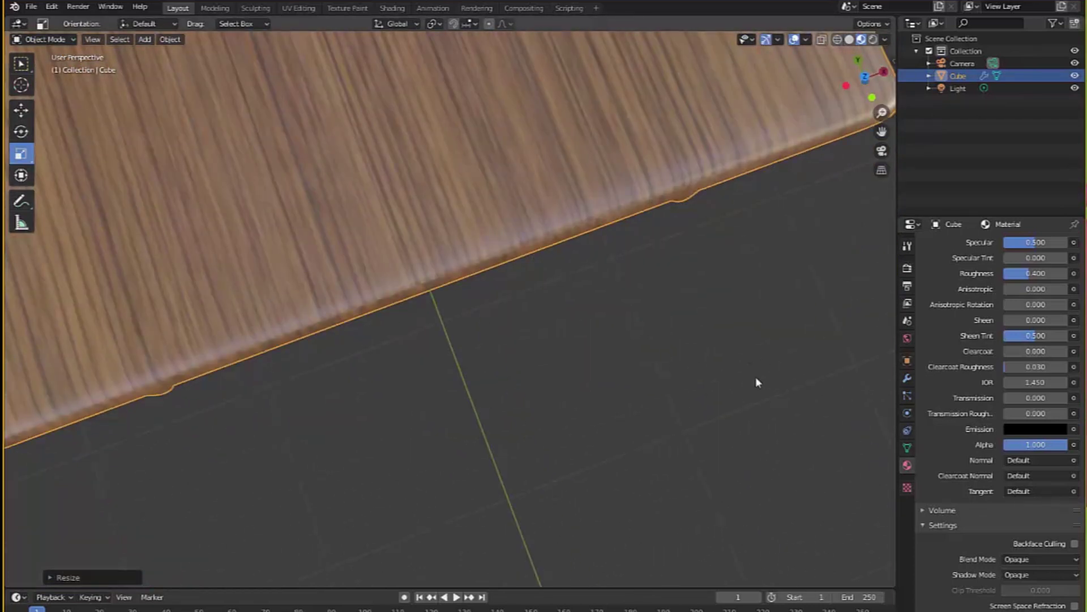
{"action": "scroll", "coordinate": [749, 368], "scroll_direction": "down", "scroll_amount": 3}
{"action": "middle_click_drag", "start_coordinate": [261, 493], "coordinate": [365, 375]}
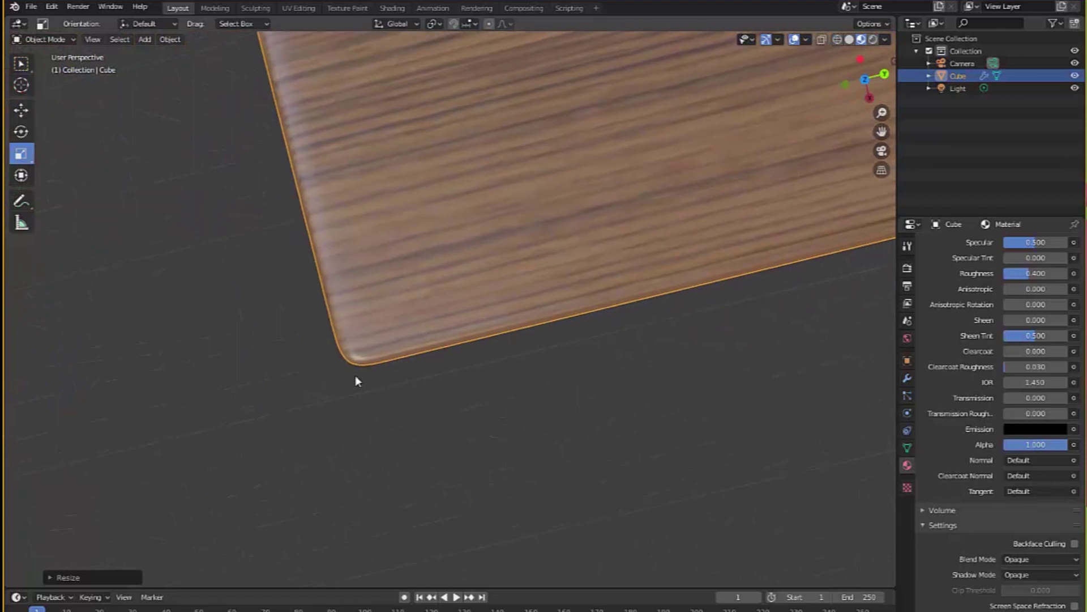
{"action": "scroll", "coordinate": [267, 473], "scroll_direction": "up", "scroll_amount": 4}
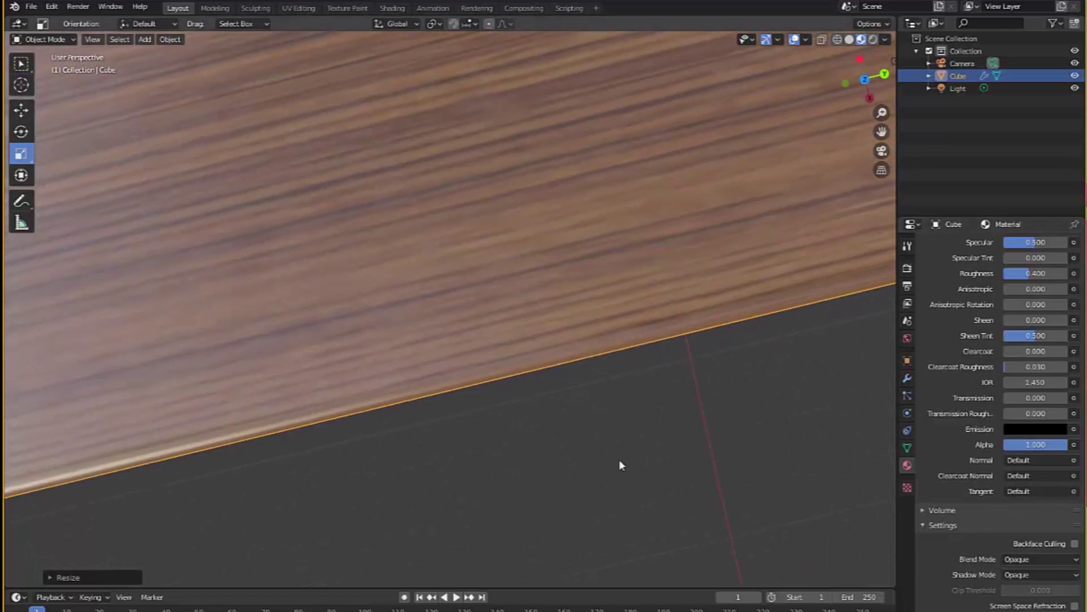
{"action": "scroll", "coordinate": [792, 432], "scroll_direction": "down", "scroll_amount": 2}
{"action": "middle_click_drag", "start_coordinate": [817, 364], "coordinate": [328, 381]}
{"action": "middle_click_drag", "start_coordinate": [554, 433], "coordinate": [599, 434]}
{"action": "scroll", "coordinate": [549, 395], "scroll_direction": "up", "scroll_amount": 3}
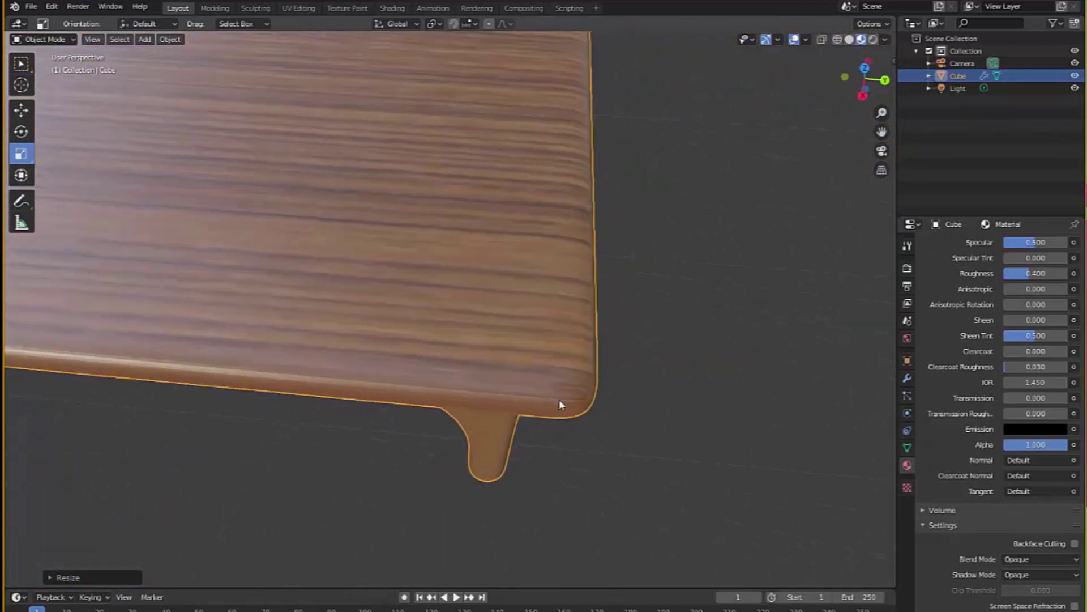
{"action": "middle_click_drag", "start_coordinate": [690, 403], "coordinate": [745, 282]}
{"action": "scroll", "coordinate": [745, 282], "scroll_direction": "down", "scroll_amount": 3}
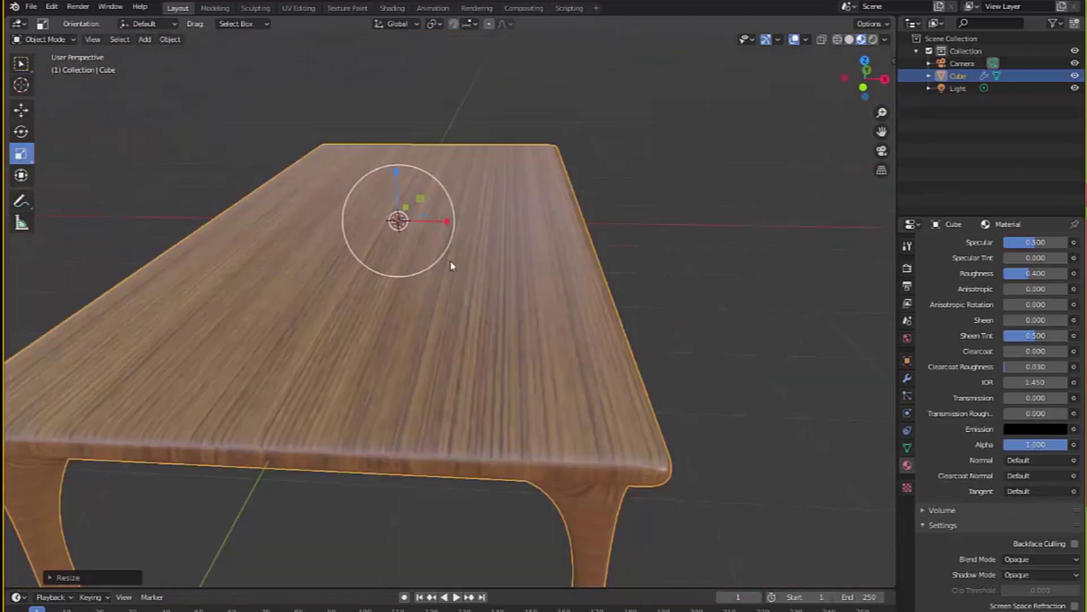
Open the table's mesh in Edit Mode in the Modeling workspace and examine where the smoothed legs meet the top
{"action": "left_click", "coordinate": [214, 8]}
{"action": "middle_click_drag", "start_coordinate": [284, 97], "coordinate": [701, 301]}
{"action": "key", "text": "Tab"}
{"action": "key", "text": "Tab"}
{"action": "middle_click_drag", "start_coordinate": [678, 360], "coordinate": [715, 332]}
{"action": "middle_click_drag", "start_coordinate": [654, 293], "coordinate": [617, 250]}
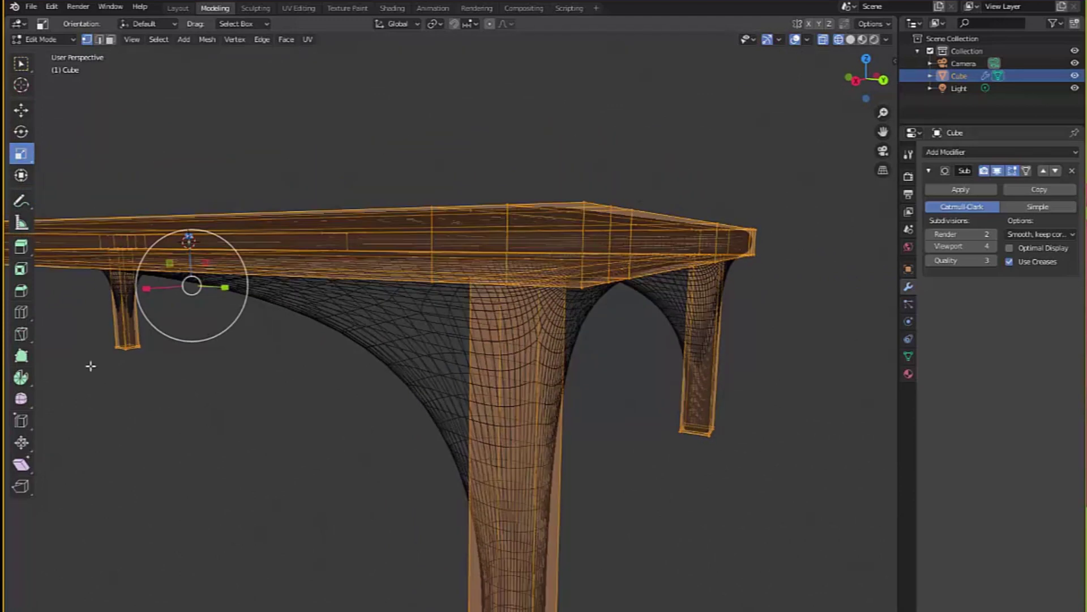
Add supporting edge loops across the tabletop with Loop Cut and slide them close to its outer side edges
{"action": "left_click", "coordinate": [22, 312]}
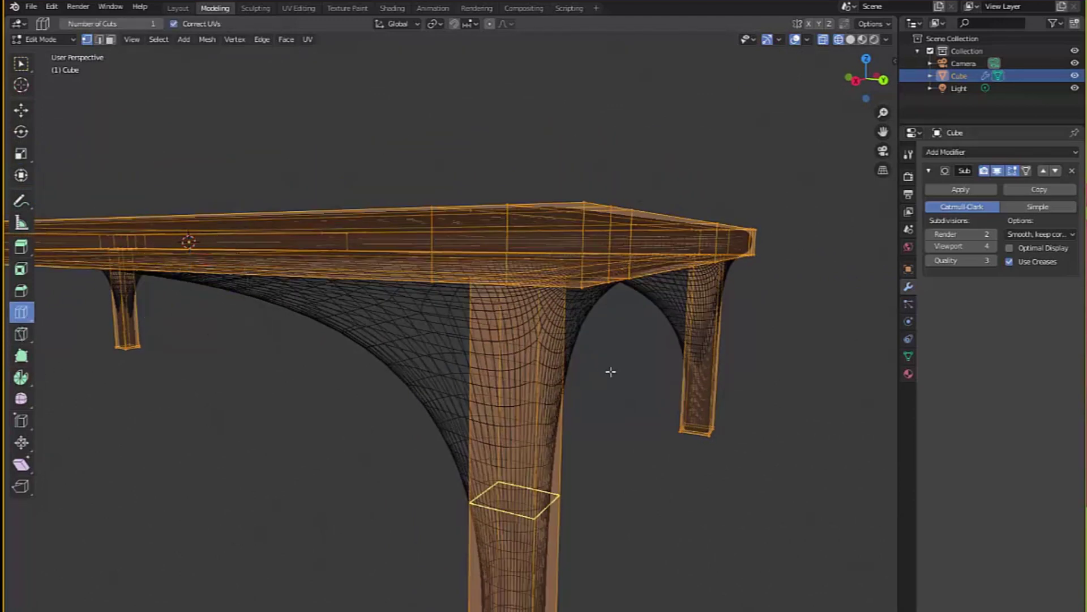
{"action": "mouse_move", "coordinate": [650, 391]}
{"action": "middle_mouse_down"}
{"action": "mouse_move", "coordinate": [627, 396]}
{"action": "mouse_move", "coordinate": [592, 432]}
{"action": "mouse_move", "coordinate": [619, 427]}
{"action": "mouse_move", "coordinate": [643, 394]}
{"action": "middle_mouse_up"}
{"action": "left_click_drag", "start_coordinate": [795, 258], "coordinate": [804, 221]}
{"action": "scroll", "coordinate": [765, 287], "scroll_direction": "down", "scroll_amount": 2}
{"action": "middle_click_drag", "start_coordinate": [765, 288], "coordinate": [720, 304]}
{"action": "left_click_drag", "start_coordinate": [723, 328], "coordinate": [739, 356]}
{"action": "middle_click_drag", "start_coordinate": [772, 337], "coordinate": [200, 435]}
{"action": "left_click", "coordinate": [195, 433]}
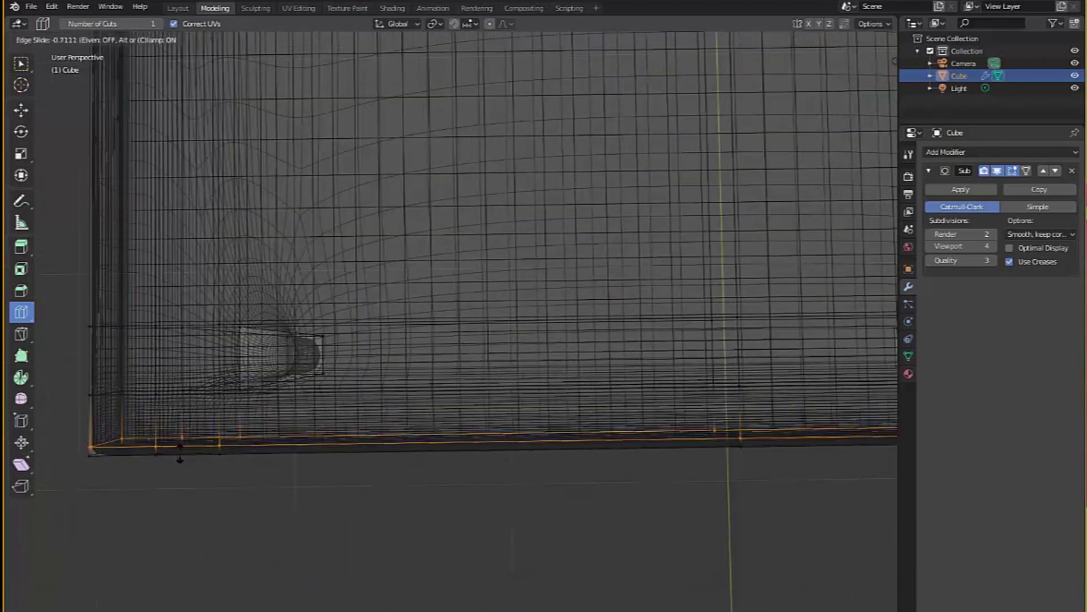
{"action": "mouse_move", "coordinate": [193, 433]}
{"action": "left_mouse_down"}
{"action": "mouse_move", "coordinate": [193, 464]}
{"action": "mouse_move", "coordinate": [192, 453]}
{"action": "left_mouse_up"}
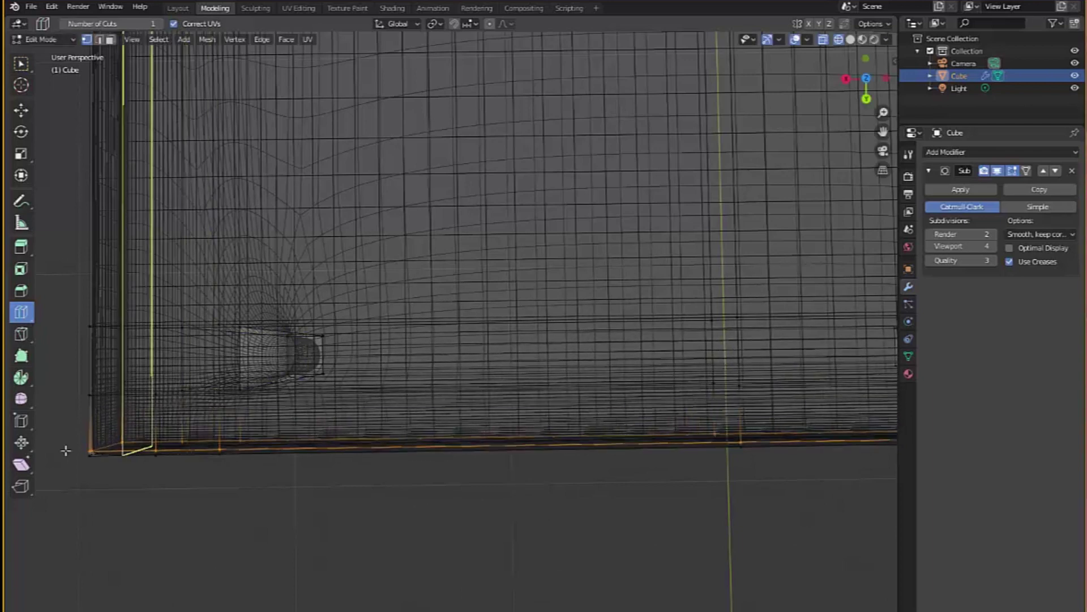
Examine the sharpened tabletop corner and the curved leg joint in the textured Layout view
{"action": "middle_click_drag", "start_coordinate": [257, 493], "coordinate": [386, 393]}
{"action": "middle_click_drag", "start_coordinate": [572, 460], "coordinate": [188, 123]}
{"action": "left_click", "coordinate": [177, 8]}
{"action": "middle_click_drag", "start_coordinate": [705, 409], "coordinate": [659, 454]}
{"action": "scroll", "coordinate": [369, 425], "scroll_direction": "up", "scroll_amount": 3}
{"action": "scroll", "coordinate": [668, 427], "scroll_direction": "up", "scroll_amount": 4}
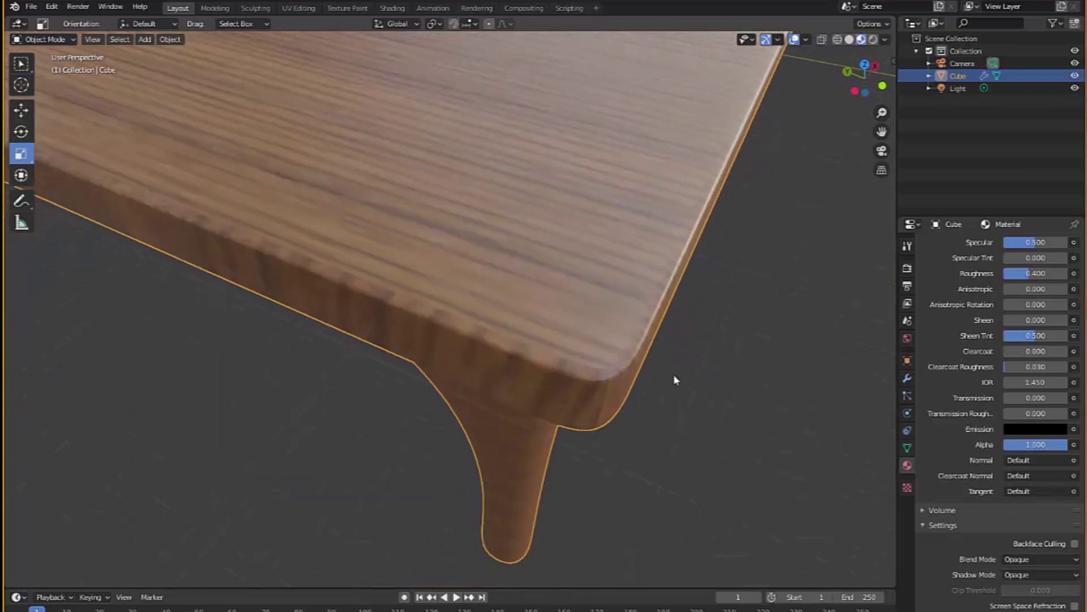
{"action": "middle_click_drag", "start_coordinate": [684, 390], "coordinate": [668, 408]}
In the Modeling workspace, add edge loops around the tabletop's sides, slid close to the upper and lower edges
{"action": "left_click", "coordinate": [203, 7]}
{"action": "scroll", "coordinate": [558, 396], "scroll_direction": "up", "scroll_amount": 6}
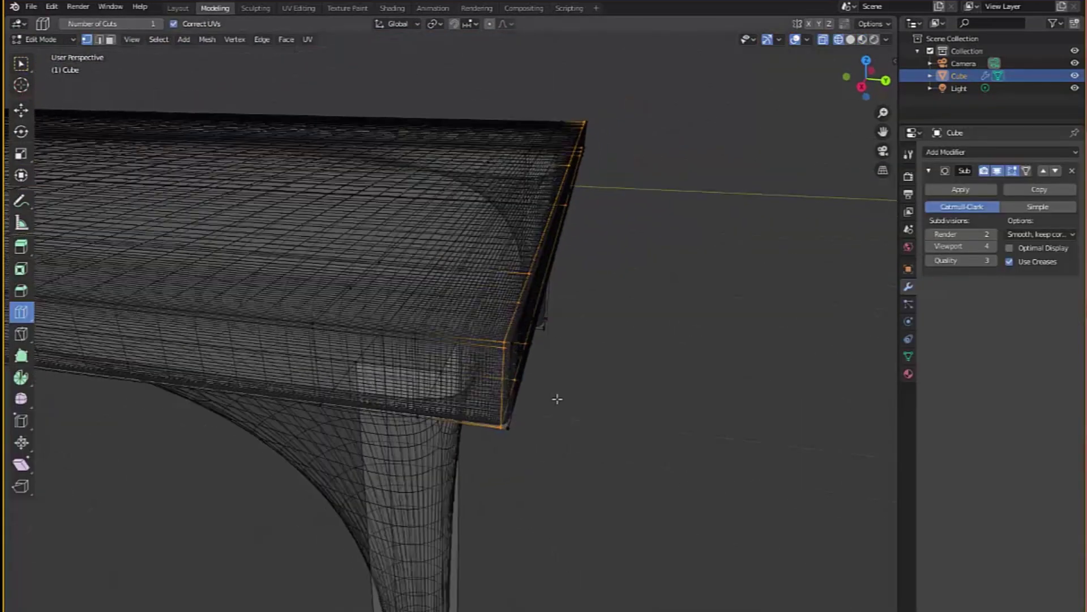
{"action": "scroll", "coordinate": [568, 387], "scroll_direction": "down", "scroll_amount": 3}
{"action": "middle_click_drag", "start_coordinate": [556, 376], "coordinate": [633, 425]}
{"action": "scroll", "coordinate": [556, 432], "scroll_direction": "up", "scroll_amount": 4}
{"action": "scroll", "coordinate": [571, 434], "scroll_direction": "down", "scroll_amount": 2}
{"action": "middle_click_drag", "start_coordinate": [556, 430], "coordinate": [404, 442]}
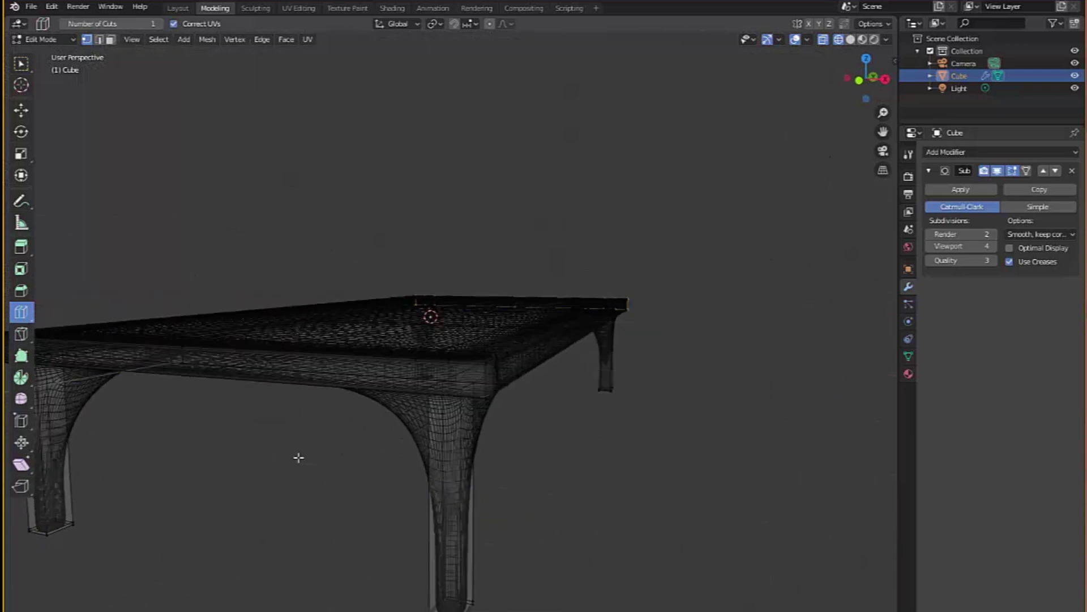
{"action": "middle_click_drag", "start_coordinate": [301, 457], "coordinate": [521, 412]}
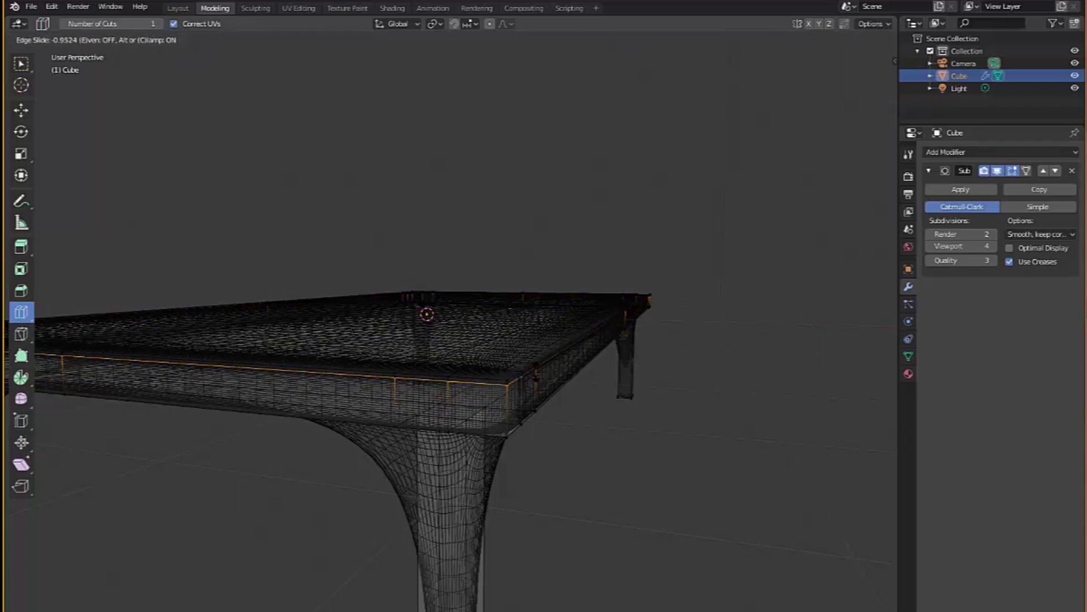
{"action": "left_click", "coordinate": [508, 420]}
{"action": "left_click_drag", "start_coordinate": [505, 418], "coordinate": [516, 440]}
Add edge loops around one leg, sliding them close to its top joint and its foot
{"action": "middle_click_drag", "start_coordinate": [682, 439], "coordinate": [326, 443]}
{"action": "left_click_drag", "start_coordinate": [327, 443], "coordinate": [376, 347]}
{"action": "middle_click_drag", "start_coordinate": [376, 347], "coordinate": [447, 243]}
{"action": "left_click_drag", "start_coordinate": [447, 244], "coordinate": [460, 375]}
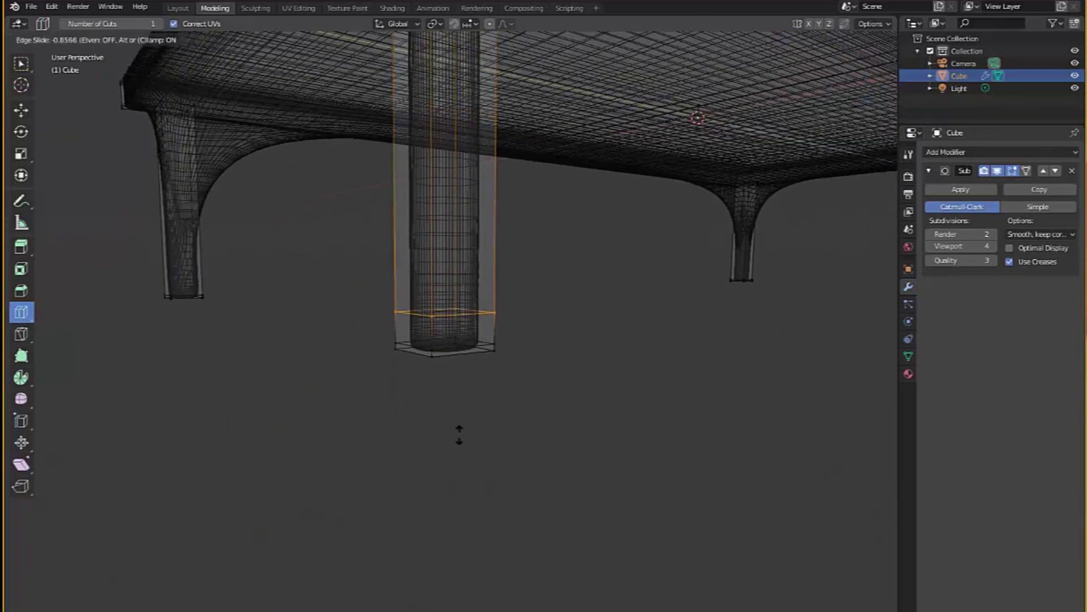
{"action": "left_click_drag", "start_coordinate": [465, 460], "coordinate": [461, 459]}
Add edge loops near the top and foot of a second leg, and close to the foot of the next leg
{"action": "middle_click_drag", "start_coordinate": [461, 459], "coordinate": [464, 362]}
{"action": "left_click_drag", "start_coordinate": [464, 361], "coordinate": [482, 280]}
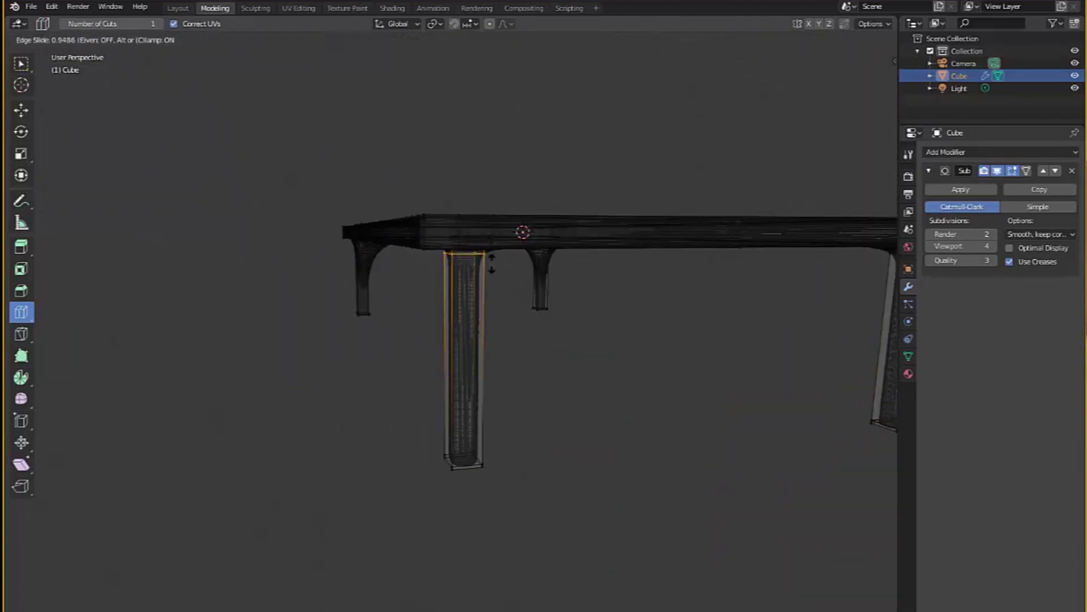
{"action": "left_click_drag", "start_coordinate": [492, 263], "coordinate": [491, 264]}
{"action": "left_click_drag", "start_coordinate": [463, 359], "coordinate": [451, 496]}
{"action": "middle_click_drag", "start_coordinate": [313, 381], "coordinate": [497, 456]}
{"action": "left_click_drag", "start_coordinate": [498, 456], "coordinate": [478, 484]}
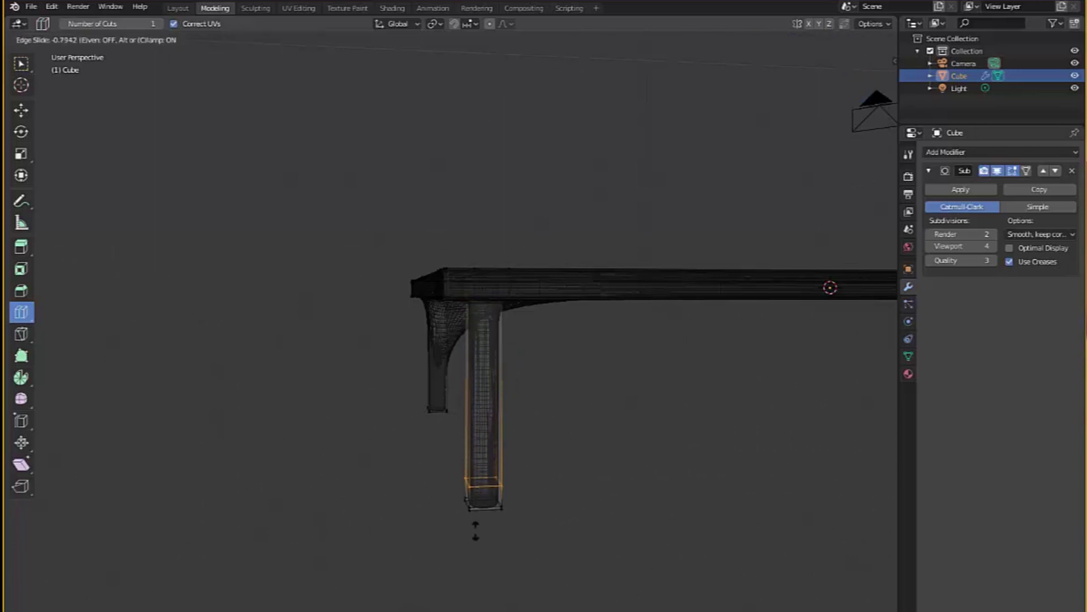
{"action": "left_click_drag", "start_coordinate": [479, 548], "coordinate": [479, 548]}
Add edge loops around the remaining curved leg, one tight against the tabletop and one just above the foot
{"action": "middle_click_drag", "start_coordinate": [479, 548], "coordinate": [410, 458]}
{"action": "left_click_drag", "start_coordinate": [410, 458], "coordinate": [407, 407]}
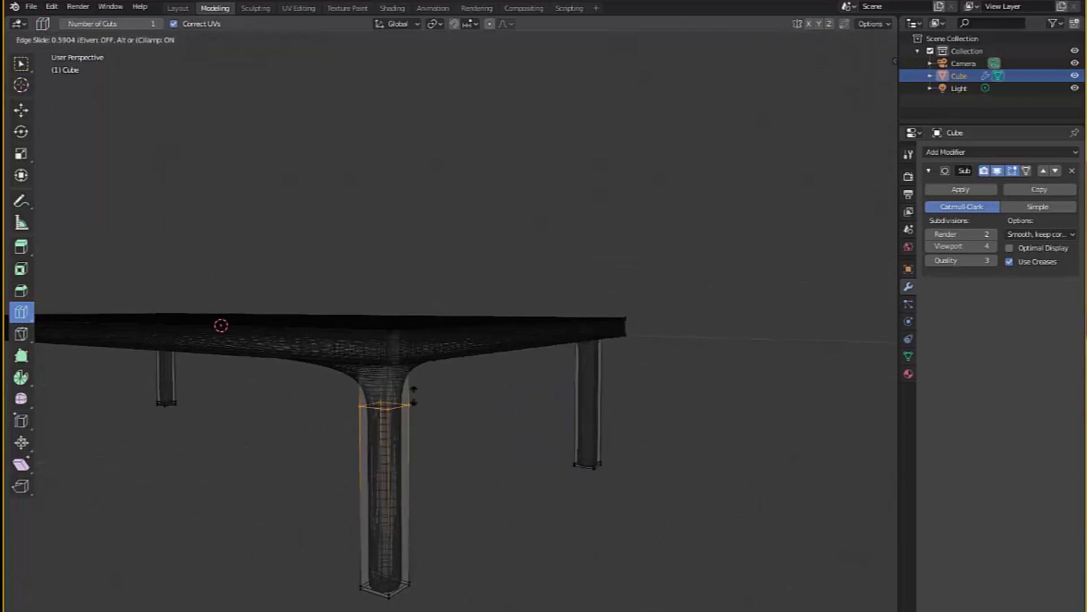
{"action": "left_click_drag", "start_coordinate": [427, 360], "coordinate": [377, 505]}
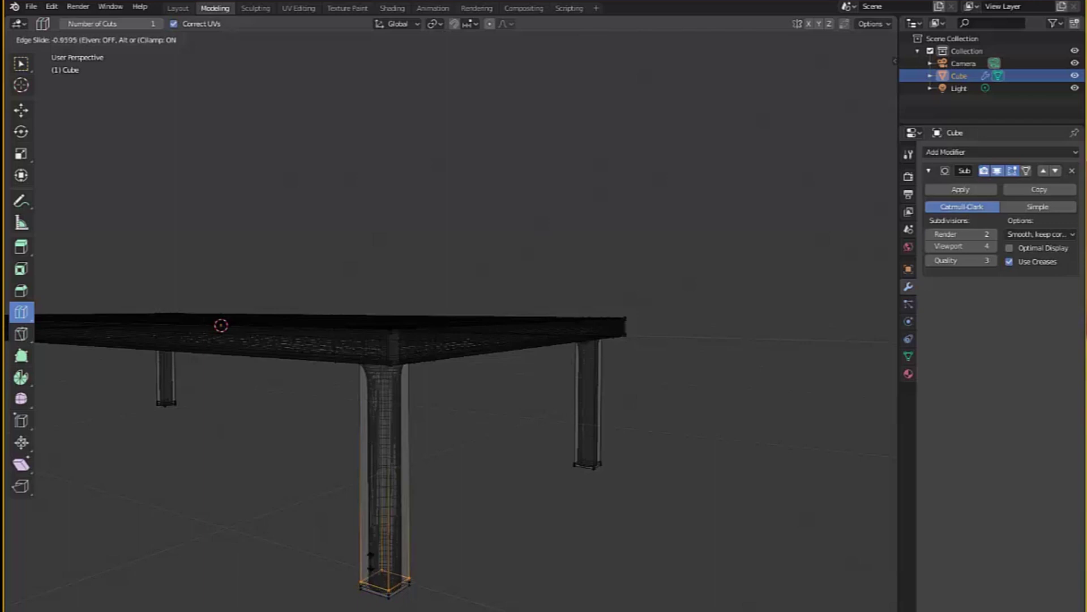
{"action": "left_click", "coordinate": [372, 558]}
Inspect the reshaped table in the Layout workspace, checking the tabletop corners, edges and leg joints
{"action": "middle_click_drag", "start_coordinate": [301, 486], "coordinate": [166, 64]}
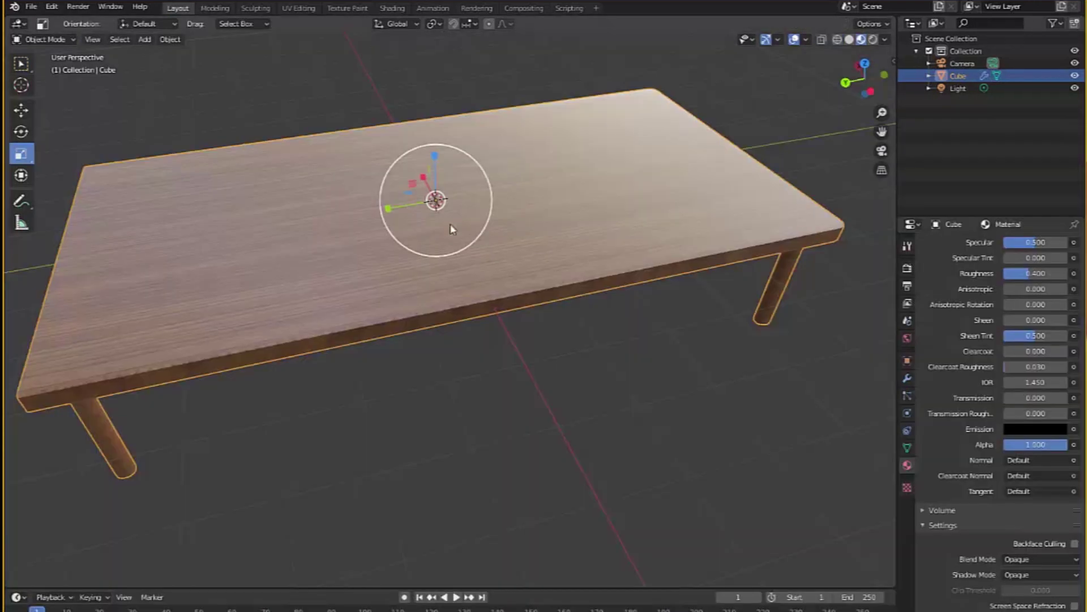
{"action": "middle_click_drag", "start_coordinate": [442, 272], "coordinate": [614, 308]}
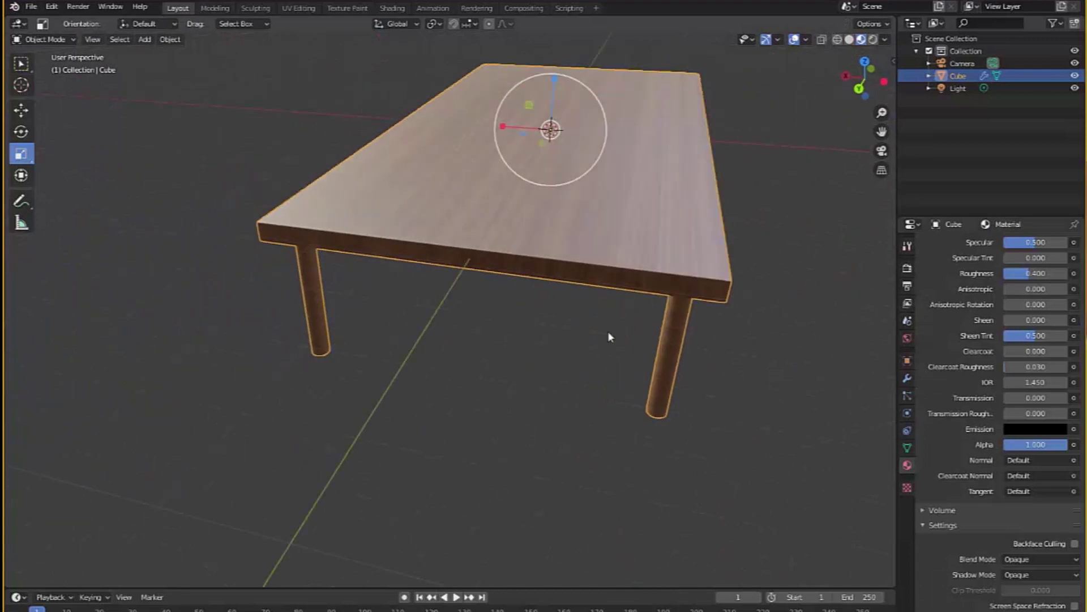
{"action": "scroll", "coordinate": [613, 308], "scroll_direction": "up", "scroll_amount": 5}
{"action": "scroll", "coordinate": [419, 392], "scroll_direction": "down", "scroll_amount": 5}
{"action": "middle_click_drag", "start_coordinate": [419, 392], "coordinate": [512, 476]}
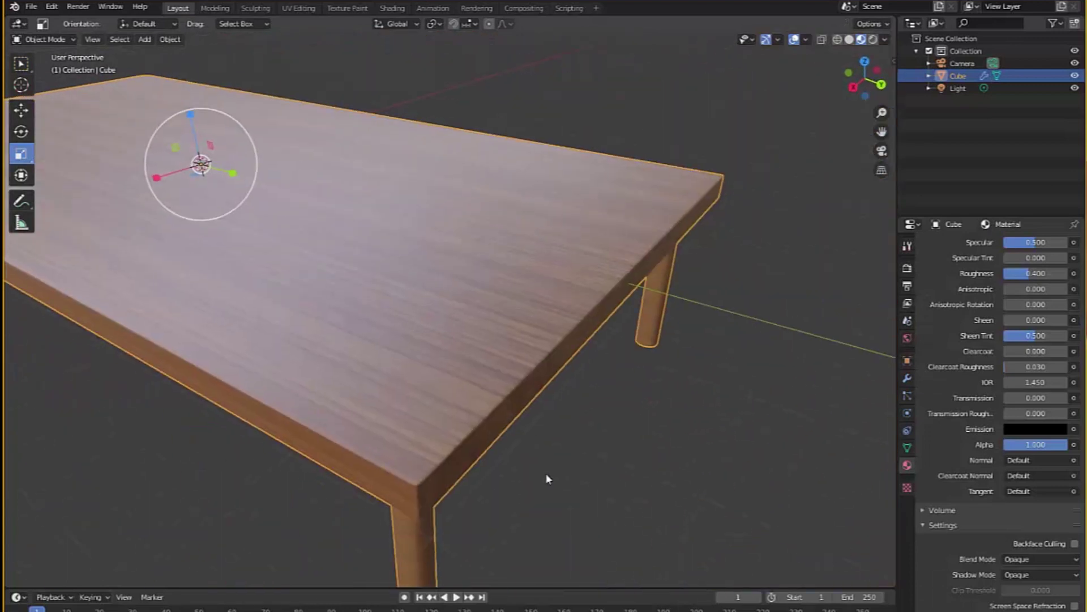
{"action": "scroll", "coordinate": [612, 475], "scroll_direction": "up", "scroll_amount": 5}
{"action": "scroll", "coordinate": [612, 475], "scroll_direction": "down", "scroll_amount": 3}
{"action": "scroll", "coordinate": [594, 359], "scroll_direction": "up", "scroll_amount": 4}
{"action": "scroll", "coordinate": [614, 393], "scroll_direction": "down", "scroll_amount": 2}
{"action": "scroll", "coordinate": [633, 296], "scroll_direction": "up", "scroll_amount": 4}
{"action": "scroll", "coordinate": [679, 339], "scroll_direction": "down", "scroll_amount": 3}
{"action": "middle_click_drag", "start_coordinate": [651, 332], "coordinate": [563, 440]}
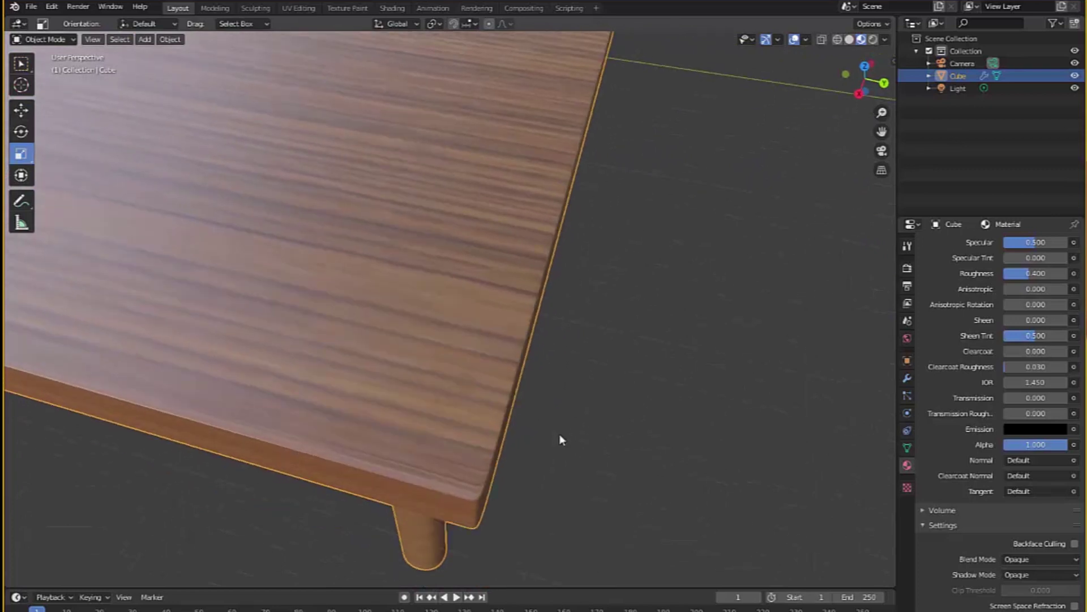
Examine the wood grain close up along the tabletop's long edge and around its corner
{"action": "scroll", "coordinate": [554, 440], "scroll_direction": "up", "scroll_amount": 3}
{"action": "scroll", "coordinate": [554, 440], "scroll_direction": "down", "scroll_amount": 3}
{"action": "middle_click_drag", "start_coordinate": [458, 456], "coordinate": [406, 449]}
{"action": "scroll", "coordinate": [427, 480], "scroll_direction": "up", "scroll_amount": 3}
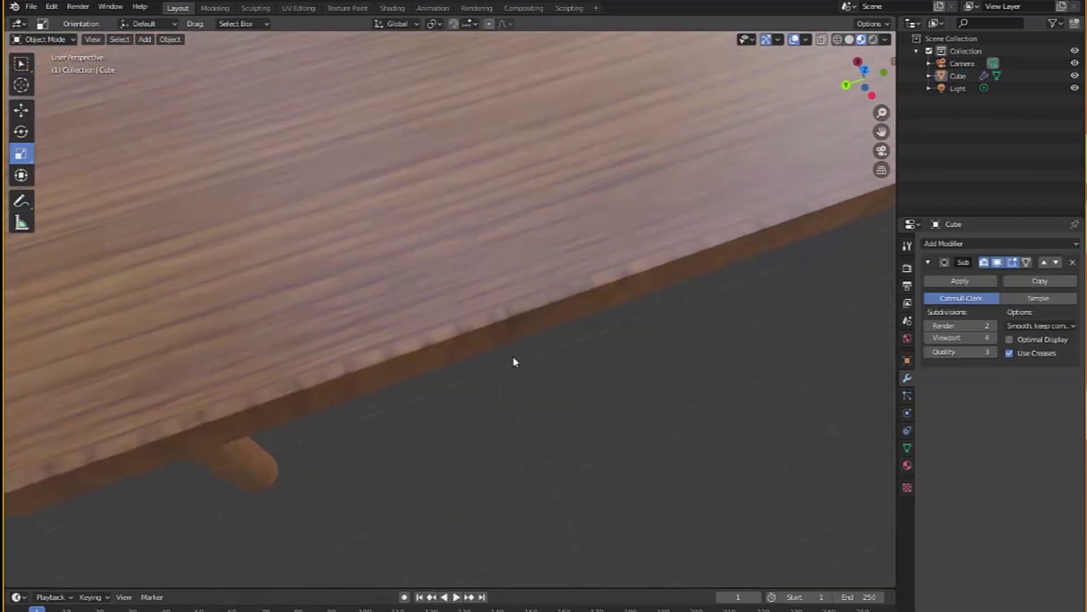
{"action": "scroll", "coordinate": [509, 360], "scroll_direction": "up", "scroll_amount": 1}
{"action": "middle_click_drag", "start_coordinate": [468, 338], "coordinate": [583, 373]}
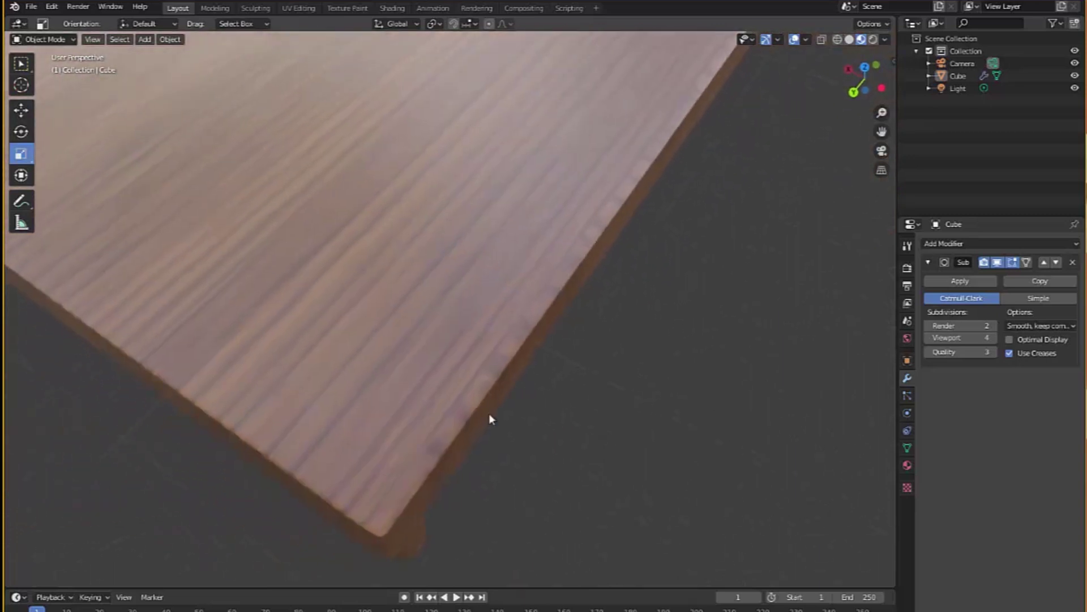
{"action": "middle_click_drag", "start_coordinate": [544, 415], "coordinate": [539, 482]}
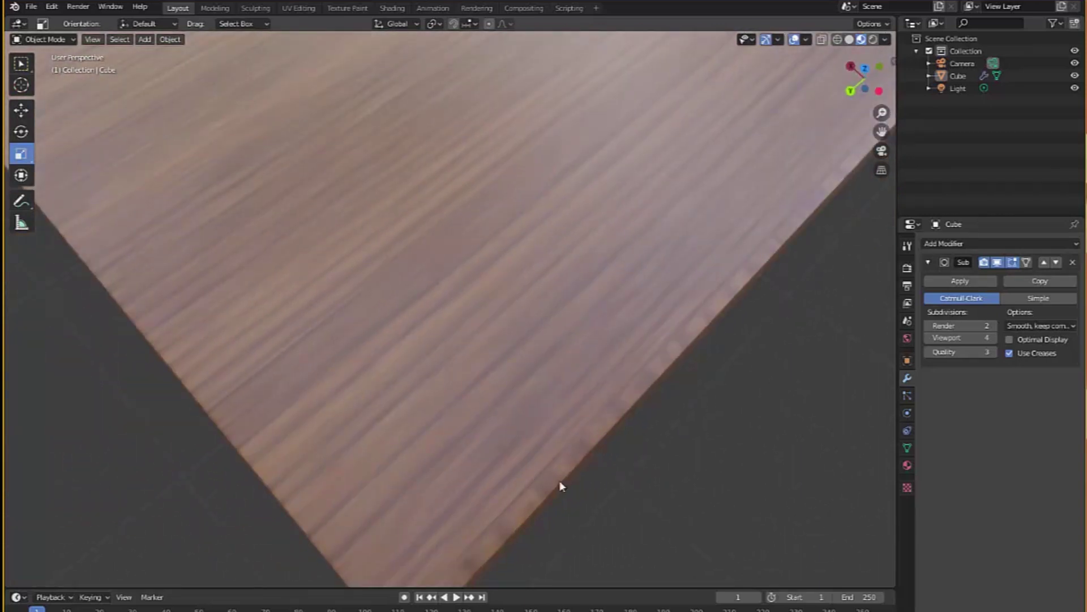
{"action": "scroll", "coordinate": [531, 502], "scroll_direction": "down", "scroll_amount": 4}
{"action": "middle_click_drag", "start_coordinate": [633, 452], "coordinate": [504, 383]}
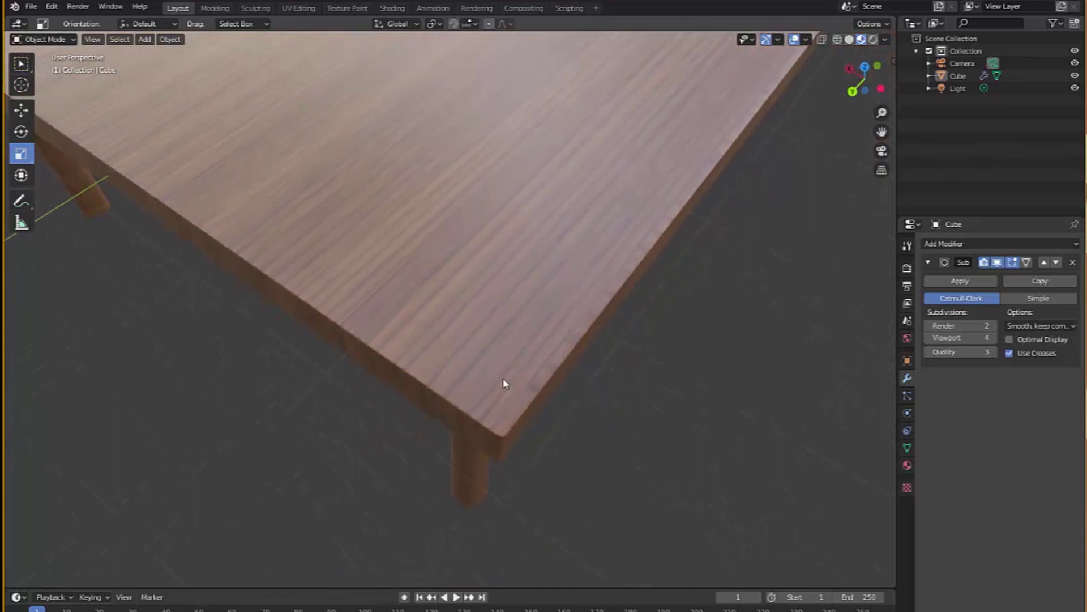
Open the table in Edit Mode and add a lengthwise edge loop slid close to the tabletop's long edge
{"action": "left_click", "coordinate": [503, 379]}
{"action": "key", "text": "Tab"}
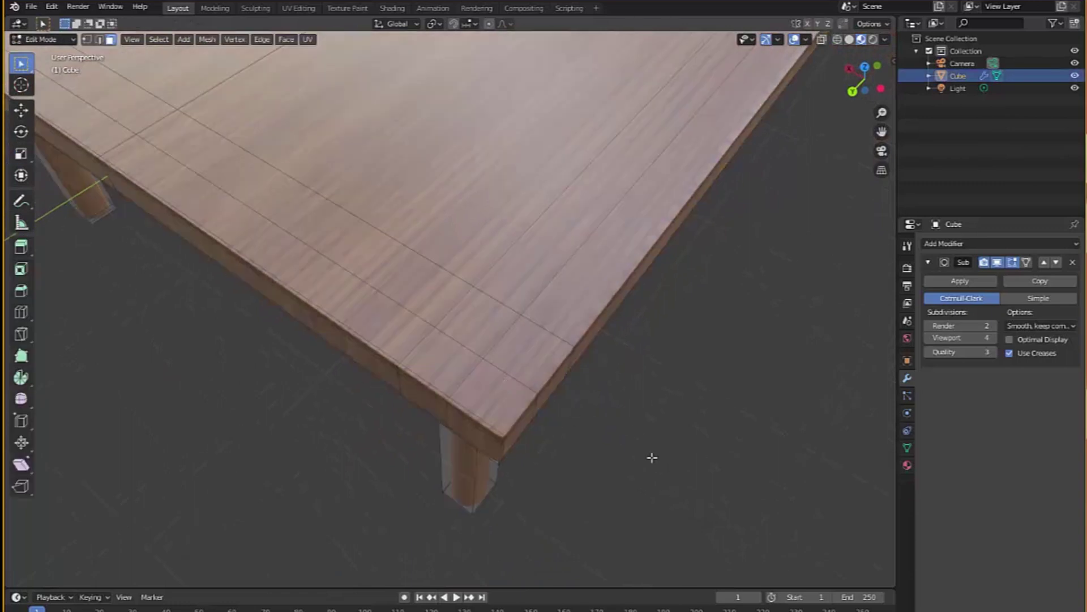
{"action": "middle_click_drag", "start_coordinate": [700, 389], "coordinate": [697, 406]}
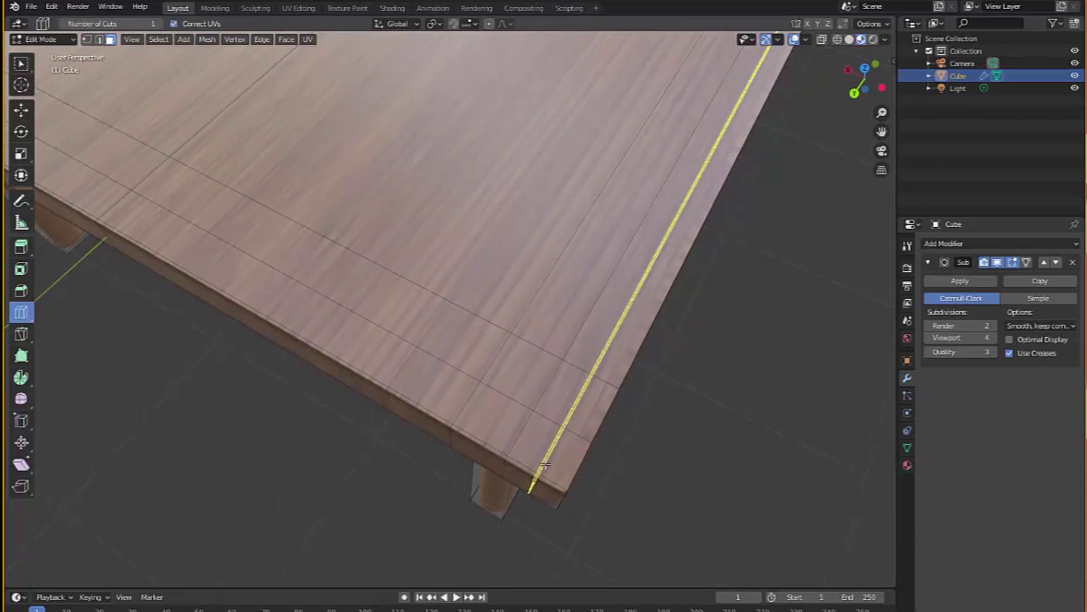
{"action": "left_click_drag", "start_coordinate": [546, 464], "coordinate": [548, 466]}
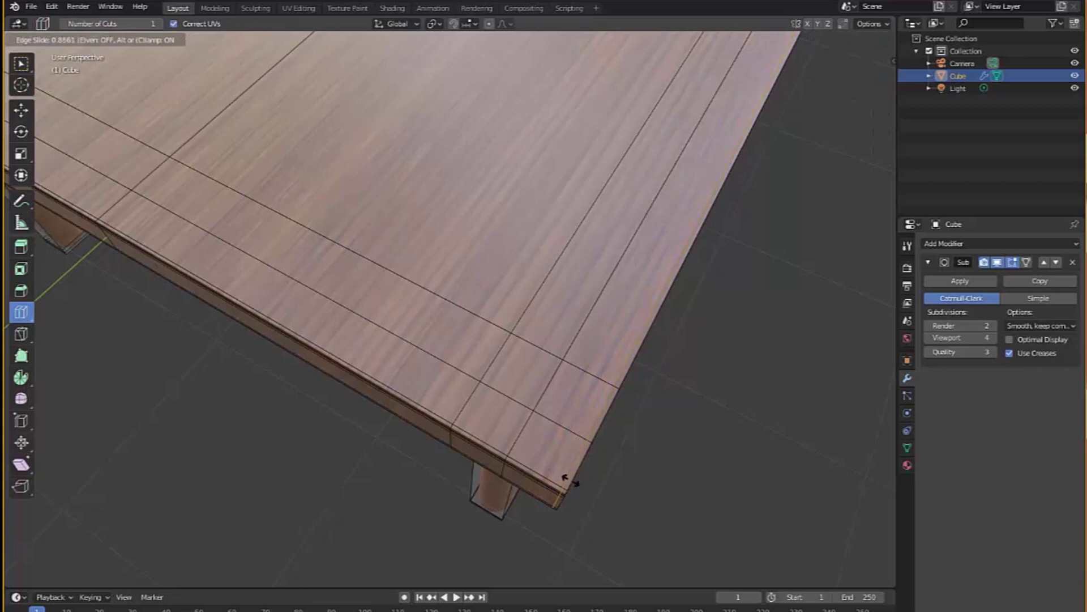
{"action": "left_click_drag", "start_coordinate": [565, 478], "coordinate": [549, 462]}
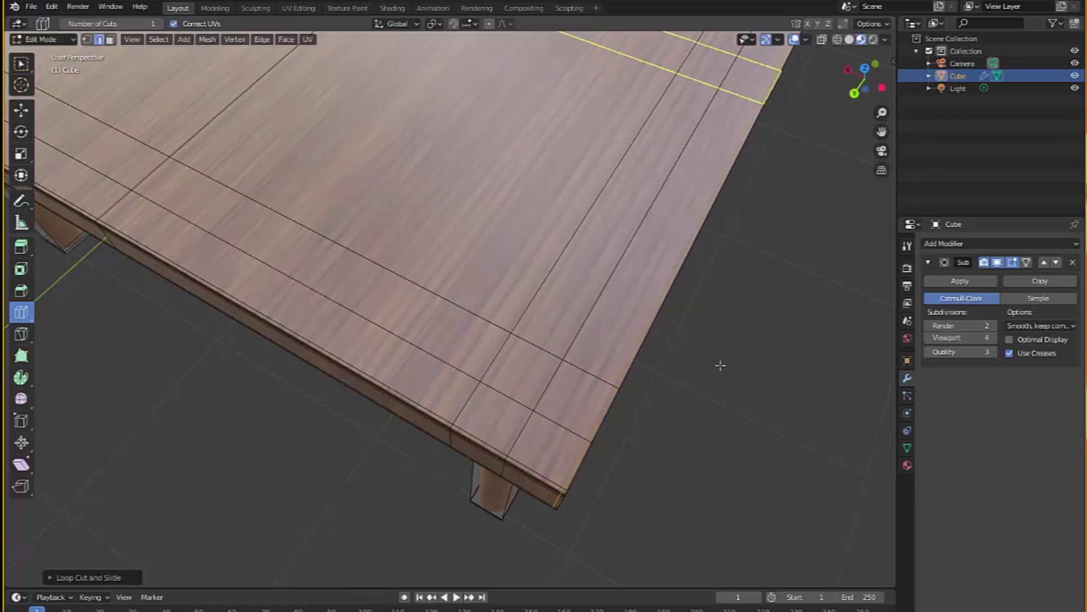
Clear the edge selection with the Select tool, return to Object Mode and deselect the table
{"action": "middle_click_drag", "start_coordinate": [619, 385], "coordinate": [591, 394]}
{"action": "scroll", "coordinate": [591, 394], "scroll_direction": "up", "scroll_amount": 2}
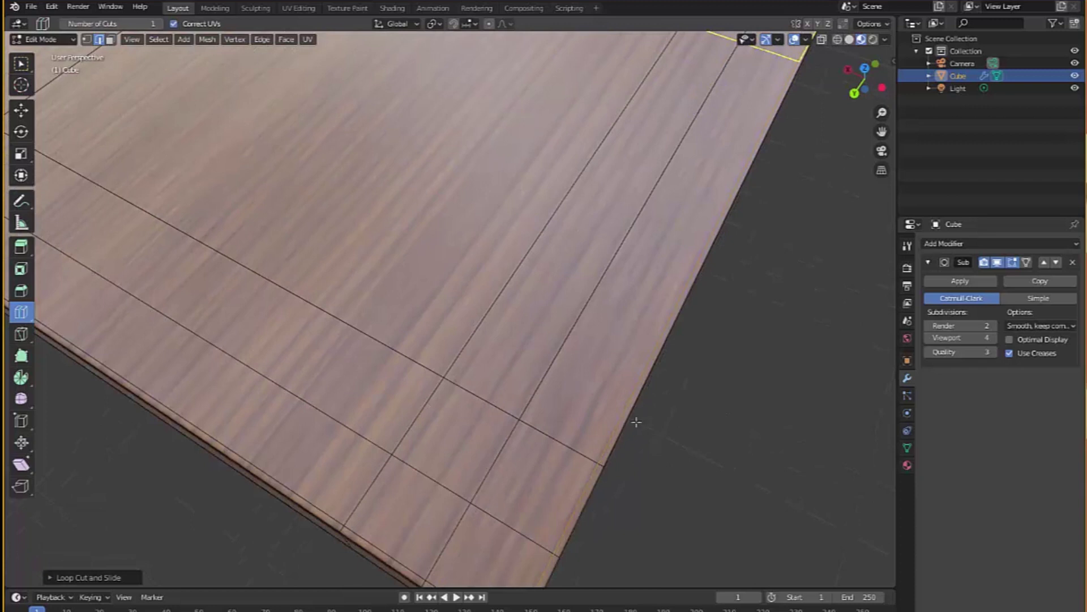
{"action": "left_click", "coordinate": [21, 64]}
{"action": "left_click", "coordinate": [734, 387]}
{"action": "scroll", "coordinate": [728, 417], "scroll_direction": "down", "scroll_amount": 3}
{"action": "middle_click_drag", "start_coordinate": [728, 417], "coordinate": [691, 384]}
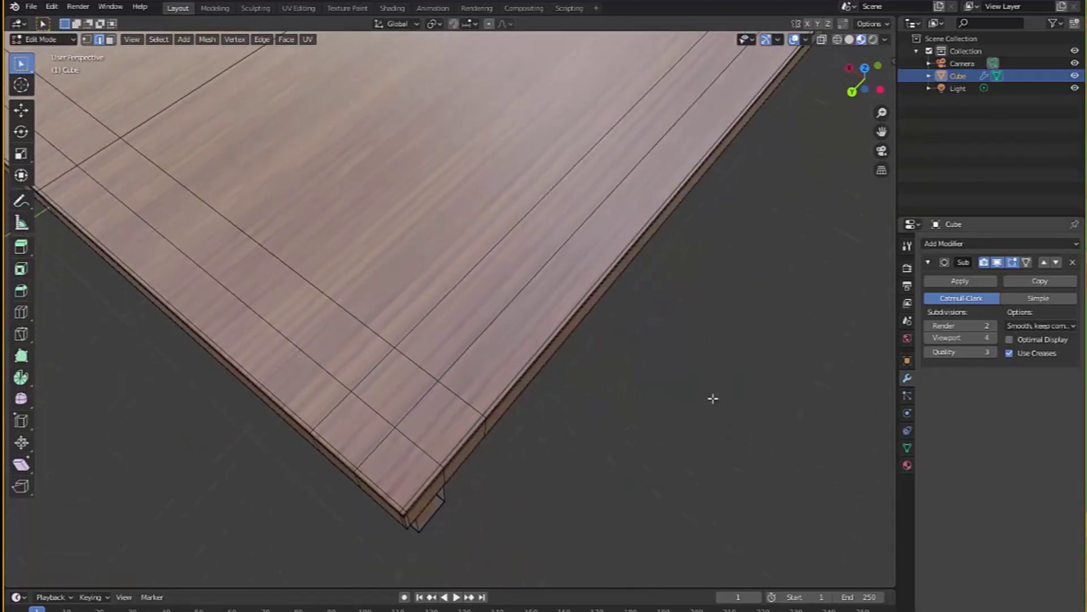
{"action": "key", "text": "Tab"}
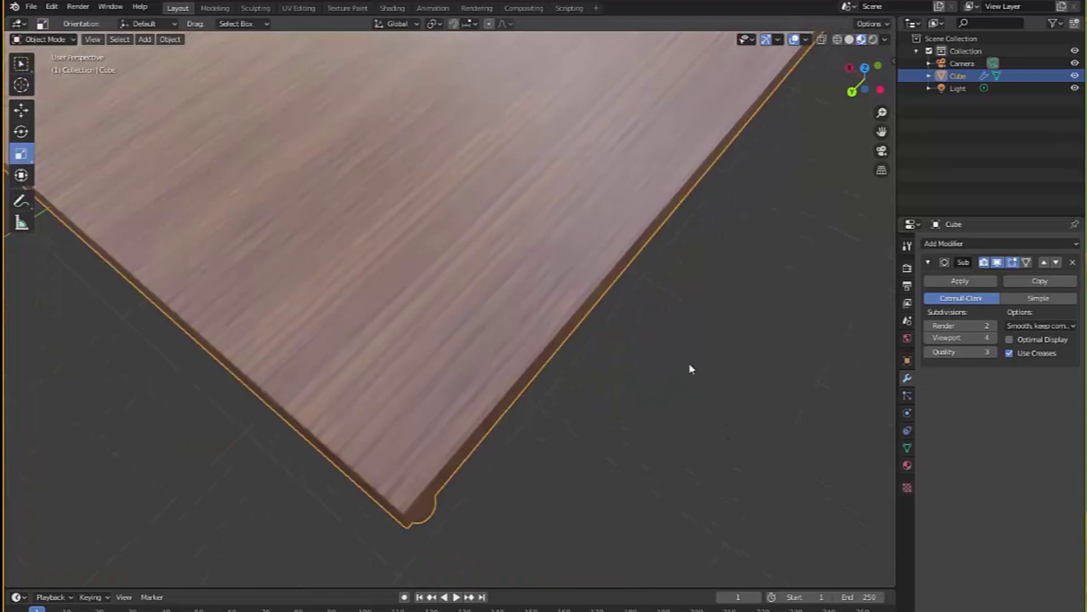
{"action": "left_click", "coordinate": [660, 379]}
Inspect the tabletop's corrected long edge up close and the whole textured table from above
{"action": "scroll", "coordinate": [606, 394], "scroll_direction": "up", "scroll_amount": 4}
{"action": "scroll", "coordinate": [604, 395], "scroll_direction": "down", "scroll_amount": 1}
{"action": "scroll", "coordinate": [604, 395], "scroll_direction": "down", "scroll_amount": 3}
{"action": "scroll", "coordinate": [711, 334], "scroll_direction": "up", "scroll_amount": 4}
{"action": "middle_click_drag", "start_coordinate": [592, 364], "coordinate": [548, 409]}
{"action": "scroll", "coordinate": [718, 320], "scroll_direction": "down", "scroll_amount": 2}
{"action": "scroll", "coordinate": [698, 327], "scroll_direction": "up", "scroll_amount": 2}
{"action": "scroll", "coordinate": [698, 328], "scroll_direction": "down", "scroll_amount": 3}
{"action": "scroll", "coordinate": [667, 333], "scroll_direction": "down", "scroll_amount": 4}
{"action": "scroll", "coordinate": [668, 333], "scroll_direction": "up", "scroll_amount": 3}
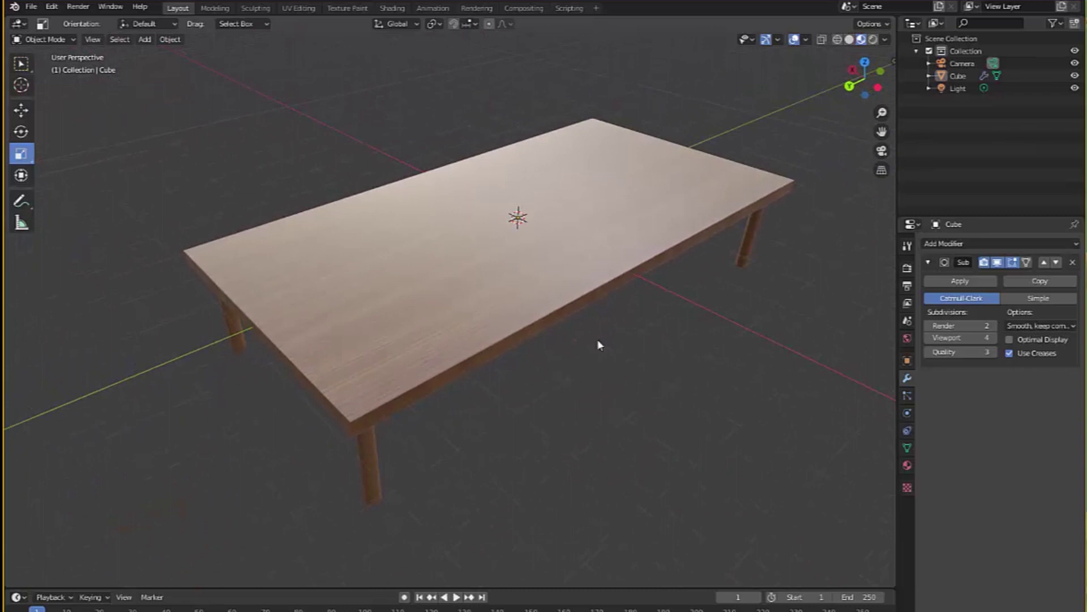
{"action": "middle_click_drag", "start_coordinate": [394, 168], "coordinate": [467, 86]}
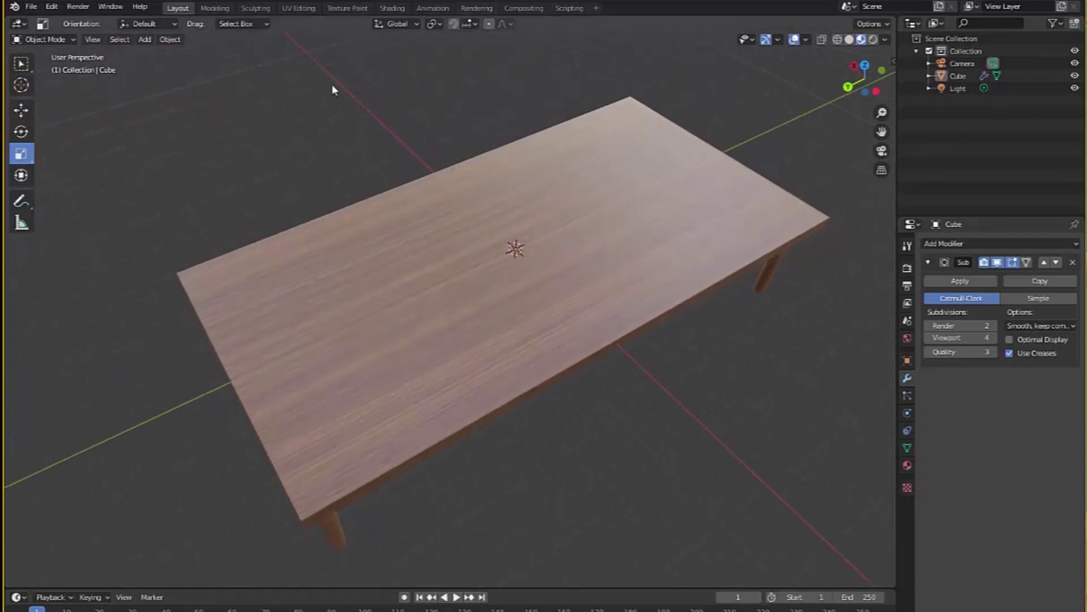
Display the viewport in Rendered shading and set the render engine to Cycles
{"action": "left_click", "coordinate": [873, 39]}
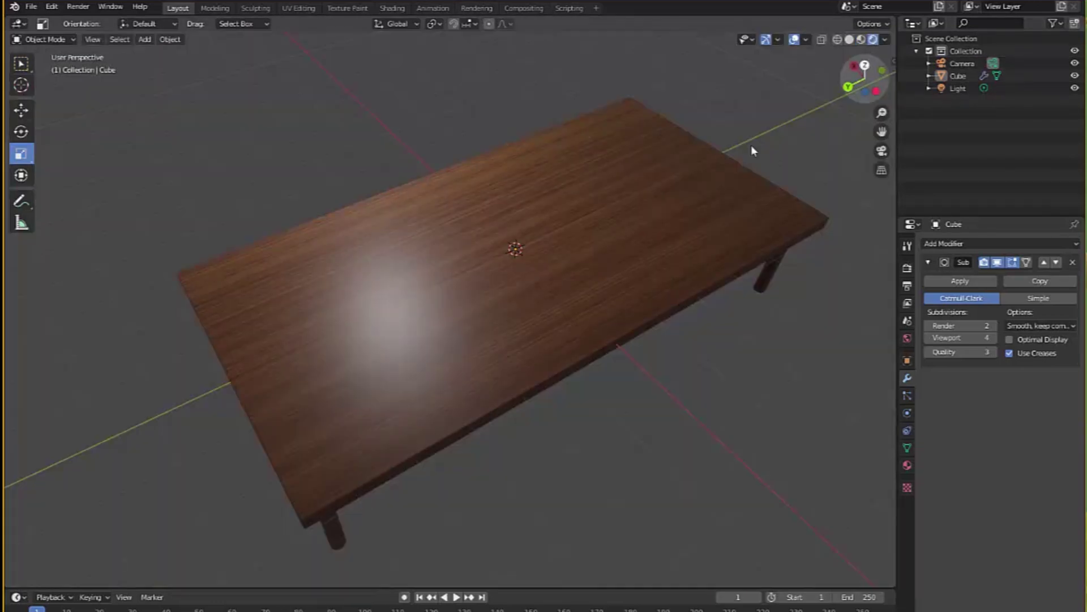
{"action": "middle_click_drag", "start_coordinate": [730, 136], "coordinate": [735, 114]}
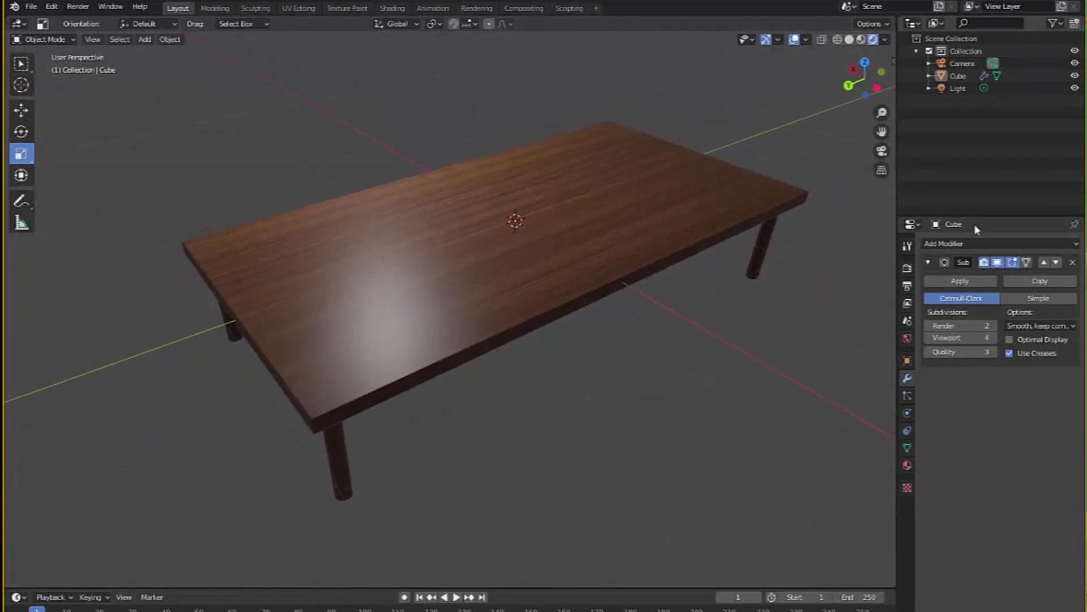
{"action": "left_click", "coordinate": [907, 268]}
{"action": "left_click", "coordinate": [1040, 244]}
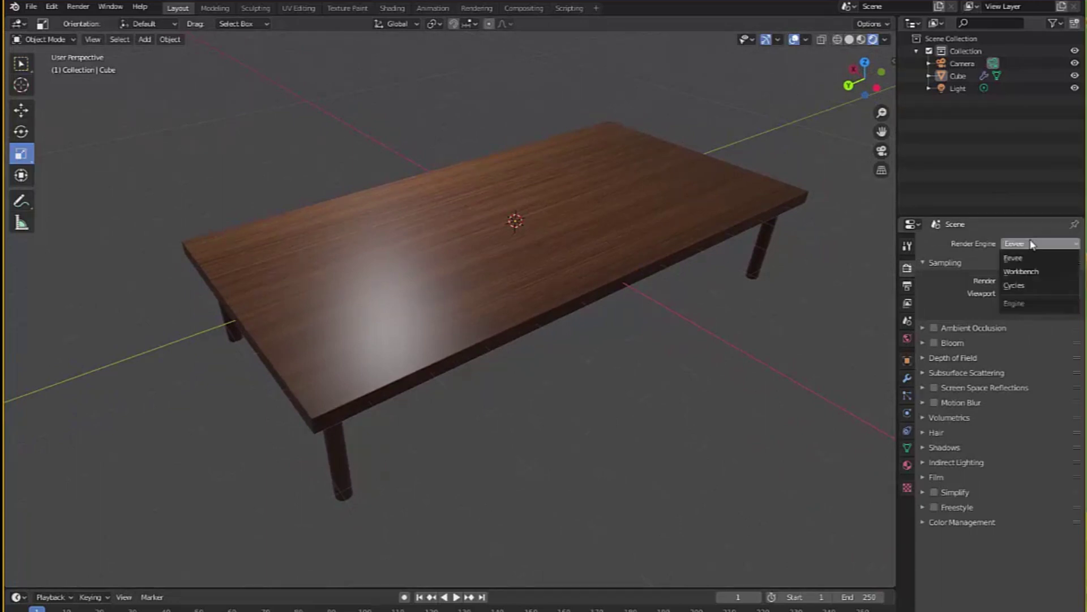
{"action": "left_click", "coordinate": [1027, 278]}
{"action": "mouse_move", "coordinate": [665, 368]}
{"action": "middle_mouse_down"}
{"action": "mouse_move", "coordinate": [645, 356]}
{"action": "mouse_move", "coordinate": [670, 356]}
{"action": "middle_mouse_up"}
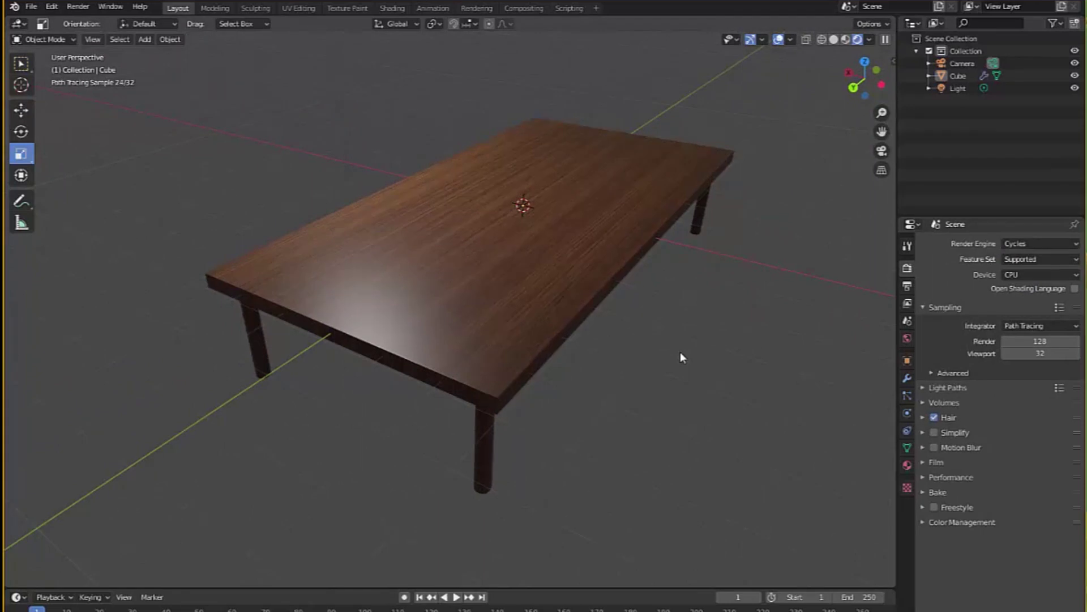
{"action": "scroll", "coordinate": [681, 352], "scroll_direction": "up", "scroll_amount": 2}
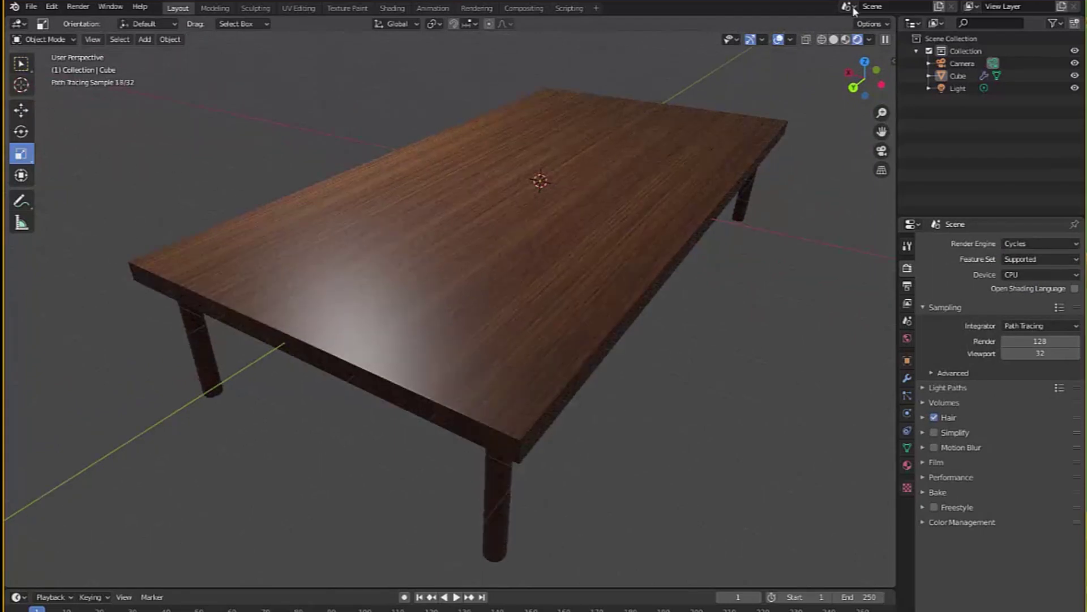
Select the scene's light and shift it to a different position around the table with the Move tool
{"action": "left_click", "coordinate": [957, 88]}
{"action": "scroll", "coordinate": [623, 204], "scroll_direction": "down", "scroll_amount": 5}
{"action": "middle_click_drag", "start_coordinate": [499, 211], "coordinate": [616, 204]}
{"action": "key", "text": "shift+space"}
{"action": "key", "text": "g"}
{"action": "left_click_drag", "start_coordinate": [473, 159], "coordinate": [566, 173]}
{"action": "scroll", "coordinate": [599, 255], "scroll_direction": "up", "scroll_amount": 1}
{"action": "scroll", "coordinate": [594, 255], "scroll_direction": "up", "scroll_amount": 5}
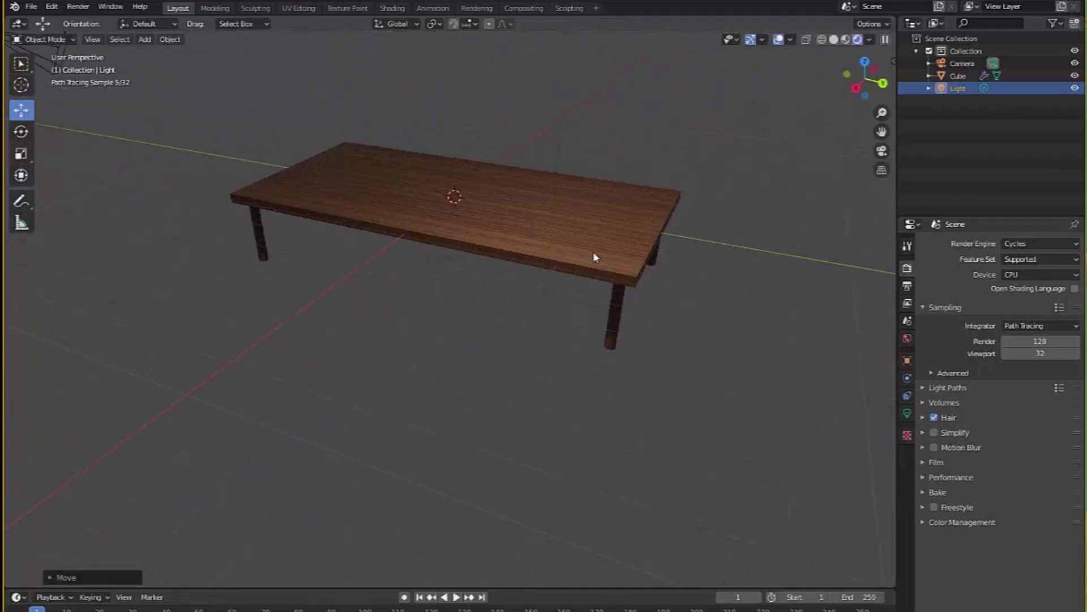
Inspect the lit, wood-textured table up close in the rendered viewport
{"action": "scroll", "coordinate": [460, 289], "scroll_direction": "up", "scroll_amount": 2}
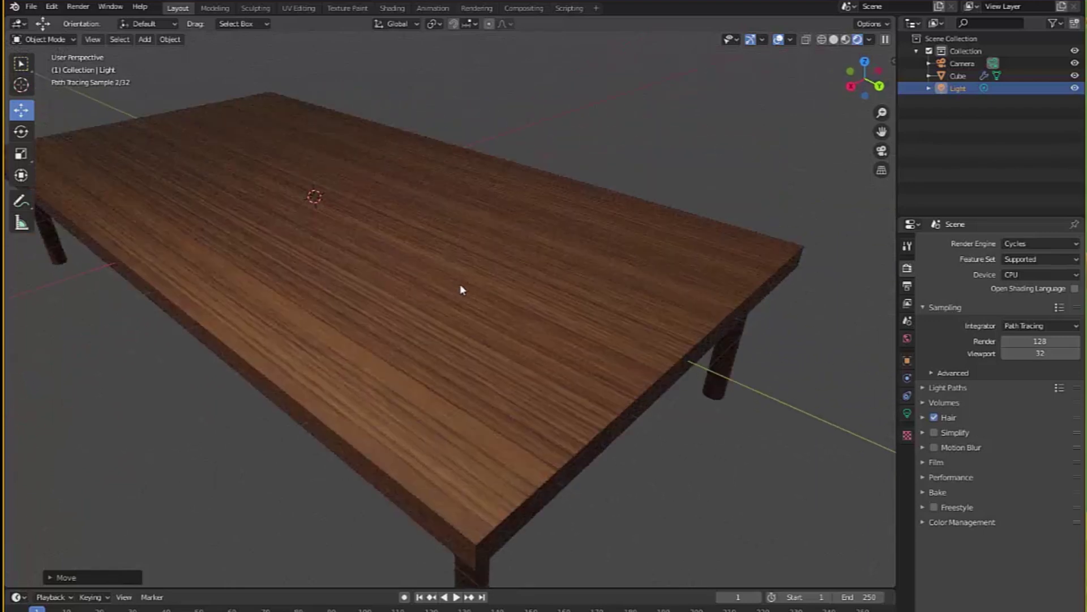
{"action": "middle_click_drag", "start_coordinate": [532, 282], "coordinate": [447, 323]}
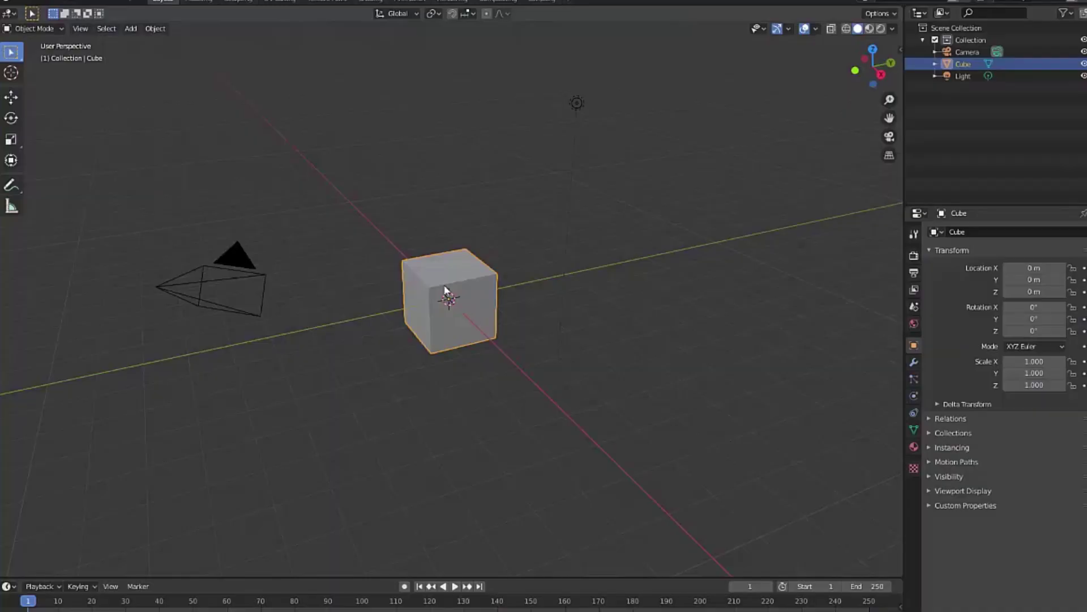
Delete the default cube and add a mesh plane at the origin
{"action": "key", "text": "Delete"}
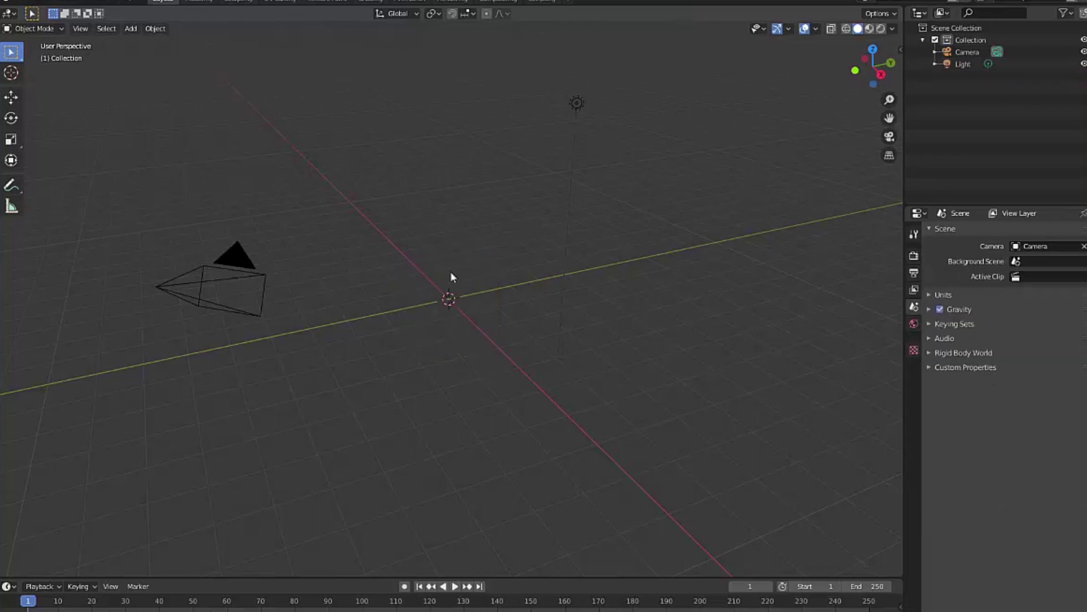
{"action": "left_click", "coordinate": [131, 29]}
{"action": "mouse_move", "coordinate": [165, 43]}
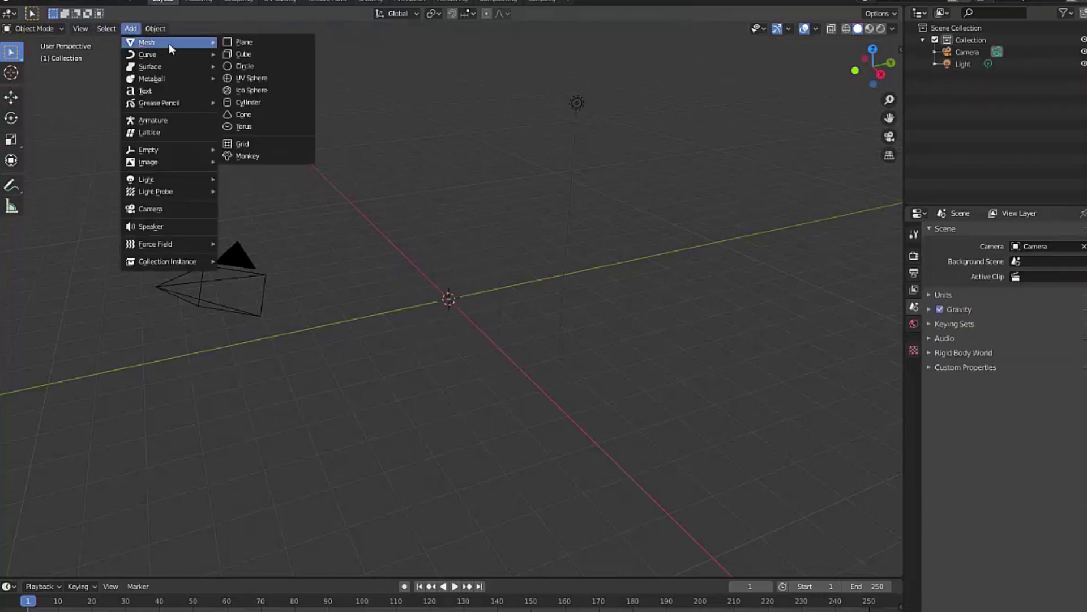
{"action": "left_click", "coordinate": [233, 41]}
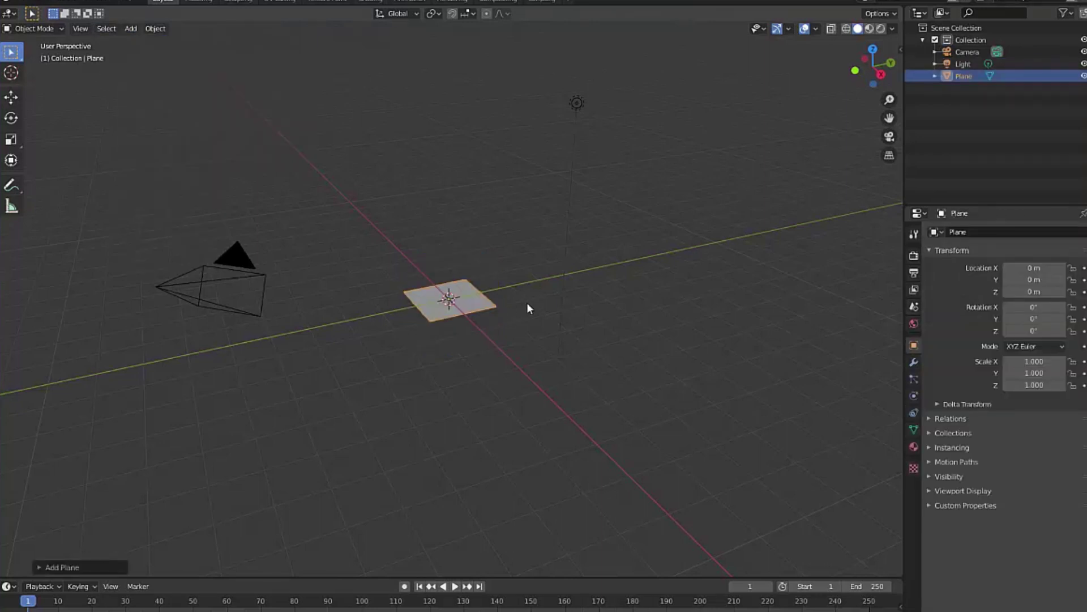
Stand the plane upright by setting its Y rotation to 90°
{"action": "scroll", "coordinate": [516, 304], "scroll_direction": "up", "scroll_amount": 2}
{"action": "middle_click_drag", "start_coordinate": [512, 306], "coordinate": [488, 304]}
{"action": "key", "text": "shift+space"}
{"action": "key", "text": "s"}
{"action": "key", "text": "shift+space"}
{"action": "key", "text": "r"}
{"action": "mouse_move", "coordinate": [441, 306]}
{"action": "left_mouse_down"}
{"action": "mouse_move", "coordinate": [479, 311]}
{"action": "mouse_move", "coordinate": [455, 290]}
{"action": "mouse_move", "coordinate": [448, 299]}
{"action": "left_mouse_up"}
{"action": "key", "text": "alt+r"}
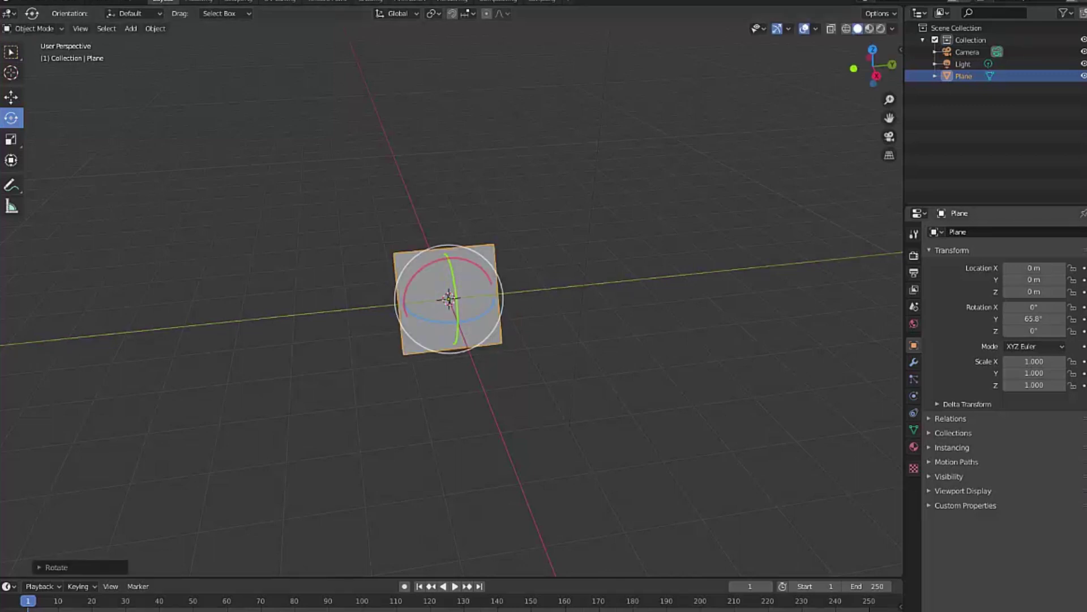
{"action": "left_click", "coordinate": [1031, 319]}
{"action": "type", "text": "90"}
{"action": "key", "text": "Return"}
In Edit Mode, select all of the plane's vertices and merge them into one at the center
{"action": "middle_click_drag", "start_coordinate": [576, 361], "coordinate": [497, 253]}
{"action": "key", "text": "Tab"}
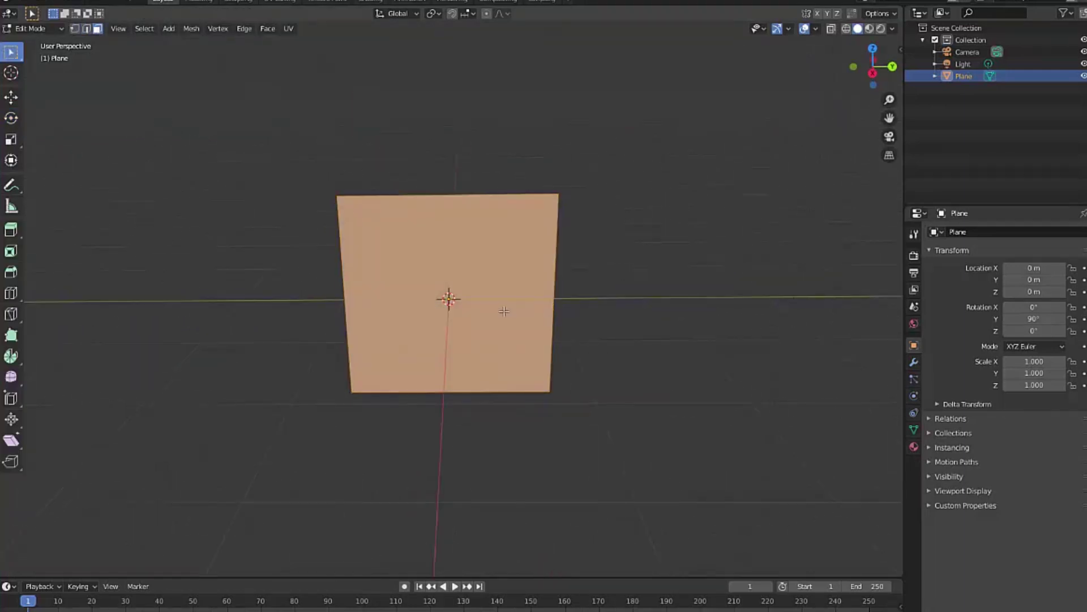
{"action": "left_click", "coordinate": [74, 28]}
{"action": "key", "text": "alt+a"}
{"action": "left_click_drag", "start_coordinate": [276, 138], "coordinate": [694, 524]}
{"action": "right_click", "coordinate": [553, 383]}
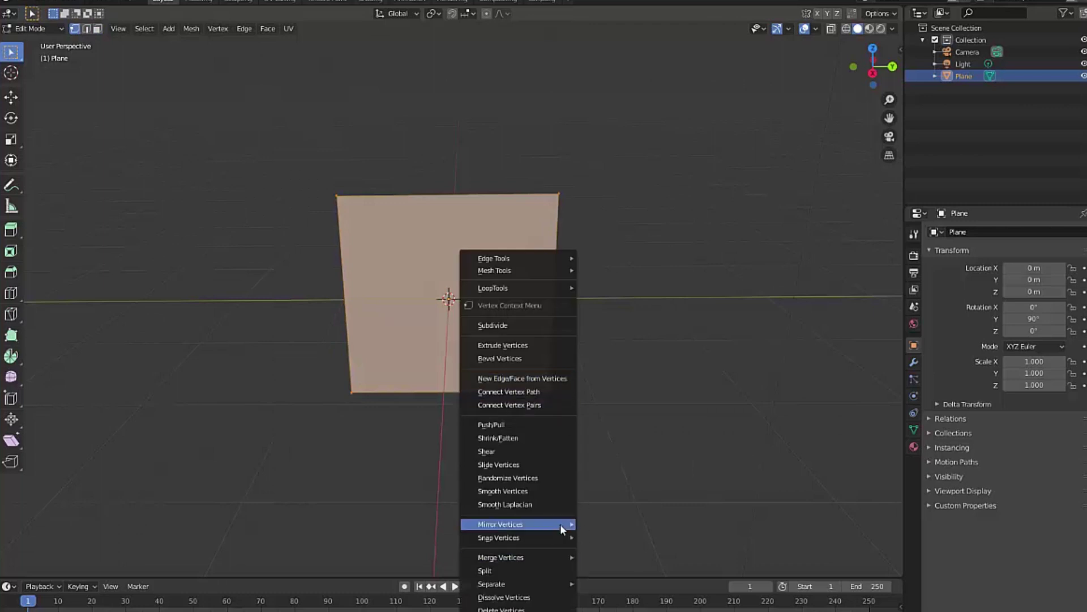
{"action": "mouse_move", "coordinate": [560, 558]}
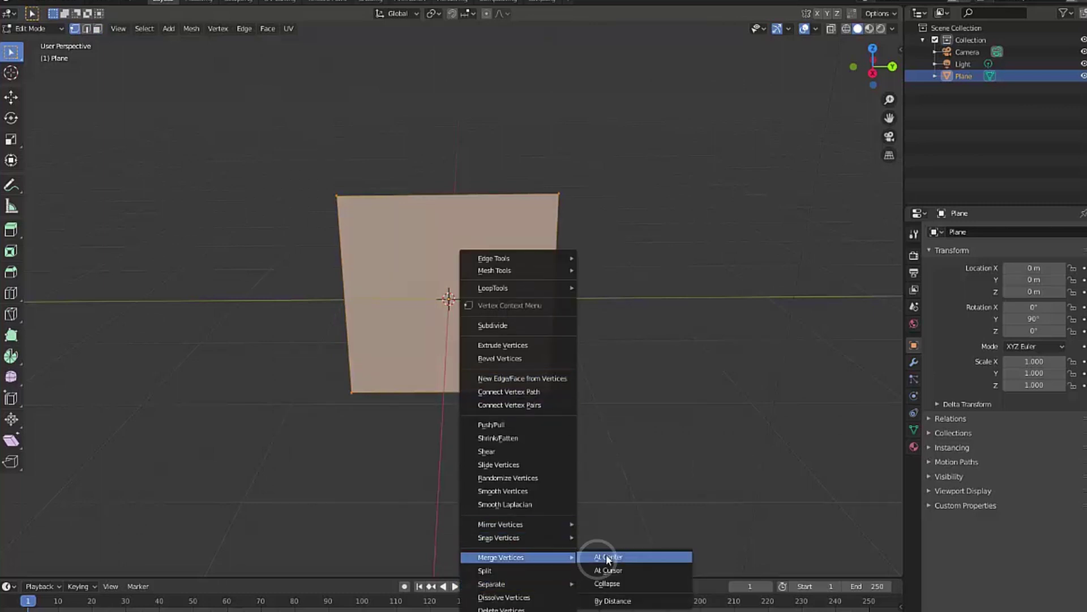
{"action": "left_click", "coordinate": [606, 558]}
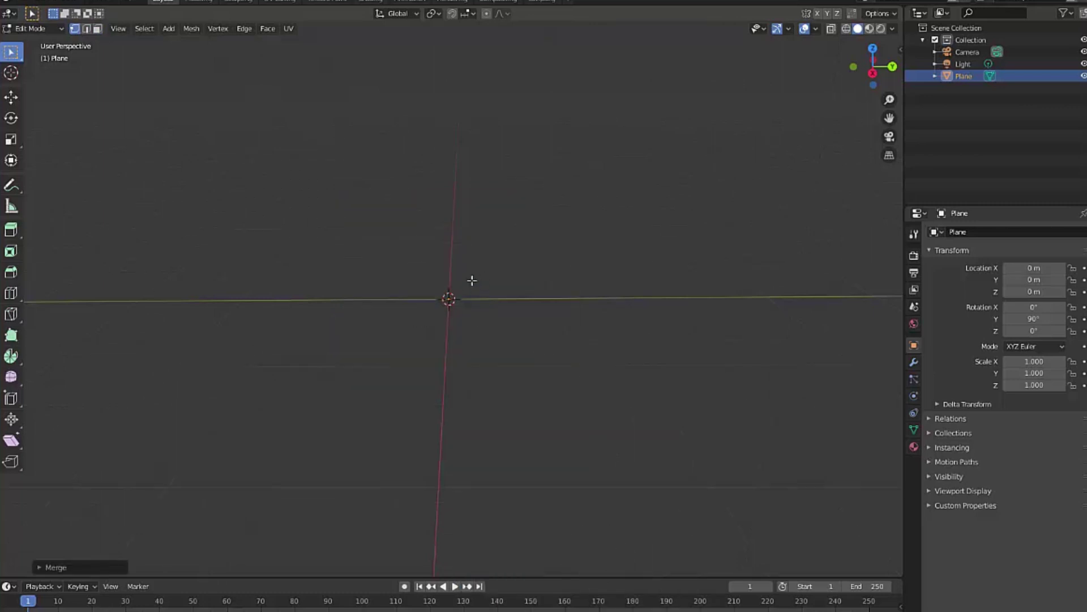
In the right orthographic view, extrude the single vertex outward along Y and upward to outline the vase's base and lower belly
{"action": "middle_click_drag", "start_coordinate": [768, 111], "coordinate": [857, 63]}
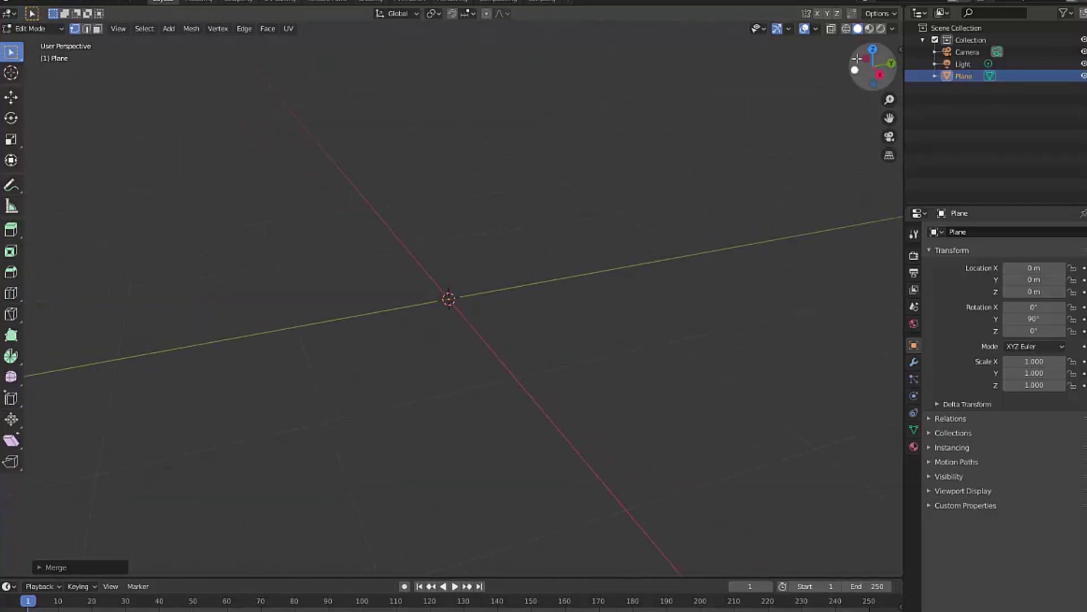
{"action": "left_click", "coordinate": [891, 64]}
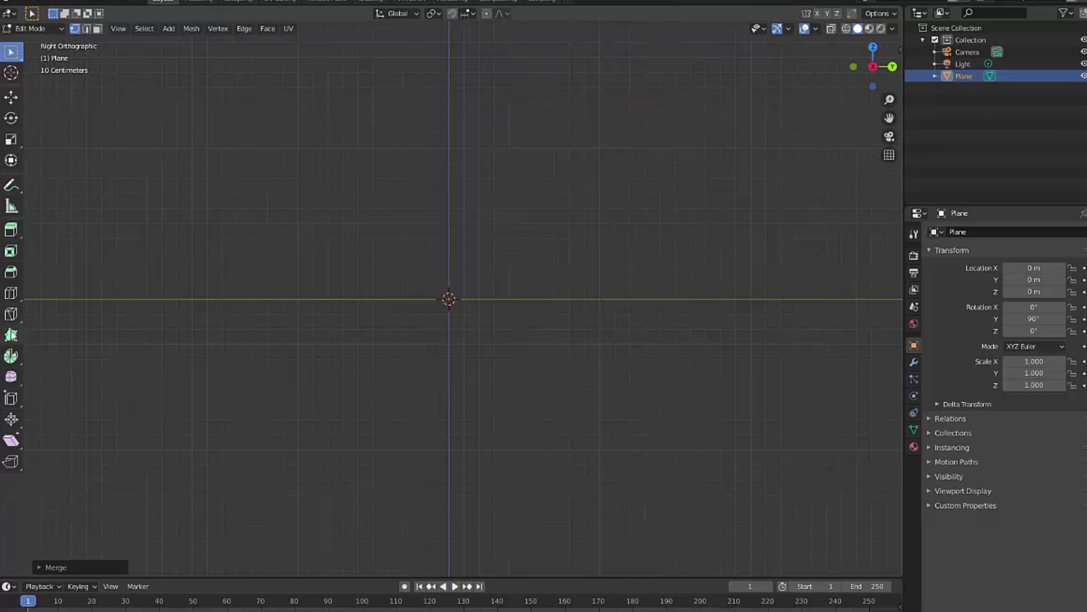
{"action": "left_click", "coordinate": [11, 230]}
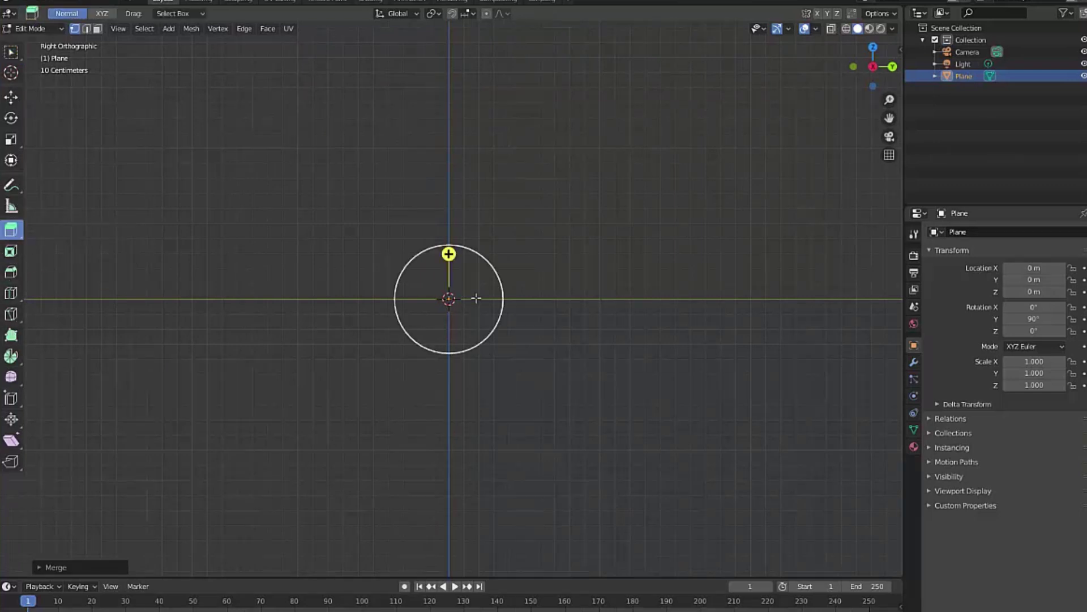
{"action": "left_click_drag", "start_coordinate": [478, 299], "coordinate": [551, 267]}
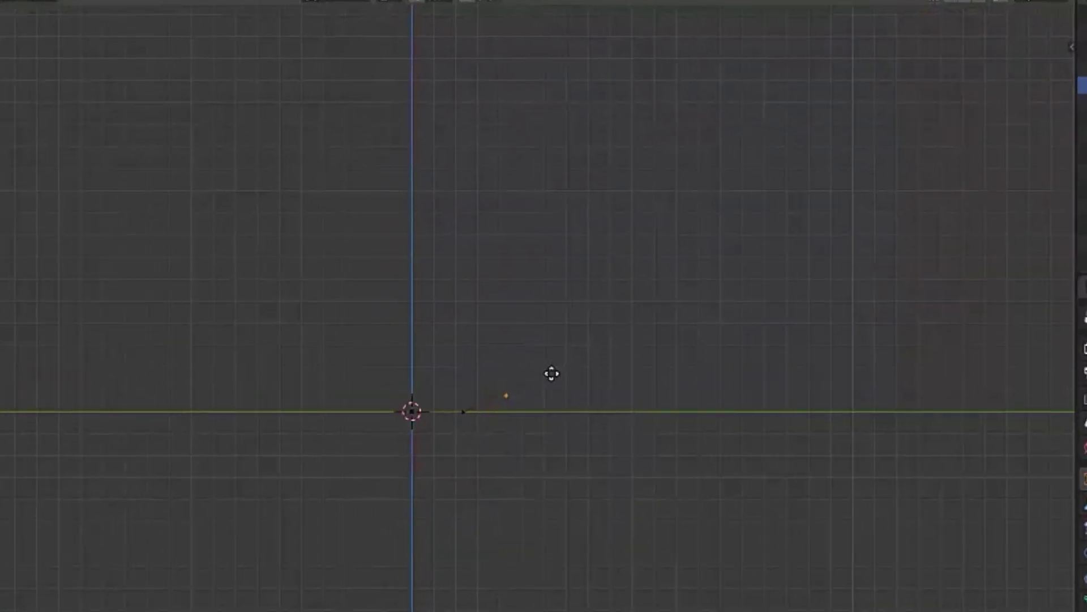
{"action": "left_click_drag", "start_coordinate": [551, 374], "coordinate": [571, 270]}
{"action": "scroll", "coordinate": [571, 270], "scroll_direction": "up", "scroll_amount": 4}
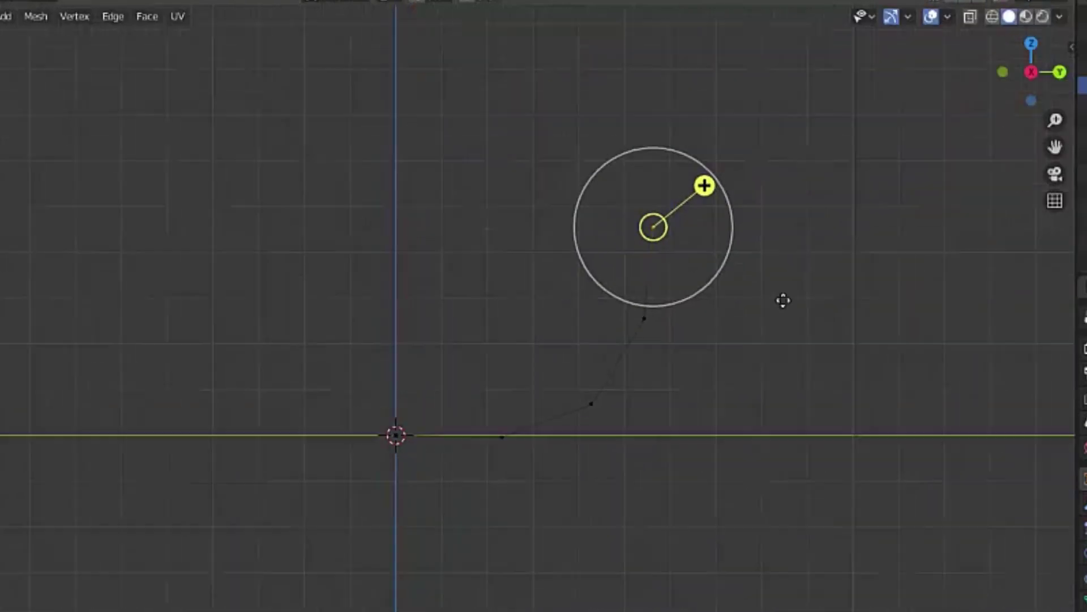
Continue extruding the outline inward over the shoulder, up the narrow neck and out into a flared rim
{"action": "middle_click_drag", "start_coordinate": [798, 284], "coordinate": [595, 461], "text": "shift"}
{"action": "left_click_drag", "start_coordinate": [479, 366], "coordinate": [289, 201]}
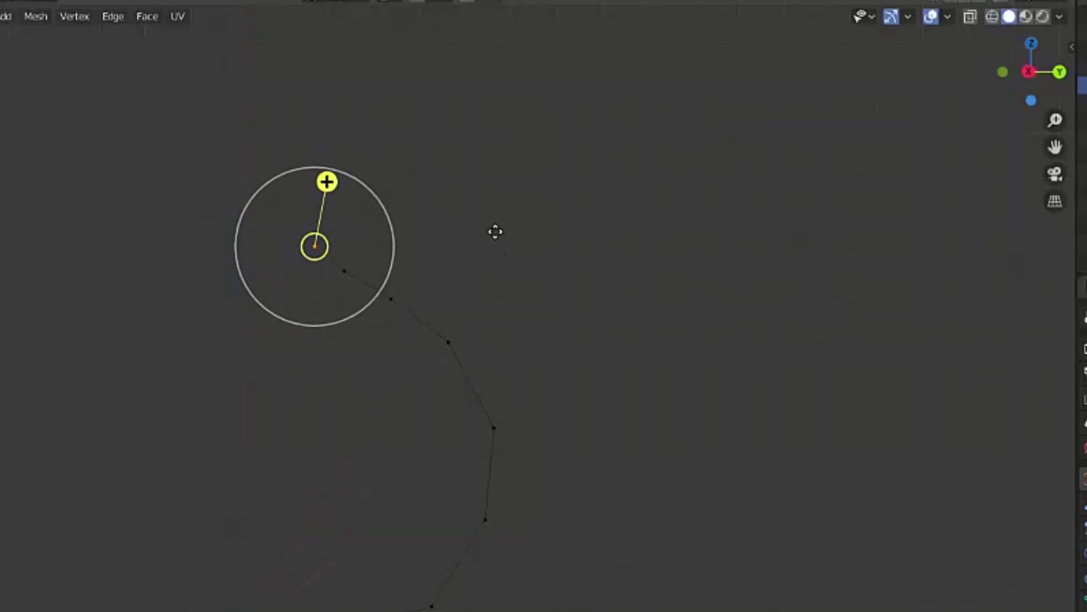
{"action": "left_click", "coordinate": [1030, 71]}
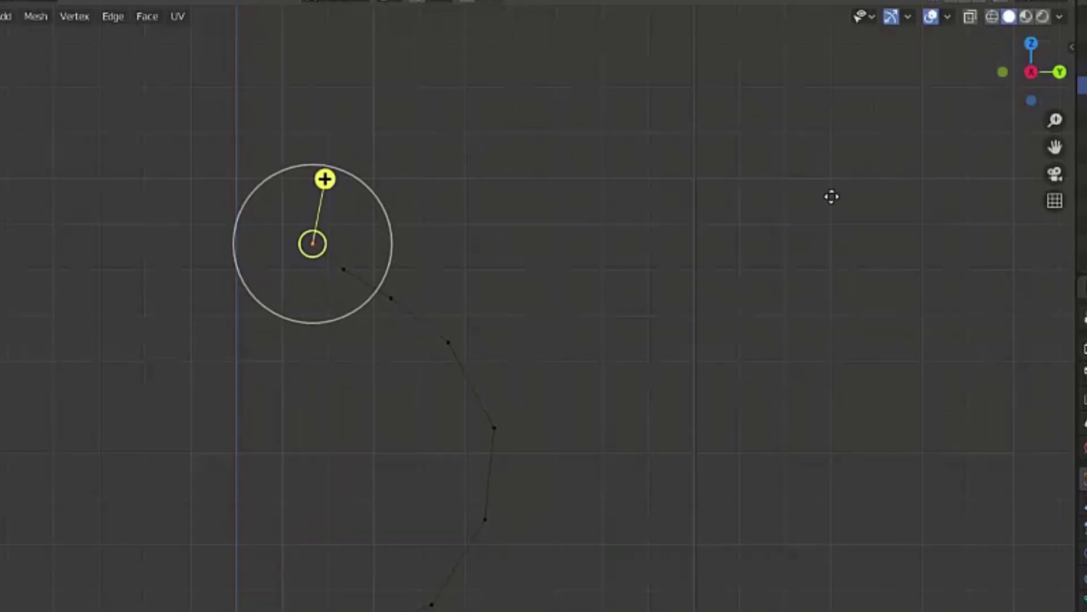
{"action": "left_click_drag", "start_coordinate": [379, 383], "coordinate": [400, 198]}
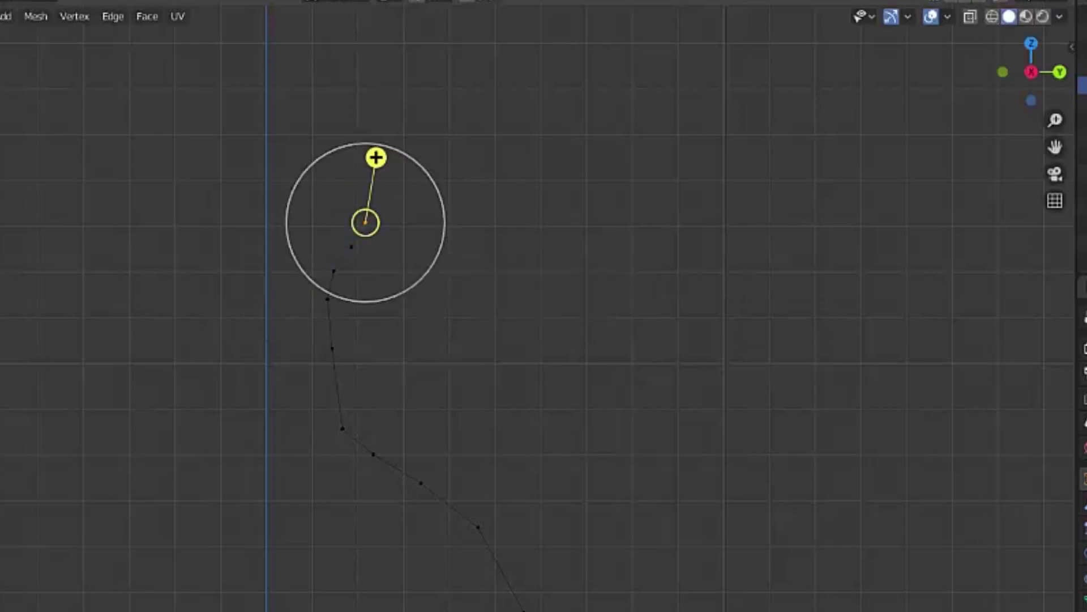
Select the vertex just below the rim and shift it slightly with the Move tool to smooth the outline
{"action": "left_click", "coordinate": [0, 54]}
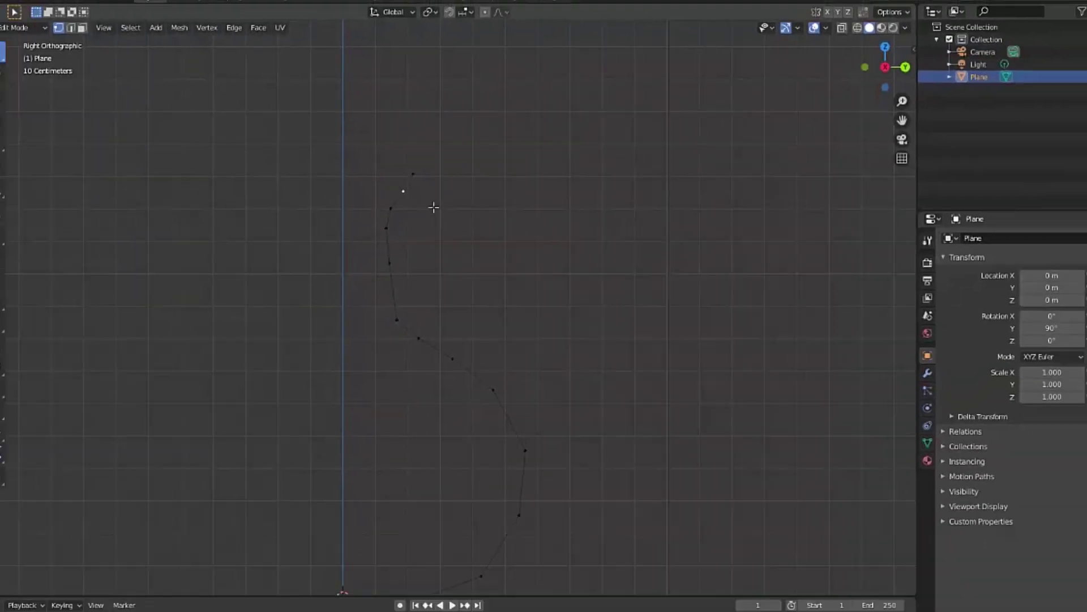
{"action": "key", "text": "shift+space"}
{"action": "key", "text": "g"}
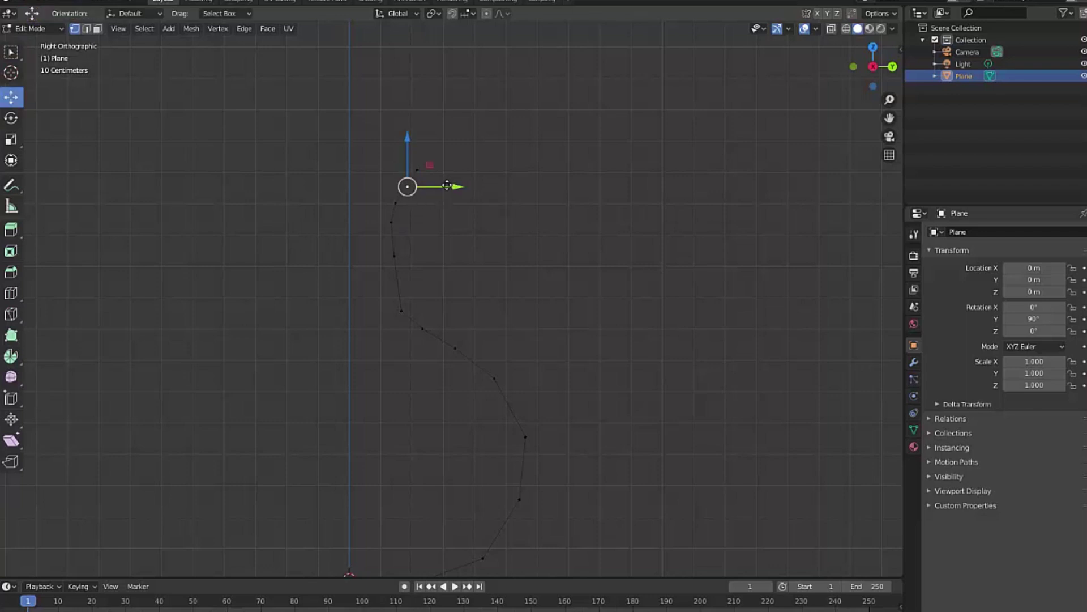
{"action": "left_click_drag", "start_coordinate": [447, 186], "coordinate": [444, 182]}
Select the whole outline and sweep it around the Z axis with the Spin tool to form a vase
{"action": "scroll", "coordinate": [592, 283], "scroll_direction": "down", "scroll_amount": 2}
{"action": "left_click_drag", "start_coordinate": [135, 113], "coordinate": [688, 552]}
{"action": "middle_click_drag", "start_coordinate": [757, 354], "coordinate": [360, 382]}
{"action": "left_click", "coordinate": [9, 356]}
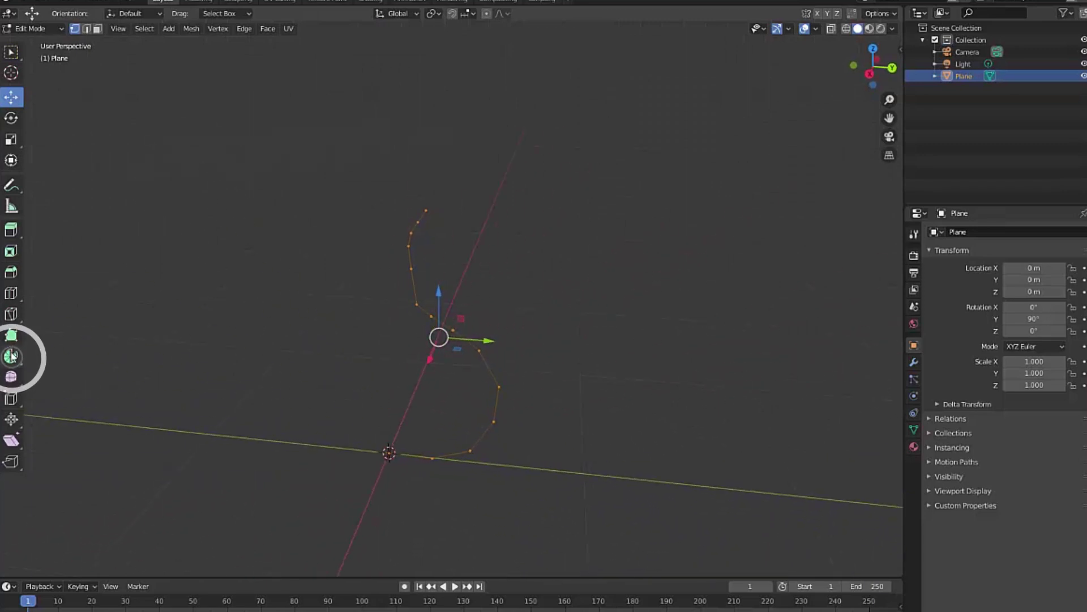
{"action": "middle_click_drag", "start_coordinate": [604, 488], "coordinate": [513, 501]}
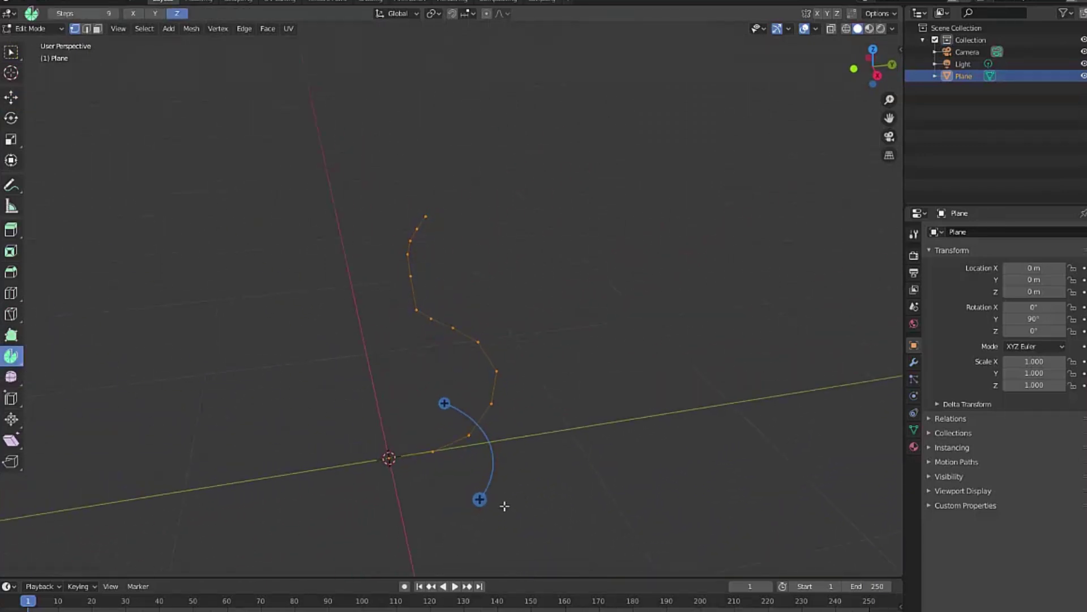
{"action": "left_click_drag", "start_coordinate": [444, 403], "coordinate": [566, 412]}
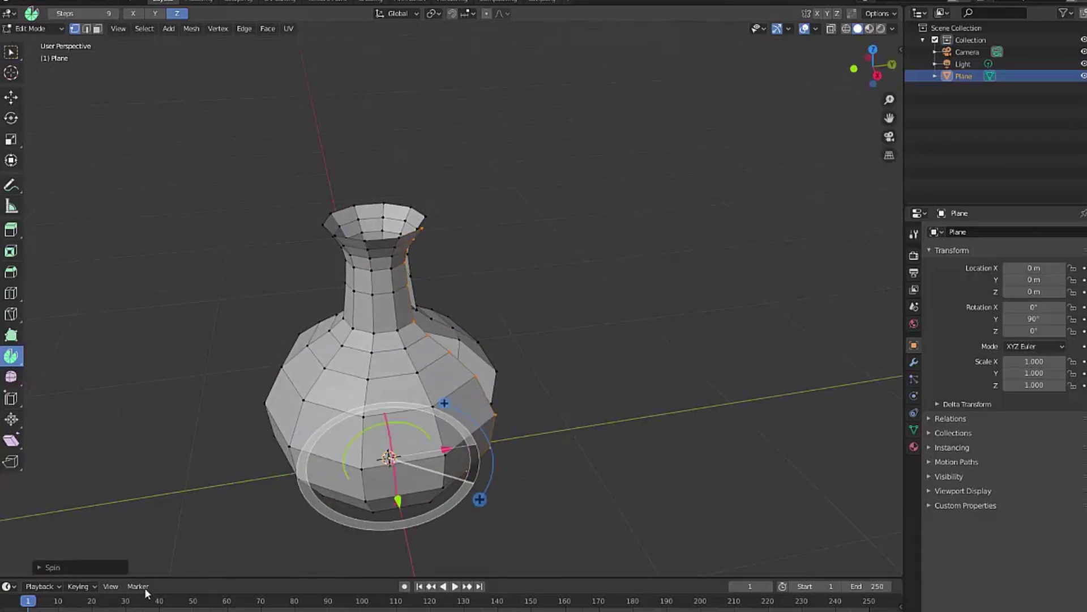
Set the Spin angle to 360° to close the vase all the way around
{"action": "left_click", "coordinate": [45, 567]}
{"action": "left_click", "coordinate": [156, 461]}
{"action": "type", "text": "3"}
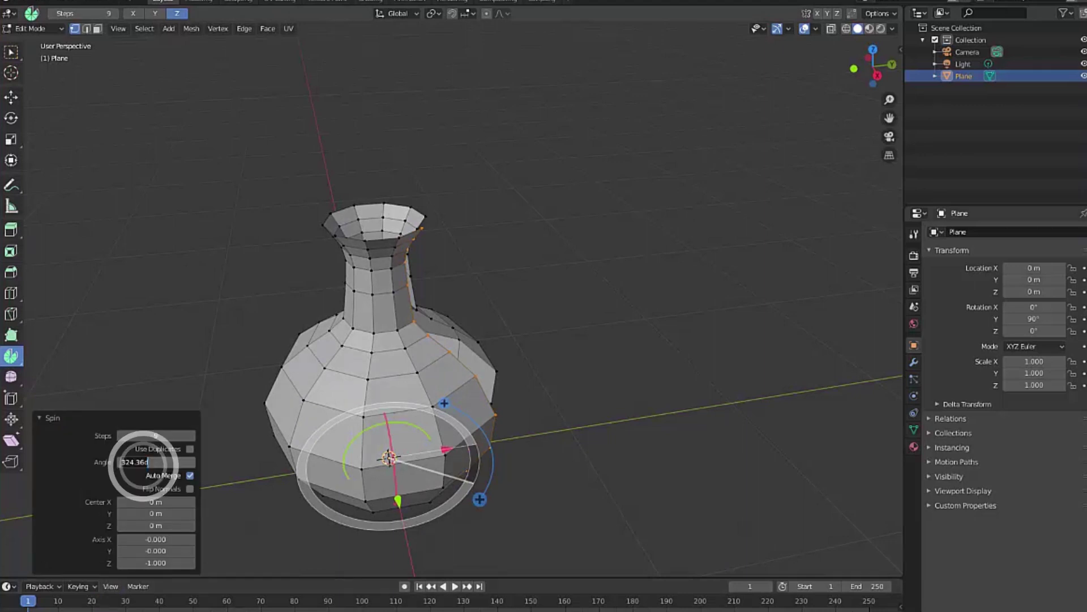
{"action": "type", "text": "60"}
{"action": "key", "text": "Return"}
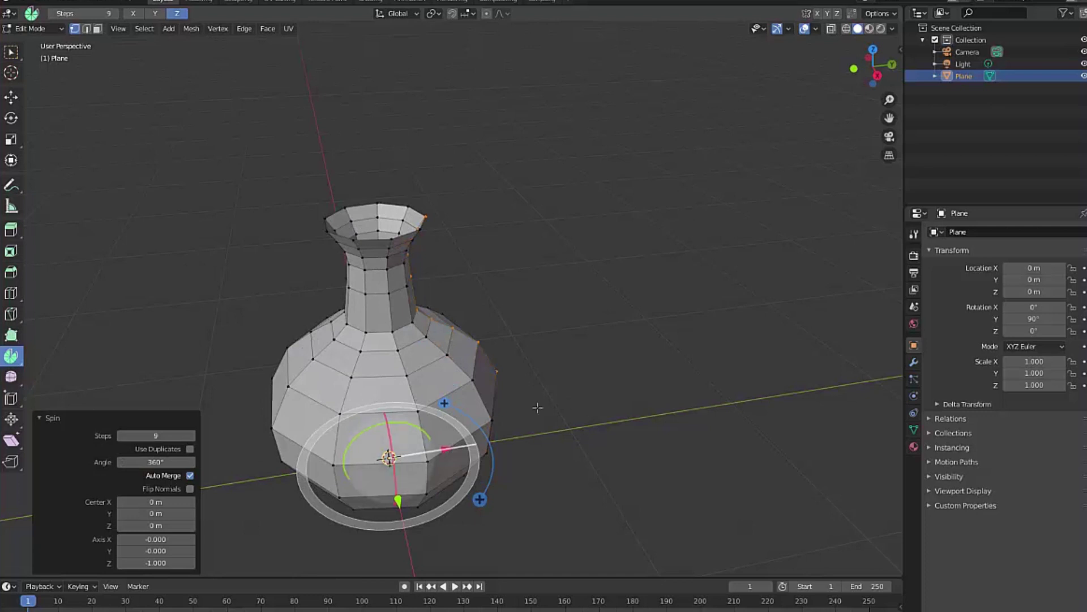
{"action": "middle_click_drag", "start_coordinate": [579, 232], "coordinate": [516, 354]}
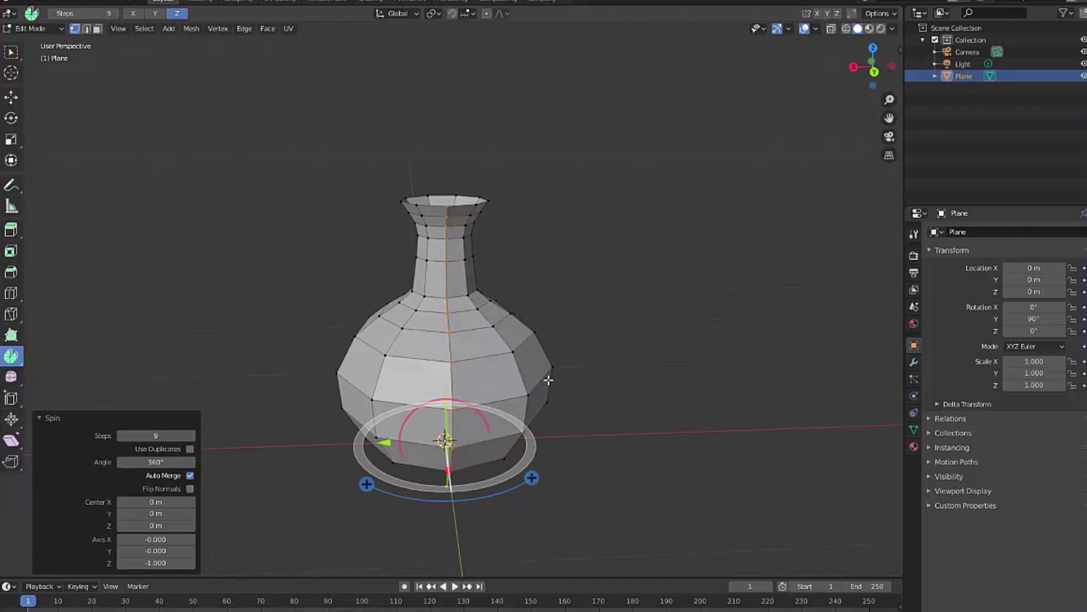
Select all of the vase's faces and return to Object Mode
{"action": "left_click", "coordinate": [12, 52]}
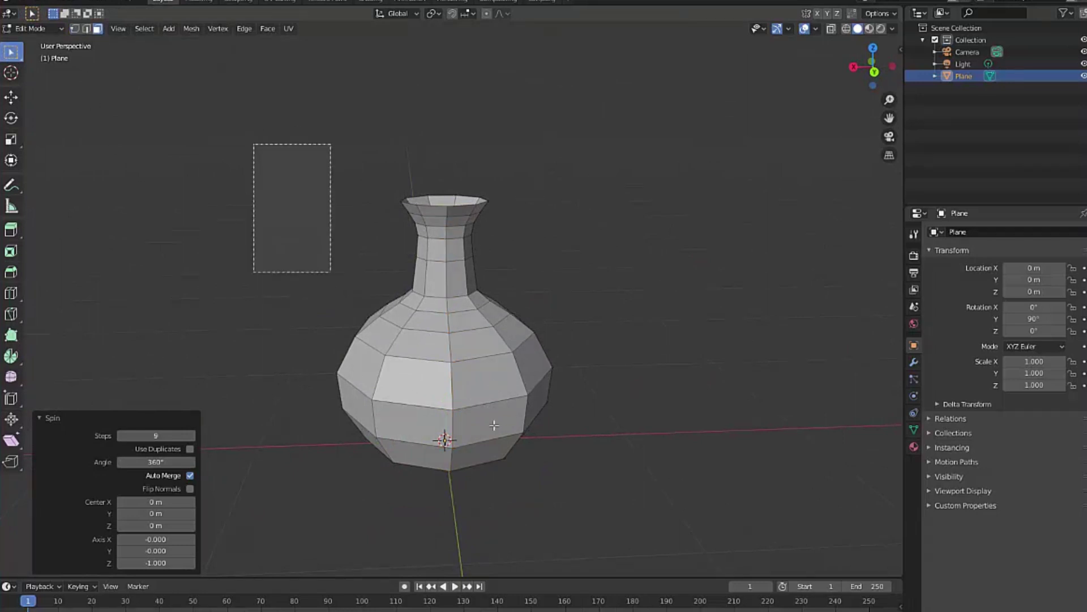
{"action": "left_click_drag", "start_coordinate": [254, 145], "coordinate": [667, 454]}
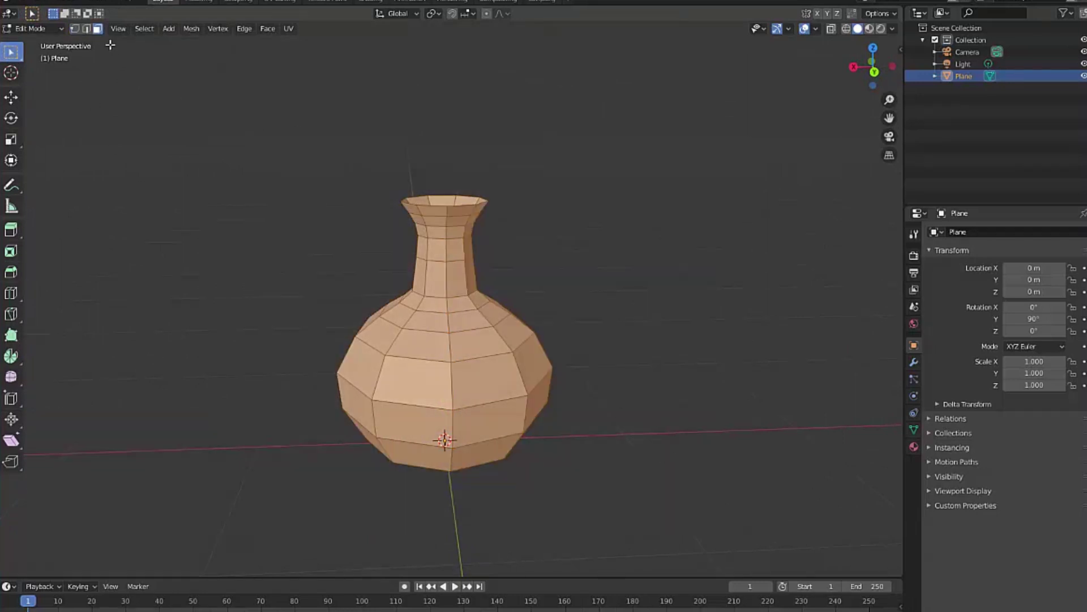
{"action": "left_click", "coordinate": [60, 30]}
{"action": "left_click", "coordinate": [49, 45]}
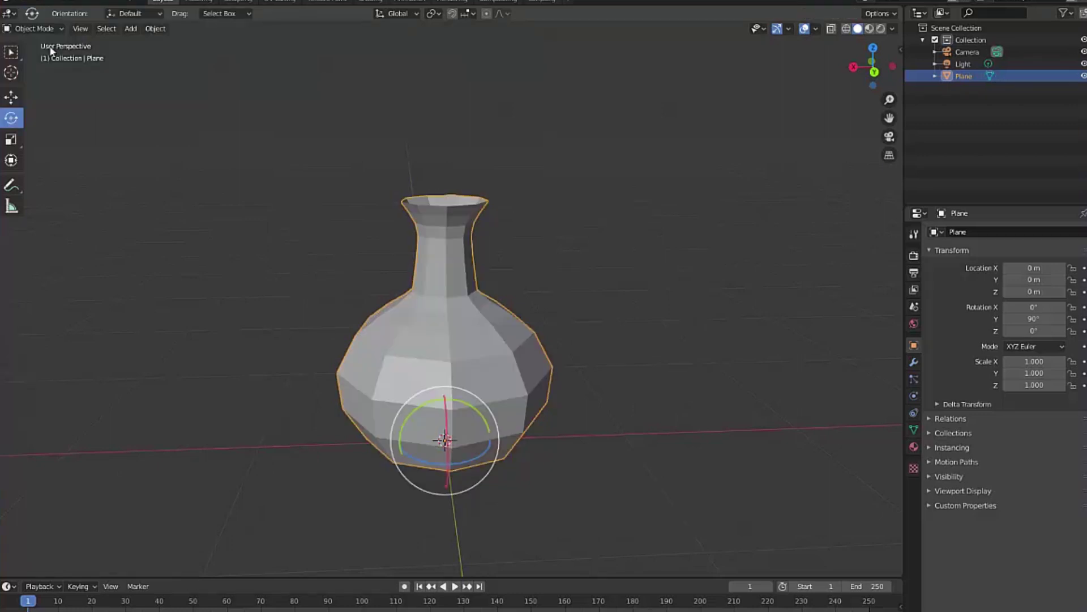
Move the vase along the X axis to about -1.75 m, clear of the origin
{"action": "key", "text": "shift+space"}
{"action": "key", "text": "g"}
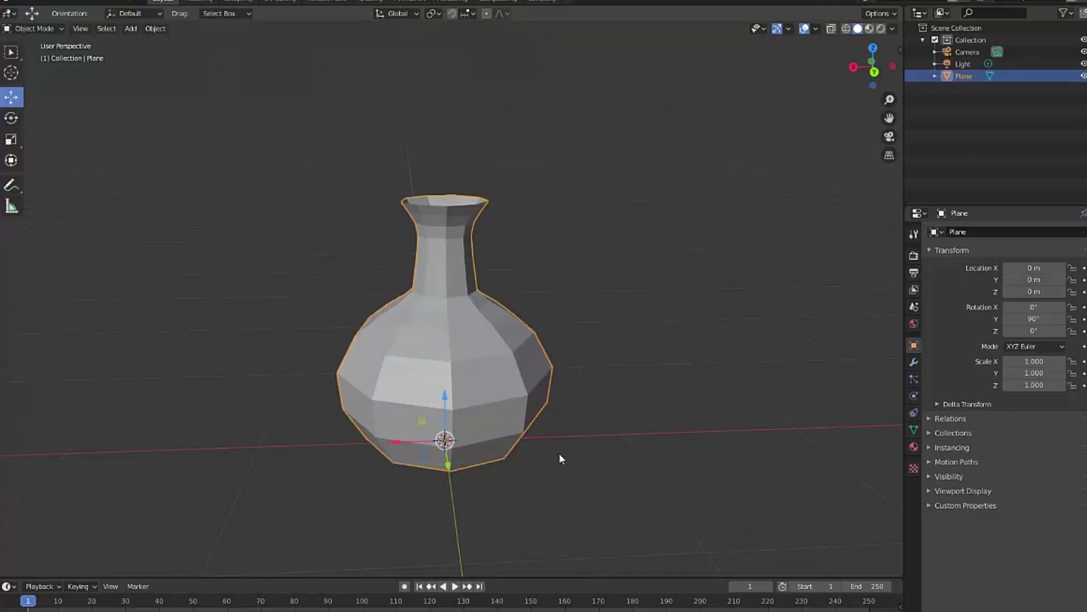
{"action": "left_click_drag", "start_coordinate": [396, 441], "coordinate": [675, 440]}
{"action": "middle_click_drag", "start_coordinate": [449, 383], "coordinate": [517, 376]}
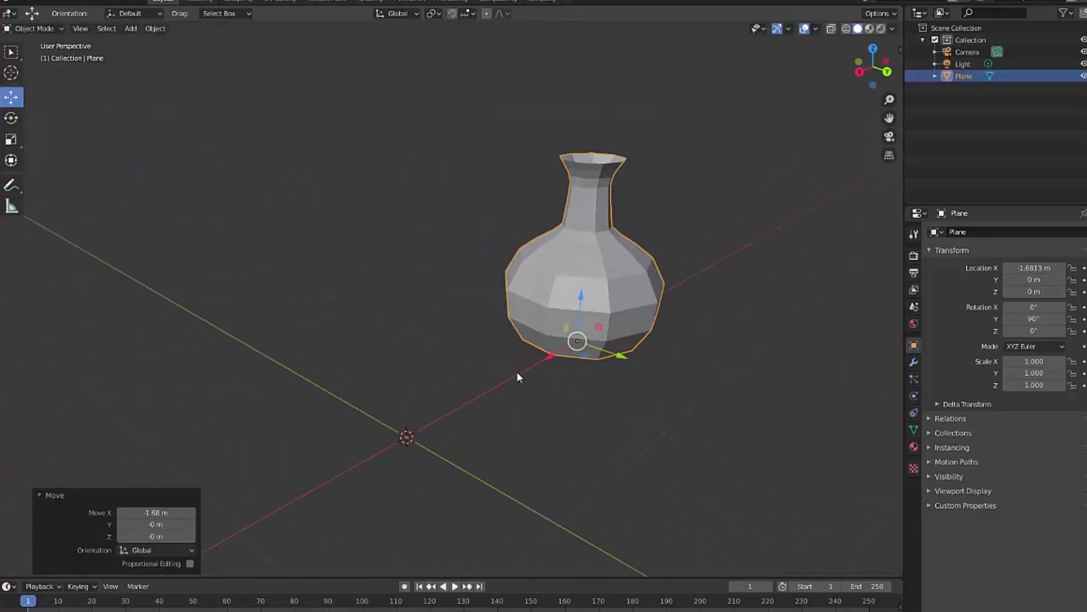
{"action": "left_click_drag", "start_coordinate": [545, 355], "coordinate": [536, 351]}
{"action": "middle_click_drag", "start_coordinate": [536, 352], "coordinate": [347, 330]}
{"action": "middle_click_drag", "start_coordinate": [754, 202], "coordinate": [777, 159]}
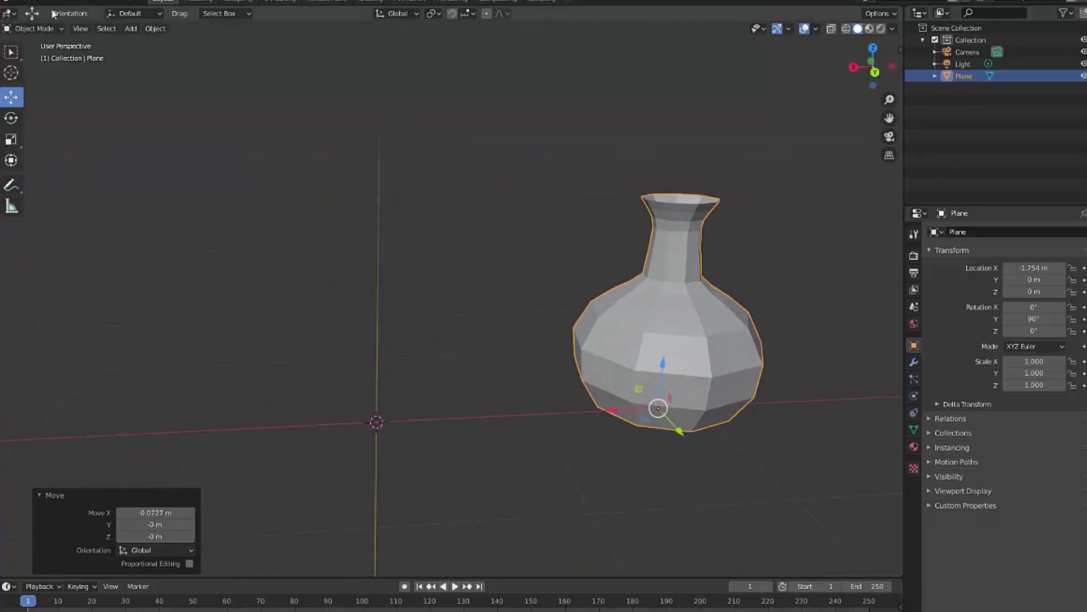
Add a second mesh plane at the origin beside the vase
{"action": "left_click", "coordinate": [127, 29]}
{"action": "mouse_move", "coordinate": [168, 44]}
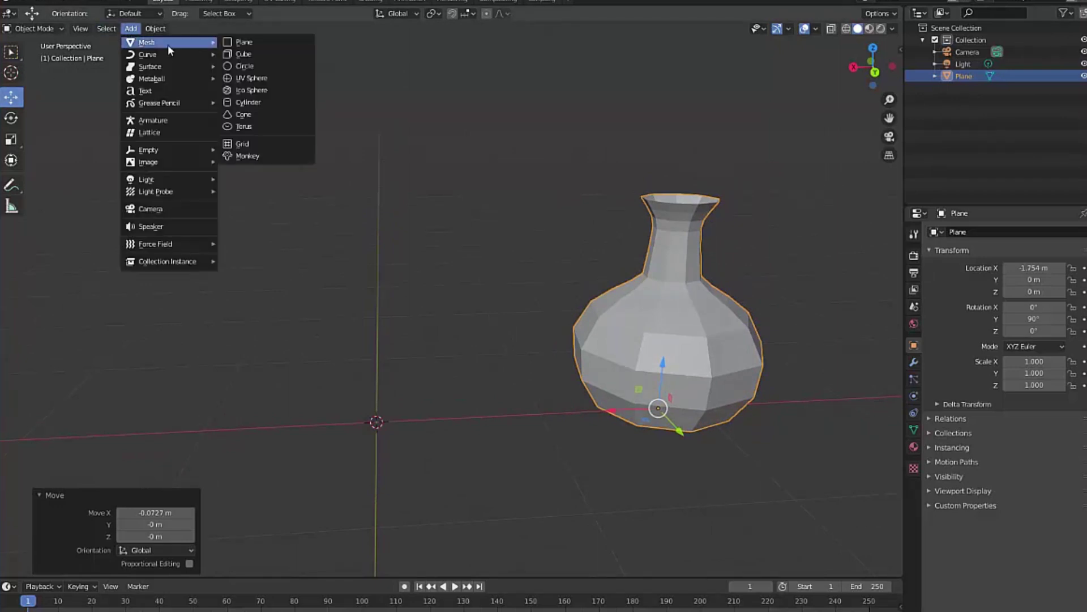
{"action": "left_click", "coordinate": [234, 42]}
Set the new plane's X rotation to 90° and open it in Edit Mode
{"action": "key", "text": "shift+space"}
{"action": "key", "text": "r"}
{"action": "left_click_drag", "start_coordinate": [375, 393], "coordinate": [381, 403]}
{"action": "double_click", "coordinate": [1048, 307]}
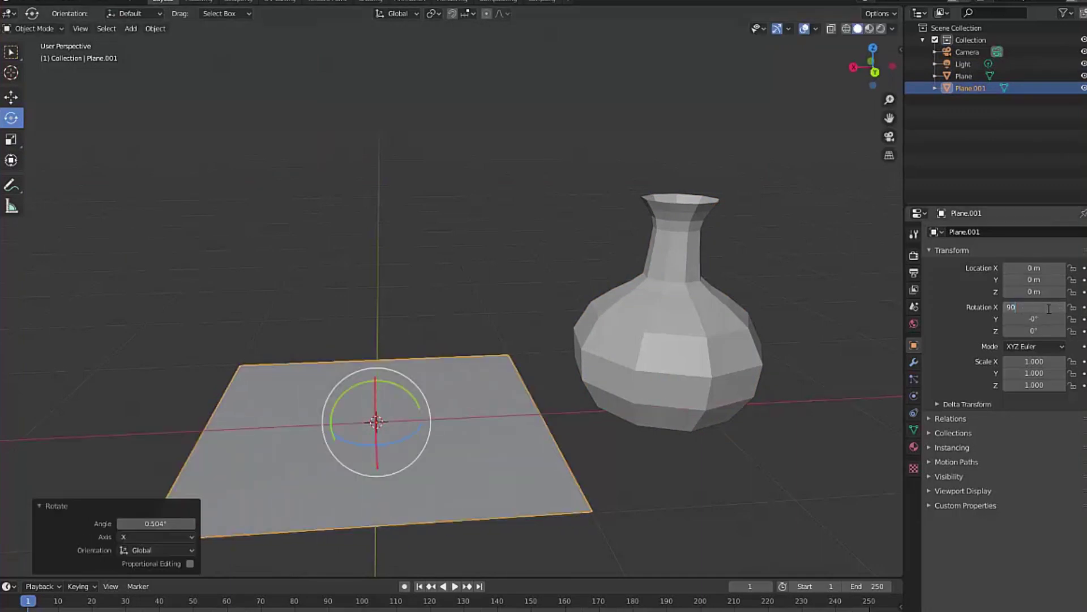
{"action": "type", "text": "90"}
{"action": "key", "text": "Return"}
{"action": "middle_click_drag", "start_coordinate": [294, 282], "coordinate": [271, 191]}
{"action": "key", "text": "Tab"}
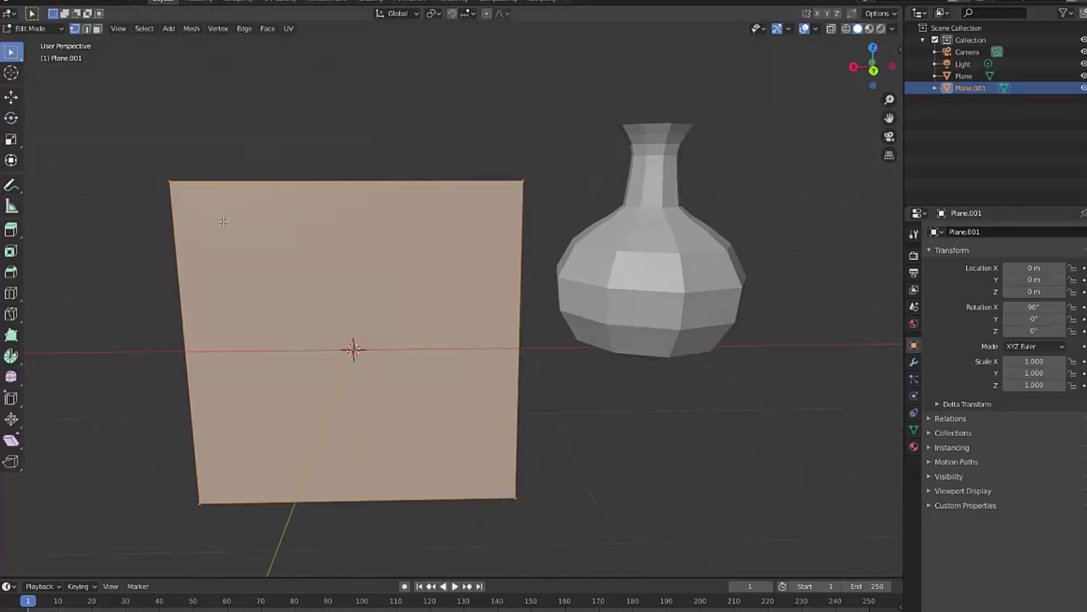
Select all vertices of the new upright plane and merge them at center into a single point
{"action": "left_click", "coordinate": [60, 27]}
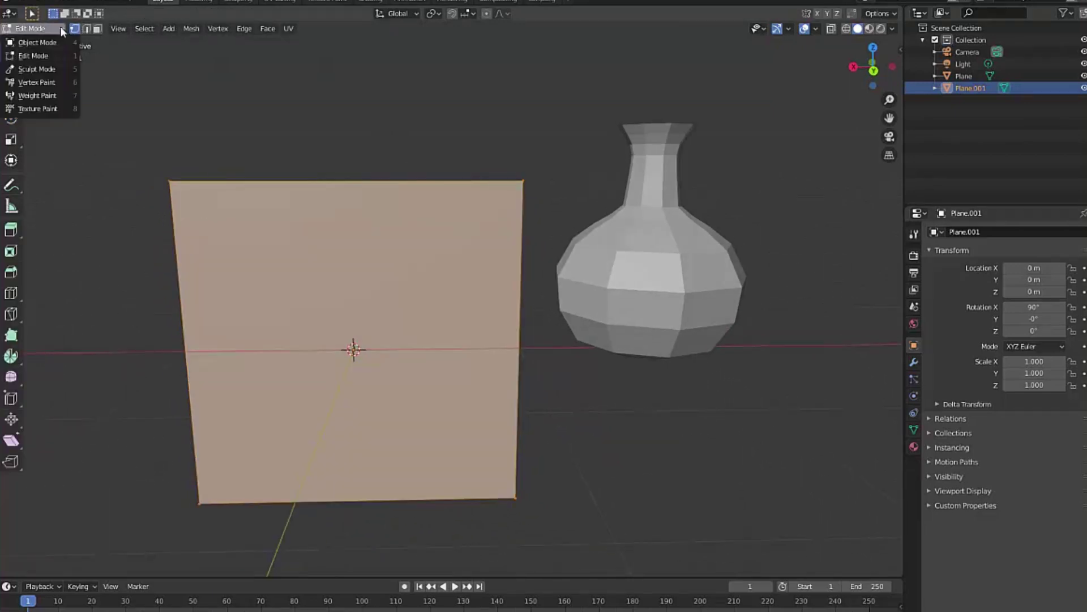
{"action": "left_click", "coordinate": [60, 55]}
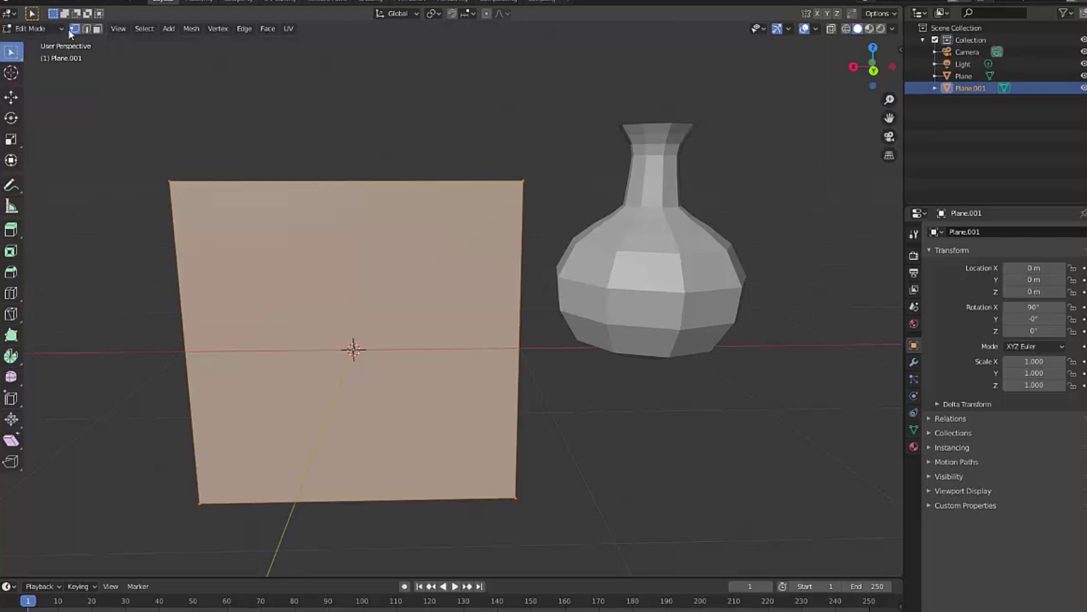
{"action": "left_click_drag", "start_coordinate": [113, 118], "coordinate": [560, 571]}
{"action": "right_click", "coordinate": [498, 487]}
{"action": "mouse_move", "coordinate": [513, 488]}
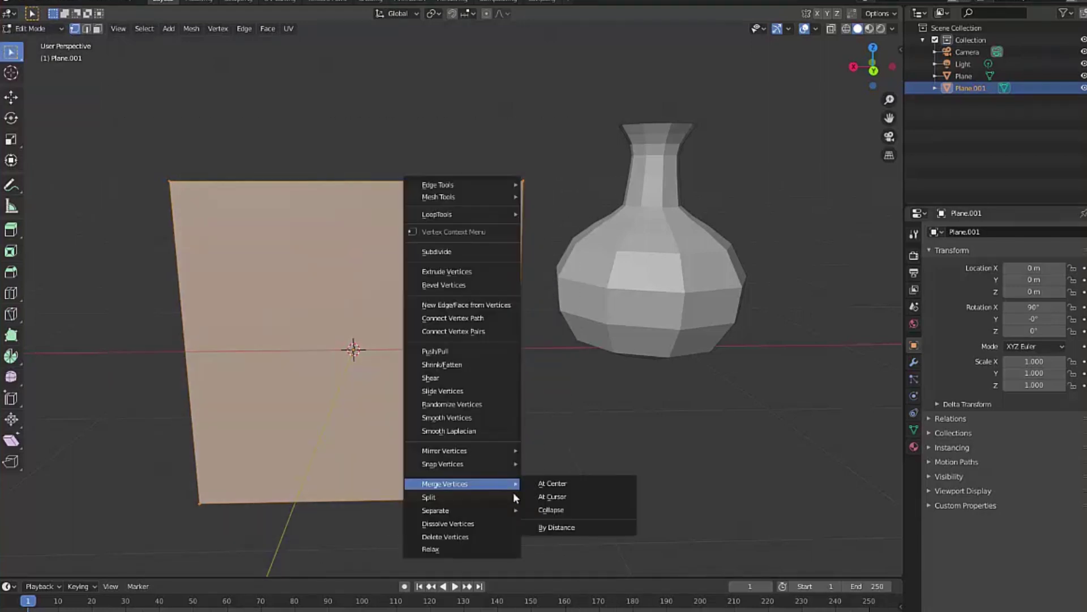
{"action": "left_click", "coordinate": [552, 483]}
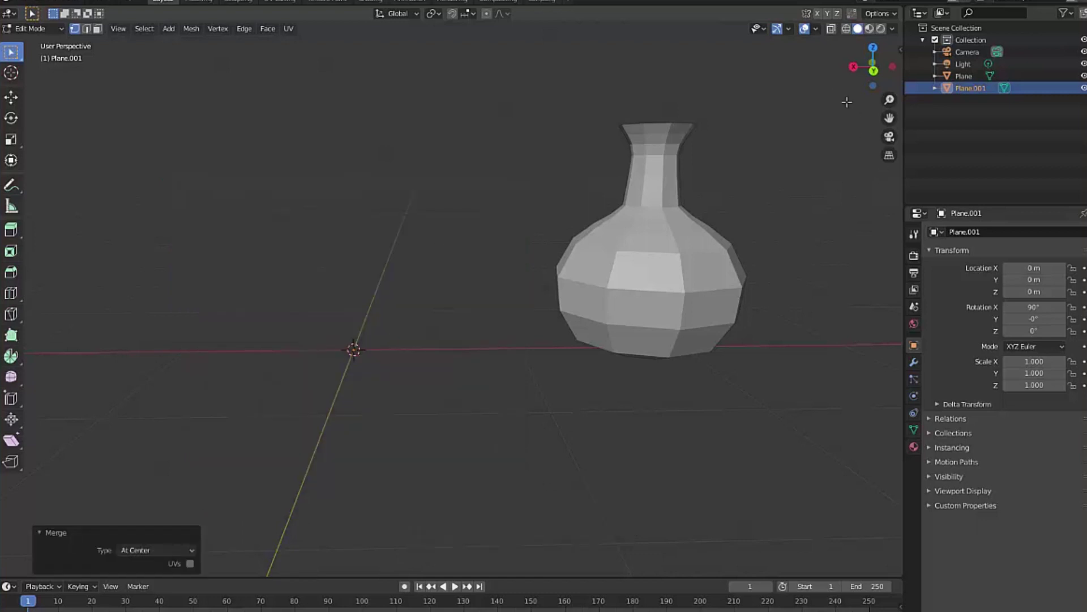
From the back view, extrude the merged vertex repeatedly into the second vase's outer outline, from the origin up to the flared lip
{"action": "left_click", "coordinate": [874, 70]}
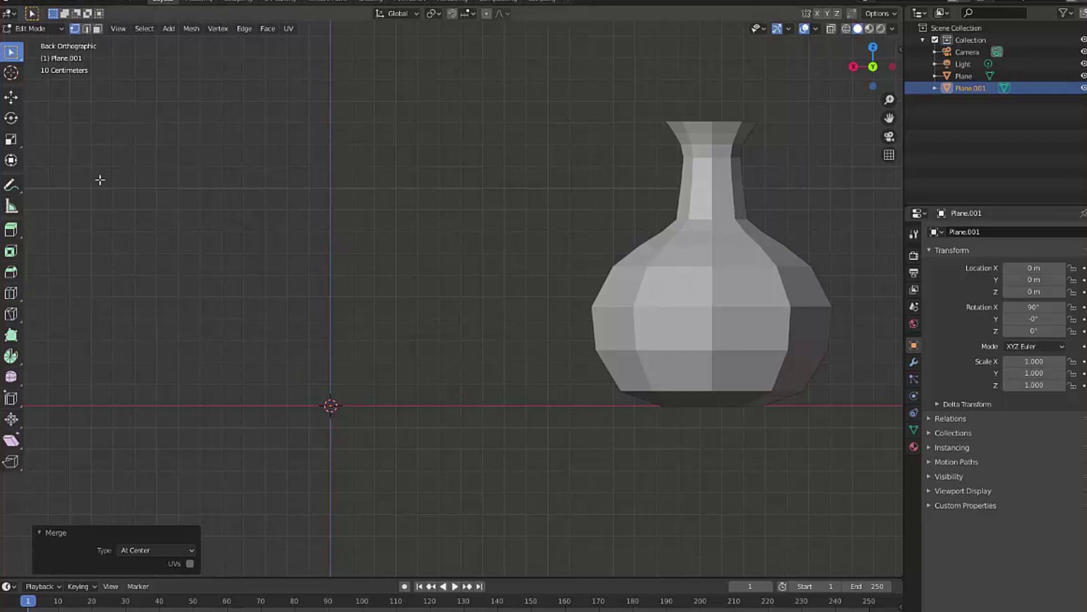
{"action": "left_click", "coordinate": [11, 229]}
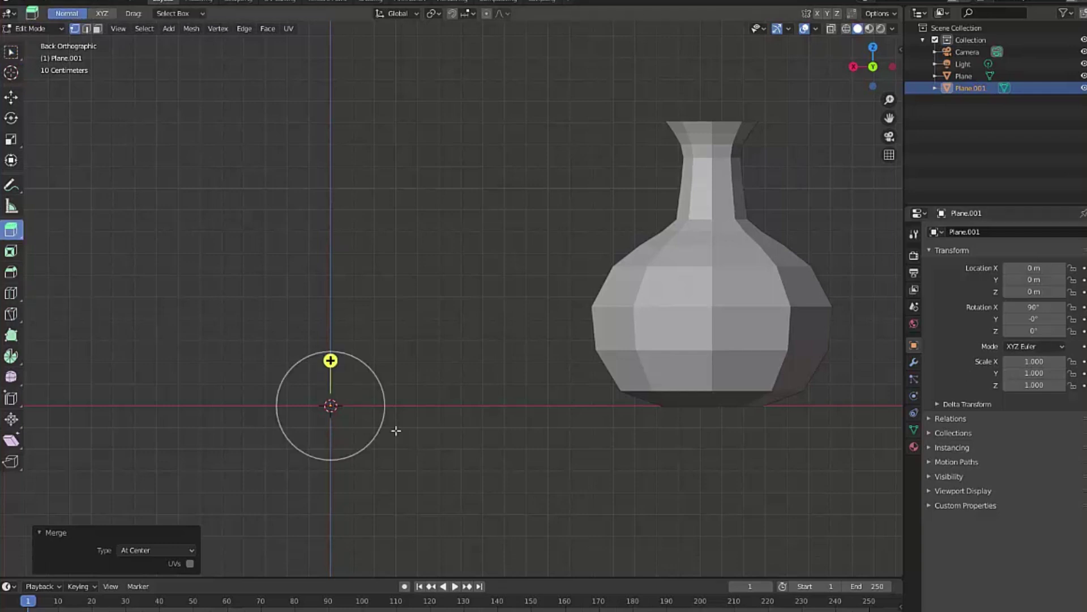
{"action": "left_click_drag", "start_coordinate": [363, 401], "coordinate": [481, 319]}
{"action": "left_click_drag", "start_coordinate": [481, 318], "coordinate": [388, 156]}
{"action": "scroll", "coordinate": [474, 277], "scroll_direction": "up", "scroll_amount": 3}
{"action": "left_click_drag", "start_coordinate": [387, 156], "coordinate": [303, 139]}
{"action": "middle_click_drag", "start_coordinate": [292, 117], "coordinate": [310, 189], "text": "shift"}
{"action": "left_click_drag", "start_coordinate": [311, 189], "coordinate": [289, 167]}
{"action": "left_click_drag", "start_coordinate": [289, 167], "coordinate": [282, 101]}
{"action": "scroll", "coordinate": [342, 136], "scroll_direction": "up", "scroll_amount": 2}
{"action": "middle_click_drag", "start_coordinate": [342, 136], "coordinate": [515, 312], "text": "shift"}
{"action": "left_click_drag", "start_coordinate": [464, 249], "coordinate": [474, 145]}
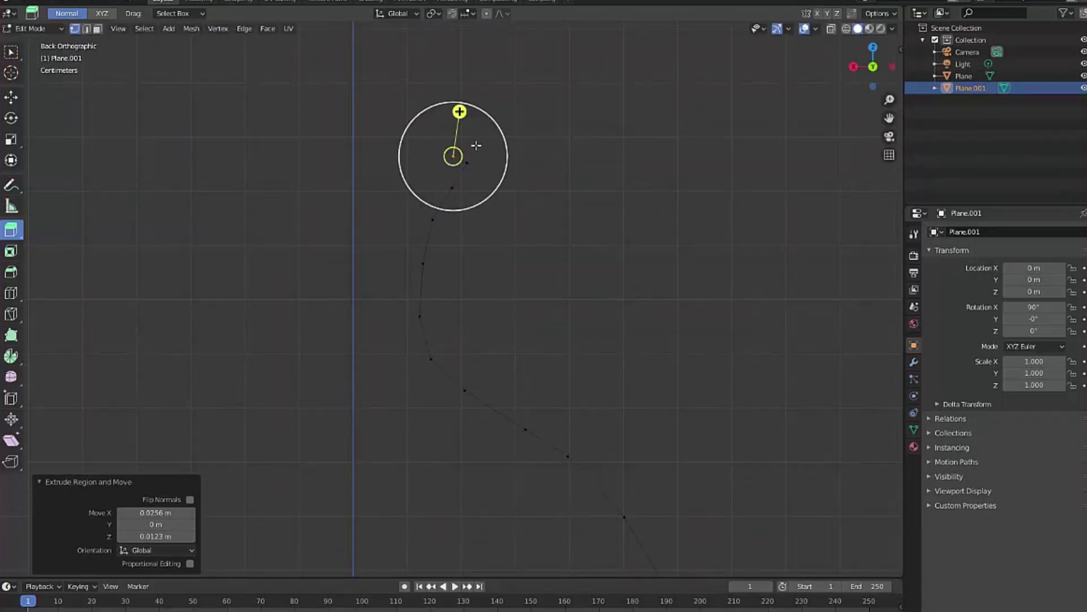
Extrude vertices back down just inside the outline, following neck, belly and base, to form a thin inner wall
{"action": "left_click_drag", "start_coordinate": [436, 225], "coordinate": [418, 338]}
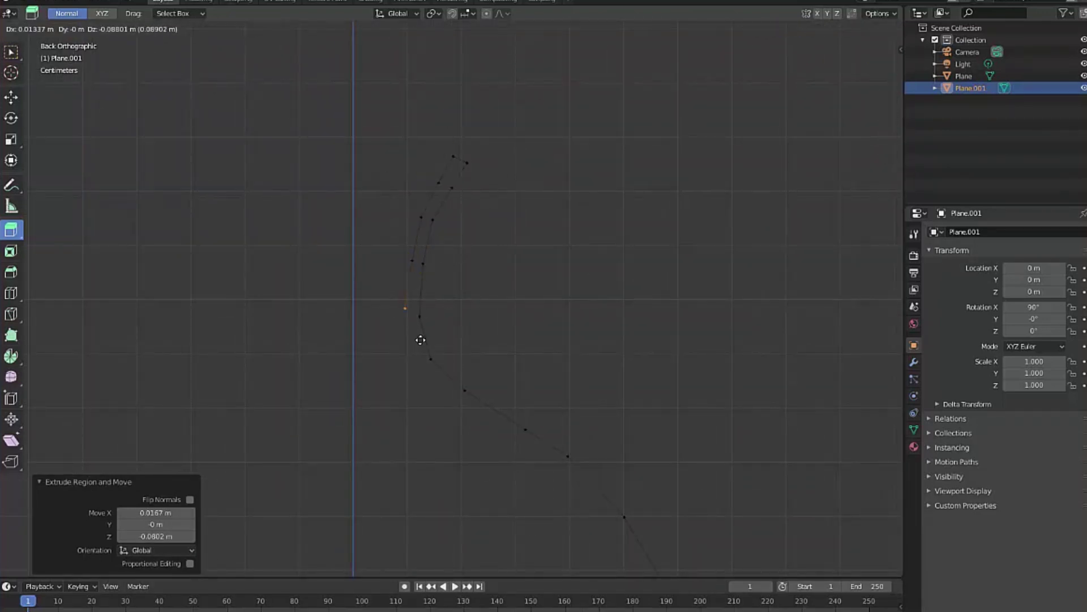
{"action": "middle_click_drag", "start_coordinate": [418, 340], "coordinate": [408, 155], "text": "shift"}
{"action": "left_click_drag", "start_coordinate": [413, 165], "coordinate": [517, 281]}
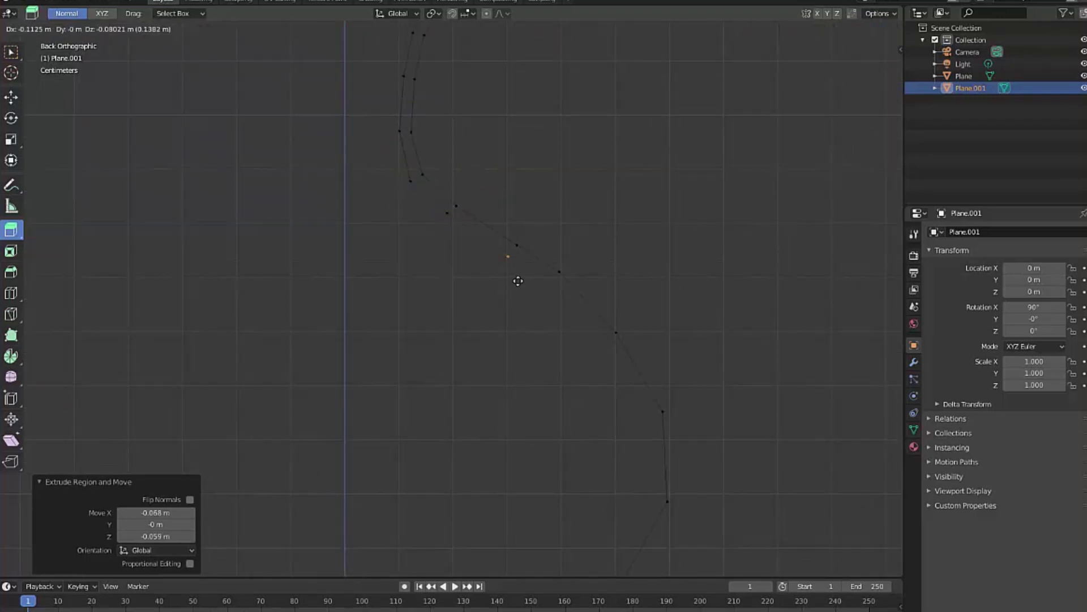
{"action": "middle_click_drag", "start_coordinate": [517, 281], "coordinate": [389, 175], "text": "shift"}
{"action": "left_click_drag", "start_coordinate": [389, 175], "coordinate": [420, 192]}
{"action": "left_click_drag", "start_coordinate": [481, 241], "coordinate": [483, 243]}
{"action": "middle_click_drag", "start_coordinate": [482, 243], "coordinate": [480, 109], "text": "shift"}
{"action": "left_click_drag", "start_coordinate": [530, 187], "coordinate": [541, 281]}
{"action": "left_click_drag", "start_coordinate": [488, 354], "coordinate": [482, 346]}
{"action": "left_click_drag", "start_coordinate": [401, 414], "coordinate": [399, 401]}
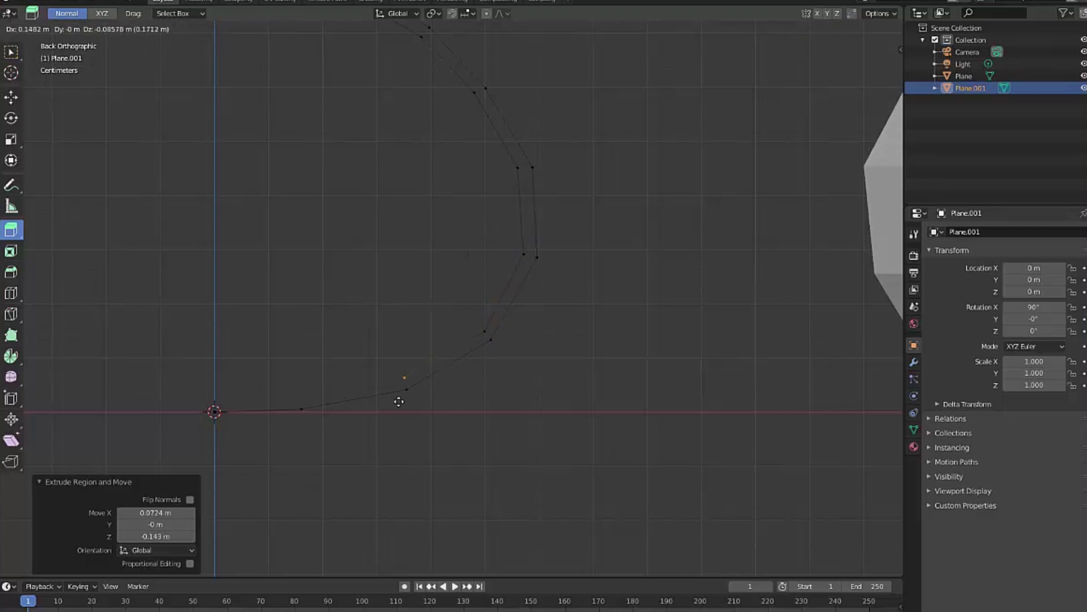
{"action": "left_click_drag", "start_coordinate": [304, 419], "coordinate": [301, 396]}
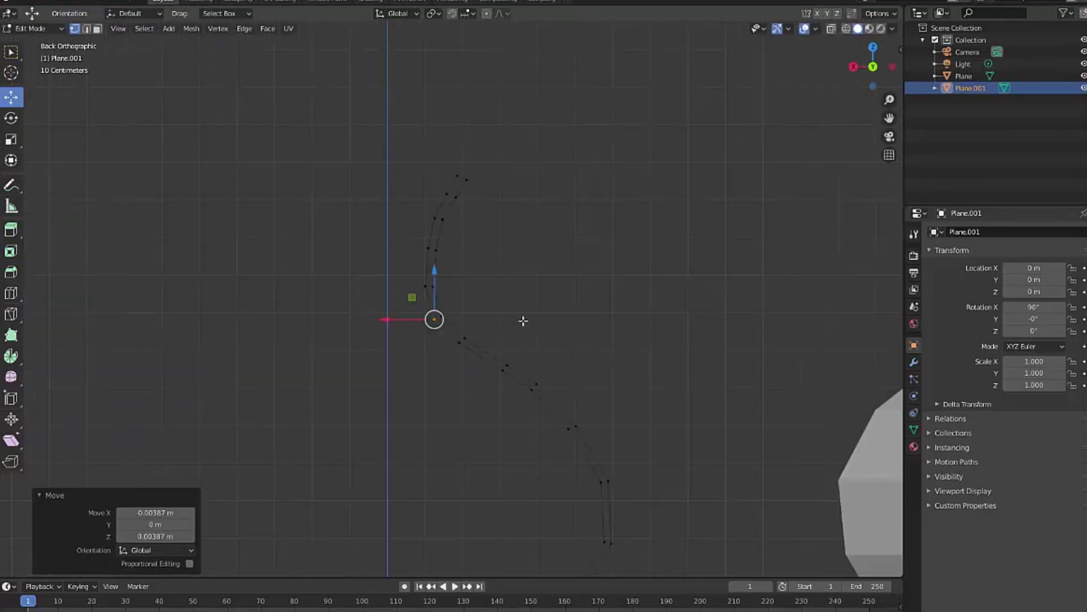
Select the whole double-walled outline and spin it around the Z axis in 9 steps
{"action": "middle_click_drag", "start_coordinate": [527, 329], "coordinate": [522, 172], "text": "shift"}
{"action": "left_click_drag", "start_coordinate": [266, 97], "coordinate": [602, 465]}
{"action": "middle_click_drag", "start_coordinate": [602, 464], "coordinate": [572, 451]}
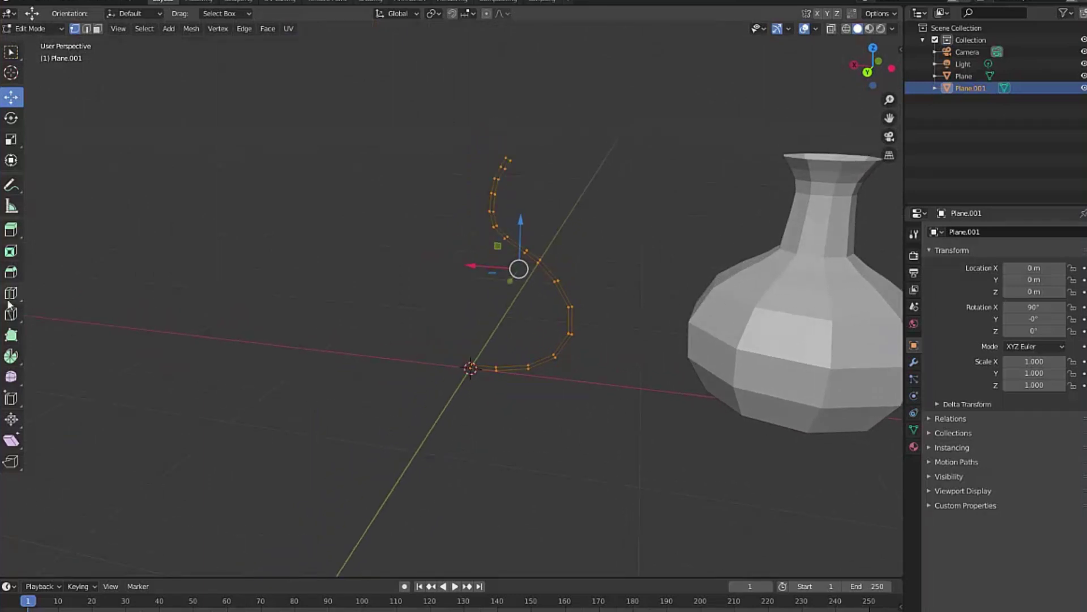
{"action": "left_click", "coordinate": [10, 356]}
{"action": "middle_click_drag", "start_coordinate": [444, 301], "coordinate": [488, 320]}
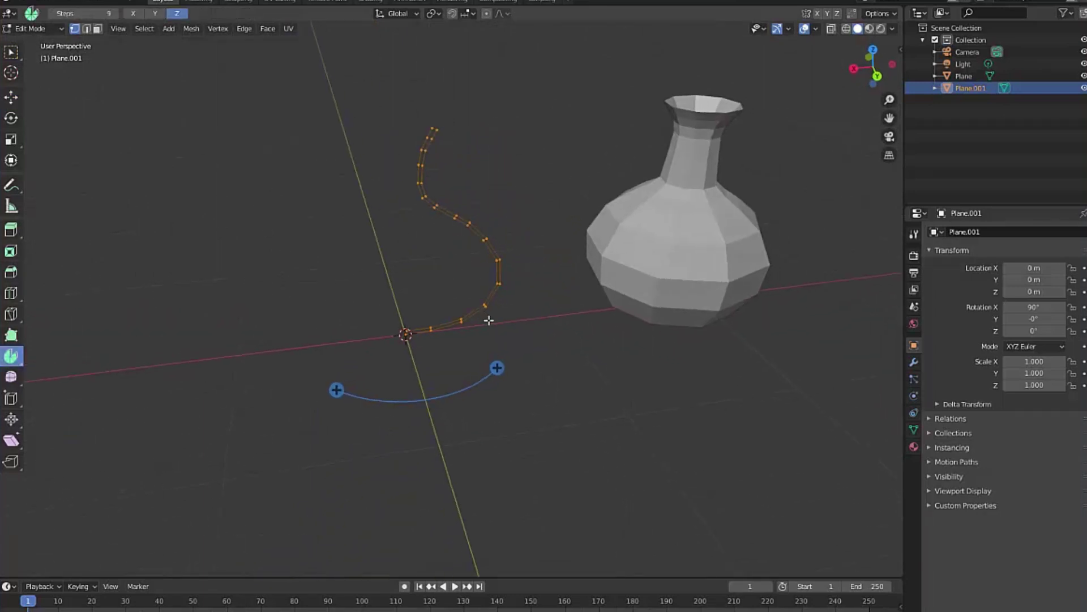
{"action": "left_click_drag", "start_coordinate": [504, 359], "coordinate": [589, 357]}
Set the spin angle to 360° to close the vase, and return to Object Mode
{"action": "middle_click_drag", "start_coordinate": [590, 356], "coordinate": [159, 495]}
{"action": "left_click", "coordinate": [166, 461]}
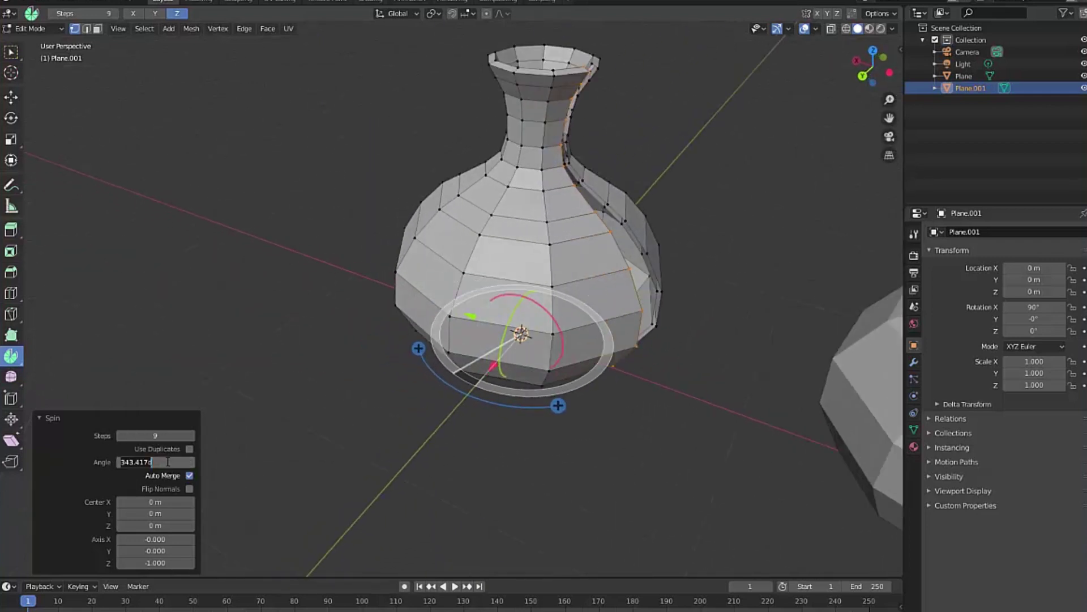
{"action": "type", "text": "360"}
{"action": "key", "text": "Return"}
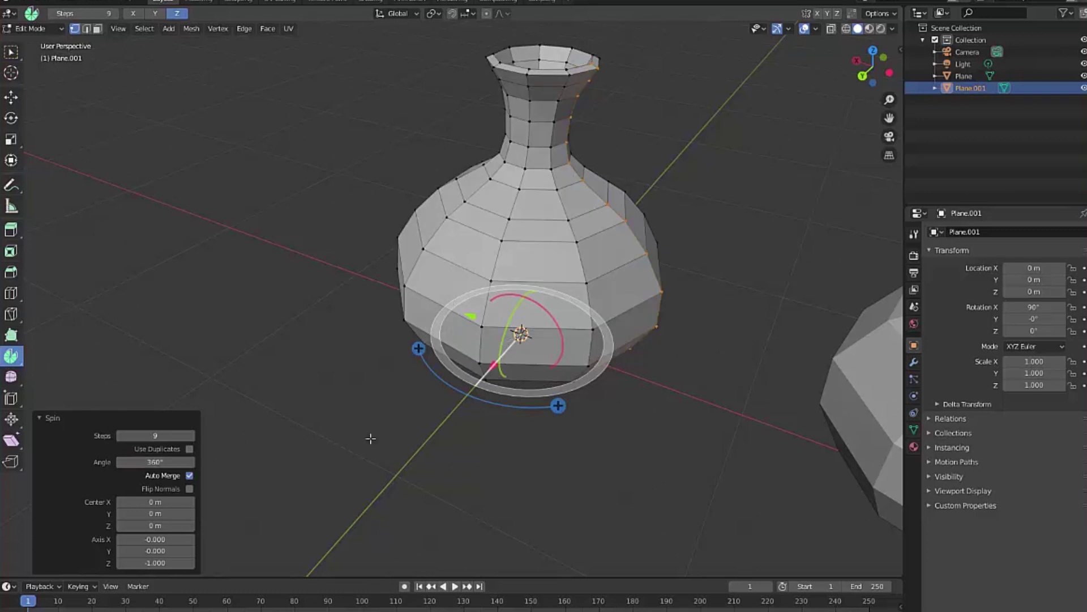
{"action": "left_click", "coordinate": [7, 55]}
{"action": "middle_click_drag", "start_coordinate": [85, 102], "coordinate": [291, 199]}
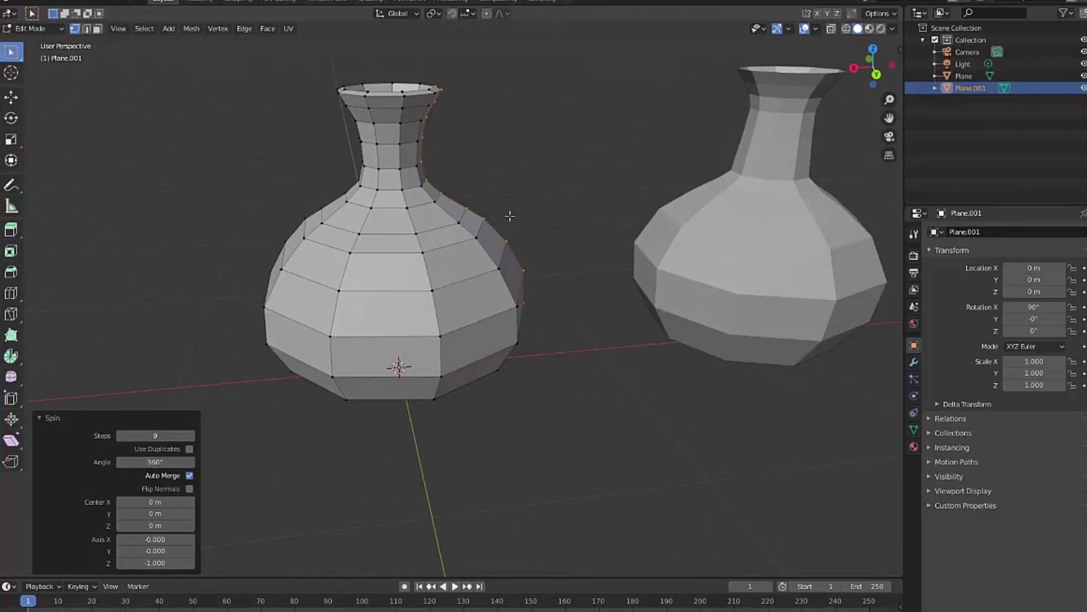
{"action": "middle_click_drag", "start_coordinate": [521, 211], "coordinate": [499, 221]}
{"action": "key", "text": "Tab"}
{"action": "left_click", "coordinate": [49, 30]}
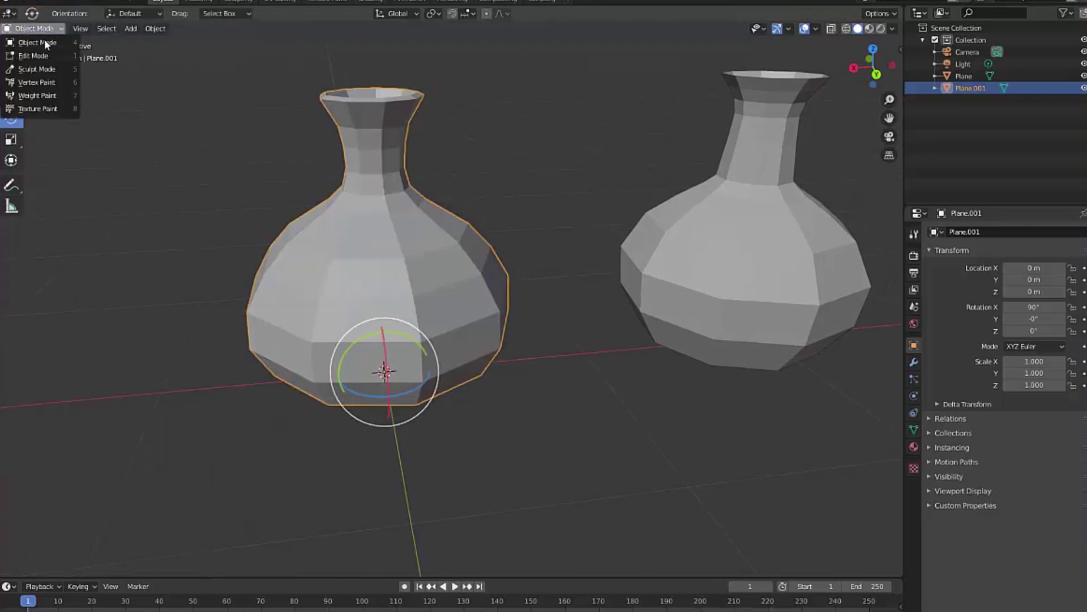
Examine the two vases' rims and openings from above to compare their wall thickness
{"action": "mouse_move", "coordinate": [502, 177]}
{"action": "middle_mouse_down"}
{"action": "mouse_move", "coordinate": [411, 154]}
{"action": "mouse_move", "coordinate": [468, 162]}
{"action": "mouse_move", "coordinate": [495, 189]}
{"action": "middle_mouse_up"}
{"action": "left_click", "coordinate": [496, 184]}
{"action": "scroll", "coordinate": [481, 350], "scroll_direction": "up", "scroll_amount": 3}
{"action": "middle_click_drag", "start_coordinate": [482, 355], "coordinate": [524, 306]}
{"action": "scroll", "coordinate": [299, 275], "scroll_direction": "up", "scroll_amount": 4}
{"action": "middle_click_drag", "start_coordinate": [416, 257], "coordinate": [579, 325]}
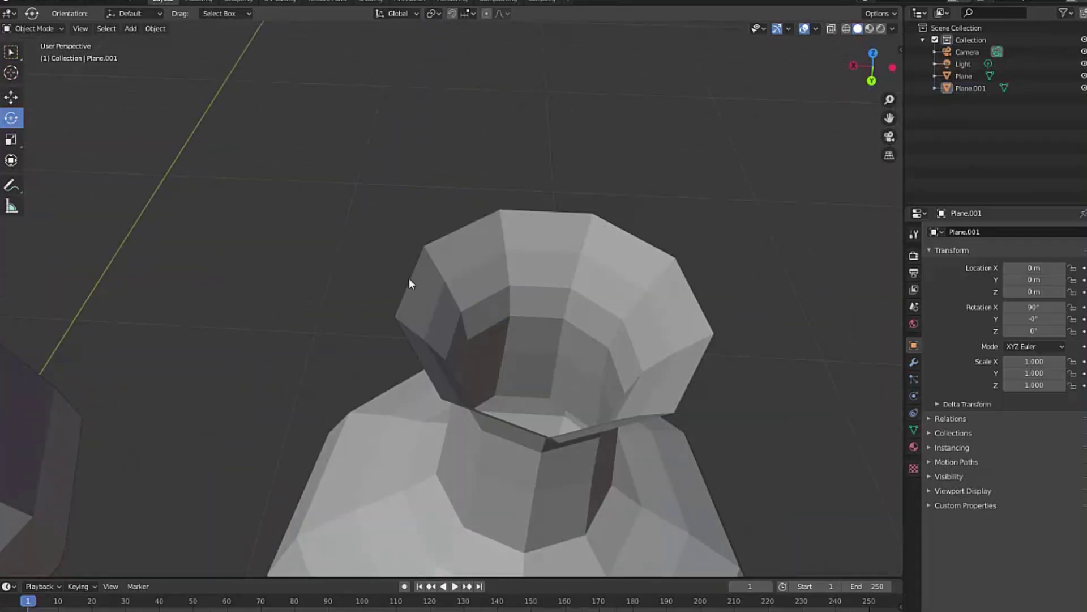
{"action": "scroll", "coordinate": [485, 264], "scroll_direction": "down", "scroll_amount": 5}
{"action": "middle_click_drag", "start_coordinate": [366, 304], "coordinate": [487, 198]}
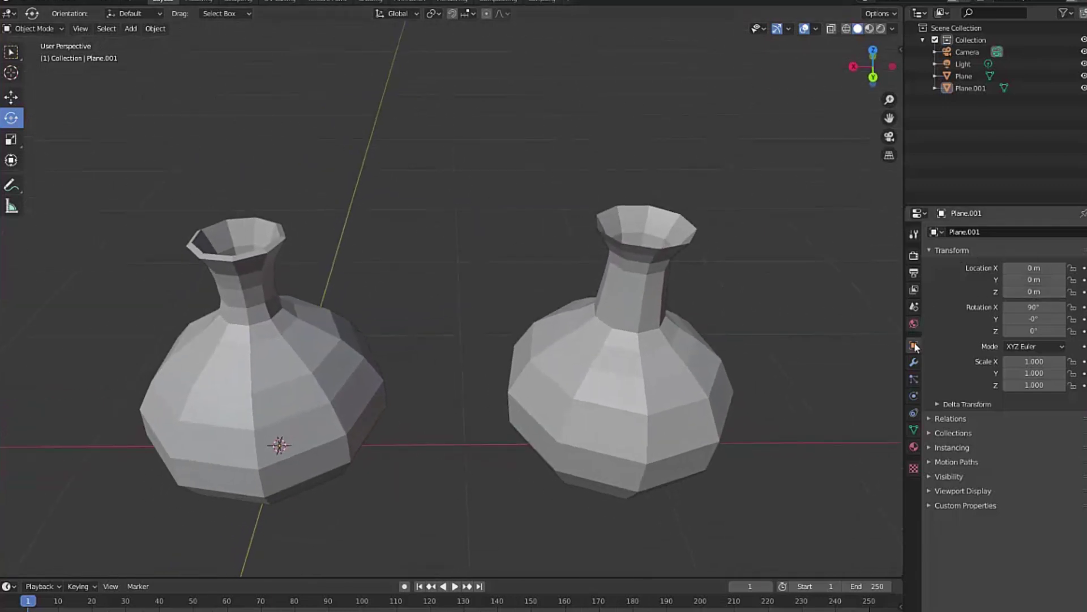
Add a Subdivision Surface modifier to the double-walled vase with 4 viewport subdivisions
{"action": "left_click", "coordinate": [914, 361]}
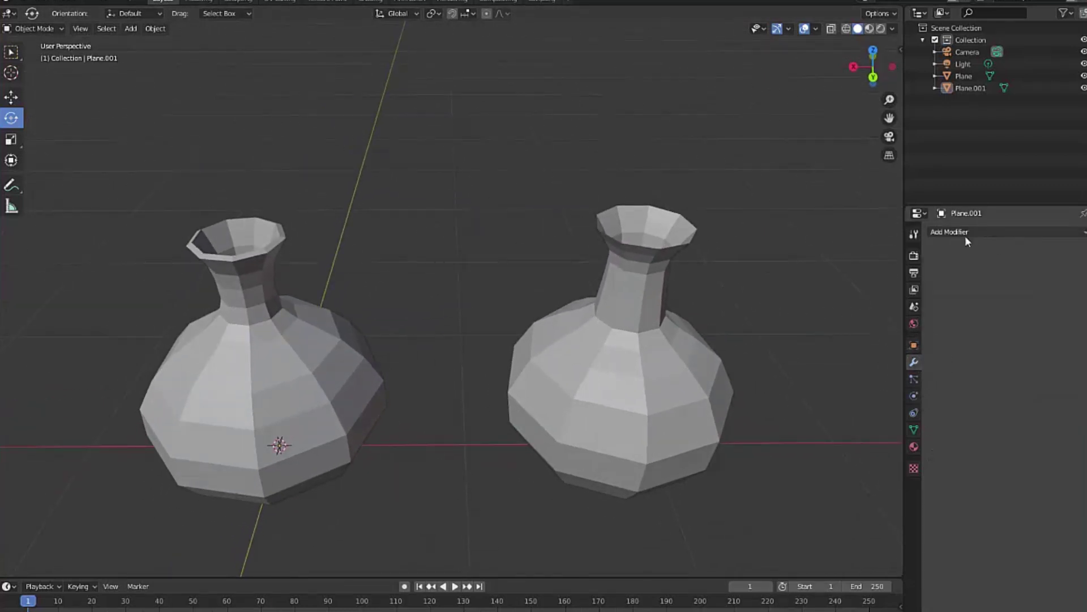
{"action": "left_click", "coordinate": [229, 394]}
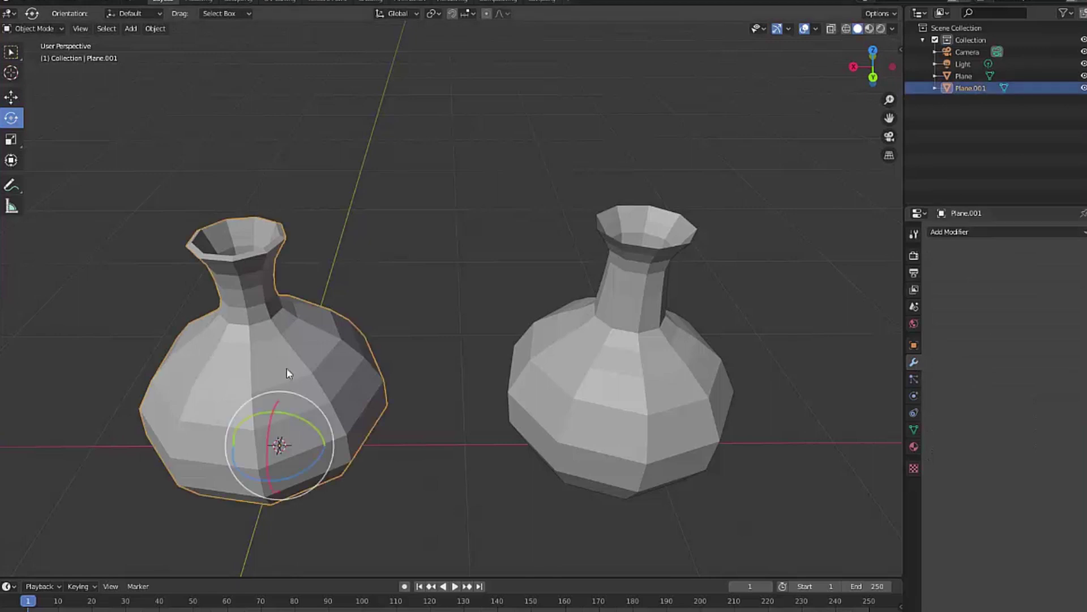
{"action": "left_click", "coordinate": [970, 232]}
{"action": "left_click", "coordinate": [849, 432]}
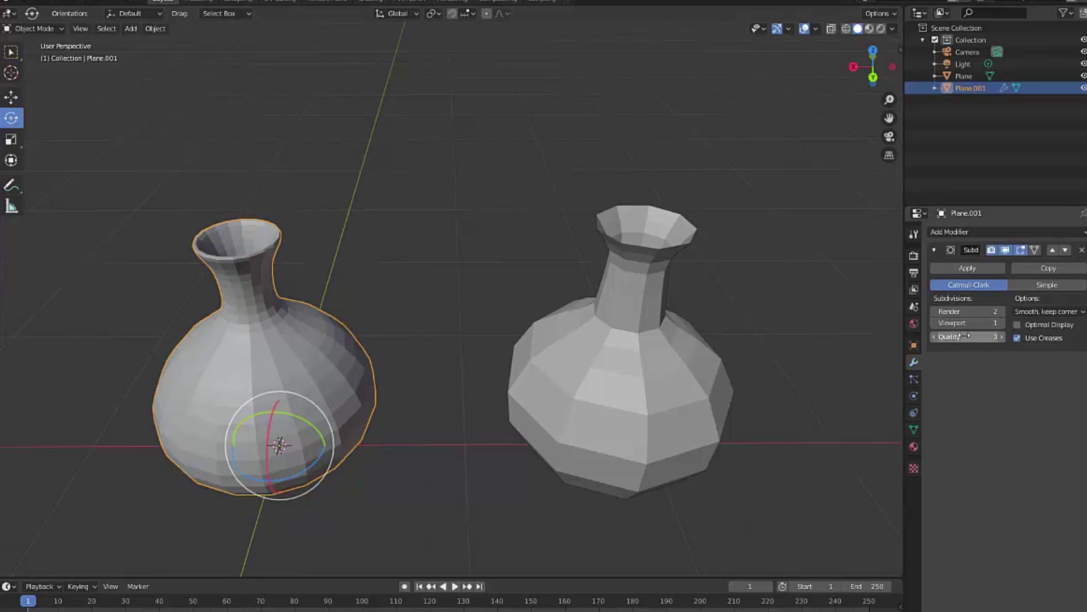
{"action": "left_click_drag", "start_coordinate": [941, 322], "coordinate": [946, 325]}
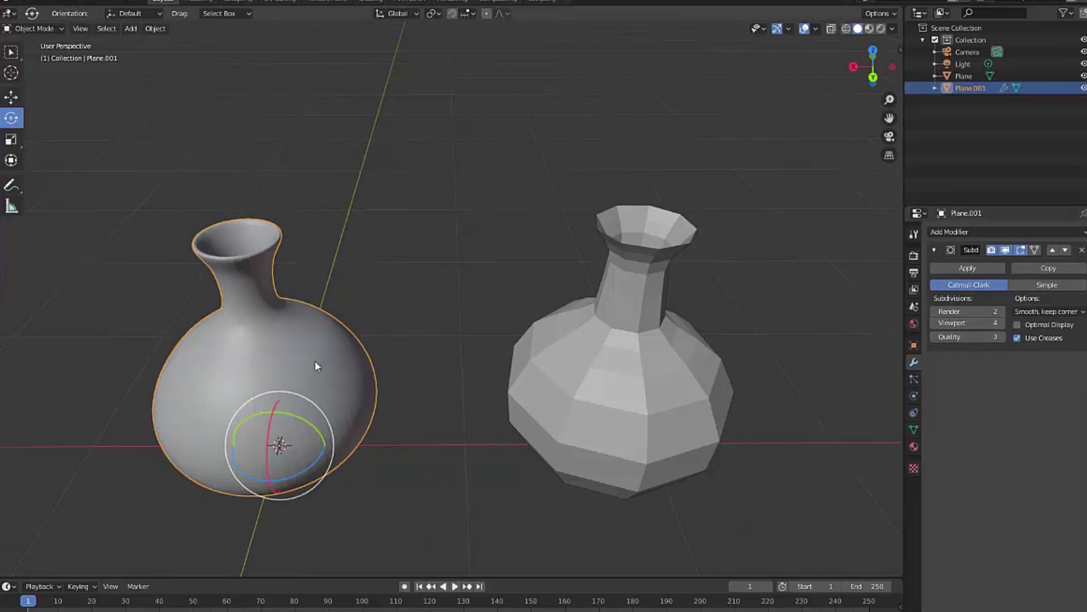
Give the first, single-walled vase a Subdivision Surface modifier with 4 viewport subdivisions
{"action": "left_click", "coordinate": [634, 385]}
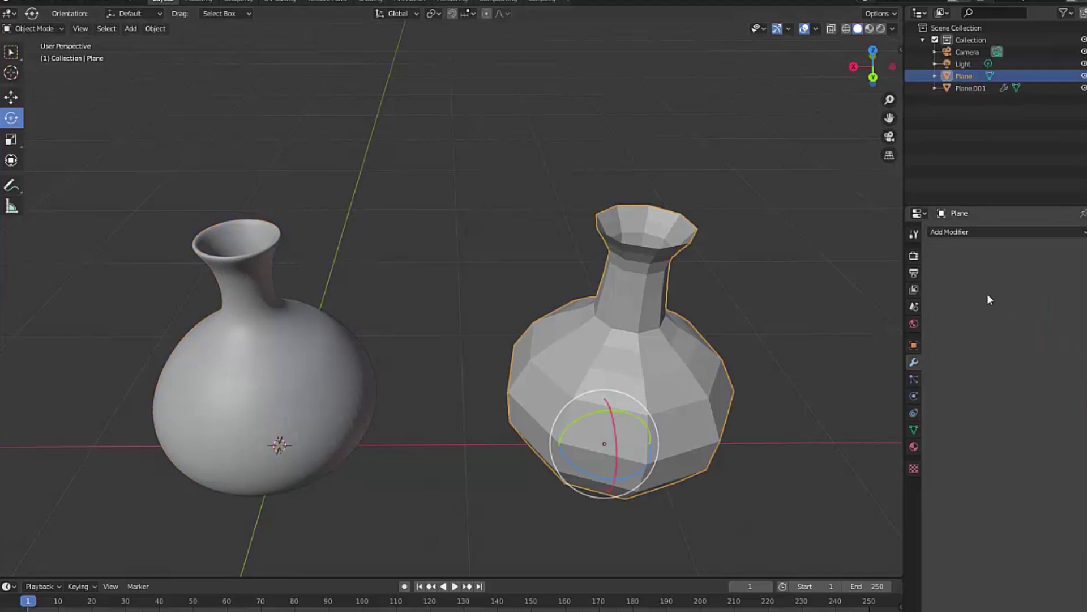
{"action": "left_click", "coordinate": [982, 230]}
{"action": "left_click", "coordinate": [838, 432]}
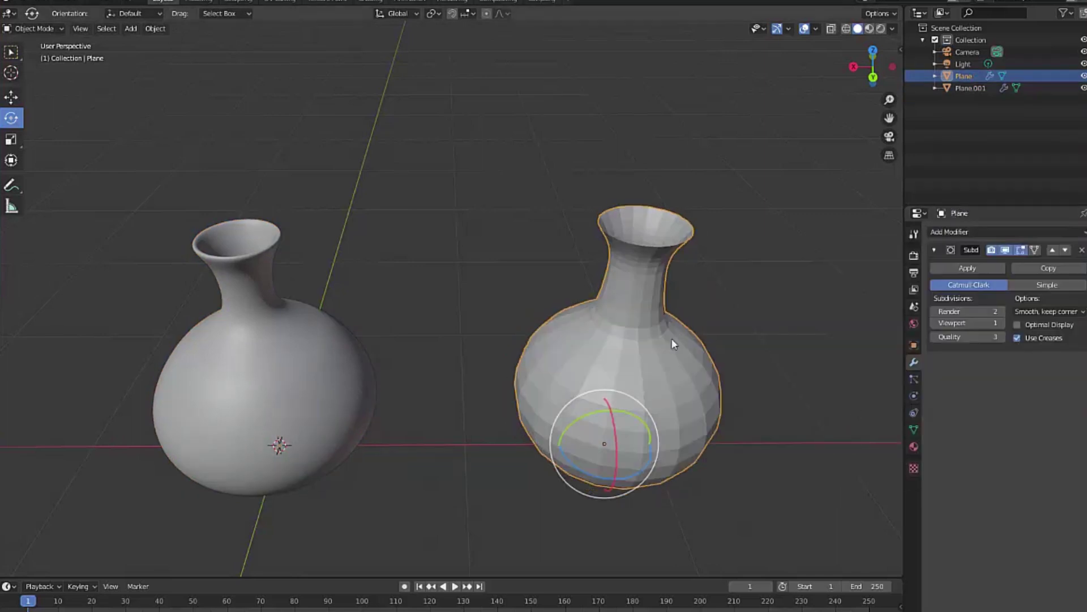
{"action": "key", "text": "ctrl+3"}
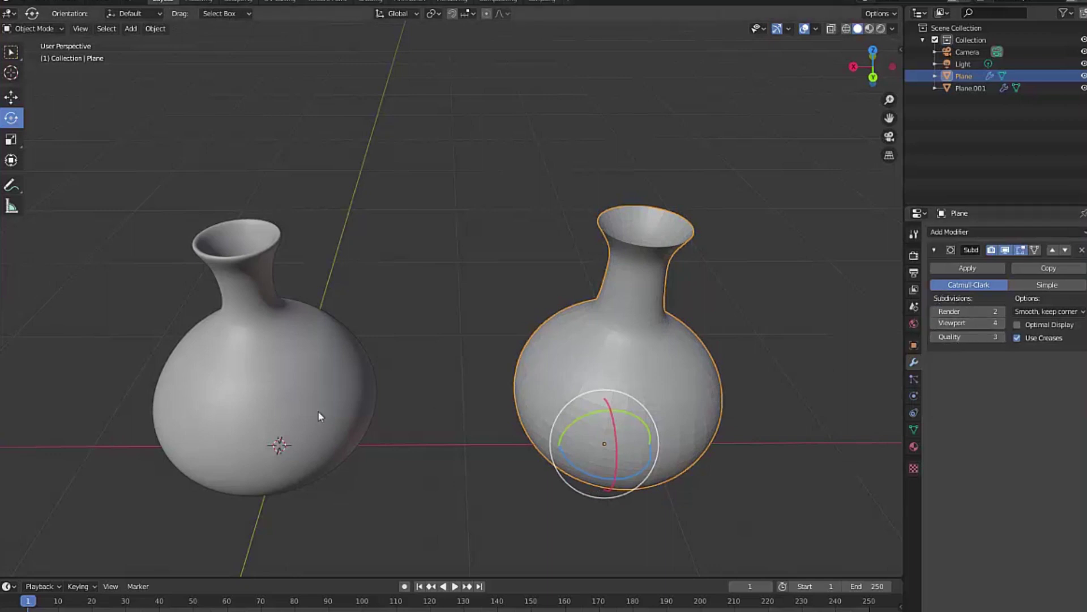
{"action": "left_click", "coordinate": [267, 381]}
{"action": "left_click", "coordinate": [626, 357]}
{"action": "left_click", "coordinate": [490, 218]}
{"action": "middle_click_drag", "start_coordinate": [447, 252], "coordinate": [425, 287]}
{"action": "left_click", "coordinate": [379, 303]}
{"action": "left_click", "coordinate": [251, 154]}
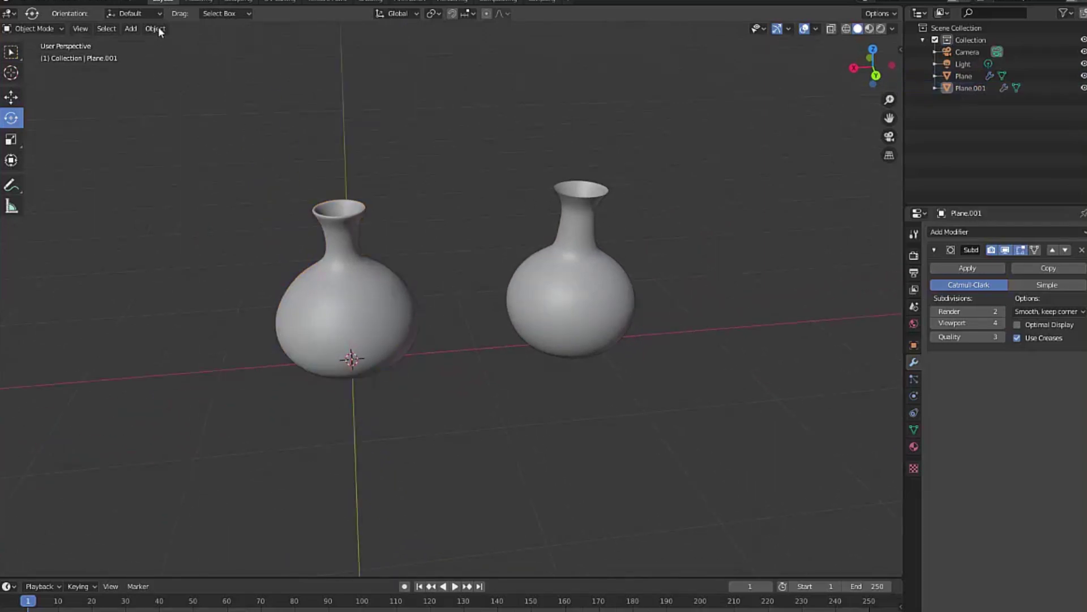
Add a 2 m mesh plane at the origin beneath the vases as a ground surface
{"action": "left_click", "coordinate": [131, 28]}
{"action": "mouse_move", "coordinate": [144, 42]}
{"action": "left_click", "coordinate": [238, 43]}
{"action": "middle_click_drag", "start_coordinate": [569, 329], "coordinate": [438, 361]}
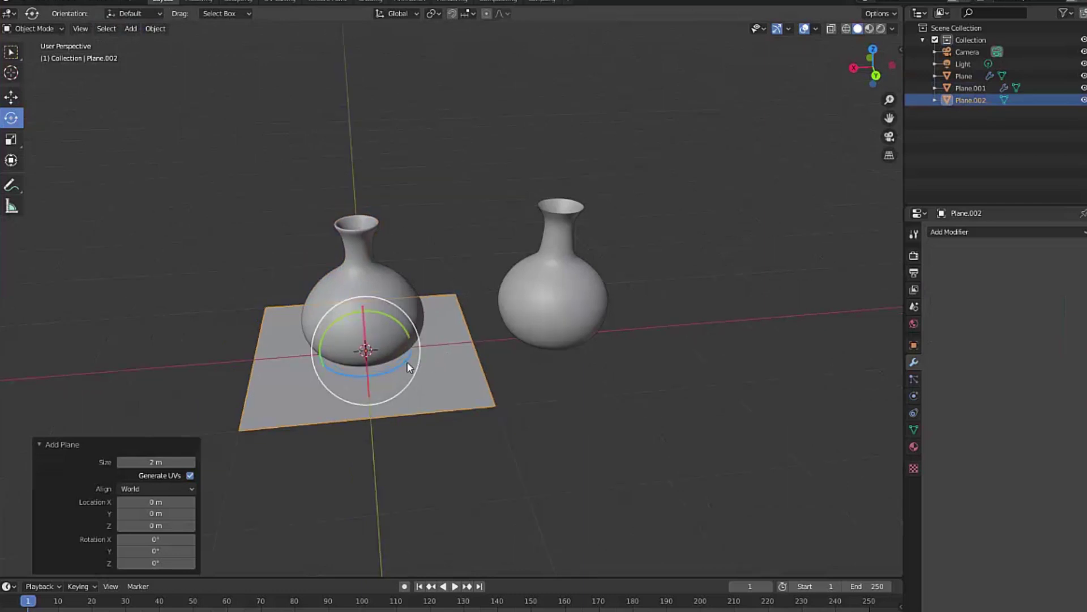
Enlarge the ground plane into a wide floor, scaling X by about 3.5 and again by 2.4, and Y by about 5
{"action": "key", "text": "shift+space"}
{"action": "key", "text": "s"}
{"action": "left_click_drag", "start_coordinate": [318, 356], "coordinate": [181, 376]}
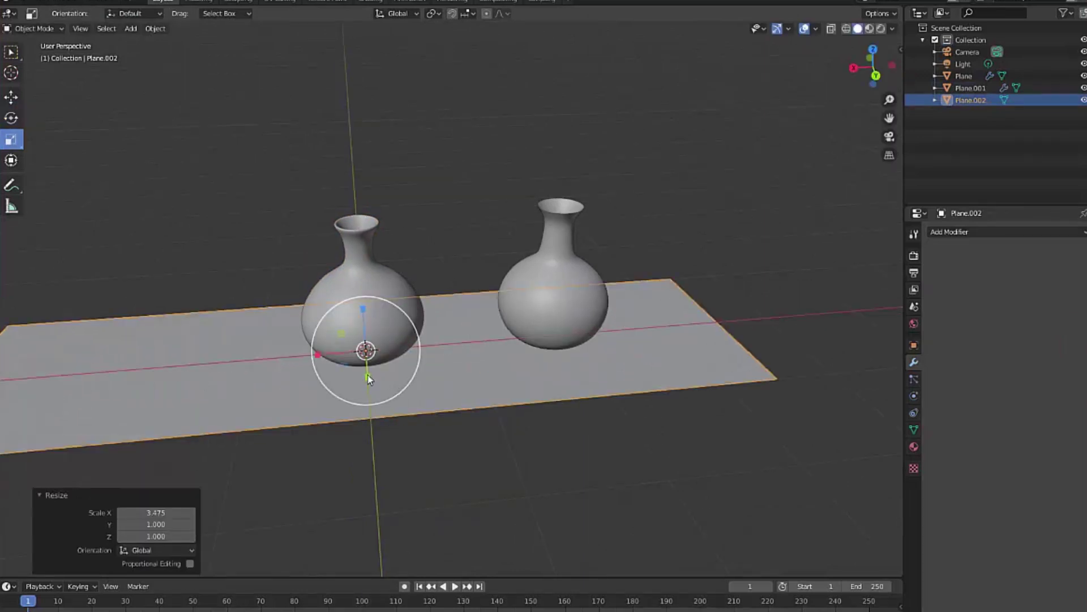
{"action": "left_click_drag", "start_coordinate": [368, 379], "coordinate": [402, 476]}
{"action": "scroll", "coordinate": [488, 376], "scroll_direction": "down", "scroll_amount": 3}
{"action": "middle_click_drag", "start_coordinate": [488, 376], "coordinate": [375, 326]}
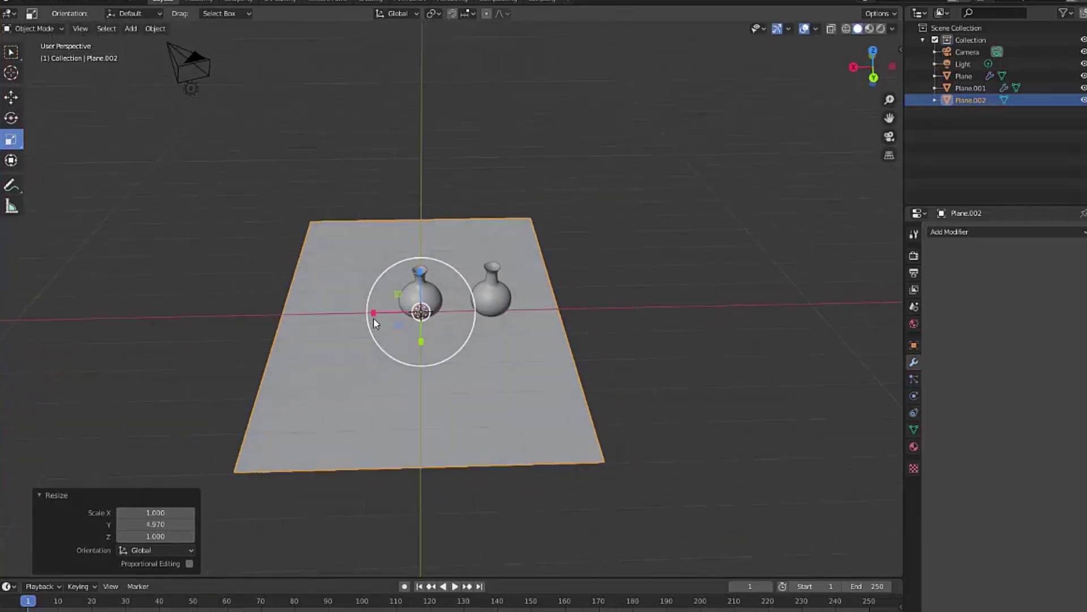
{"action": "left_click_drag", "start_coordinate": [374, 313], "coordinate": [308, 315]}
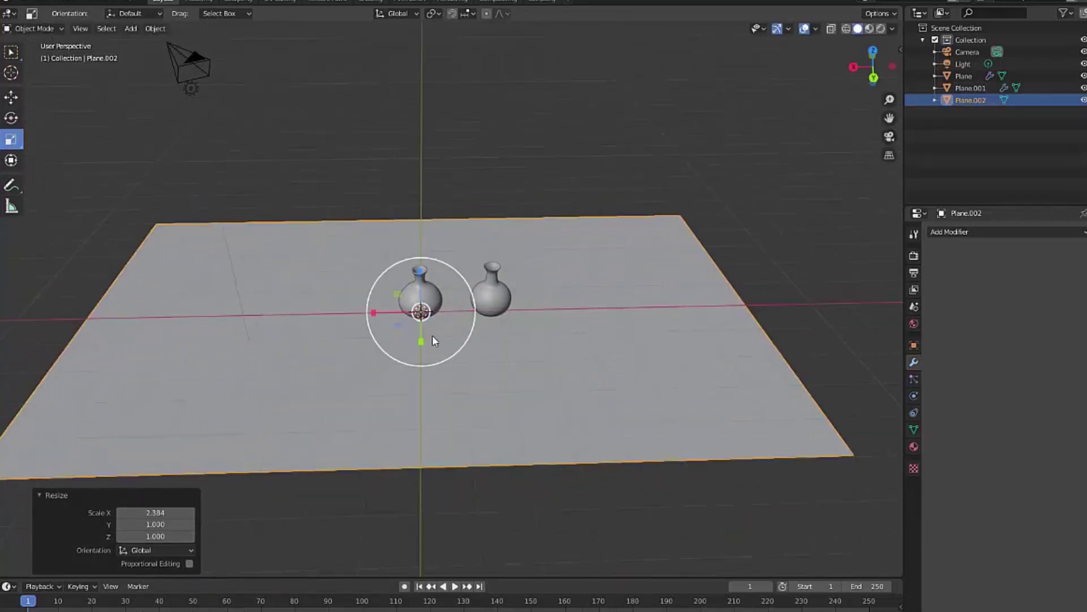
{"action": "left_click_drag", "start_coordinate": [421, 343], "coordinate": [421, 362]}
Move the ground plane along the X axis by about -1.84 m
{"action": "left_click_drag", "start_coordinate": [373, 312], "coordinate": [445, 309]}
{"action": "key", "text": "shift+space"}
{"action": "key", "text": "g"}
{"action": "scroll", "coordinate": [543, 283], "scroll_direction": "up", "scroll_amount": 3}
{"action": "middle_click_drag", "start_coordinate": [579, 233], "coordinate": [606, 136]}
{"action": "scroll", "coordinate": [597, 221], "scroll_direction": "up", "scroll_amount": 3}
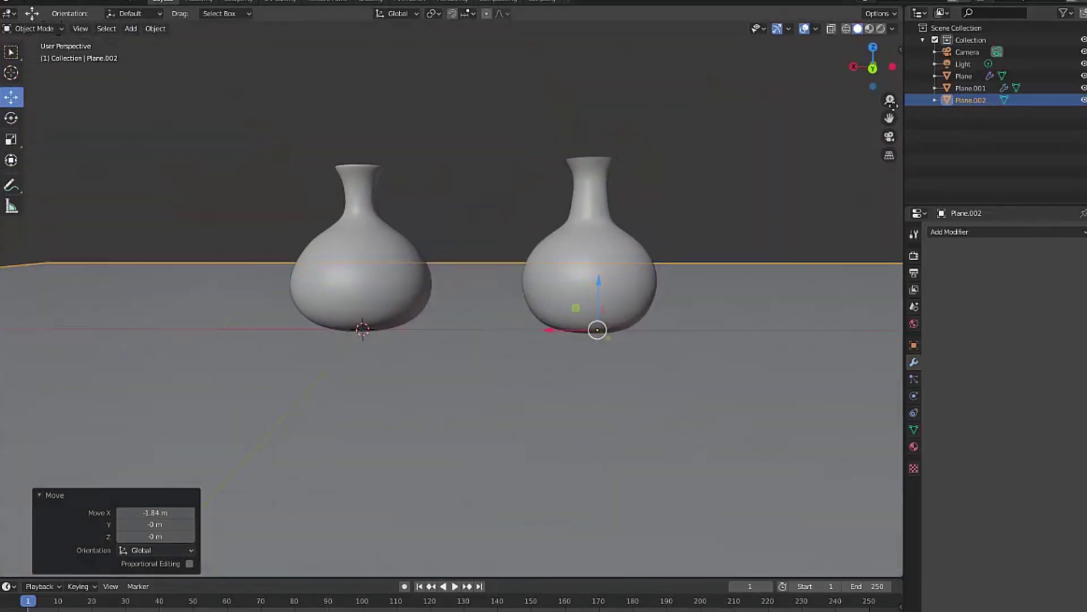
Check from the back view how the vases rest on the ground plane, and switch to the Shading workspace
{"action": "left_click", "coordinate": [874, 69]}
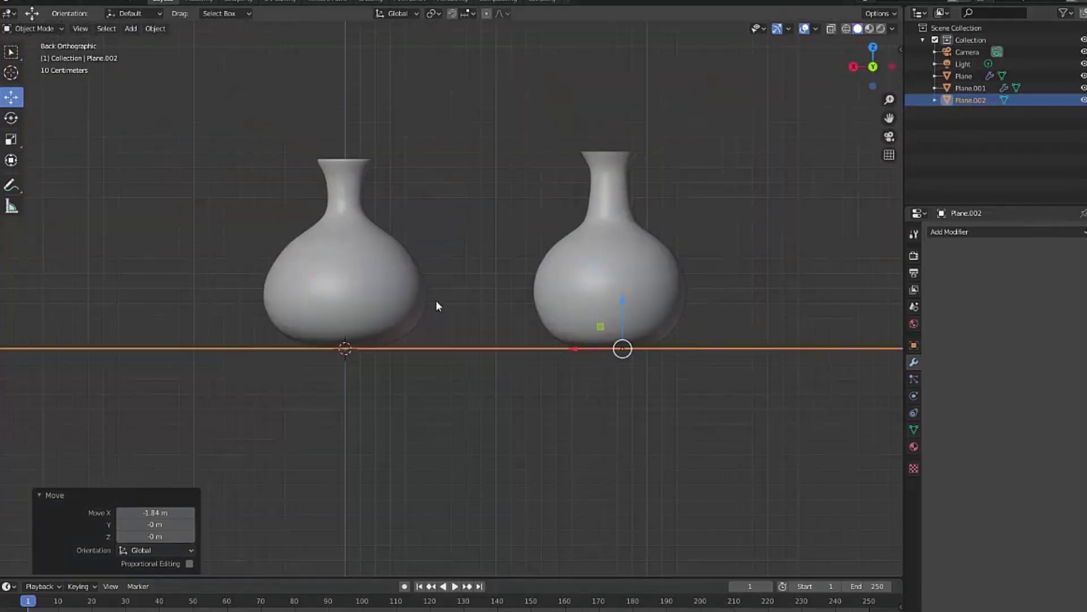
{"action": "scroll", "coordinate": [495, 290], "scroll_direction": "up", "scroll_amount": 3}
{"action": "left_click", "coordinate": [501, 247]}
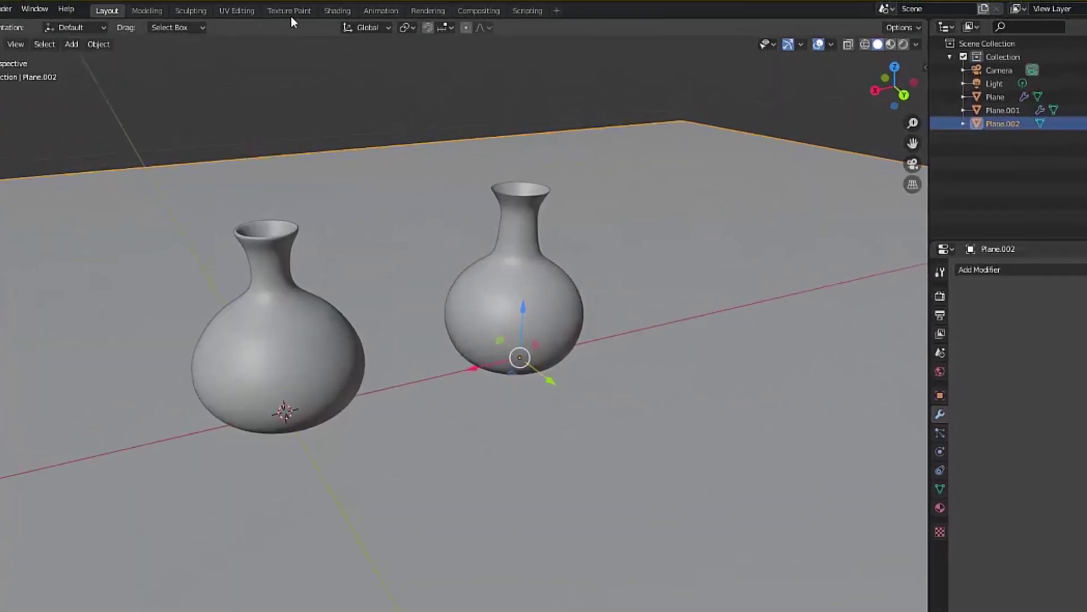
{"action": "left_click", "coordinate": [342, 11]}
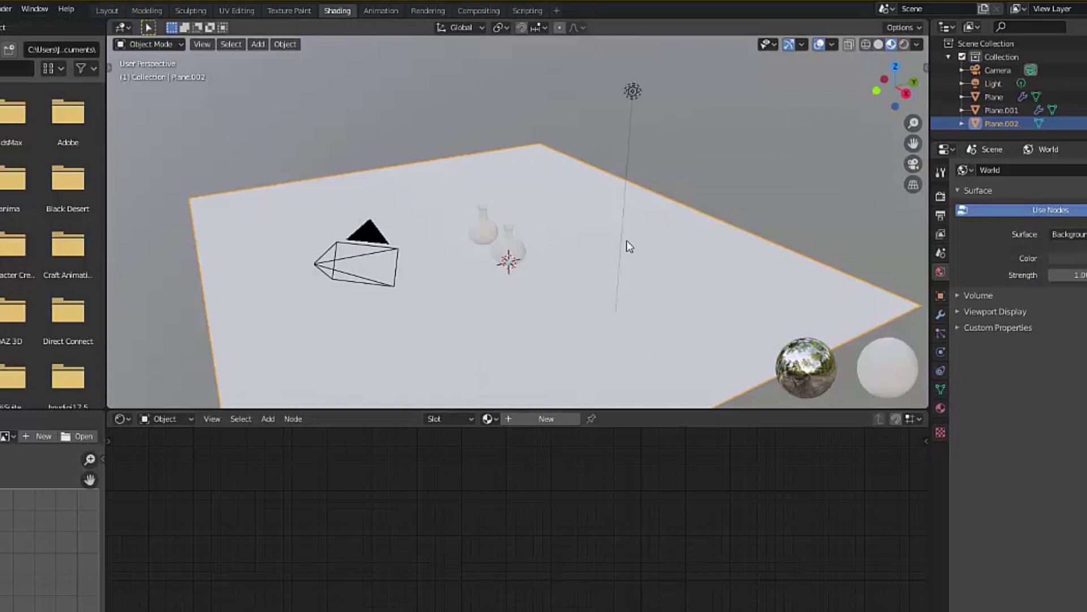
Create a new material for the ground plane and display its settings in the material properties and node editor
{"action": "scroll", "coordinate": [623, 266], "scroll_direction": "up", "scroll_amount": 6}
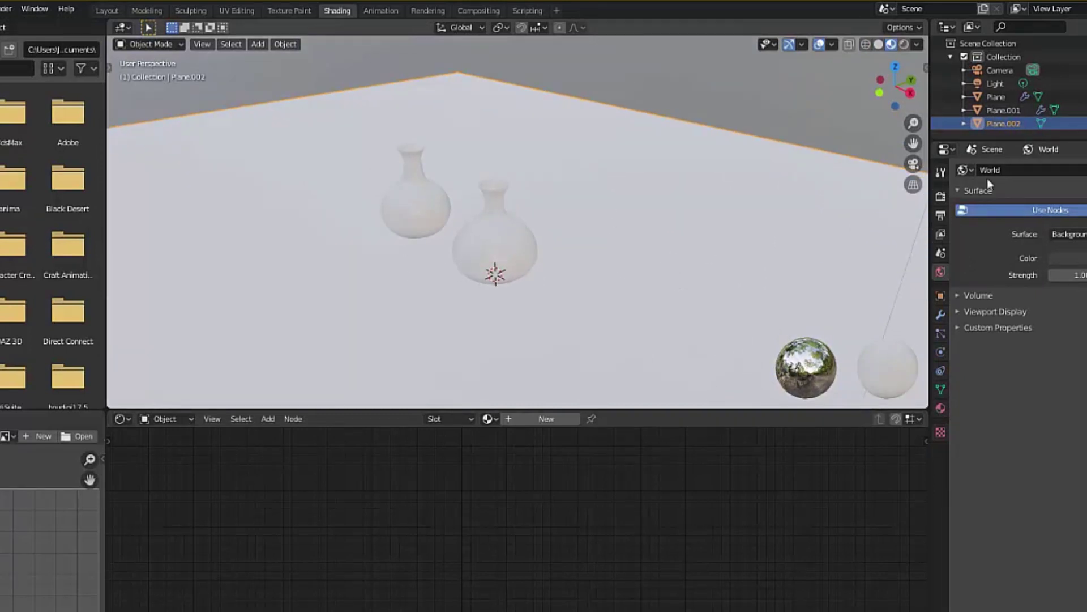
{"action": "left_click", "coordinate": [518, 420]}
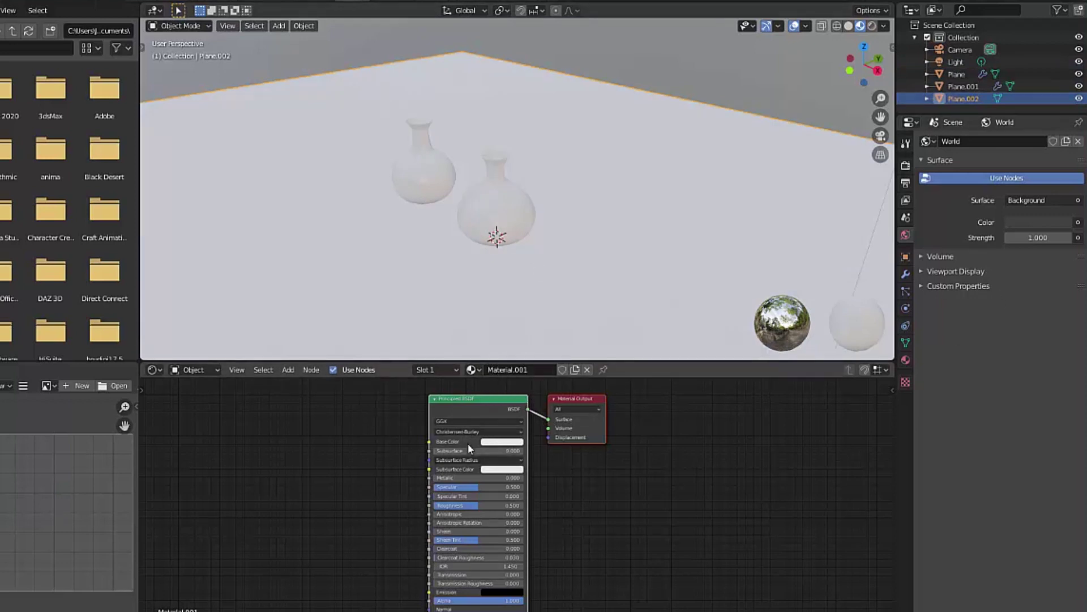
{"action": "left_click", "coordinate": [906, 360]}
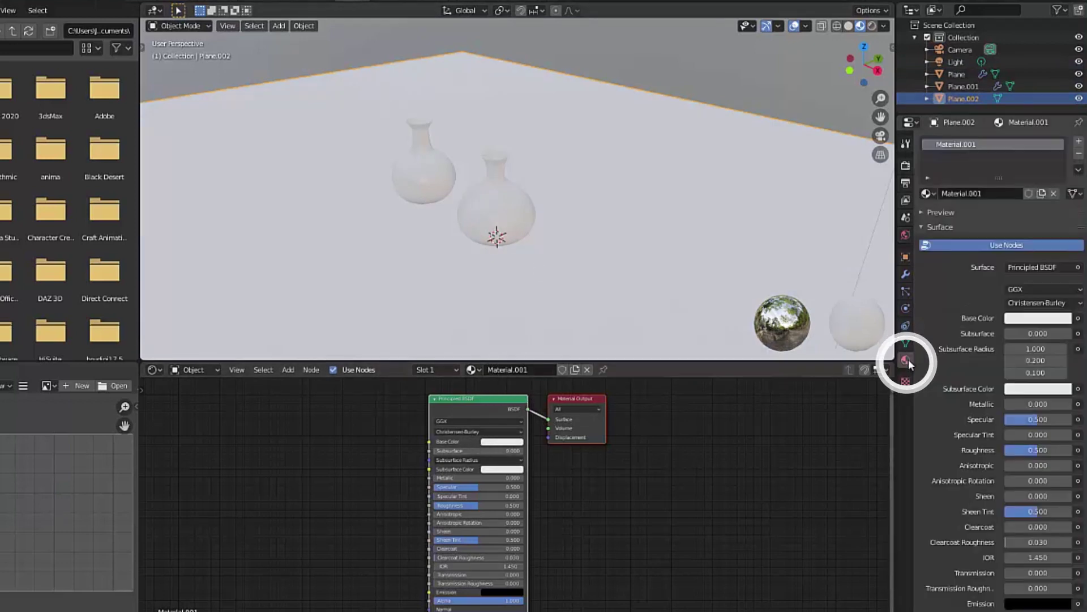
{"action": "scroll", "coordinate": [536, 507], "scroll_direction": "up", "scroll_amount": 4}
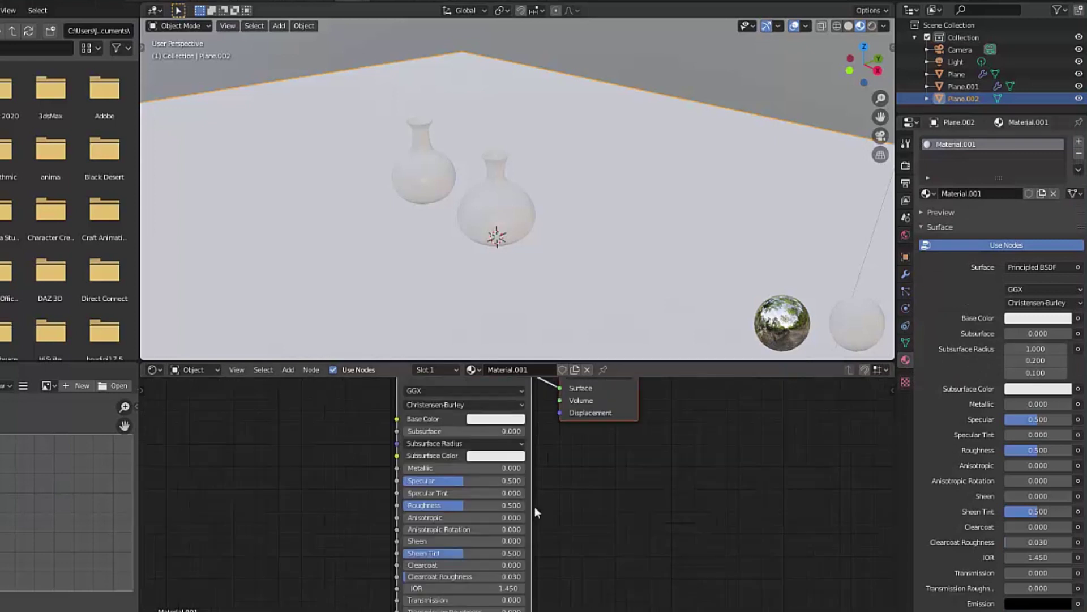
{"action": "middle_click_drag", "start_coordinate": [646, 491], "coordinate": [808, 493]}
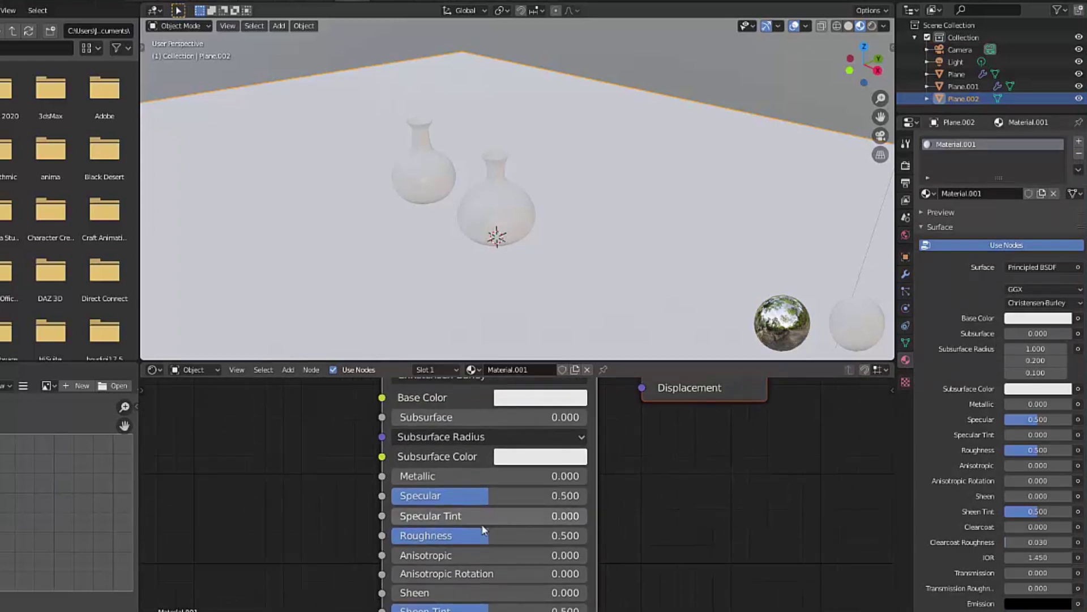
{"action": "middle_click_drag", "start_coordinate": [667, 502], "coordinate": [673, 541]}
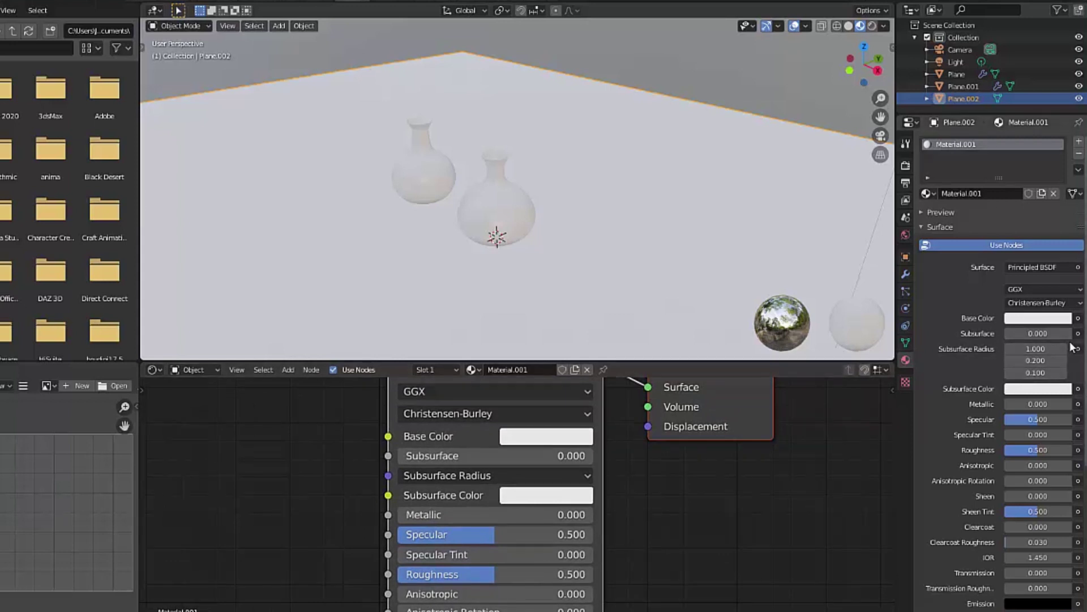
Set the base color of the ground plane's material to a dark, muted blue
{"action": "left_click", "coordinate": [1051, 322]}
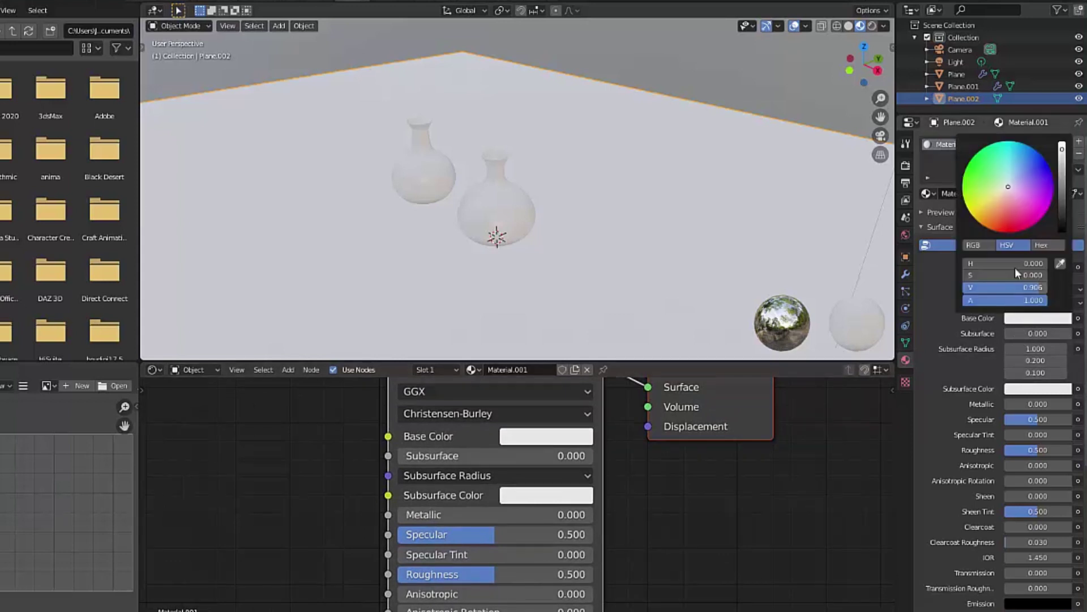
{"action": "mouse_move", "coordinate": [1017, 190]}
{"action": "left_mouse_down"}
{"action": "mouse_move", "coordinate": [1027, 179]}
{"action": "mouse_move", "coordinate": [1000, 171]}
{"action": "mouse_move", "coordinate": [1066, 173]}
{"action": "mouse_move", "coordinate": [1066, 205]}
{"action": "left_mouse_up"}
{"action": "left_click_drag", "start_coordinate": [1022, 173], "coordinate": [1021, 177]}
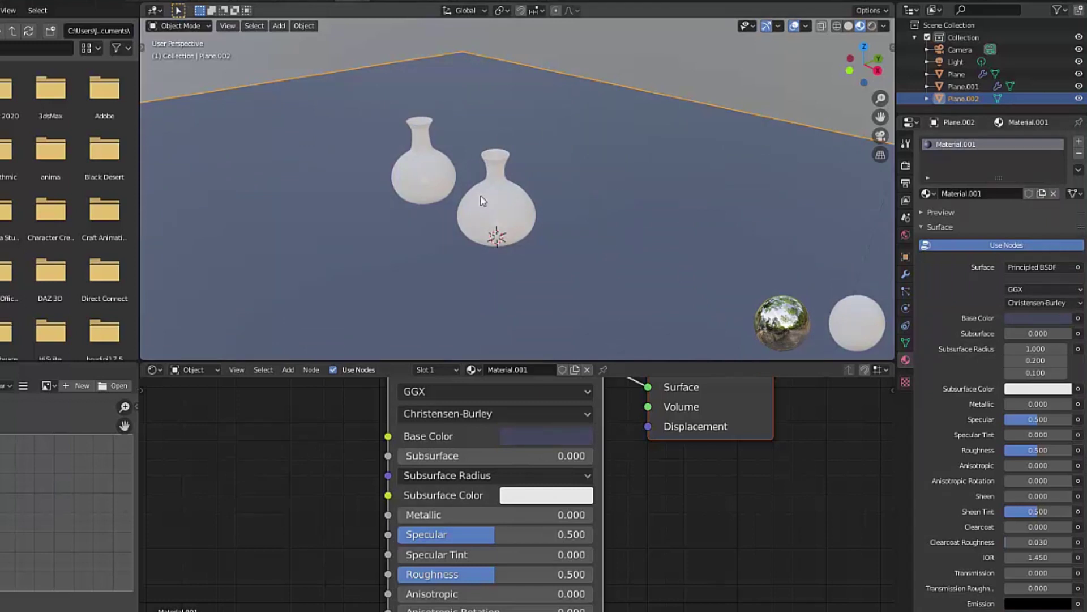
Create a new material for the vase standing at the 3D cursor
{"action": "left_click", "coordinate": [495, 207]}
{"action": "left_click", "coordinate": [541, 369]}
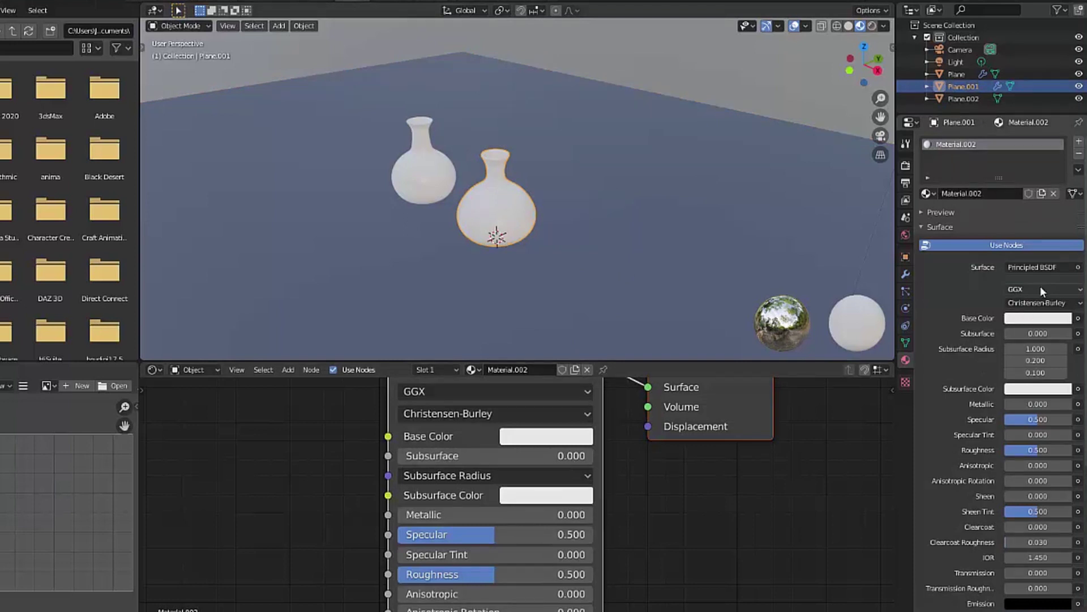
Try Glass BSDF as the surface shader of the vase at the 3D cursor, and switch back to Principled BSDF
{"action": "left_click", "coordinate": [1038, 268]}
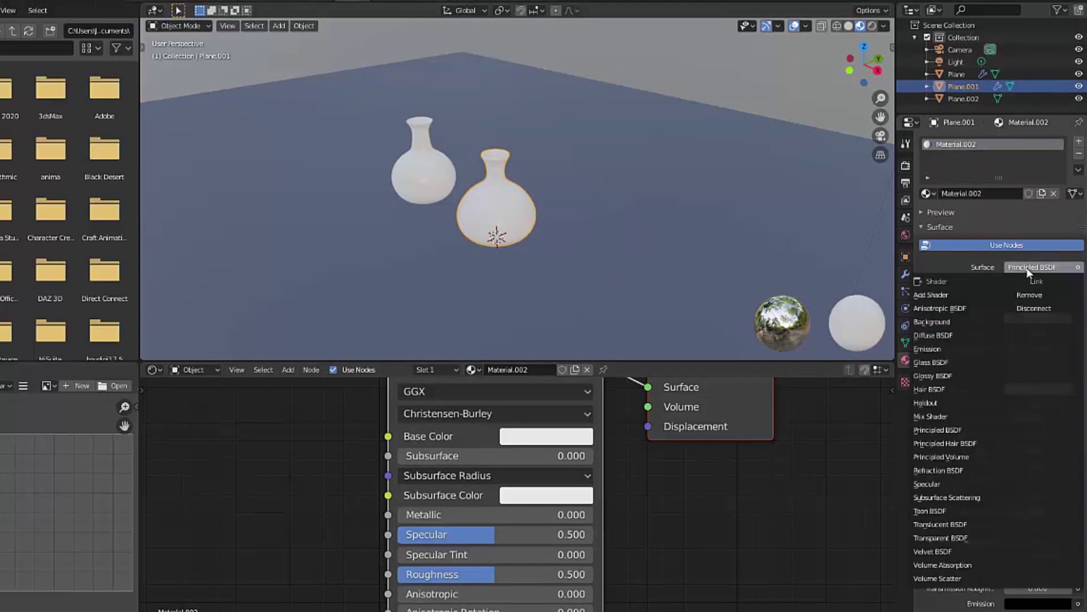
{"action": "left_click", "coordinate": [947, 360]}
{"action": "scroll", "coordinate": [530, 188], "scroll_direction": "up", "scroll_amount": 3}
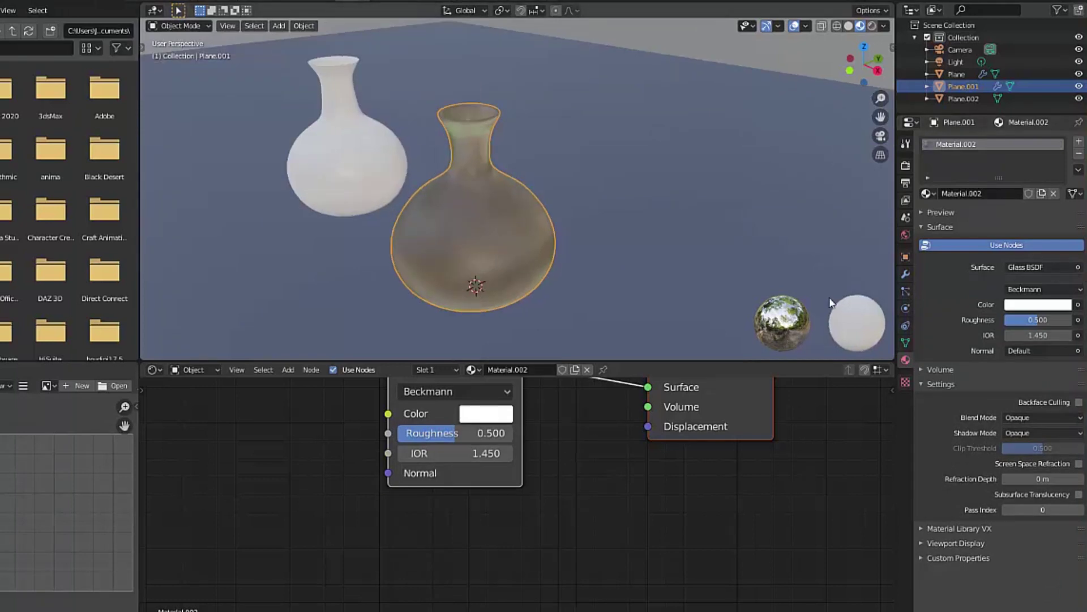
{"action": "left_click", "coordinate": [1044, 268]}
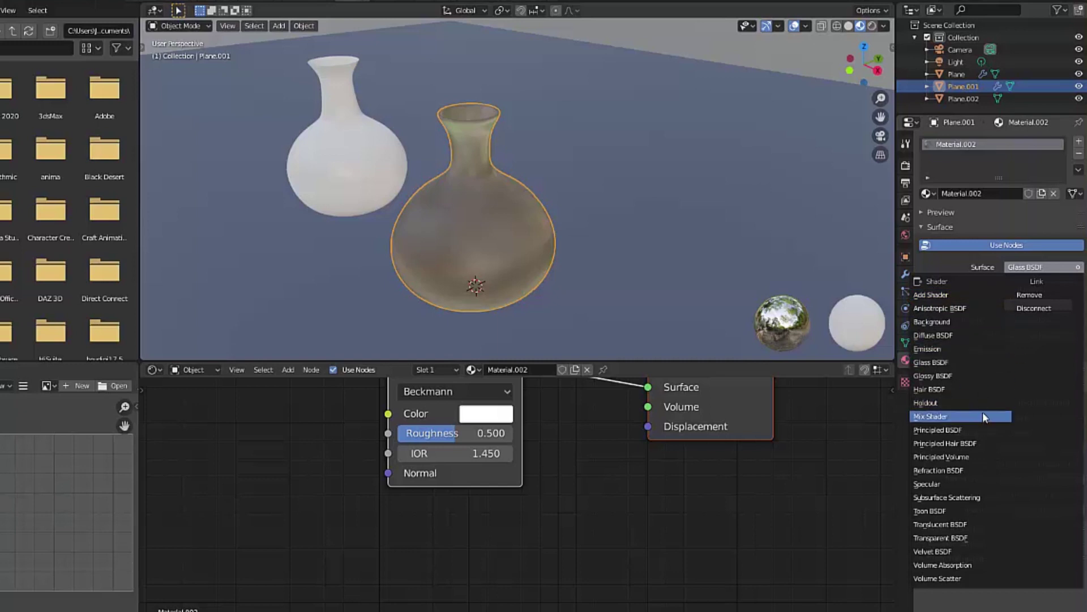
{"action": "left_click", "coordinate": [973, 429]}
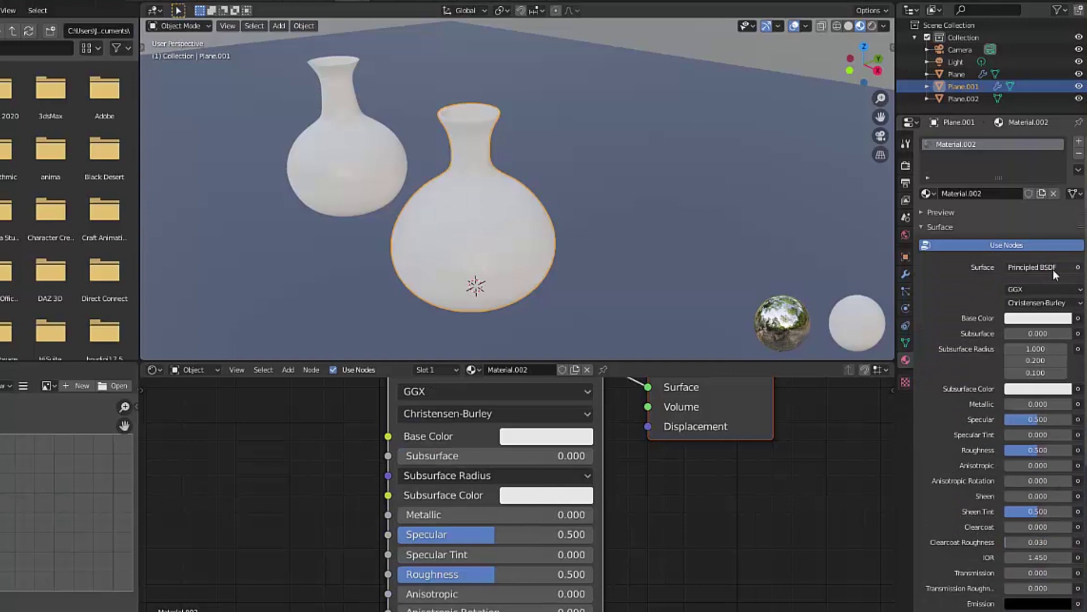
Make the vase at the 3D cursor look like clear glass with transmission 1.000 and roughness 0.000
{"action": "left_click_drag", "start_coordinate": [1036, 573], "coordinate": [1070, 573]}
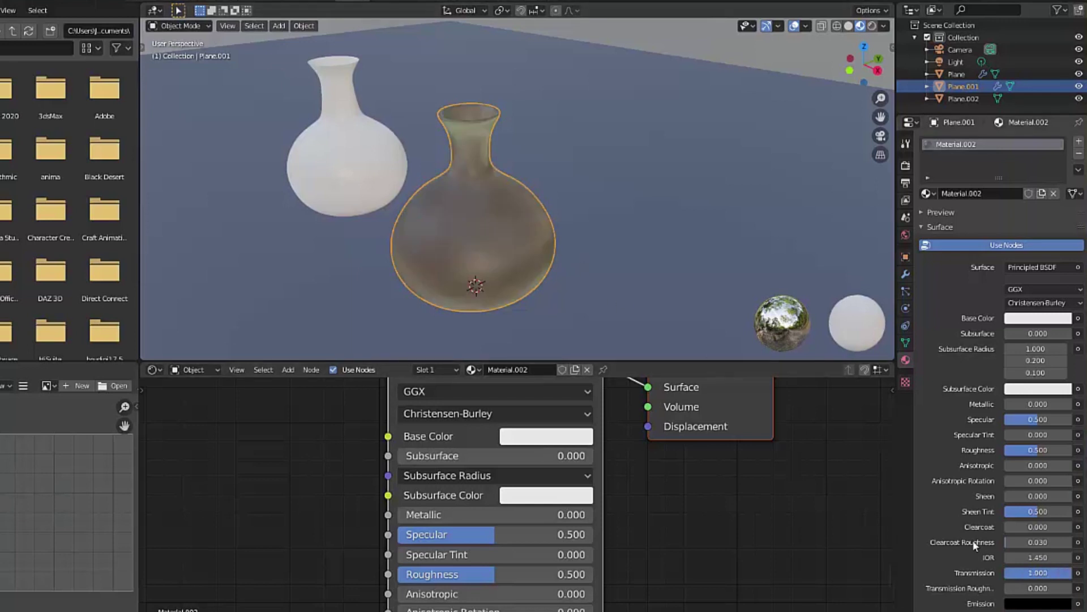
{"action": "left_click_drag", "start_coordinate": [1013, 449], "coordinate": [963, 450]}
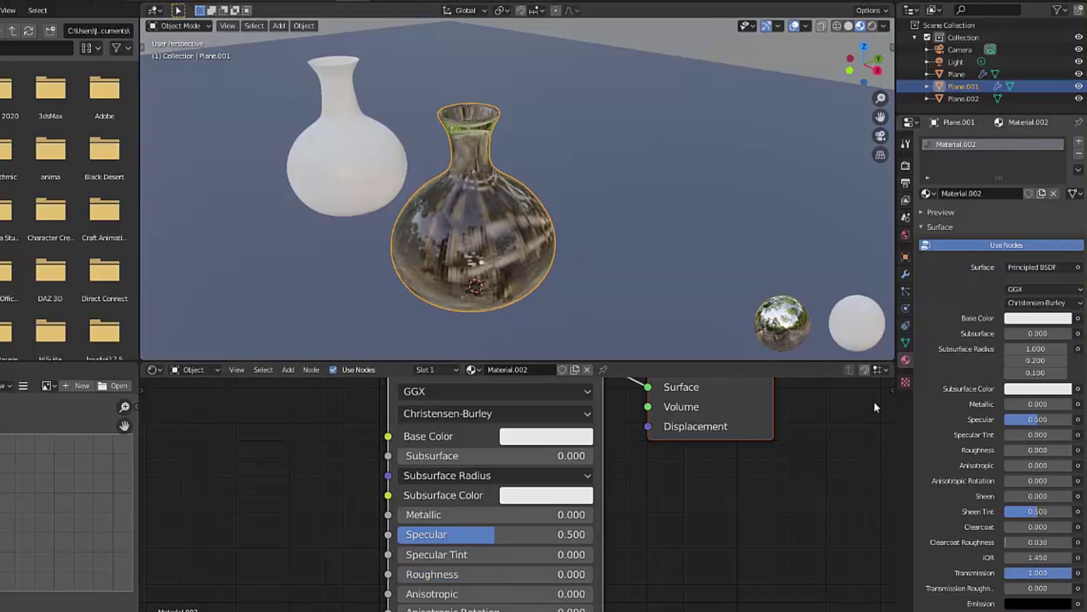
{"action": "middle_click_drag", "start_coordinate": [590, 202], "coordinate": [549, 234]}
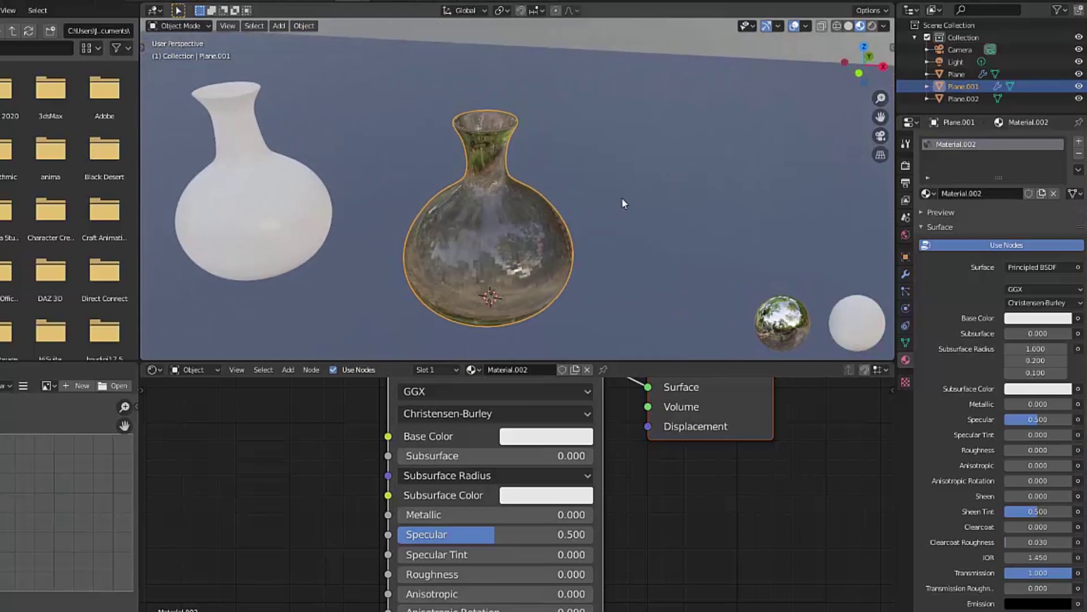
{"action": "middle_click_drag", "start_coordinate": [620, 199], "coordinate": [595, 200], "text": "shift"}
{"action": "middle_click_drag", "start_coordinate": [671, 177], "coordinate": [713, 203], "text": "shift"}
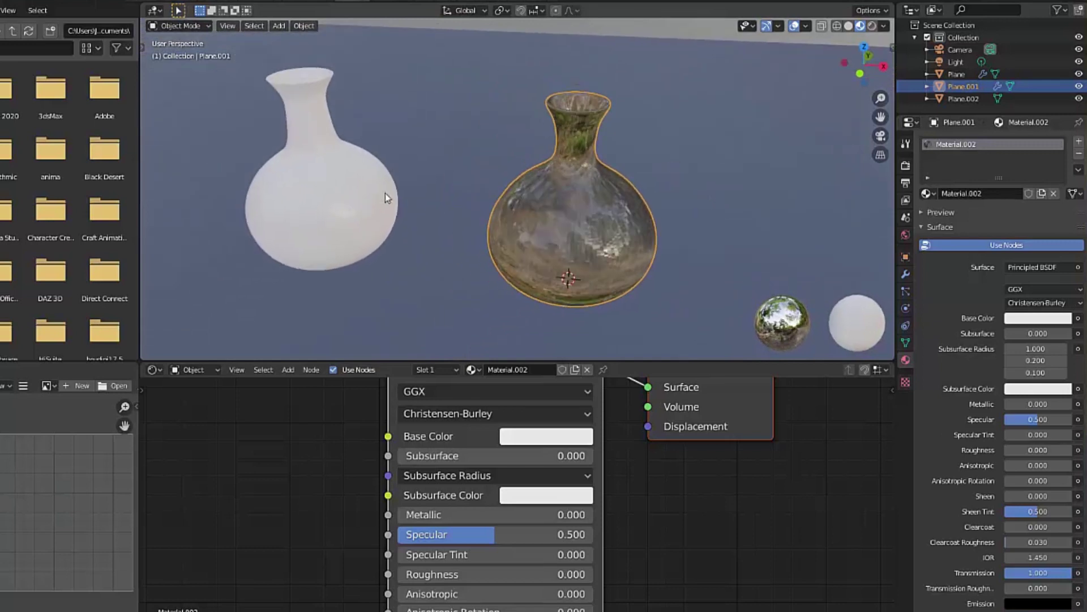
Give the other, still white vase a new material with transmission 1.000 and roughness 0.000
{"action": "left_click", "coordinate": [365, 192]}
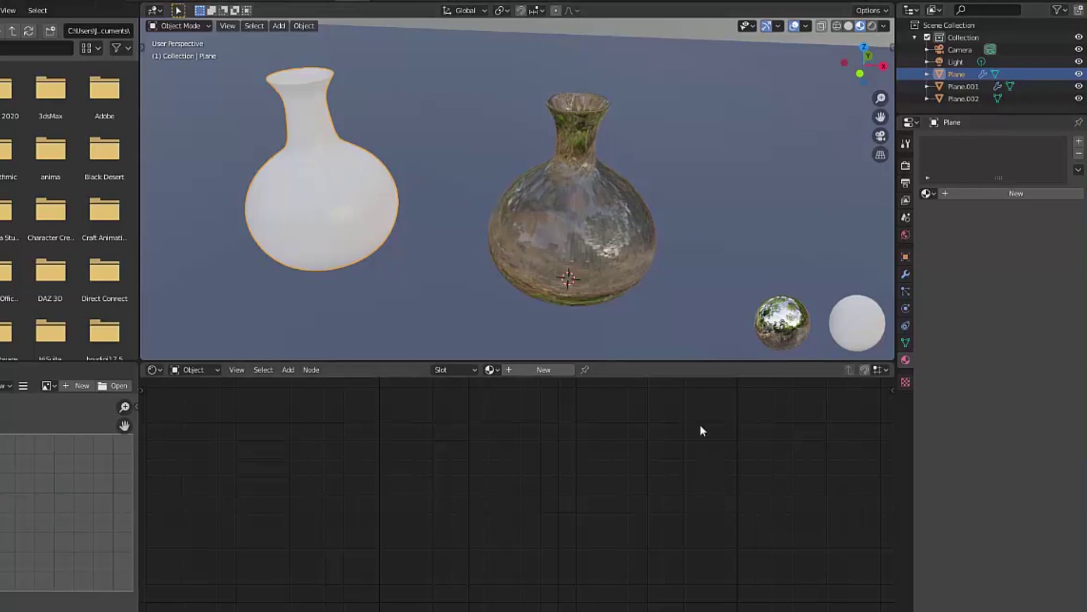
{"action": "left_click", "coordinate": [541, 370]}
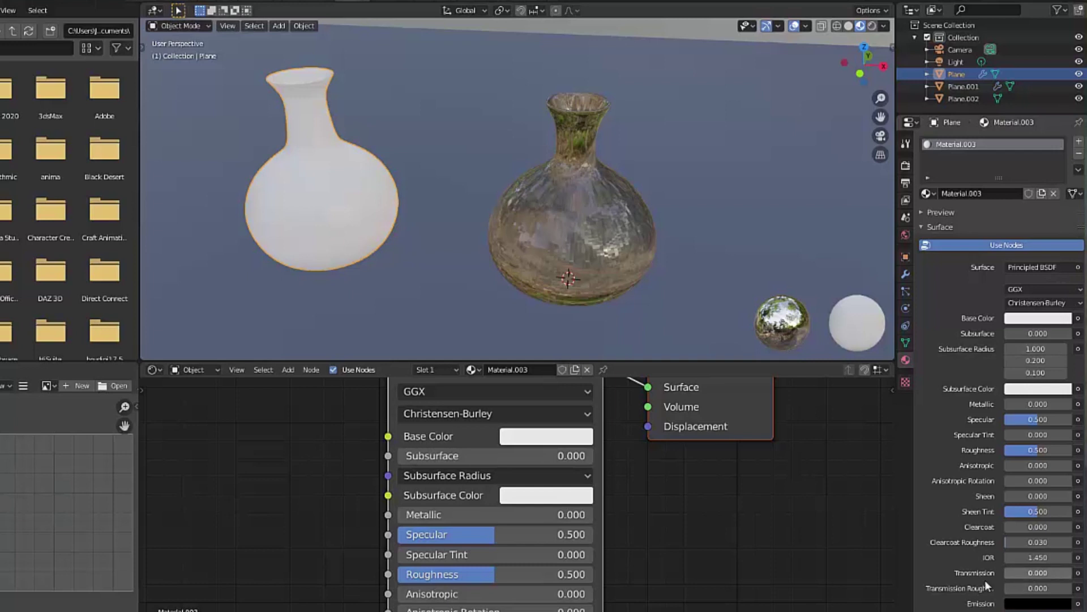
{"action": "left_click_drag", "start_coordinate": [1009, 572], "coordinate": [1070, 573]}
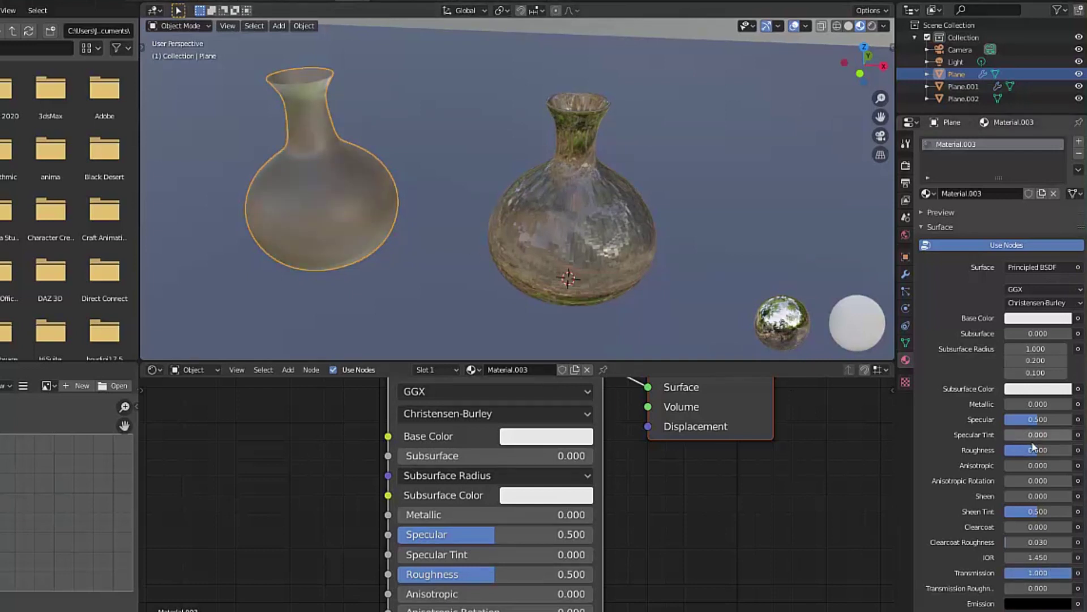
{"action": "left_click_drag", "start_coordinate": [1032, 452], "coordinate": [1006, 451]}
{"action": "mouse_move", "coordinate": [498, 215]}
{"action": "middle_mouse_down"}
{"action": "mouse_move", "coordinate": [514, 221]}
{"action": "mouse_move", "coordinate": [602, 184]}
{"action": "mouse_move", "coordinate": [597, 212]}
{"action": "mouse_move", "coordinate": [648, 194]}
{"action": "mouse_move", "coordinate": [328, 181]}
{"action": "mouse_move", "coordinate": [577, 189]}
{"action": "mouse_move", "coordinate": [576, 180]}
{"action": "mouse_move", "coordinate": [489, 198]}
{"action": "middle_mouse_up"}
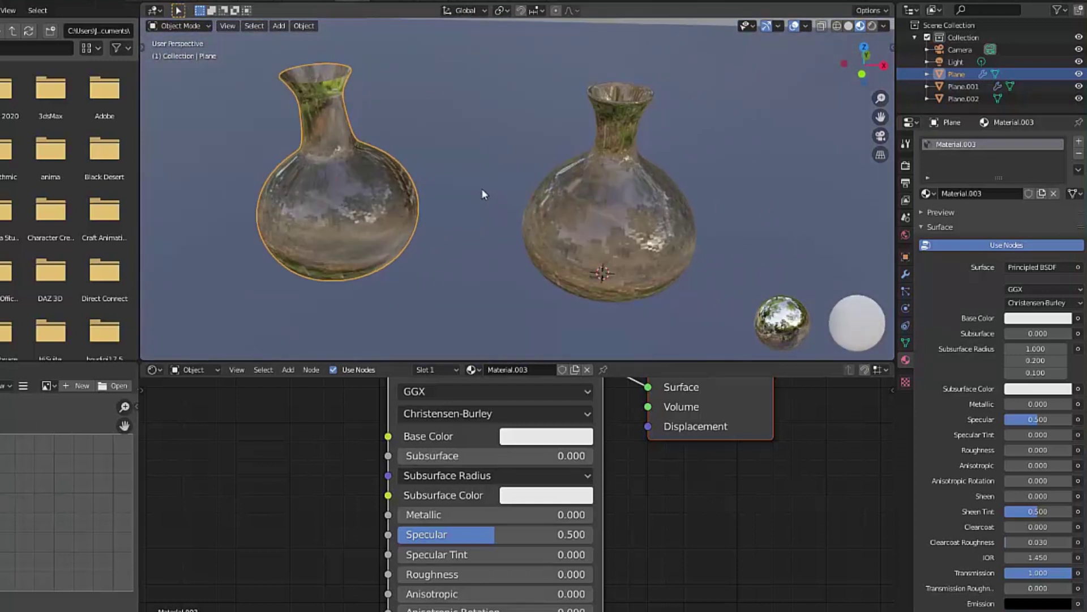
Switch to the Layout workspace and display both vases in rendered viewport shading
{"action": "middle_click_drag", "start_coordinate": [739, 176], "coordinate": [468, 184]}
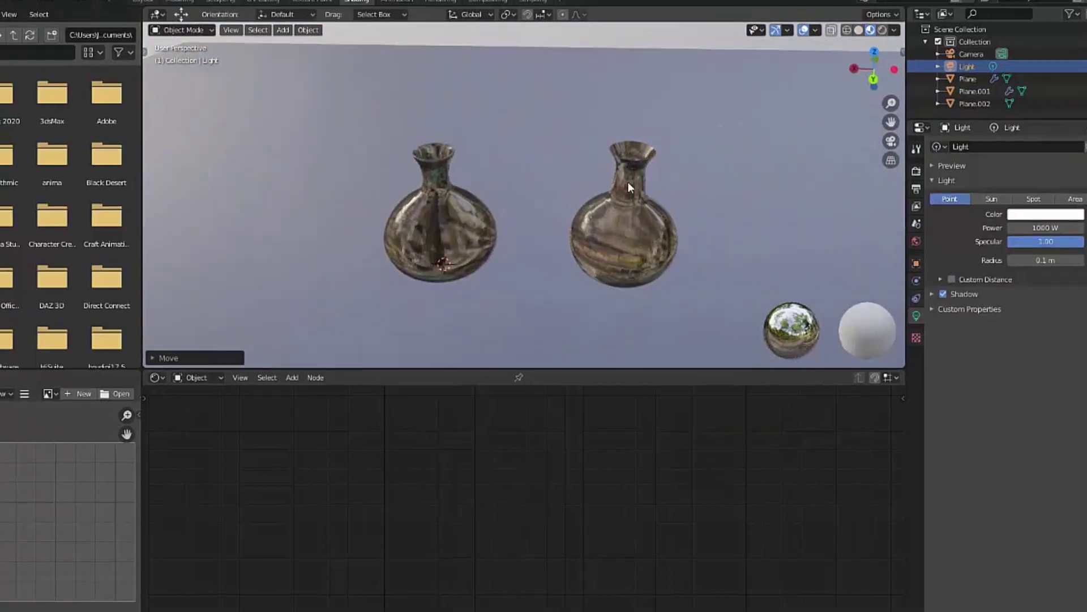
{"action": "left_click", "coordinate": [148, 7]}
{"action": "mouse_move", "coordinate": [342, 141]}
{"action": "middle_mouse_down"}
{"action": "mouse_move", "coordinate": [743, 238]}
{"action": "mouse_move", "coordinate": [726, 242]}
{"action": "mouse_move", "coordinate": [736, 227]}
{"action": "middle_mouse_up"}
{"action": "left_click", "coordinate": [906, 39]}
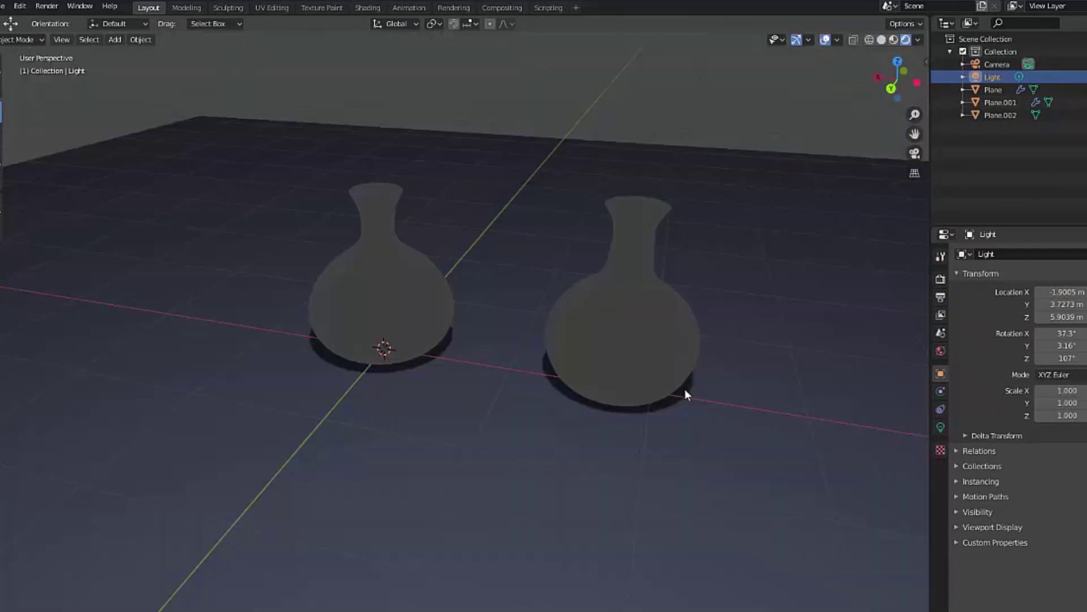
Change the scene's render engine to Cycles
{"action": "left_click", "coordinate": [940, 256]}
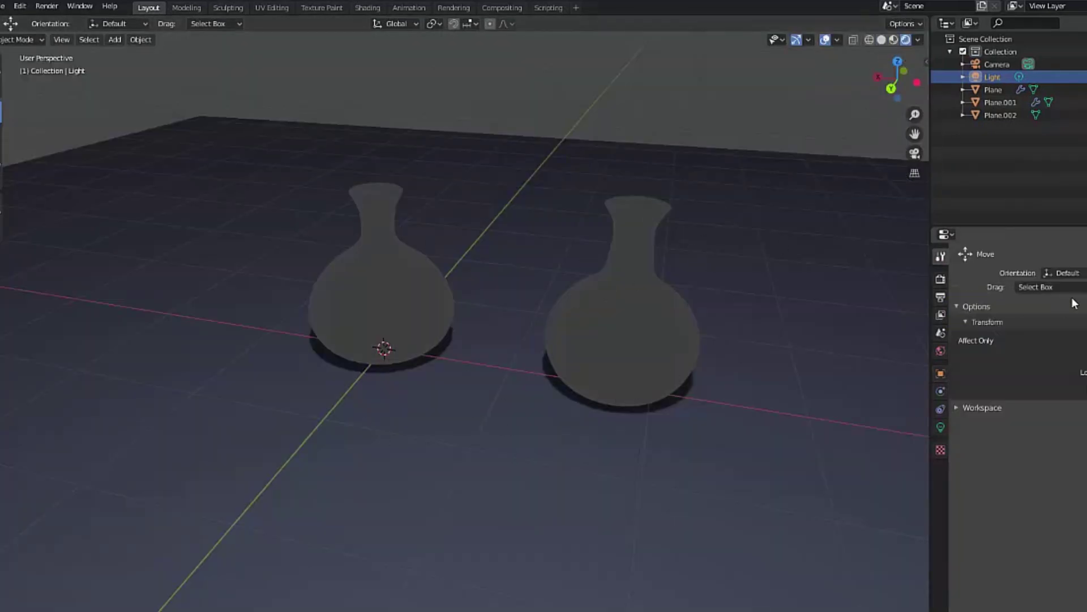
{"action": "left_click", "coordinate": [941, 277]}
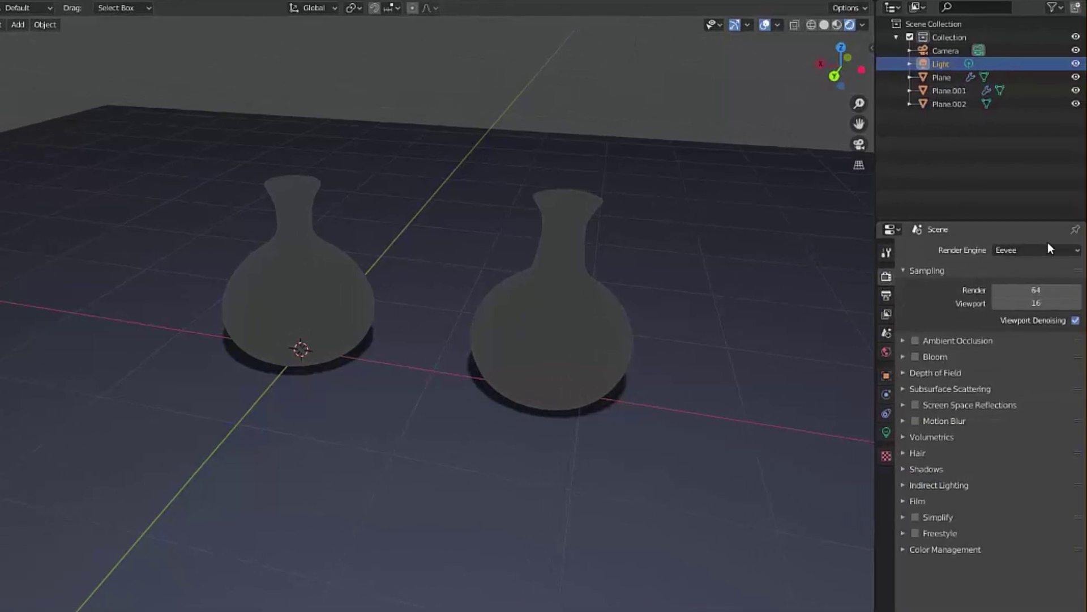
{"action": "left_click", "coordinate": [1048, 248]}
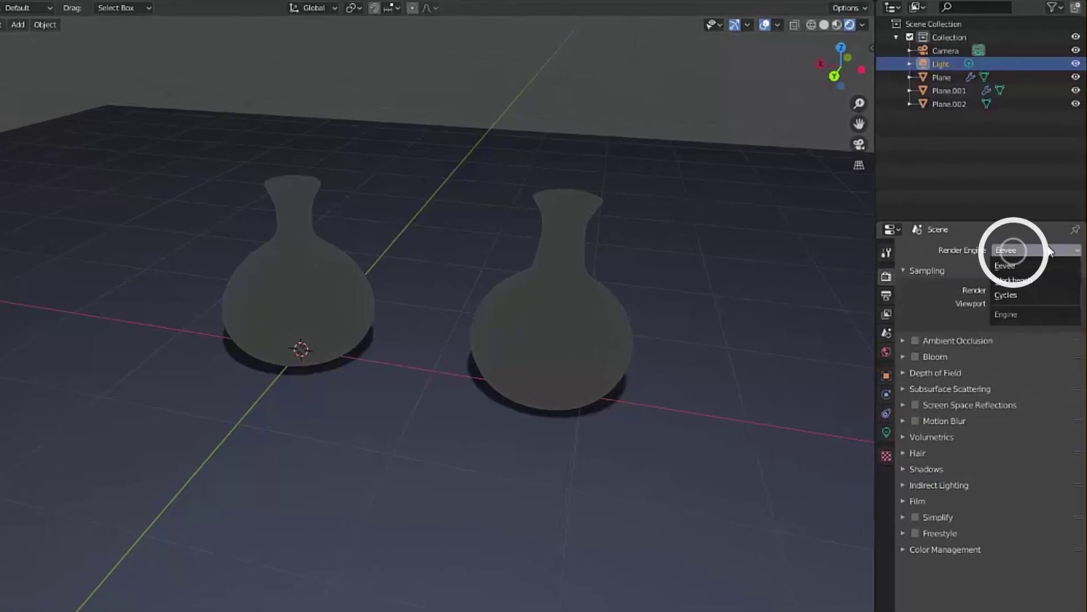
{"action": "left_click", "coordinate": [1024, 292]}
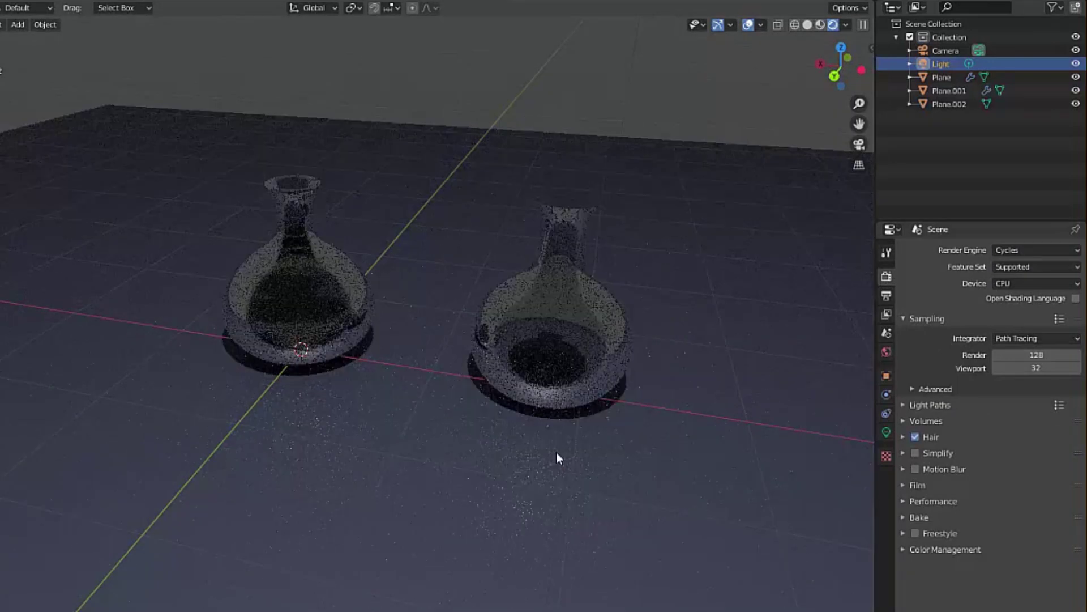
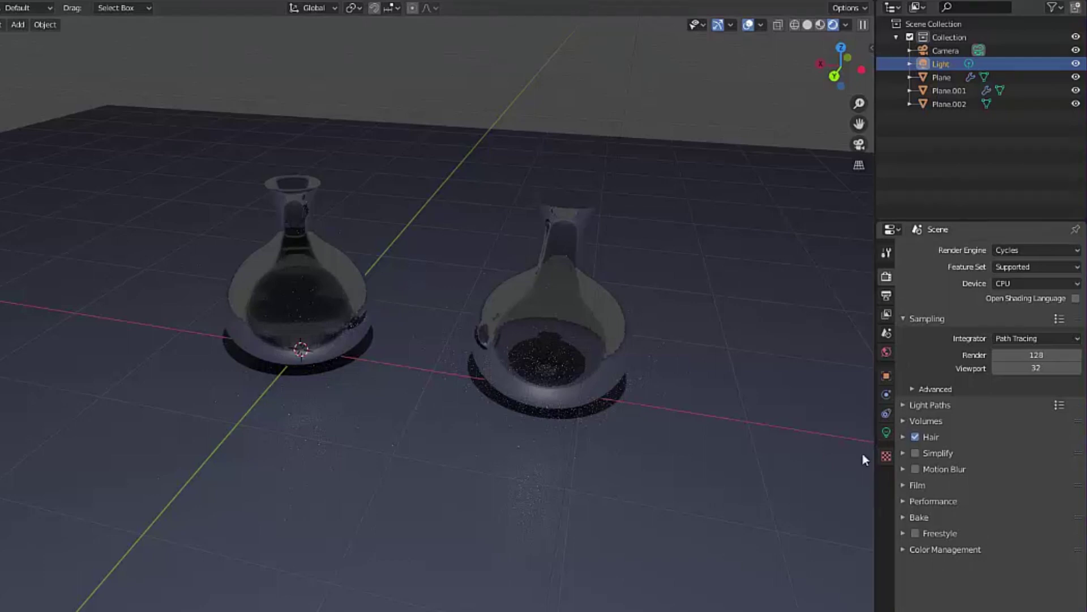
Assign an Image Texture to the color of the world background
{"action": "left_click", "coordinate": [887, 352]}
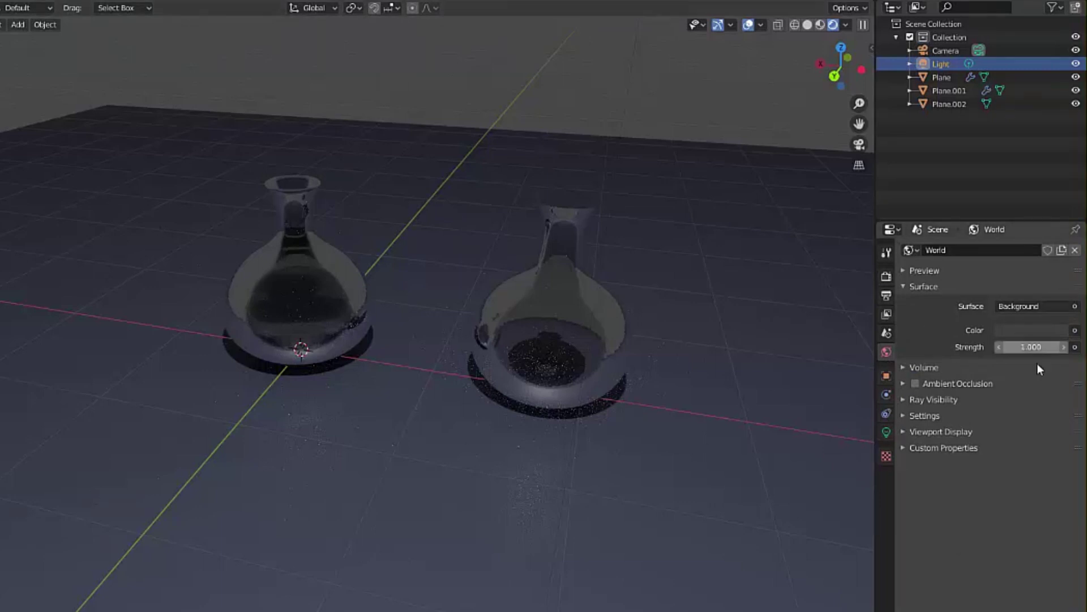
{"action": "left_click", "coordinate": [1075, 331]}
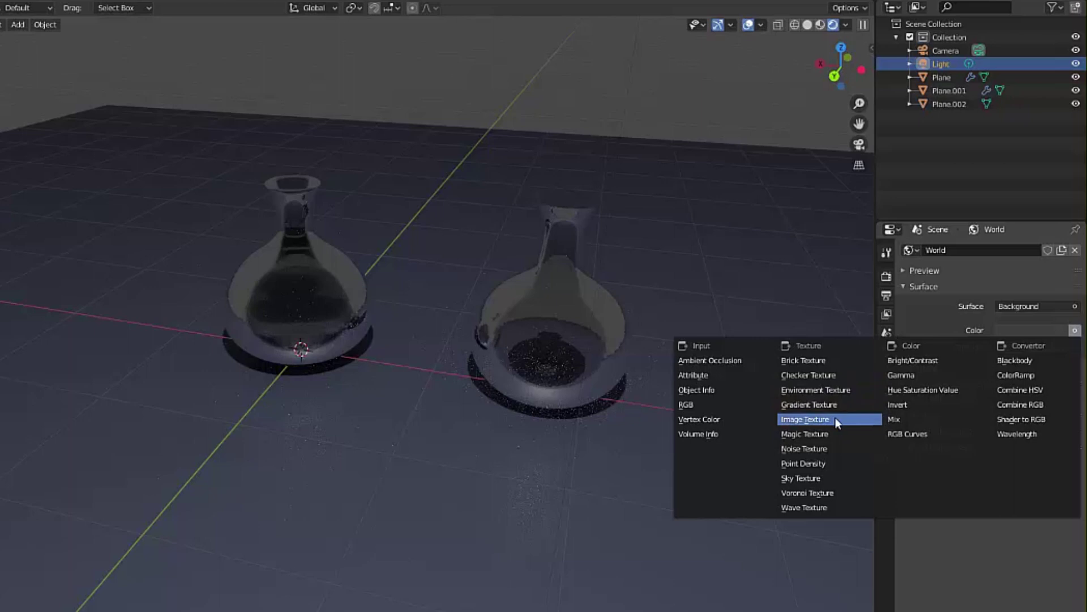
{"action": "left_click", "coordinate": [801, 421]}
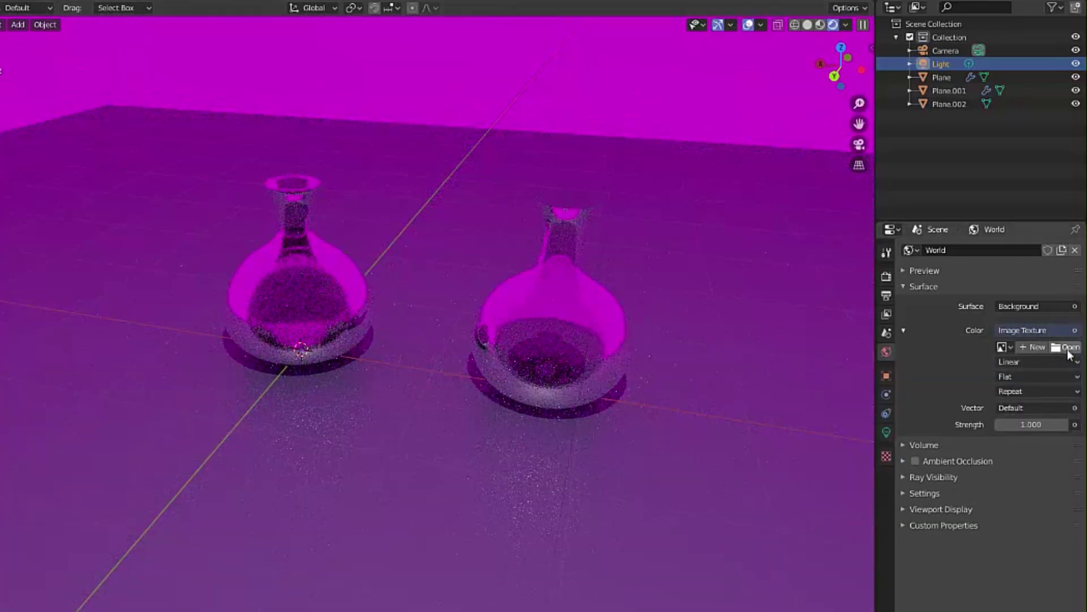
Try Alexs_Apt_2k.hdr as the image for the world background's Image Texture
{"action": "left_click", "coordinate": [1066, 346]}
{"action": "left_click", "coordinate": [445, 199]}
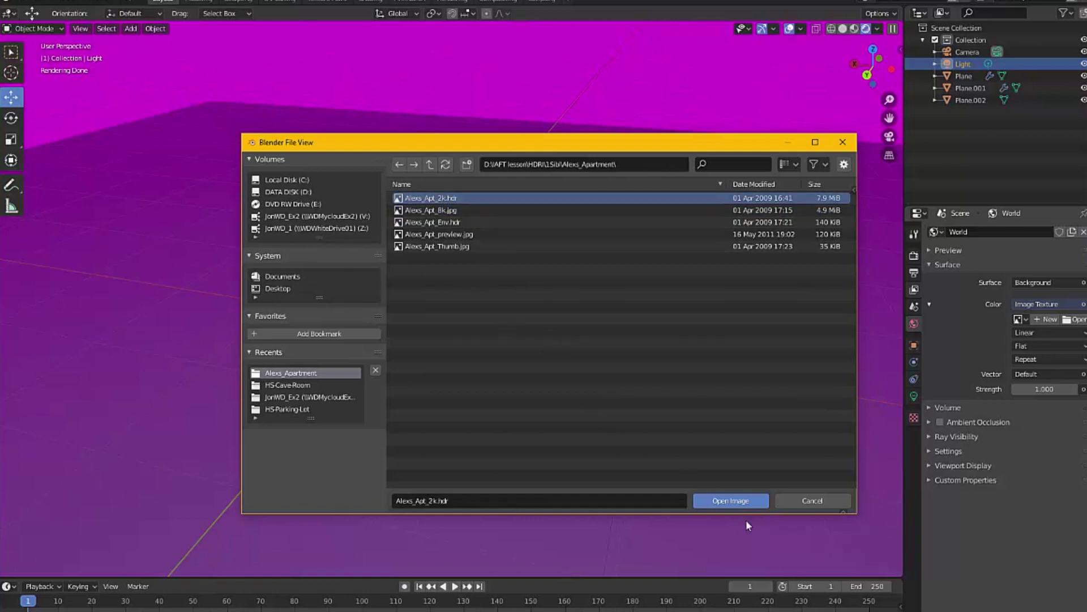
{"action": "left_click", "coordinate": [734, 502]}
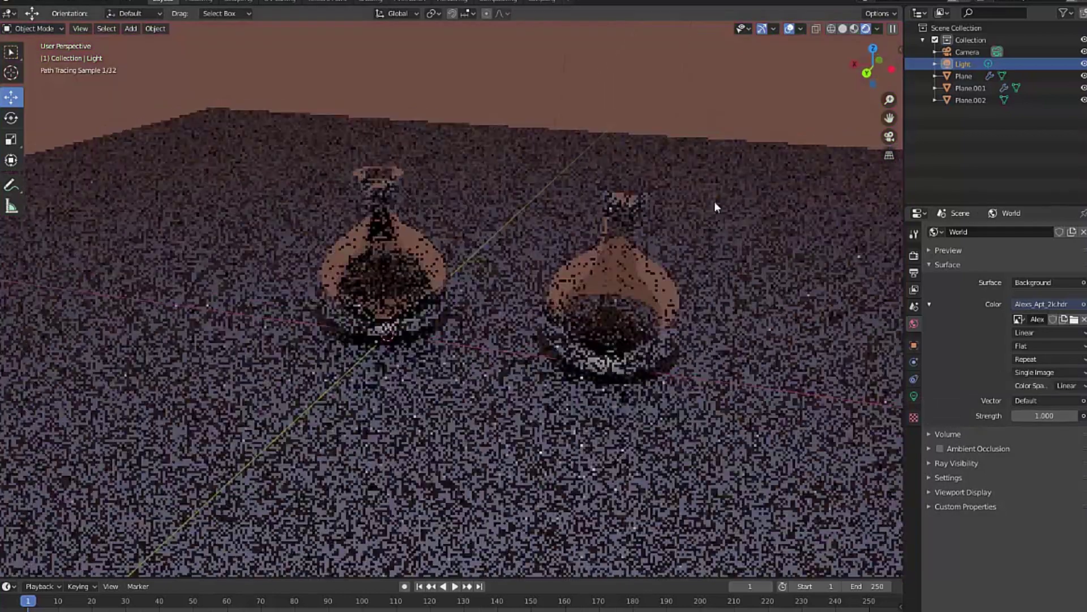
{"action": "mouse_move", "coordinate": [715, 202]}
{"action": "middle_mouse_down"}
{"action": "mouse_move", "coordinate": [697, 110]}
{"action": "mouse_move", "coordinate": [609, 126]}
{"action": "mouse_move", "coordinate": [667, 170]}
{"action": "mouse_move", "coordinate": [675, 199]}
{"action": "mouse_move", "coordinate": [354, 287]}
{"action": "middle_mouse_up"}
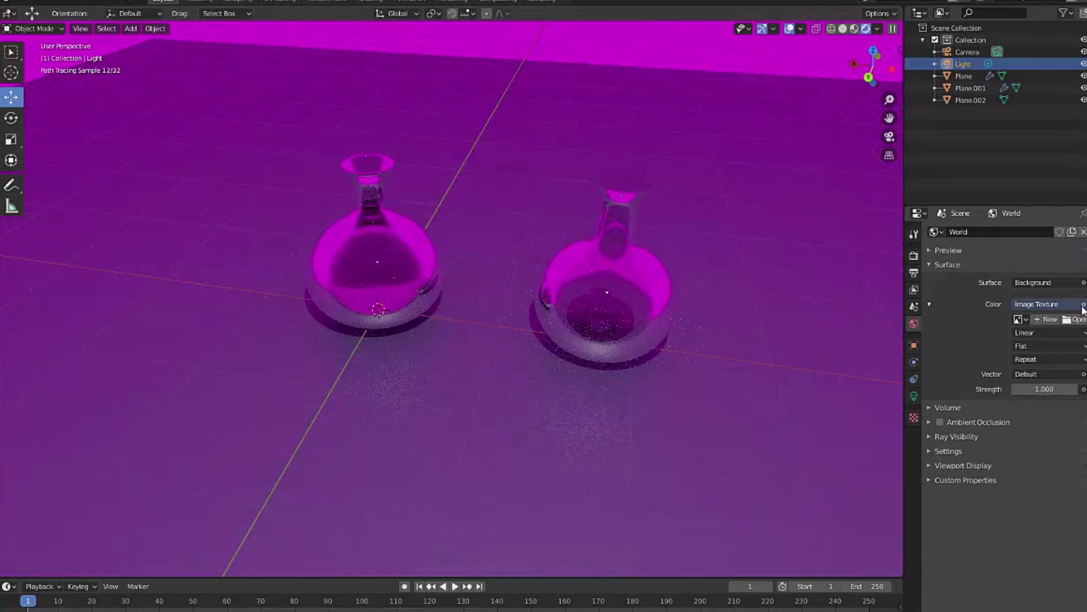
Switch the world background color to an Environment Texture and load Alexs_Apt_2k.hdr into it
{"action": "left_click", "coordinate": [1043, 304]}
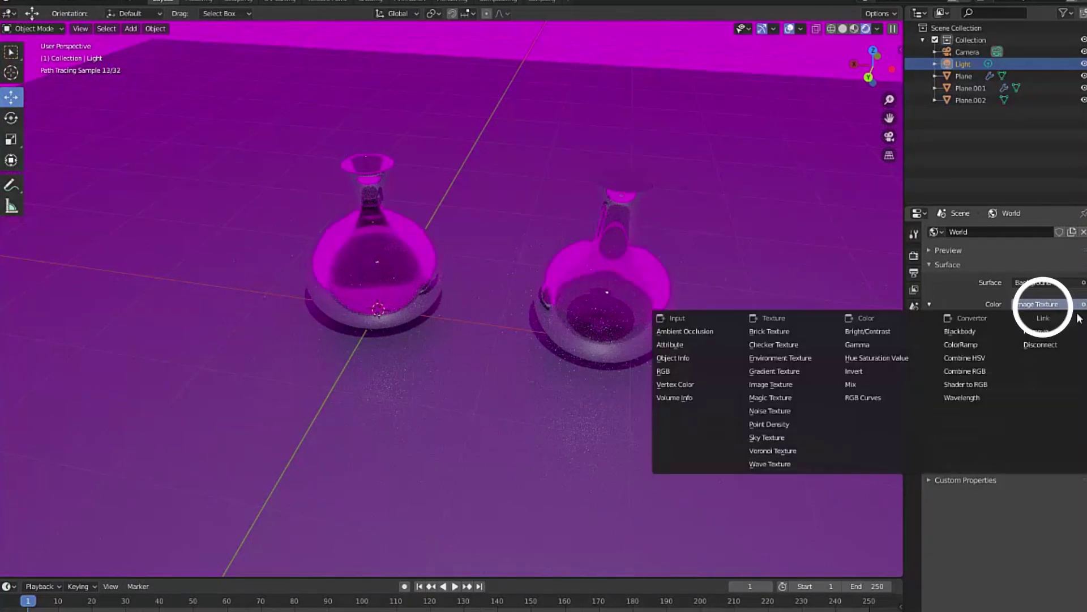
{"action": "left_click", "coordinate": [814, 356]}
{"action": "left_click", "coordinate": [1065, 319]}
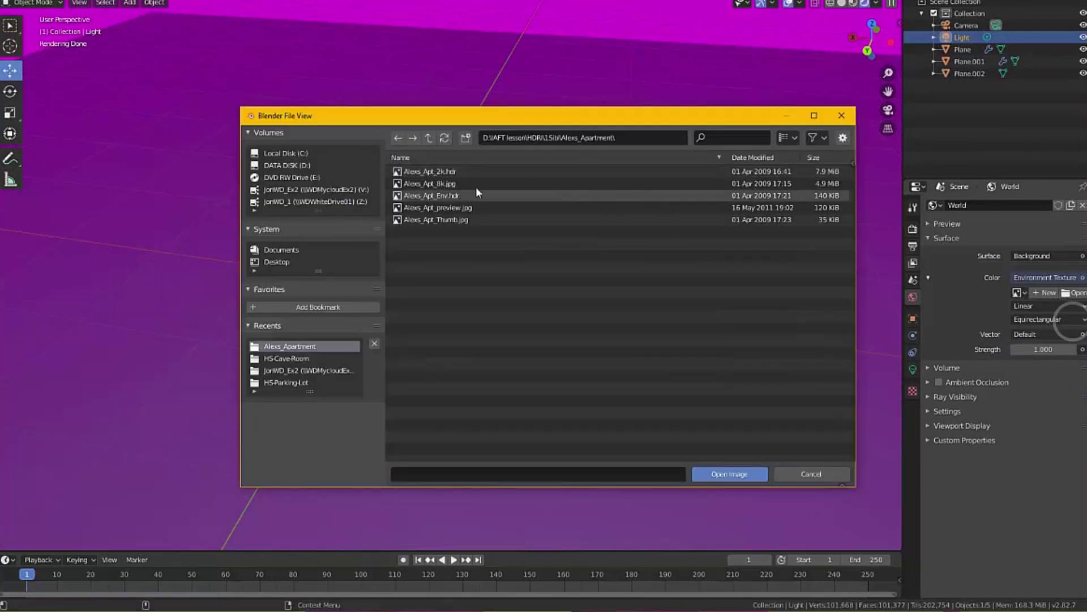
{"action": "left_click", "coordinate": [442, 171]}
{"action": "left_click", "coordinate": [735, 476]}
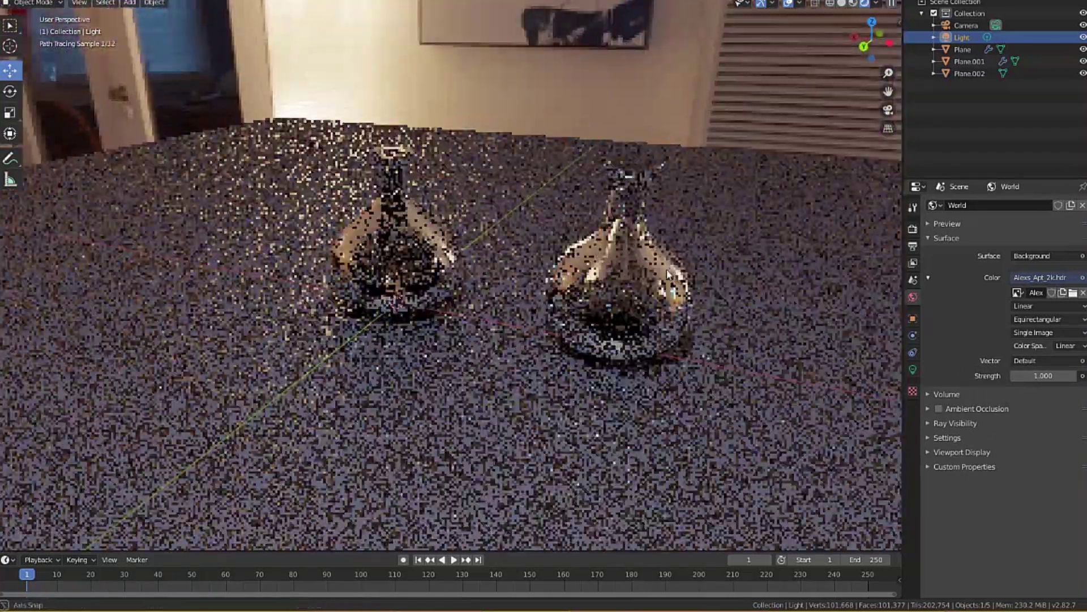
Move the left vase along the X axis by about -0.397 m, closer to the other vase
{"action": "scroll", "coordinate": [612, 287], "scroll_direction": "up", "scroll_amount": 3}
{"action": "mouse_move", "coordinate": [612, 287]}
{"action": "middle_mouse_down"}
{"action": "mouse_move", "coordinate": [553, 269]}
{"action": "mouse_move", "coordinate": [523, 296]}
{"action": "mouse_move", "coordinate": [518, 283]}
{"action": "middle_mouse_up"}
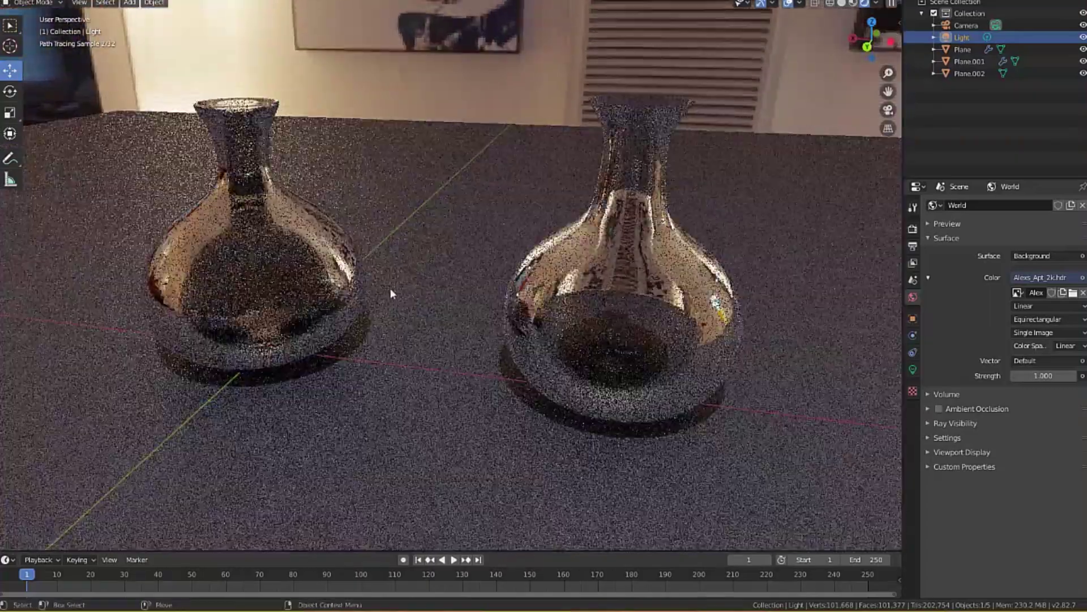
{"action": "left_click", "coordinate": [281, 277]}
{"action": "key", "text": "g"}
{"action": "key", "text": "x"}
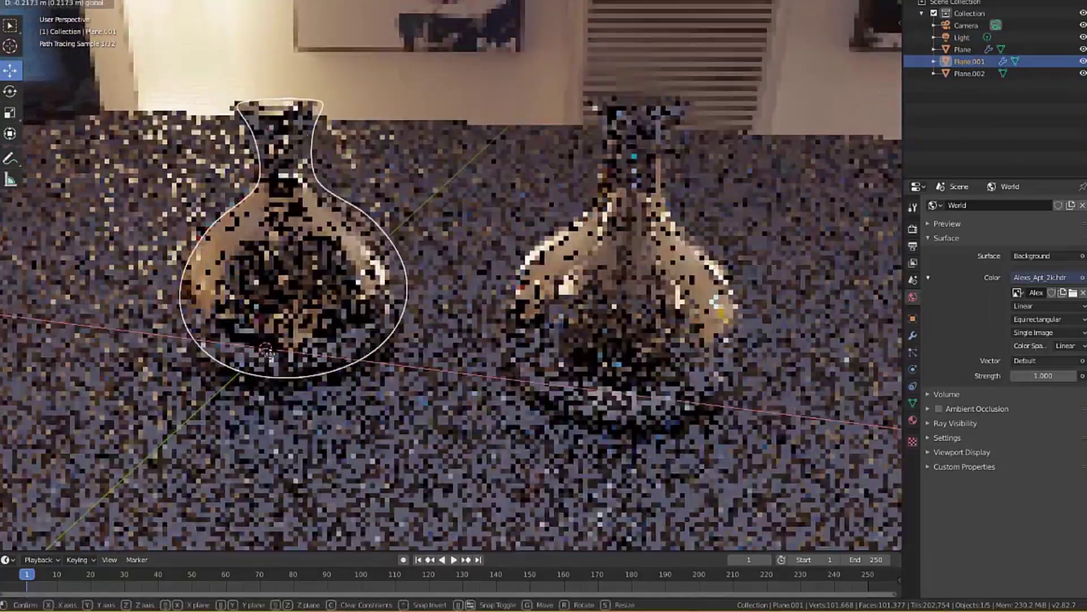
{"action": "left_click", "coordinate": [461, 308]}
{"action": "middle_click_drag", "start_coordinate": [461, 308], "coordinate": [469, 241]}
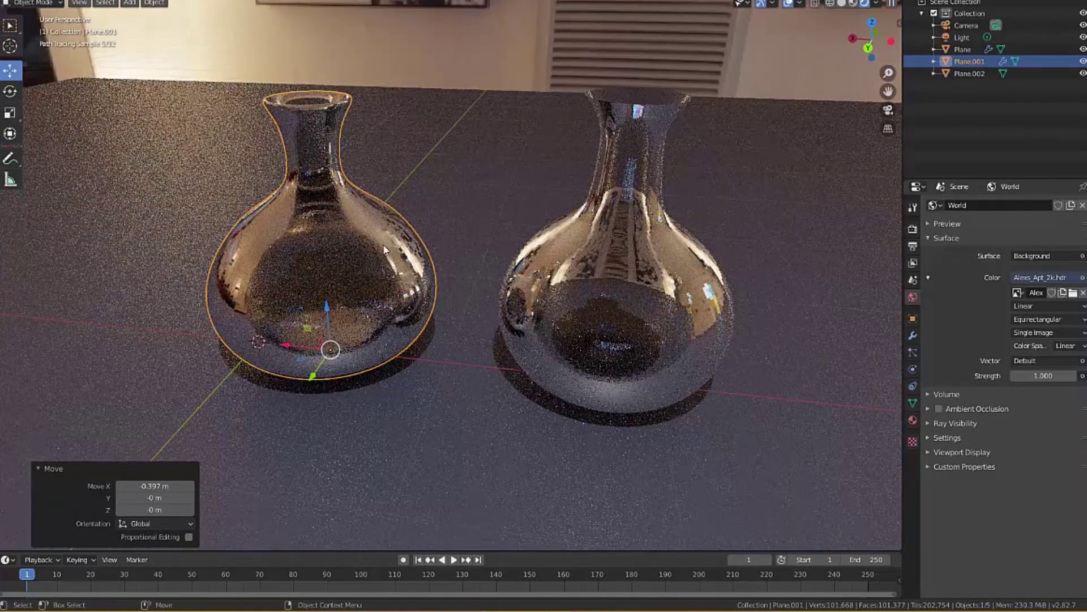
{"action": "middle_click_drag", "start_coordinate": [385, 252], "coordinate": [313, 102]}
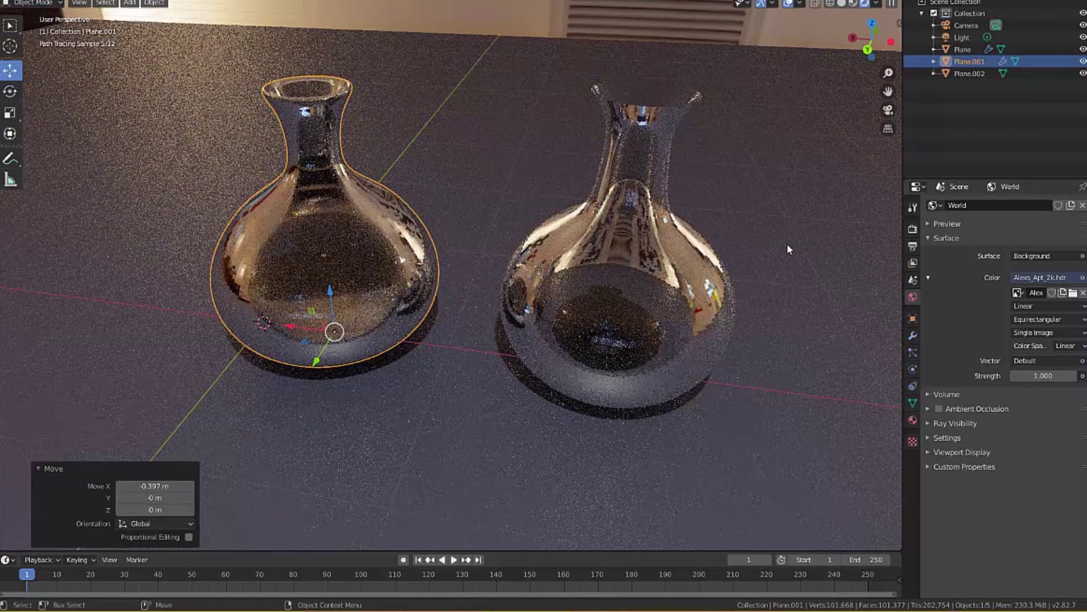
Set the IOR of the right vase's glass material to 1.2
{"action": "left_click", "coordinate": [654, 309]}
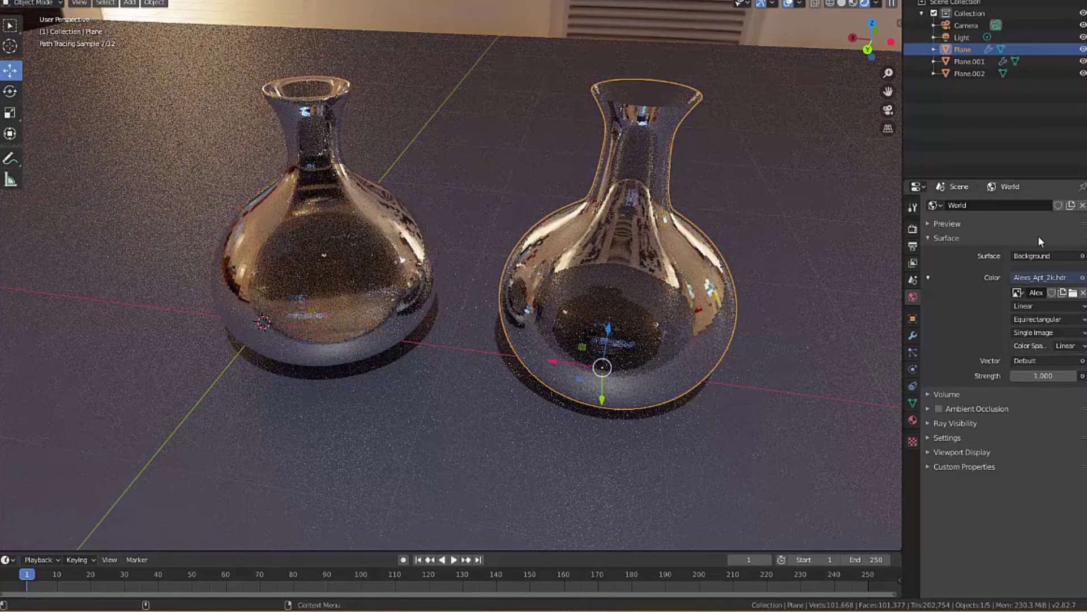
{"action": "left_click", "coordinate": [912, 420]}
{"action": "left_click", "coordinate": [1042, 579]}
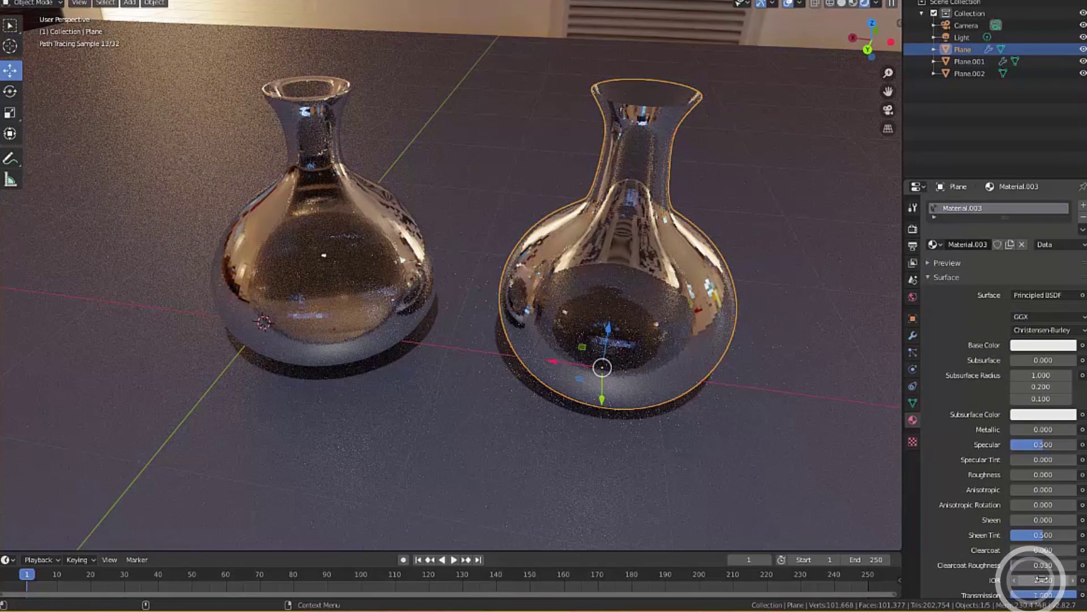
{"action": "left_click", "coordinate": [1048, 580]}
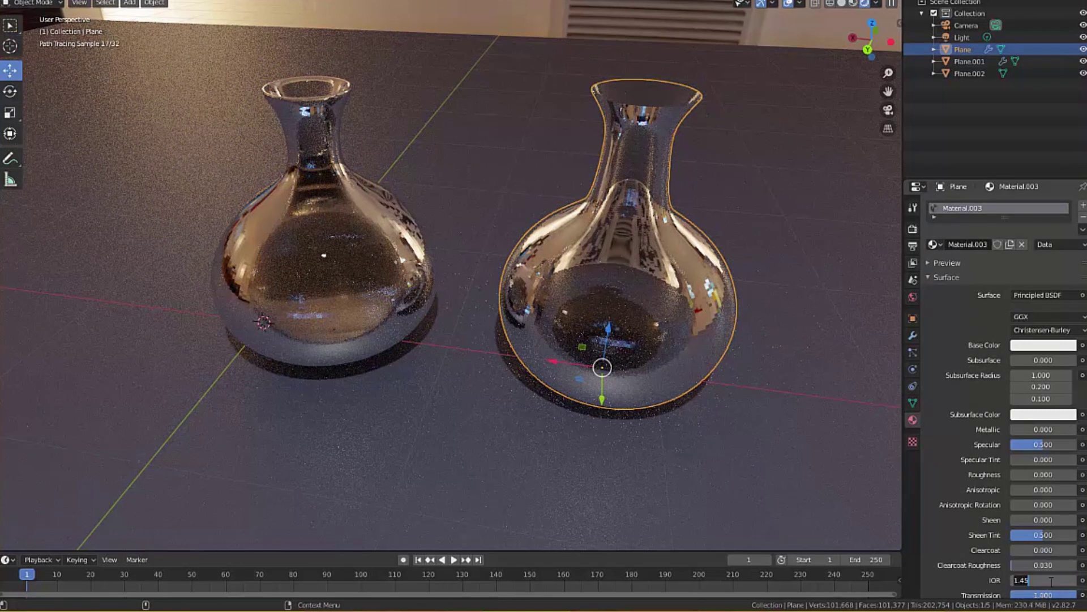
{"action": "type", "text": "1.2"}
{"action": "key", "text": "Return"}
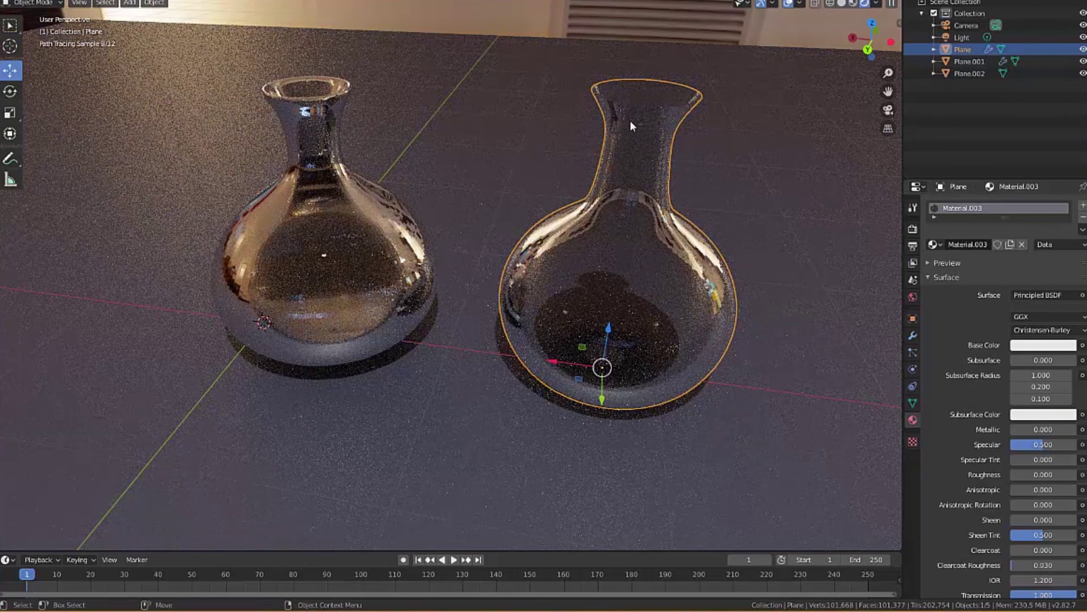
Set the IOR of the left vase's glass material to 1.2
{"action": "left_click", "coordinate": [314, 253]}
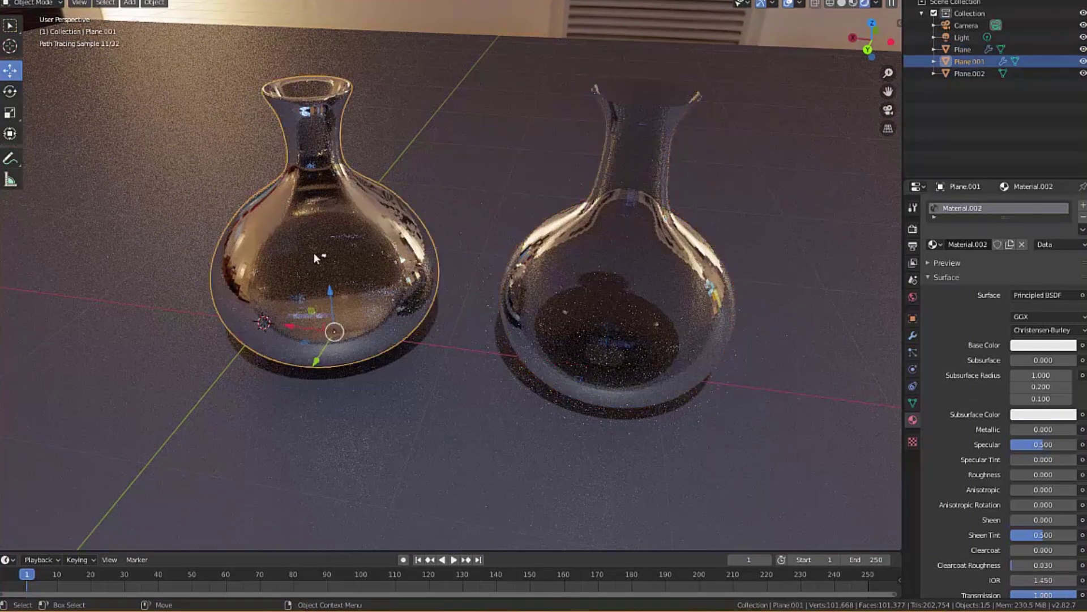
{"action": "left_click", "coordinate": [1046, 578]}
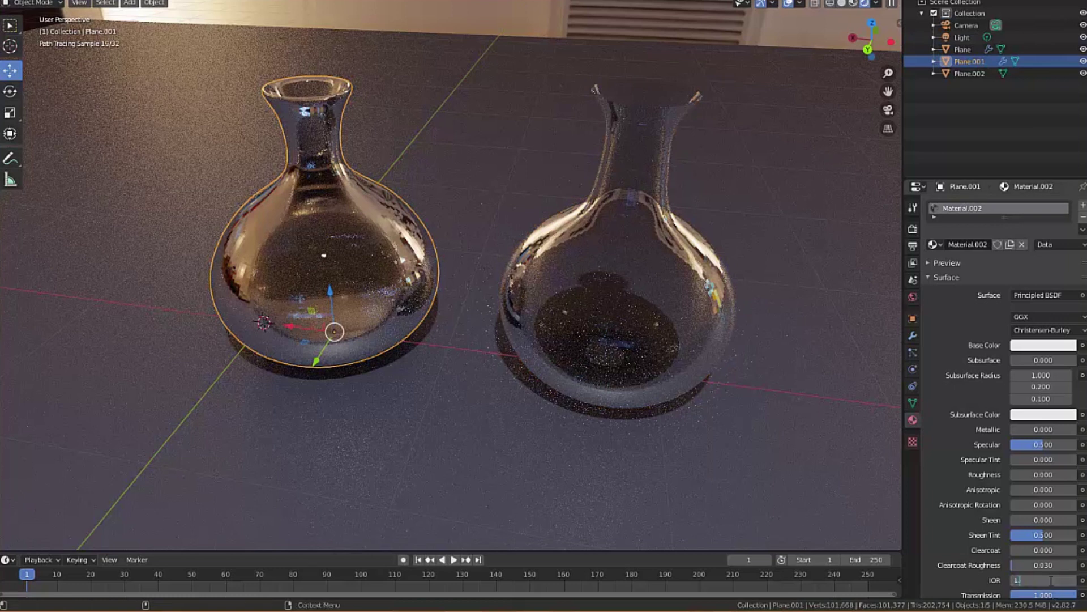
{"action": "key", "text": "Return"}
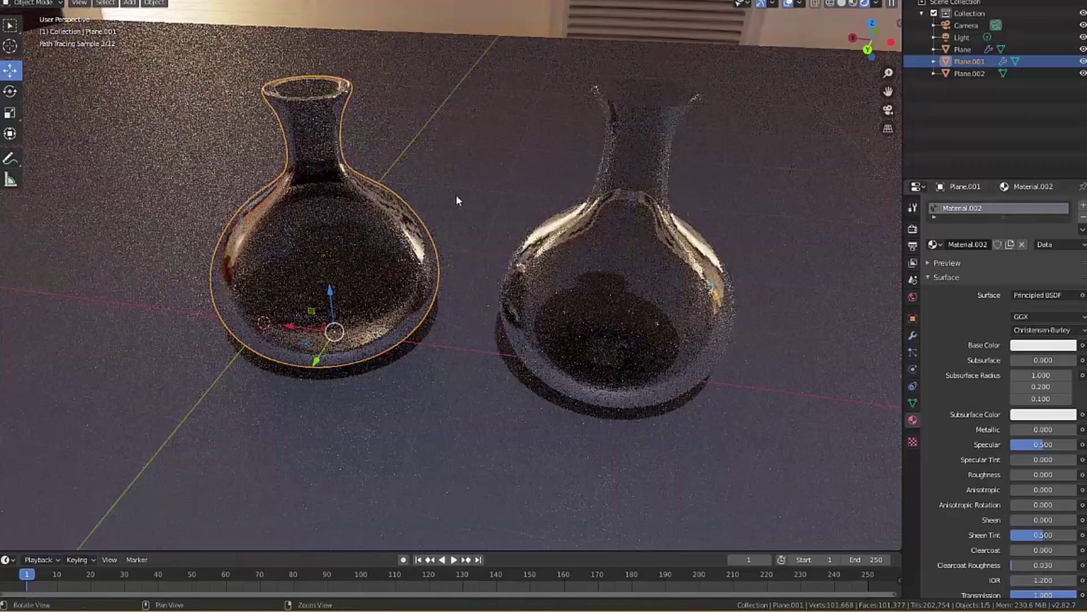
Lower the IOR of the left vase's glass material to 1.13
{"action": "mouse_move", "coordinate": [456, 200]}
{"action": "middle_mouse_down"}
{"action": "mouse_move", "coordinate": [467, 192]}
{"action": "mouse_move", "coordinate": [447, 219]}
{"action": "middle_mouse_up"}
{"action": "scroll", "coordinate": [540, 210], "scroll_direction": "up", "scroll_amount": 3}
{"action": "middle_click_drag", "start_coordinate": [539, 210], "coordinate": [575, 209]}
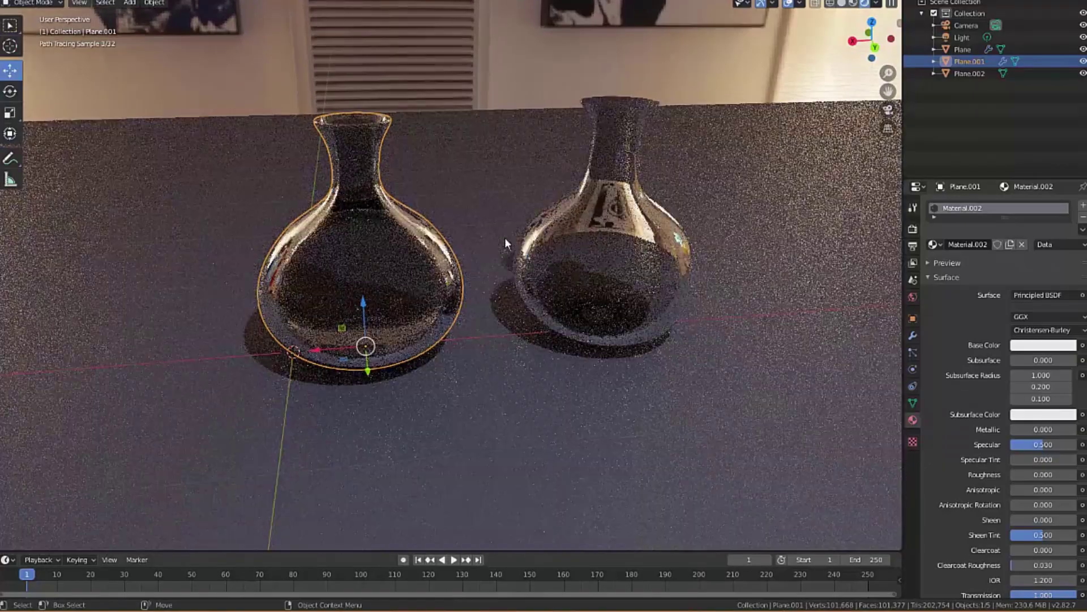
{"action": "middle_click_drag", "start_coordinate": [505, 237], "coordinate": [521, 213]}
{"action": "scroll", "coordinate": [518, 232], "scroll_direction": "up", "scroll_amount": 3}
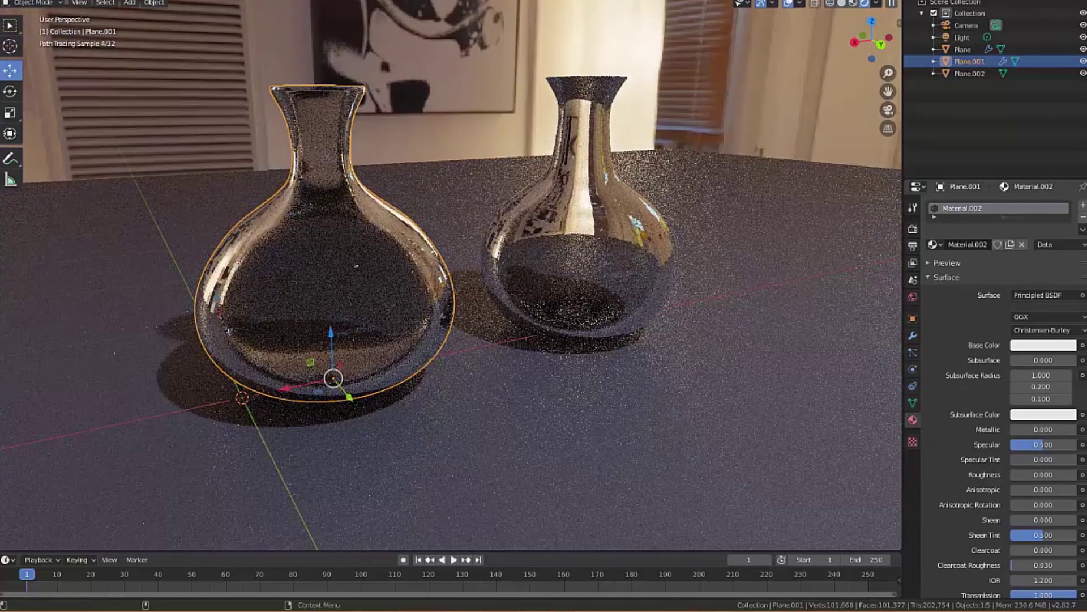
{"action": "left_click", "coordinate": [1026, 580]}
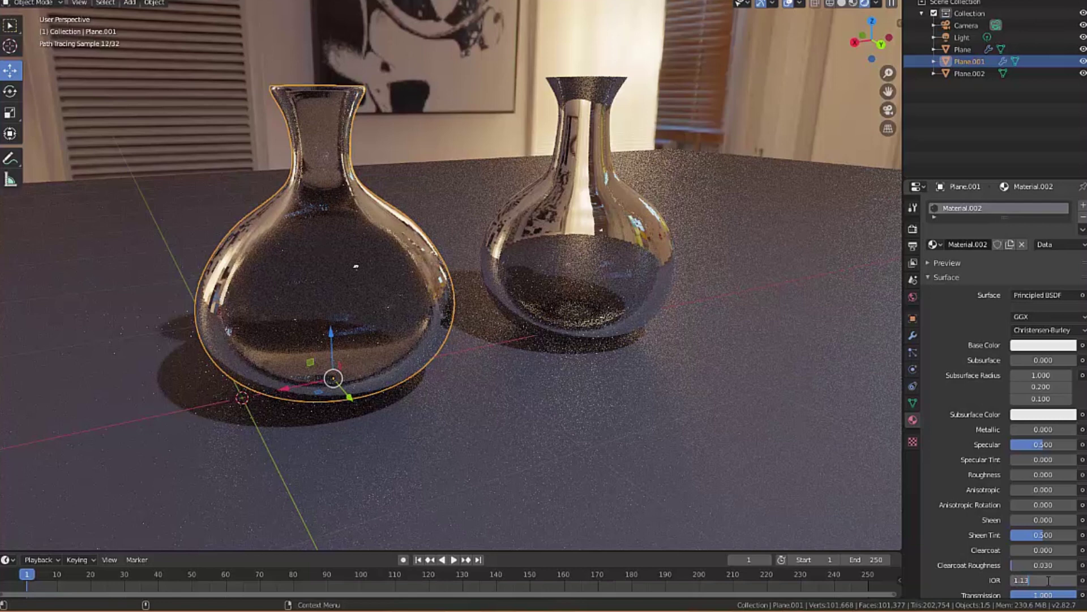
{"action": "key", "text": "Return"}
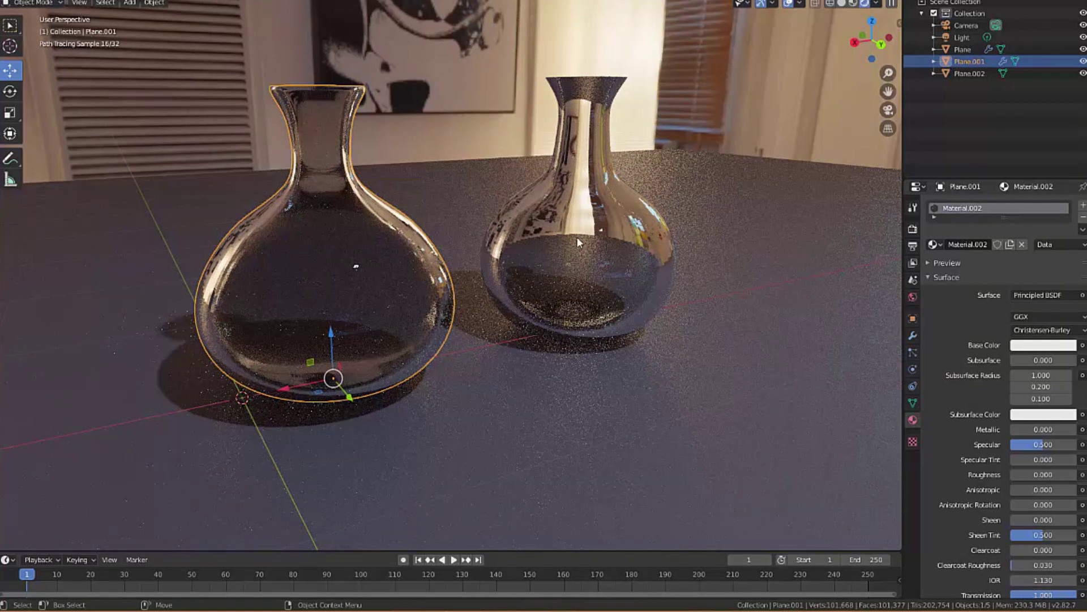
Lower the IOR of the right vase's glass material to 1.12
{"action": "left_click", "coordinate": [600, 234]}
{"action": "double_click", "coordinate": [1026, 580]}
{"action": "type", "text": "1.2"}
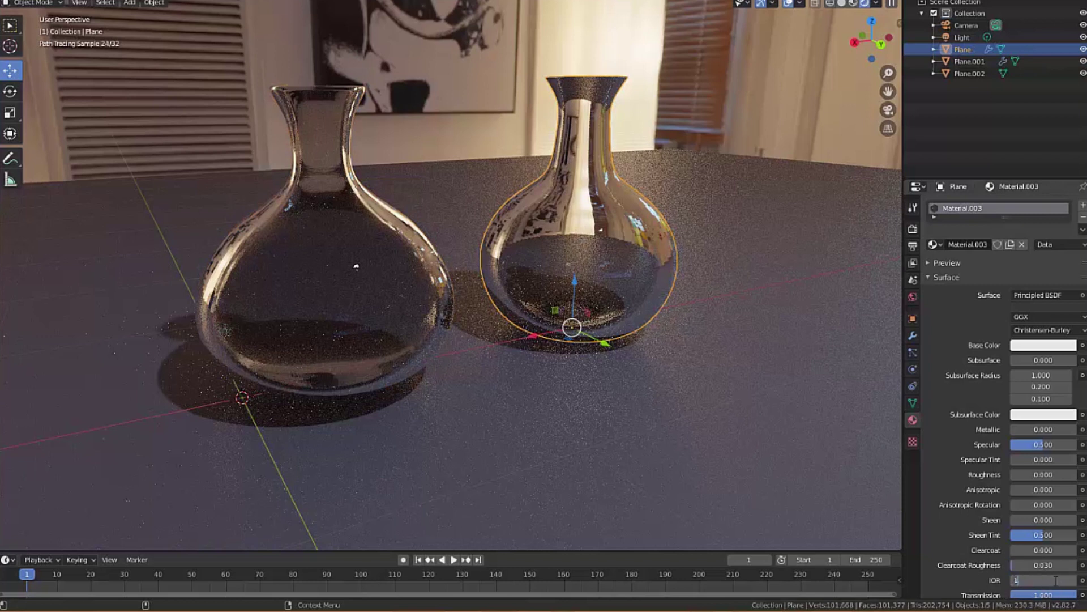
{"action": "type", "text": "2"}
{"action": "key", "text": "Return"}
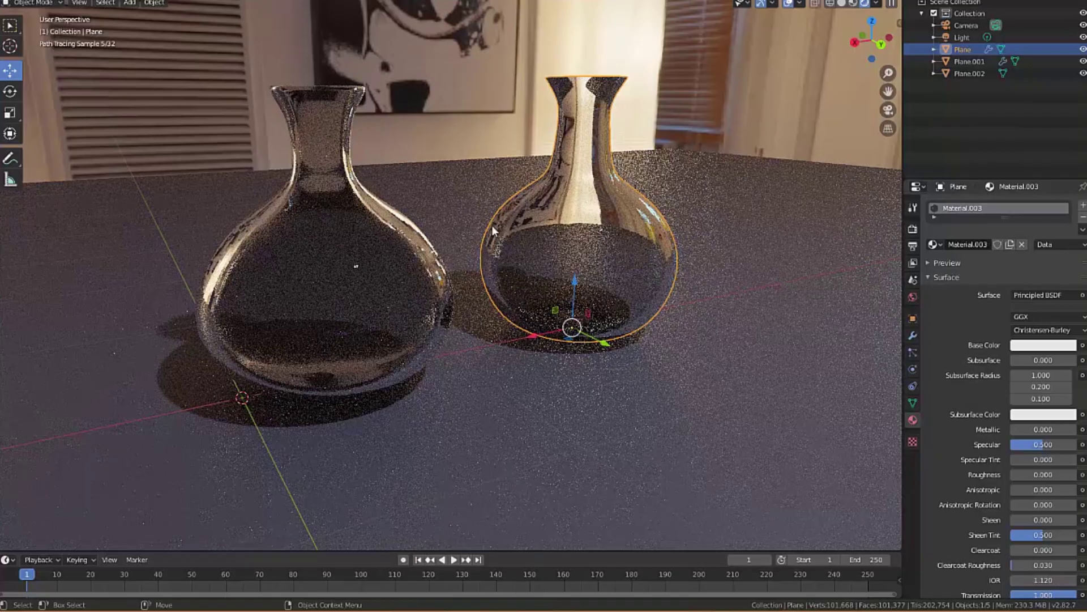
Select the point light and adjust its power to about 1002.1 W
{"action": "mouse_move", "coordinate": [685, 257]}
{"action": "middle_mouse_down"}
{"action": "mouse_move", "coordinate": [677, 263]}
{"action": "mouse_move", "coordinate": [682, 244]}
{"action": "mouse_move", "coordinate": [588, 283]}
{"action": "mouse_move", "coordinate": [631, 235]}
{"action": "mouse_move", "coordinate": [650, 270]}
{"action": "mouse_move", "coordinate": [631, 242]}
{"action": "middle_mouse_up"}
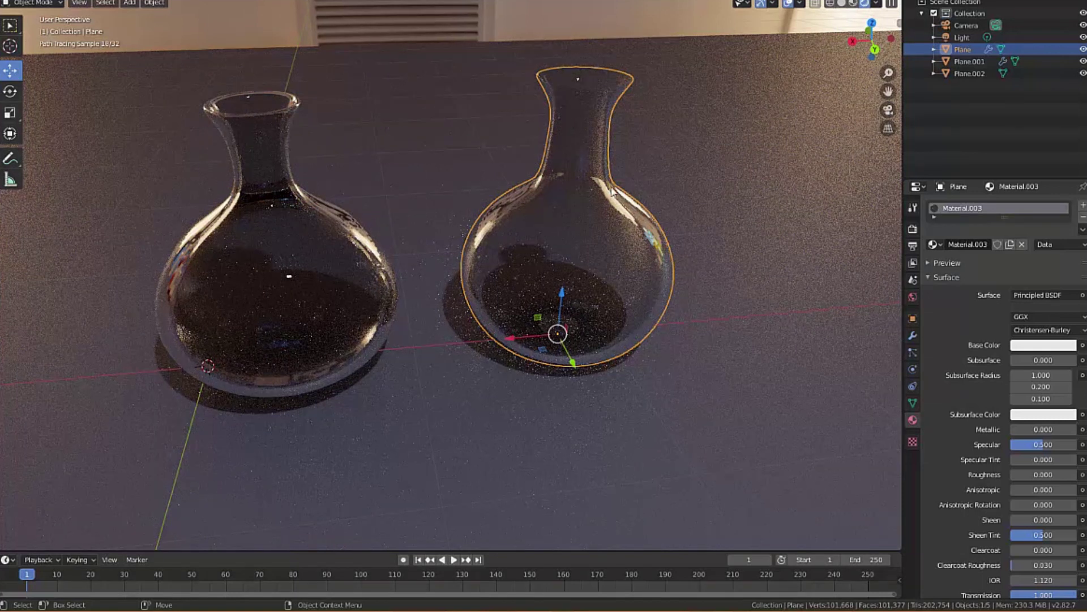
{"action": "middle_click_drag", "start_coordinate": [582, 139], "coordinate": [601, 134]}
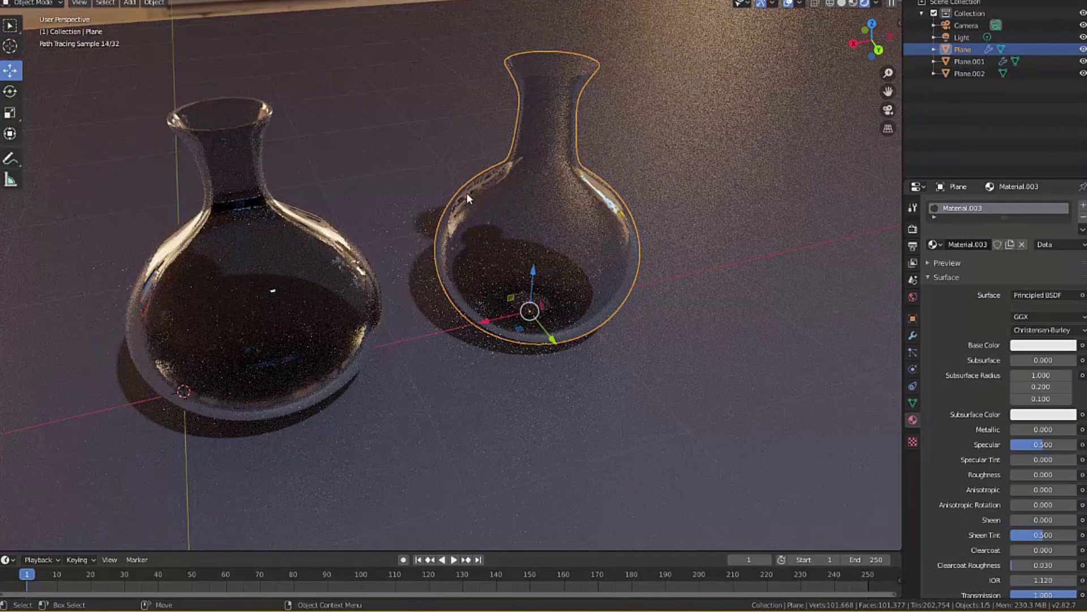
{"action": "left_click", "coordinate": [962, 37]}
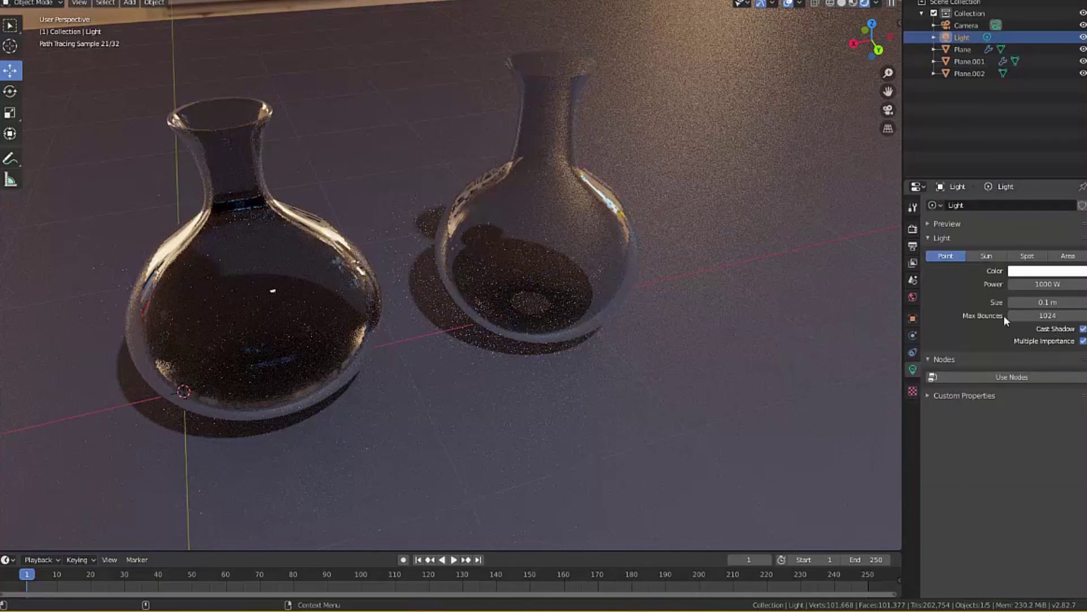
{"action": "left_click_drag", "start_coordinate": [1048, 284], "coordinate": [1031, 283]}
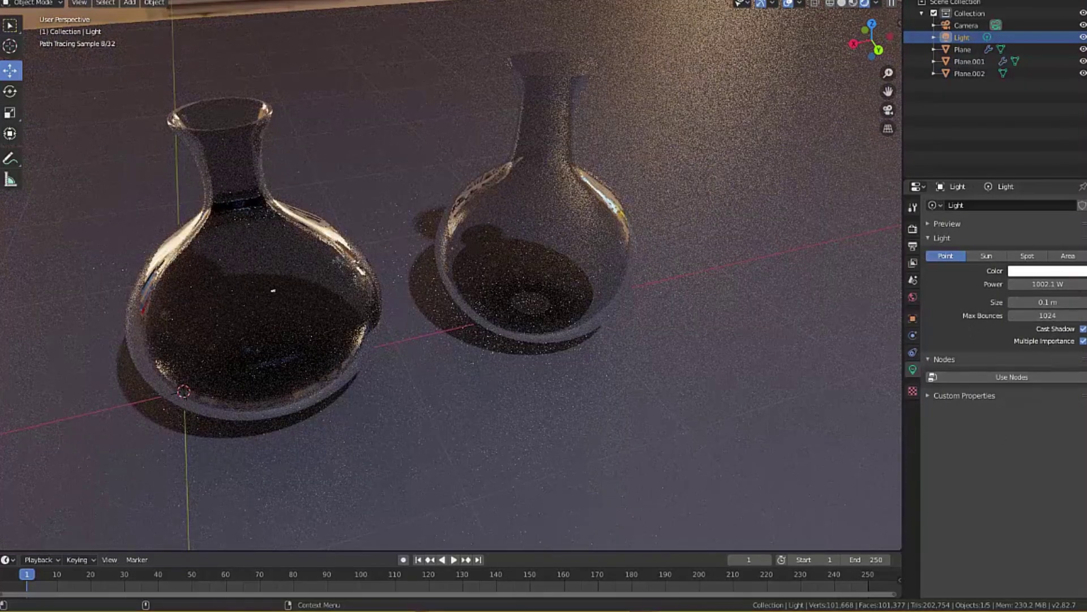
Set the strength of the world background to 2
{"action": "left_click", "coordinate": [912, 297]}
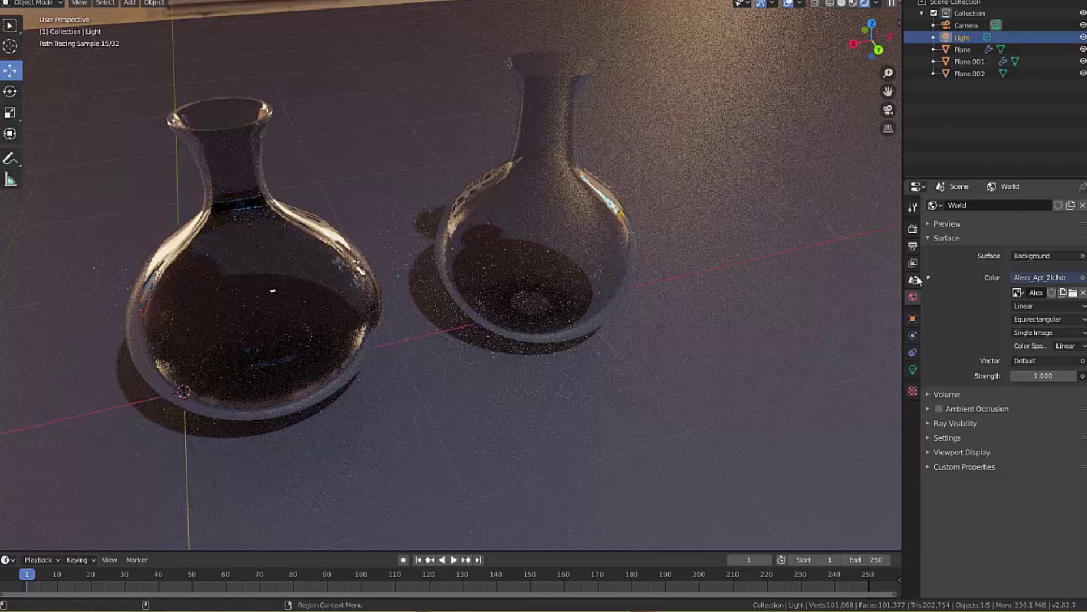
{"action": "left_click", "coordinate": [912, 319]}
{"action": "left_click", "coordinate": [911, 298]}
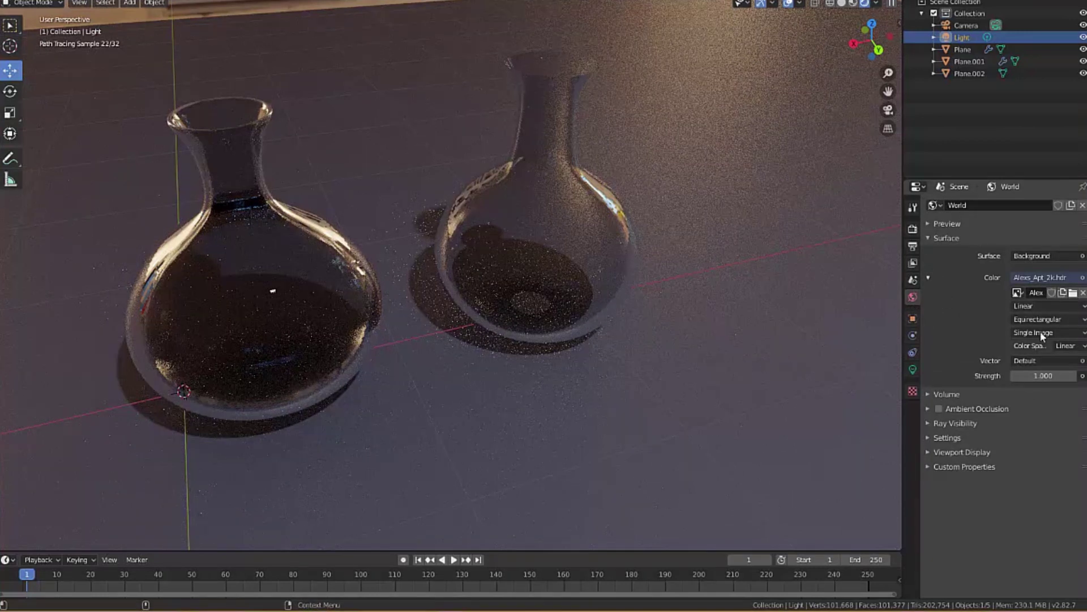
{"action": "double_click", "coordinate": [1039, 376]}
{"action": "type", "text": "2"}
{"action": "key", "text": "Return"}
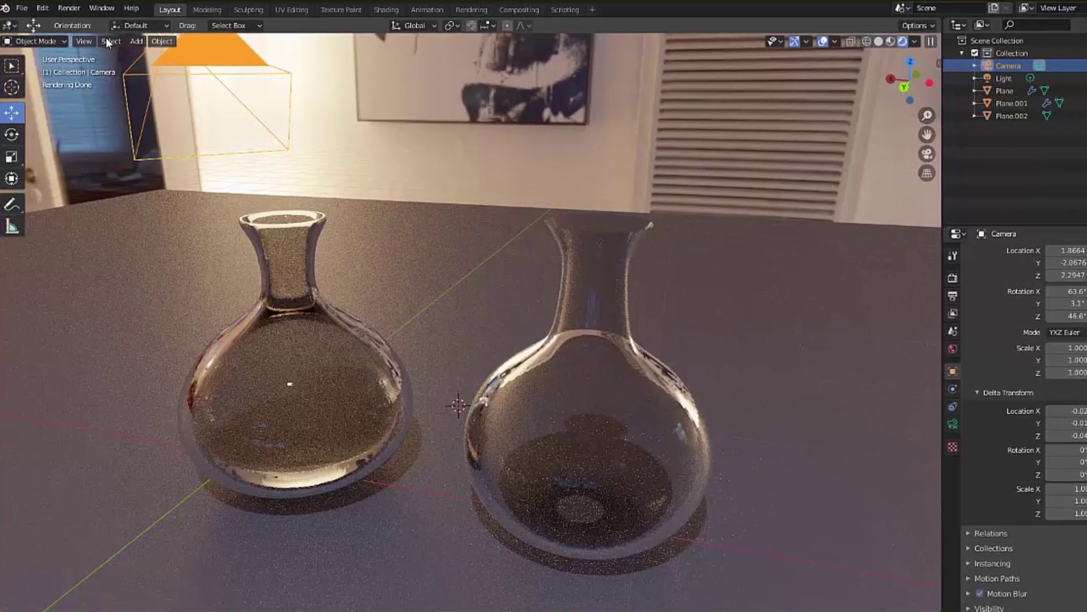
Look through the active camera and adjust its location to Y -2.0976 m and Z 2.3047 m
{"action": "left_click", "coordinate": [84, 42]}
{"action": "left_click", "coordinate": [105, 167]}
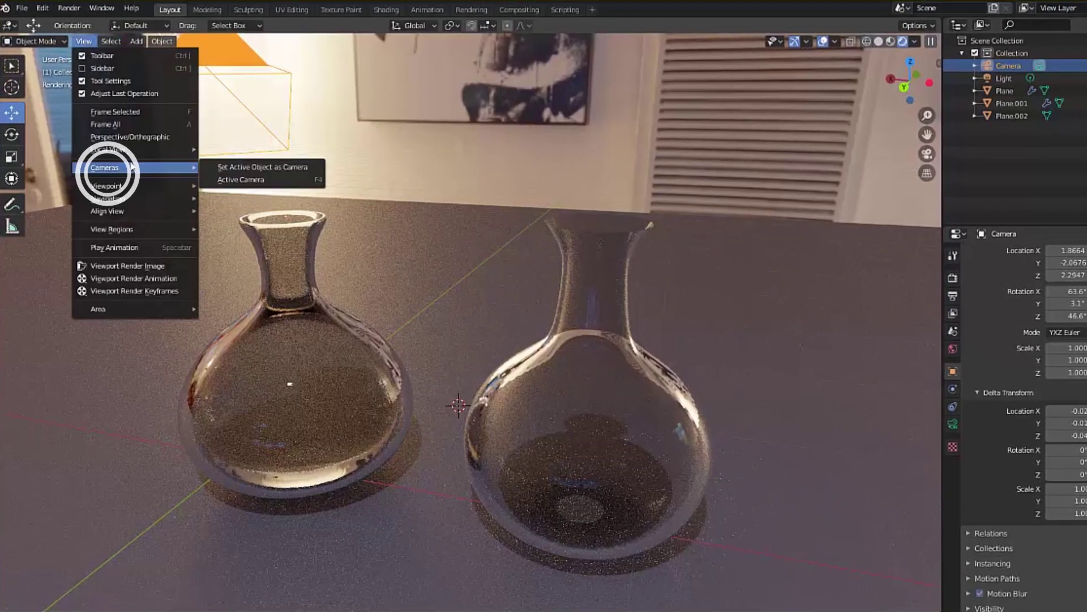
{"action": "left_click", "coordinate": [243, 179]}
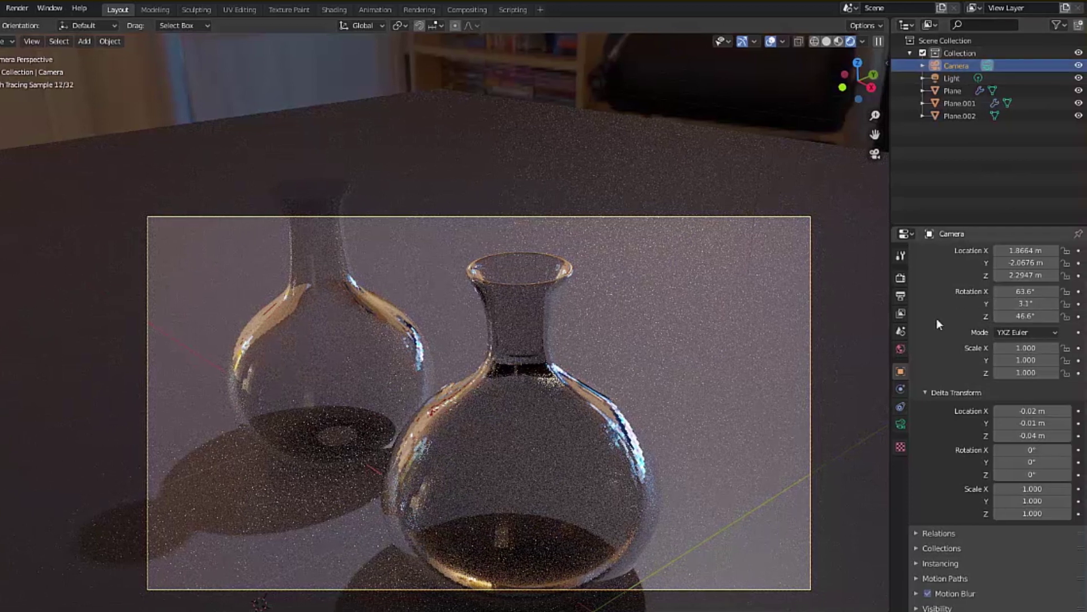
{"action": "left_click", "coordinate": [901, 389]}
{"action": "left_click", "coordinate": [901, 371]}
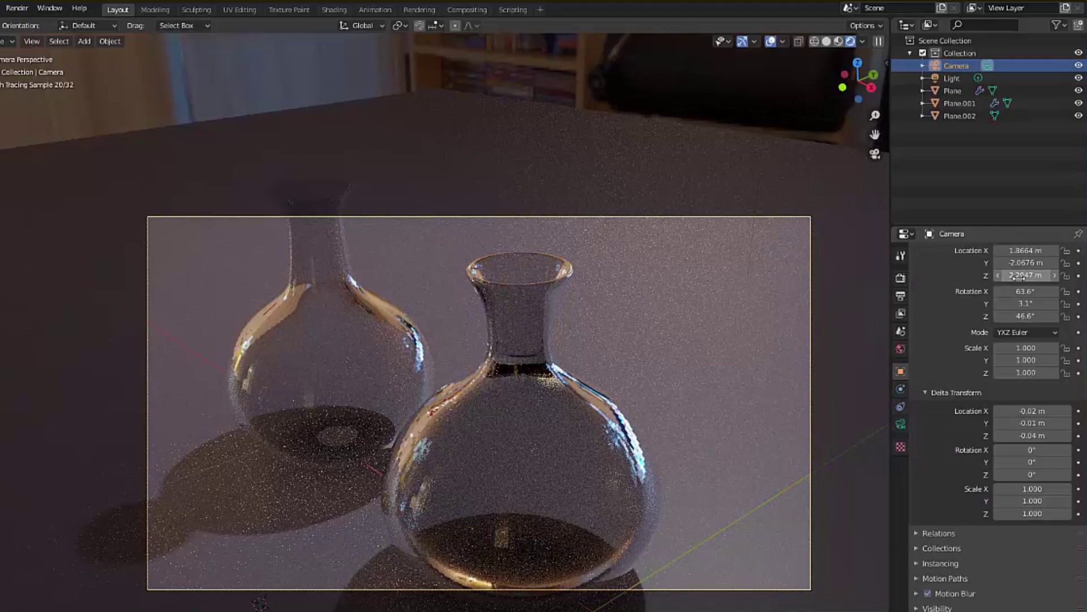
{"action": "mouse_move", "coordinate": [1019, 276]}
{"action": "left_mouse_down"}
{"action": "mouse_move", "coordinate": [1009, 262]}
{"action": "mouse_move", "coordinate": [1042, 249]}
{"action": "left_mouse_up"}
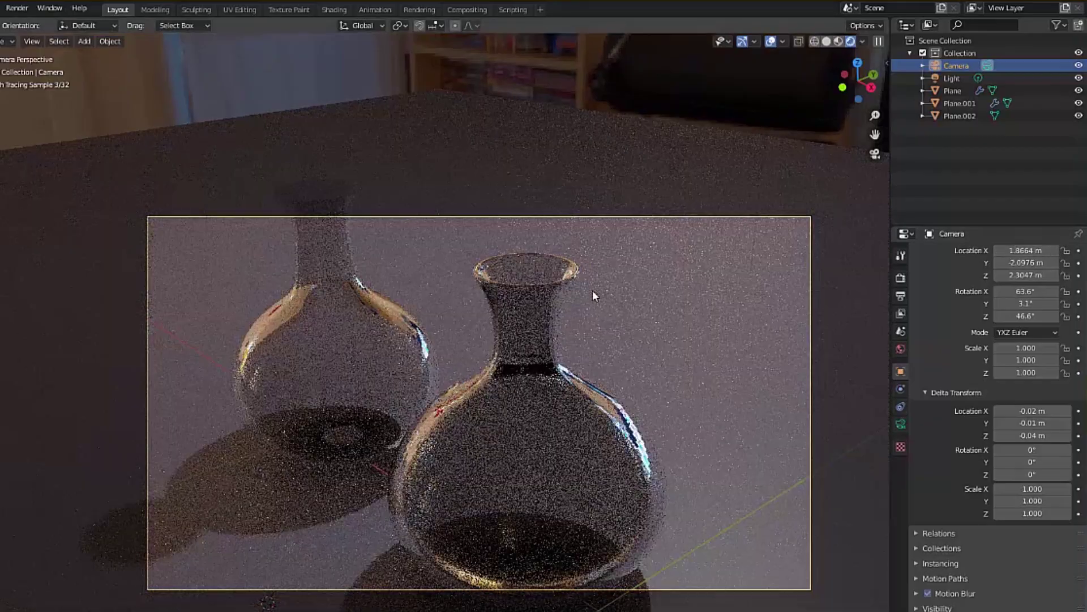
Move the camera about 0.452 m in X, -0.31 m in Y and -0.0607 m in Z, and return to the active camera view
{"action": "mouse_move", "coordinate": [549, 297]}
{"action": "middle_mouse_down"}
{"action": "mouse_move", "coordinate": [557, 280]}
{"action": "mouse_move", "coordinate": [502, 353]}
{"action": "middle_mouse_up"}
{"action": "scroll", "coordinate": [502, 358], "scroll_direction": "down", "scroll_amount": 2}
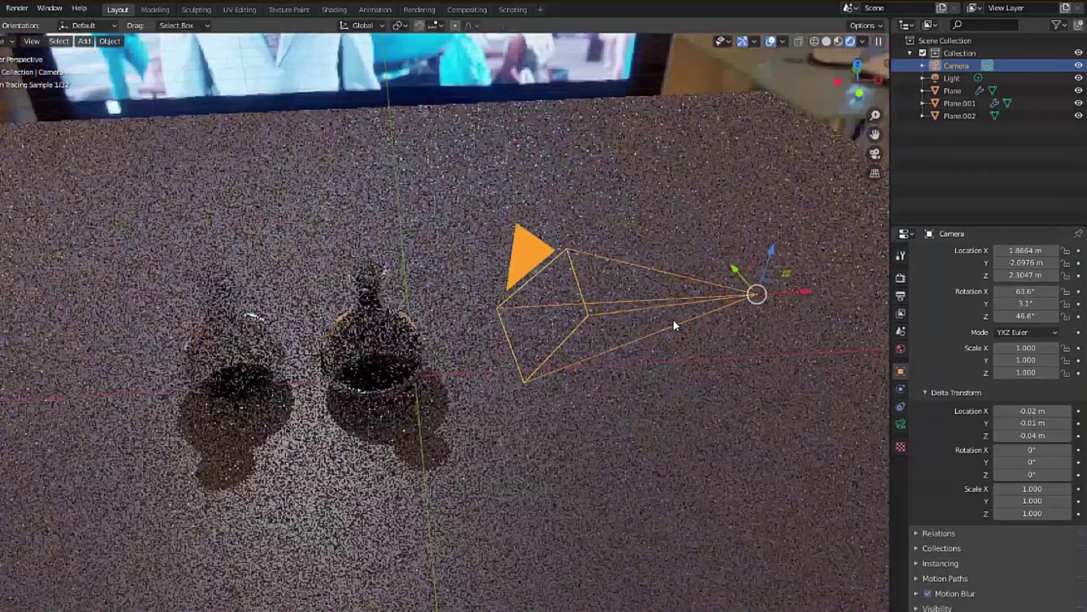
{"action": "mouse_move", "coordinate": [815, 296]}
{"action": "middle_mouse_down"}
{"action": "mouse_move", "coordinate": [838, 356]}
{"action": "mouse_move", "coordinate": [680, 284]}
{"action": "mouse_move", "coordinate": [701, 393]}
{"action": "middle_mouse_up"}
{"action": "key", "text": "g"}
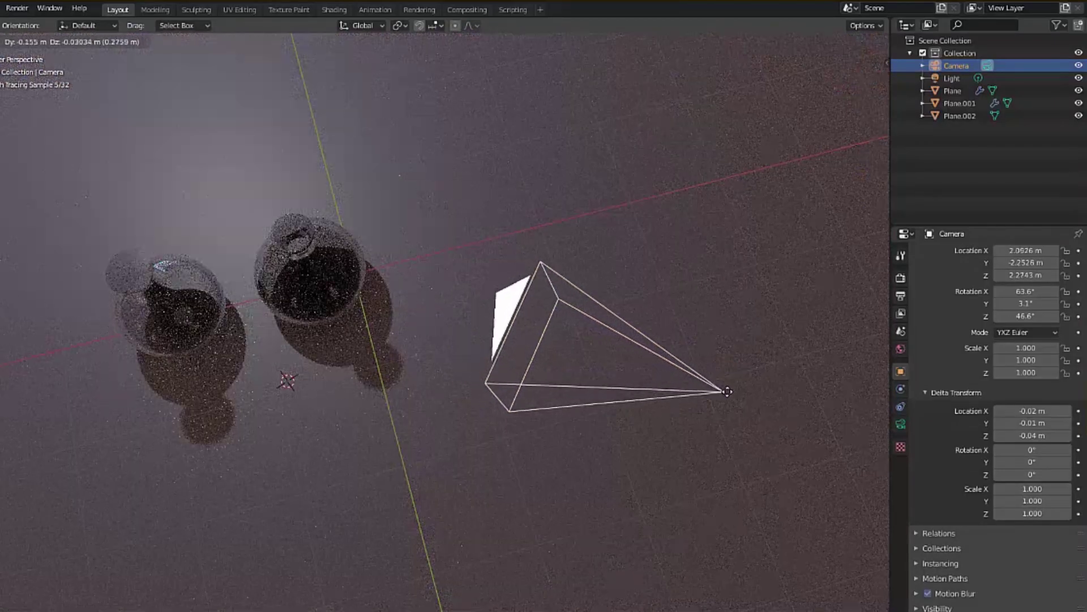
{"action": "left_click", "coordinate": [764, 405]}
{"action": "mouse_move", "coordinate": [765, 406]}
{"action": "middle_mouse_down"}
{"action": "mouse_move", "coordinate": [716, 260]}
{"action": "mouse_move", "coordinate": [657, 204]}
{"action": "middle_mouse_up"}
{"action": "left_click", "coordinate": [33, 43]}
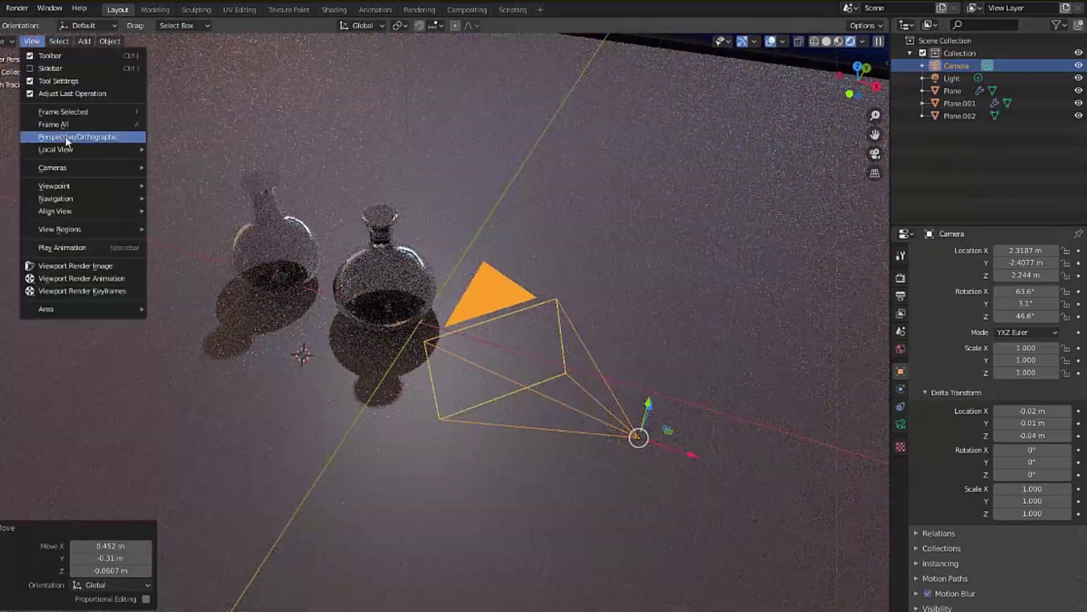
{"action": "mouse_move", "coordinate": [79, 165]}
{"action": "left_click", "coordinate": [193, 177]}
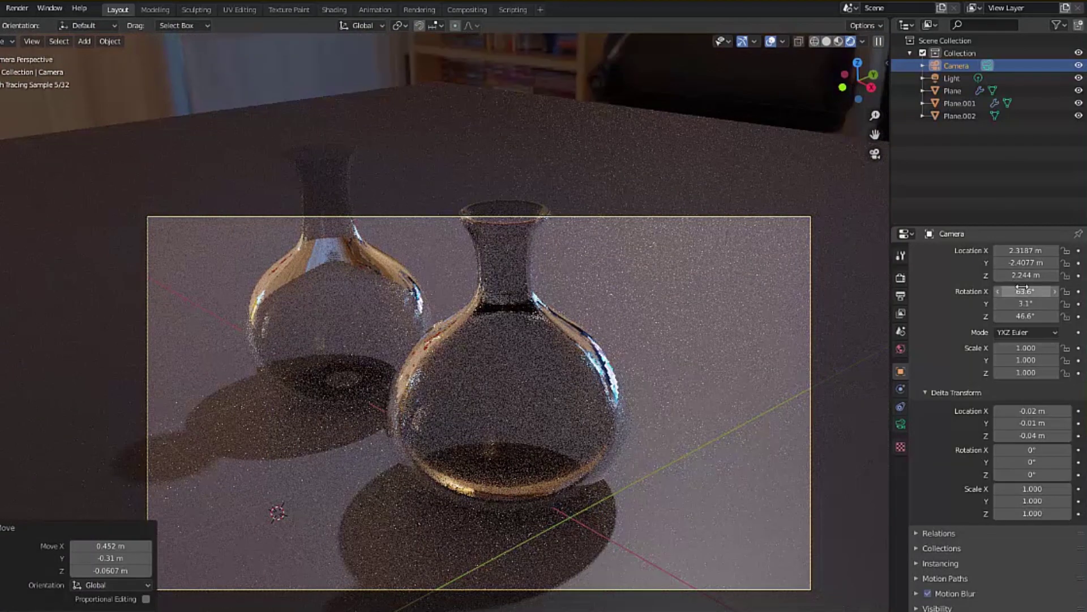
Adjust the camera's location to Y -2.2477 m and Z 2.4997 m, and its rotation to X 67.3° and Y 2.7°
{"action": "scroll", "coordinate": [1020, 275], "scroll_direction": "up", "scroll_amount": 2, "text": "ctrl"}
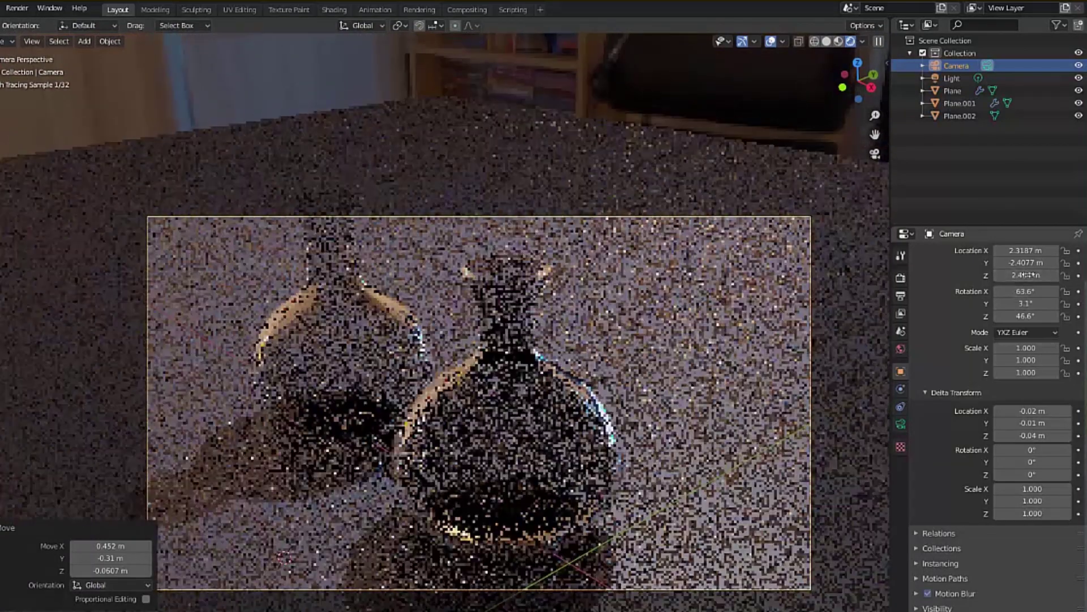
{"action": "scroll", "coordinate": [1010, 282], "scroll_direction": "up", "scroll_amount": 1, "text": "ctrl"}
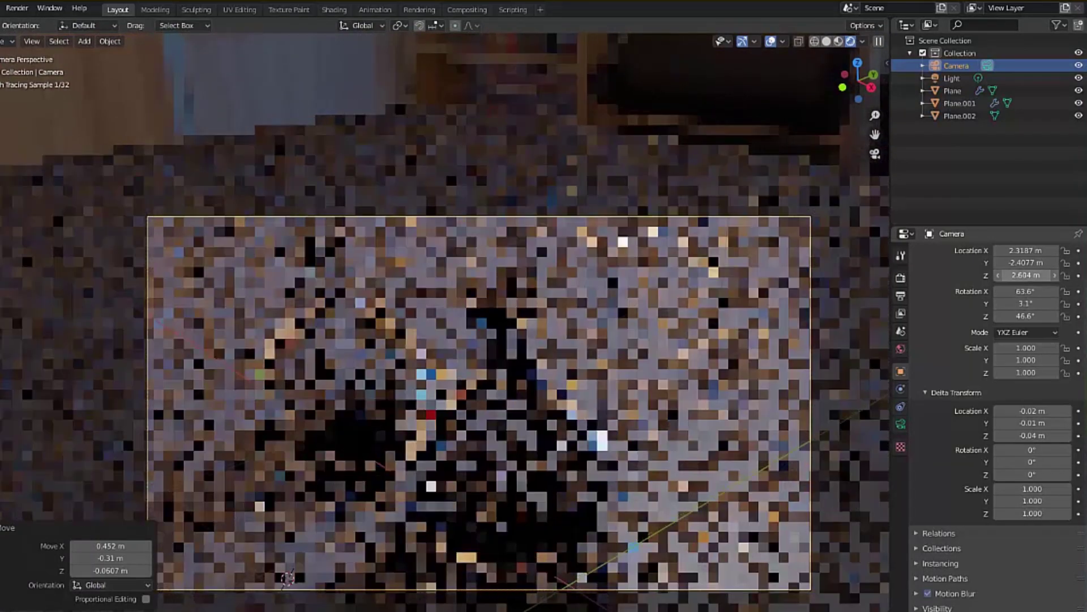
{"action": "scroll", "coordinate": [1028, 373], "scroll_direction": "up", "scroll_amount": 2, "text": "ctrl"}
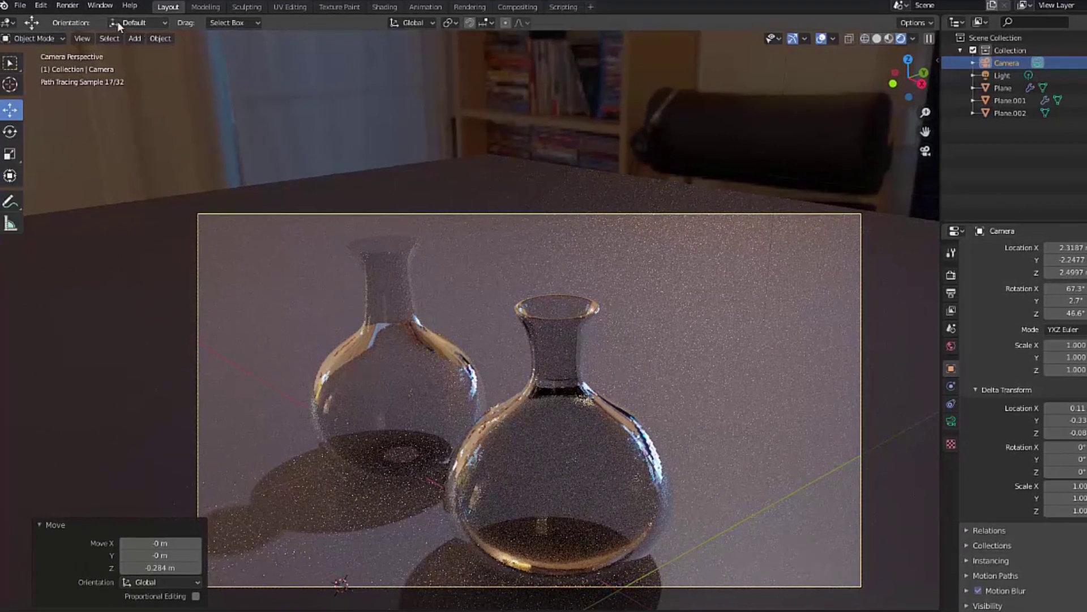
Start a test render of the camera view, reposition the render window, and close it before the render completes
{"action": "left_click", "coordinate": [71, 8]}
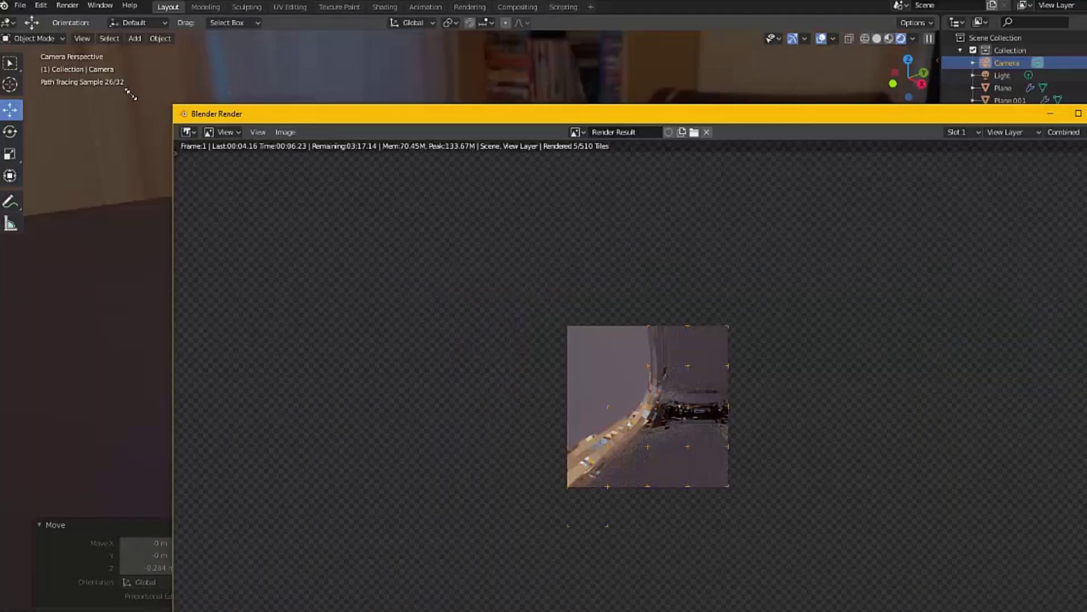
{"action": "left_click_drag", "start_coordinate": [513, 116], "coordinate": [434, 41]}
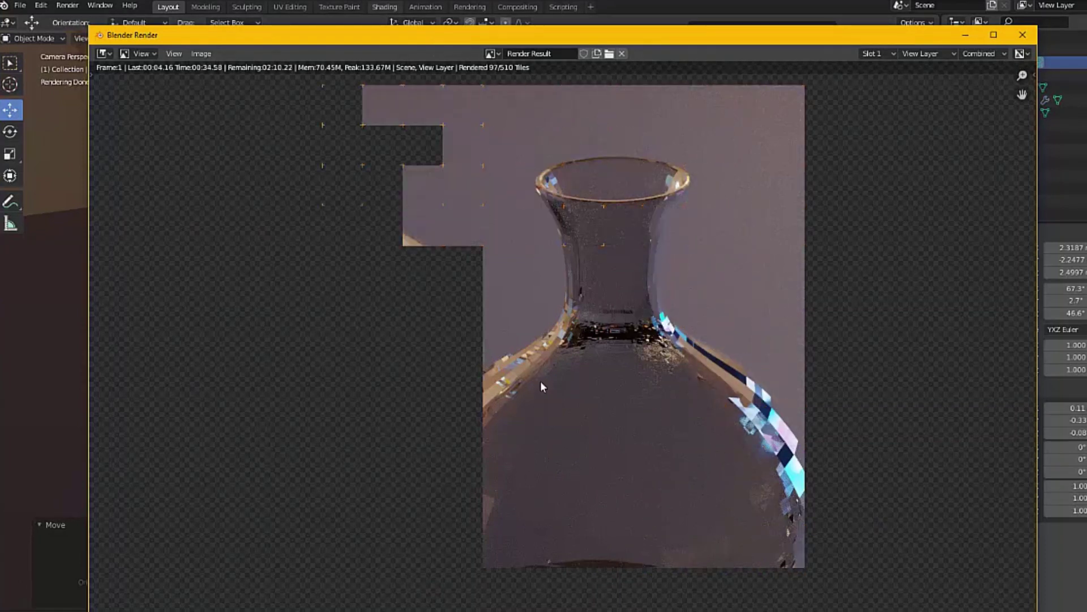
{"action": "left_click", "coordinate": [1022, 34]}
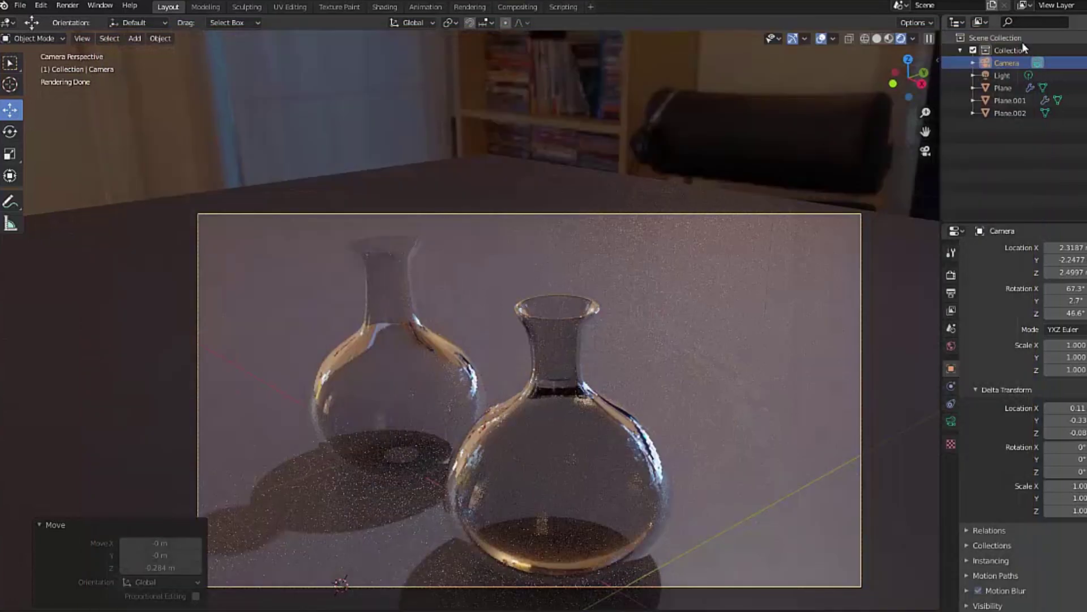
Set the render subdivisions of the Subdivision Surface modifier to 4 on both glass vases
{"action": "left_click", "coordinate": [552, 448]}
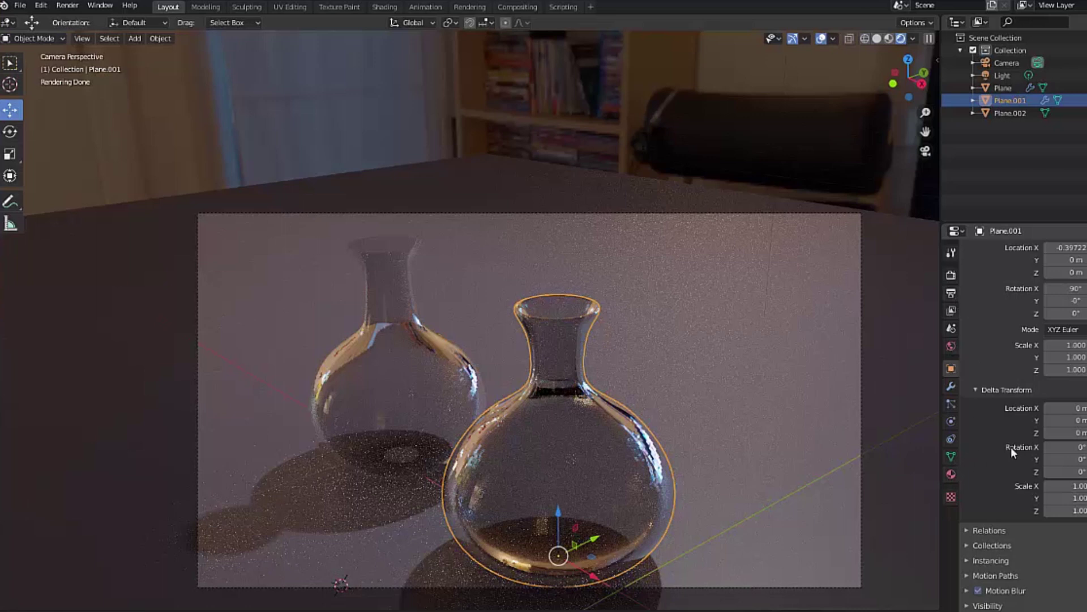
{"action": "left_click", "coordinate": [951, 346]}
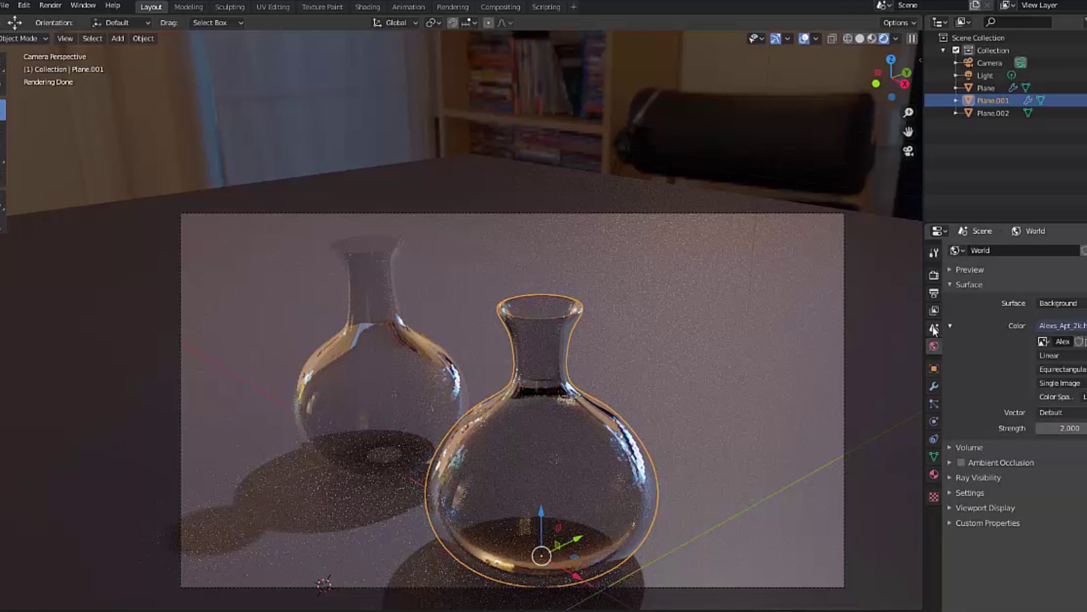
{"action": "left_click", "coordinate": [901, 386]}
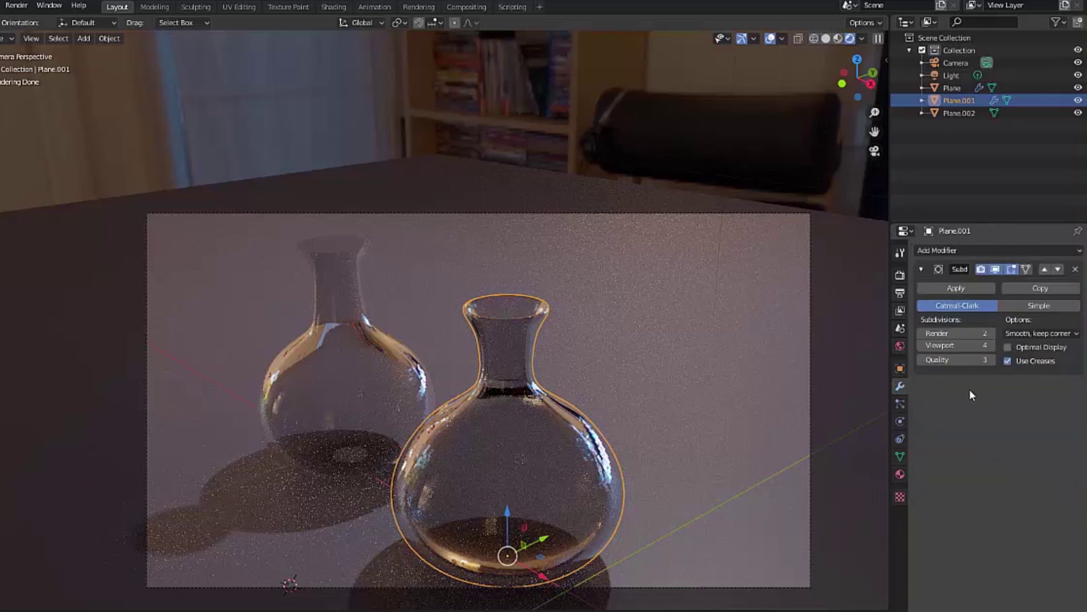
{"action": "left_click", "coordinate": [940, 332]}
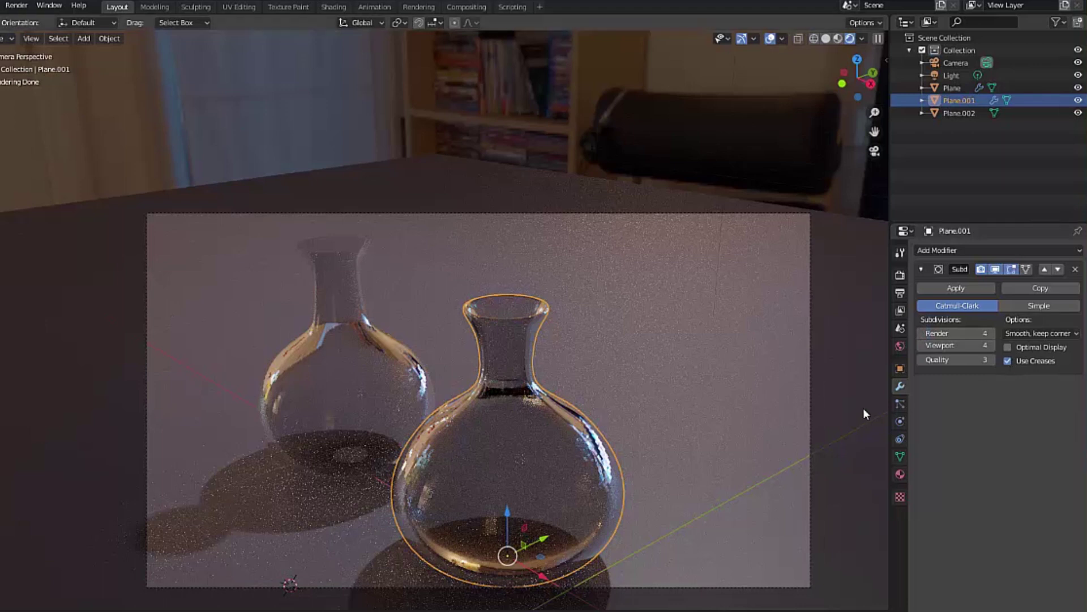
{"action": "left_click", "coordinate": [330, 361]}
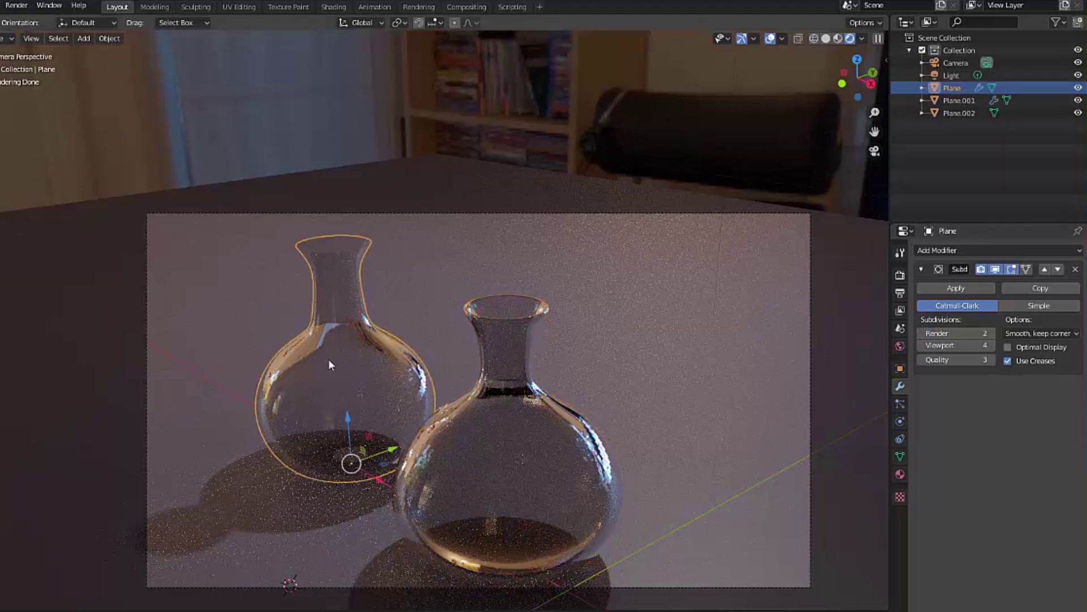
{"action": "left_click", "coordinate": [991, 335]}
{"action": "type", "text": "4"}
{"action": "key", "text": "Return"}
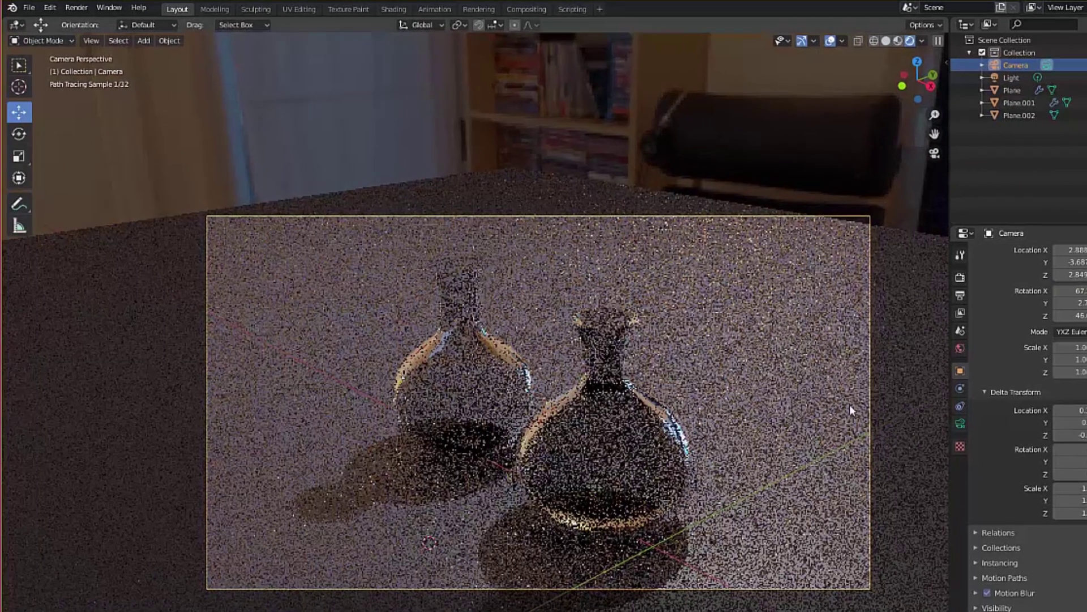
Start rendering the image to check the vases' smoothness, cancel it partway, and minimize the render window
{"action": "left_click", "coordinate": [75, 8]}
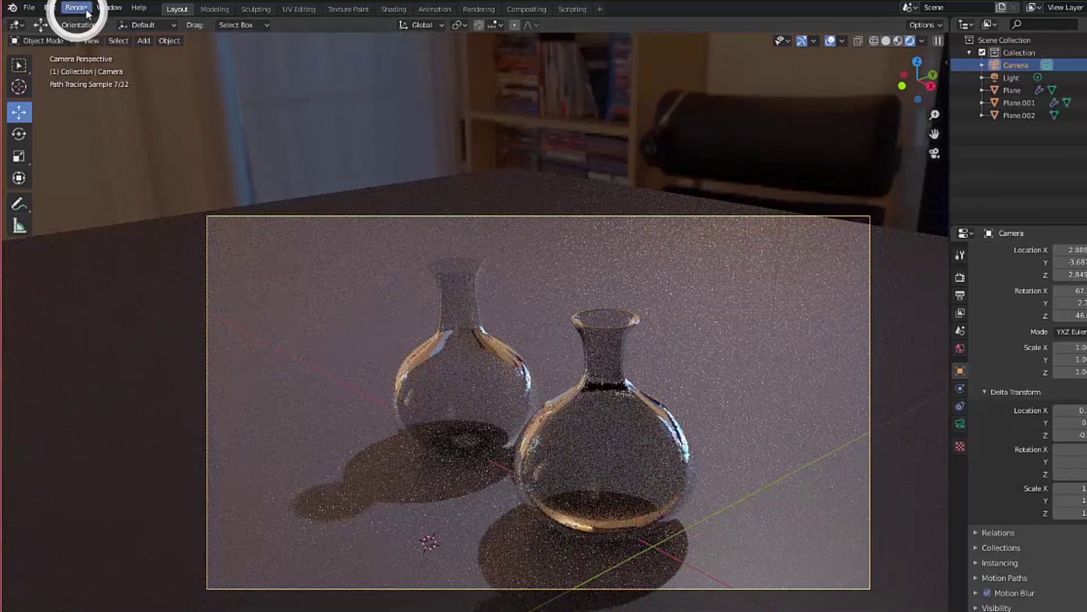
{"action": "left_click", "coordinate": [113, 24]}
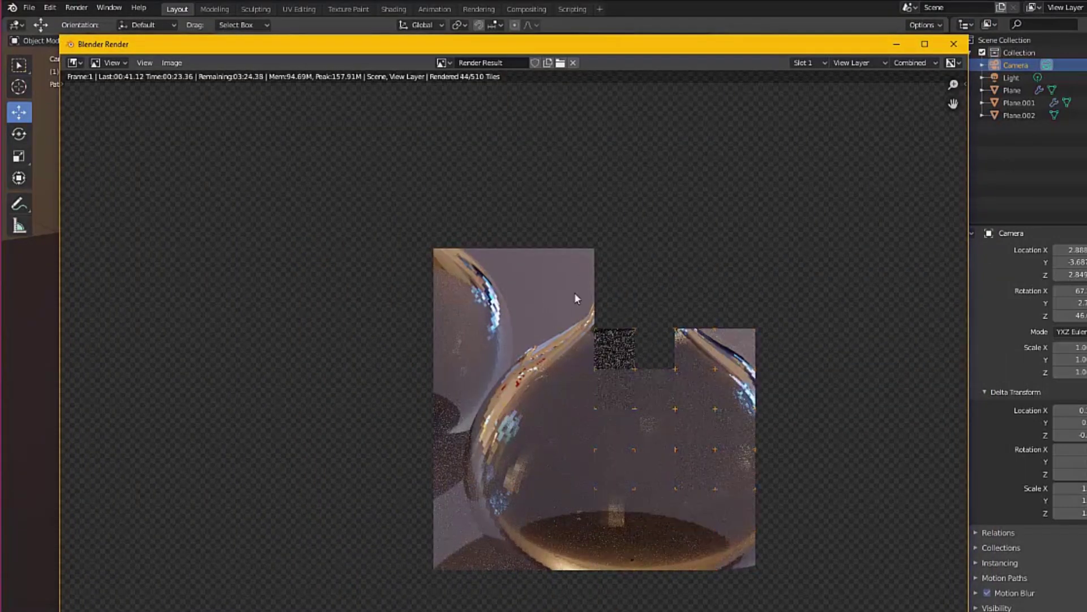
{"action": "key", "text": "Escape"}
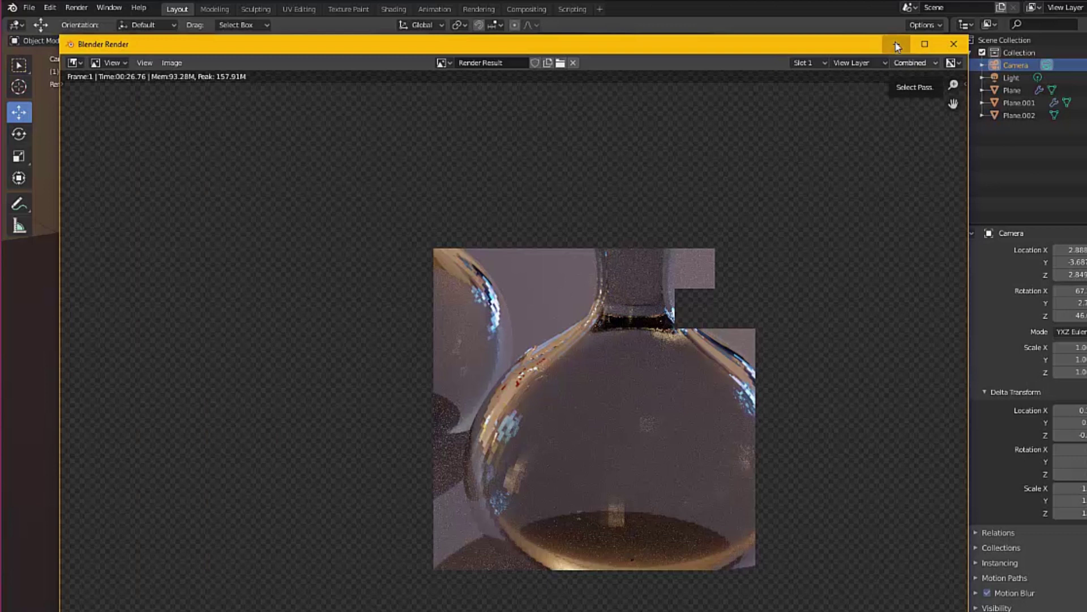
{"action": "left_click", "coordinate": [896, 43]}
Raise the render subdivisions of the Subdivision Surface modifier to 6 on both vases
{"action": "left_click", "coordinate": [630, 422]}
{"action": "left_click_drag", "start_coordinate": [1002, 335], "coordinate": [1045, 335]}
{"action": "left_click", "coordinate": [478, 397]}
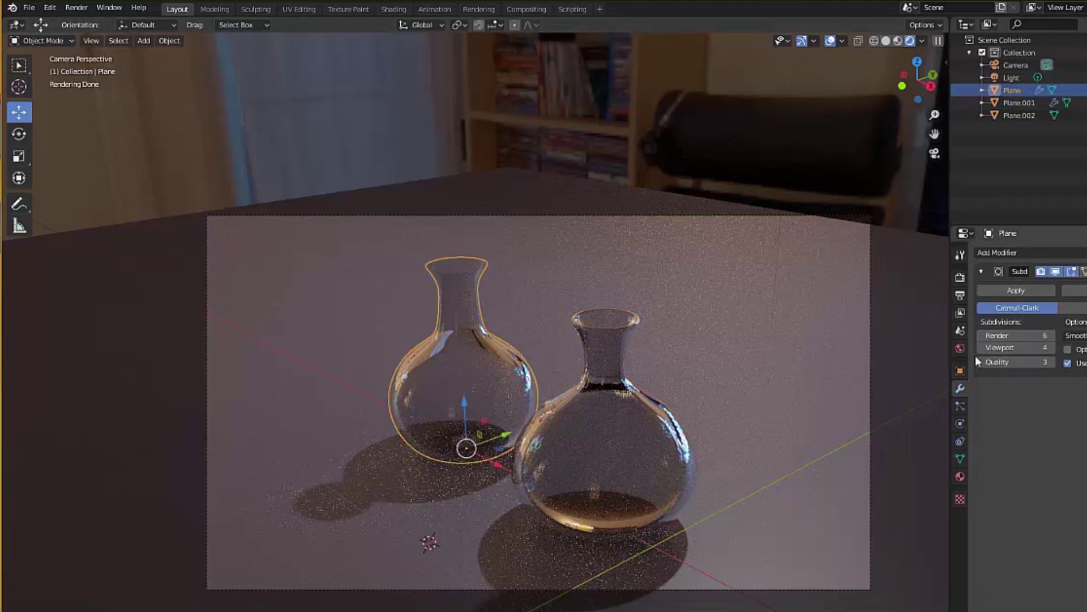
{"action": "left_click", "coordinate": [602, 426]}
{"action": "left_click", "coordinate": [498, 376]}
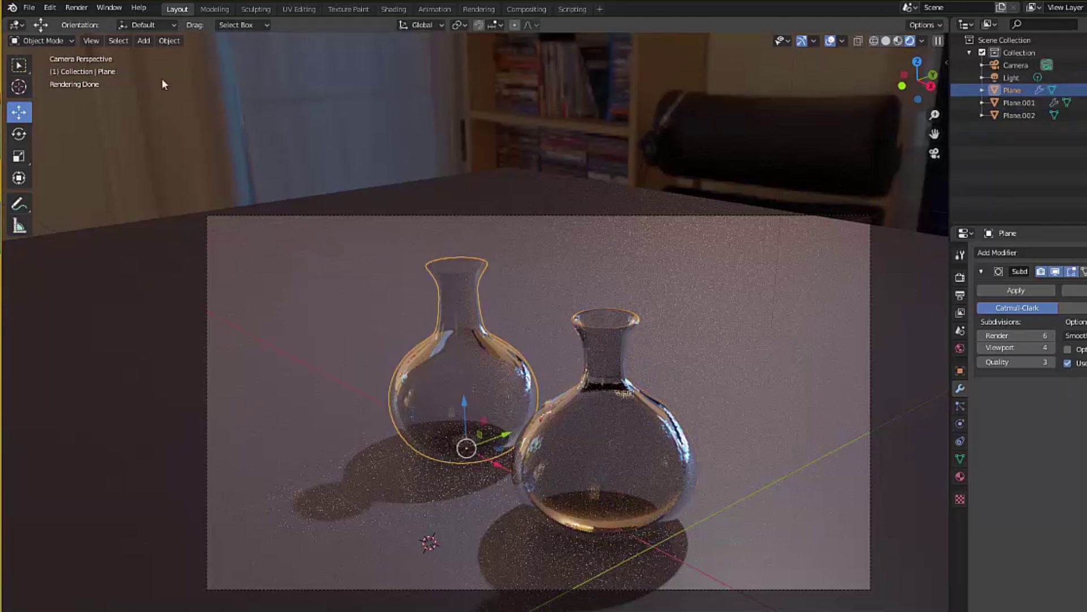
Render the full image with the smoother vases, leave the render result, and select the light
{"action": "left_click", "coordinate": [76, 7]}
{"action": "left_click", "coordinate": [97, 18]}
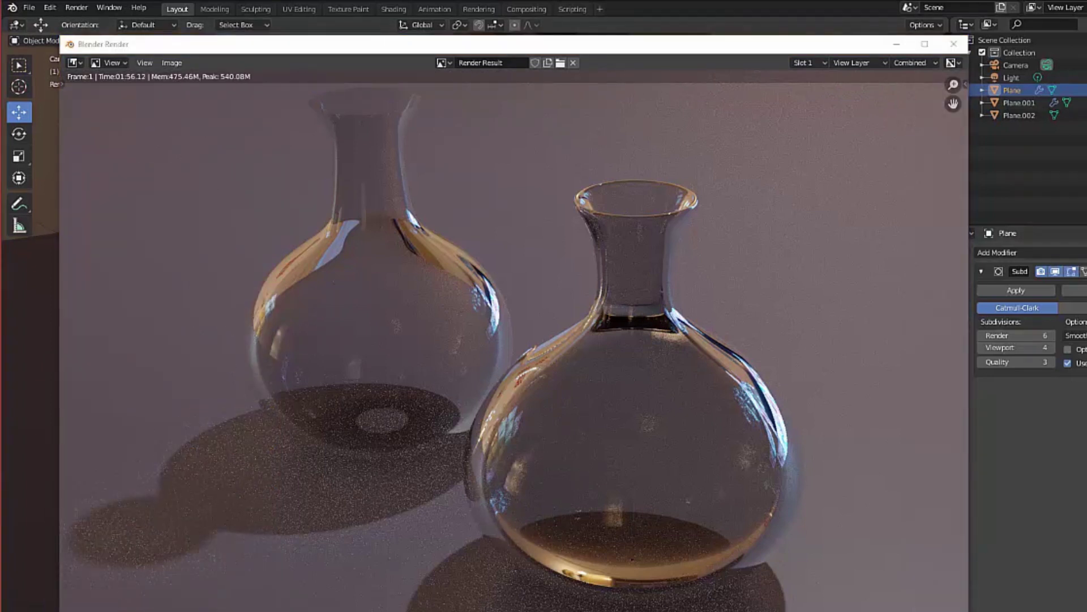
{"action": "left_click", "coordinate": [1011, 77]}
{"action": "key", "text": "Escape"}
Switch the Cycles integrator to Branched Path Tracing in the scene's render settings
{"action": "left_click", "coordinate": [960, 294]}
{"action": "left_click", "coordinate": [960, 279]}
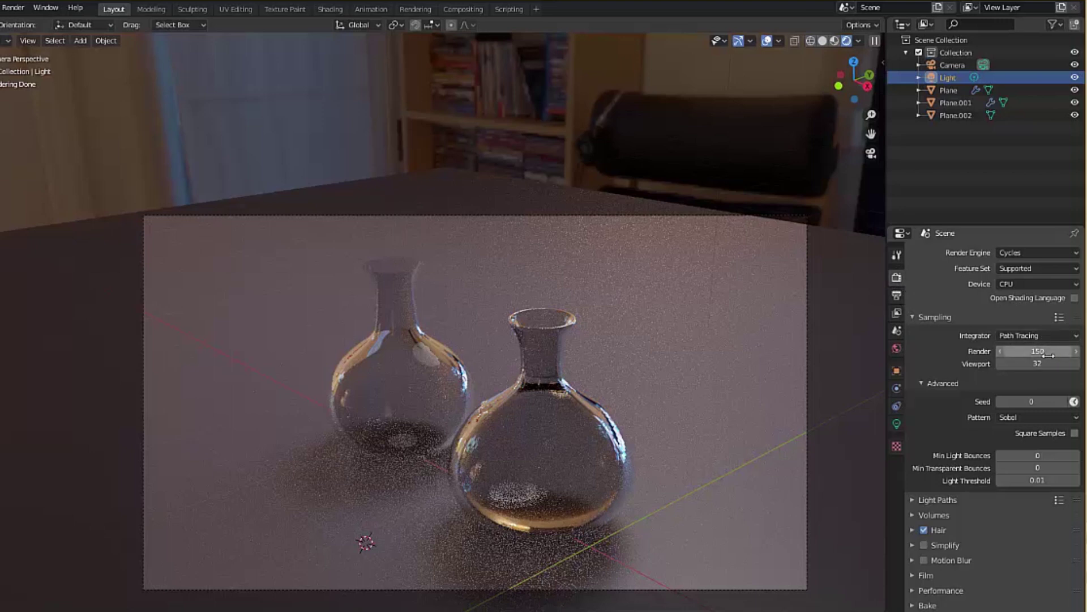
{"action": "left_click", "coordinate": [1050, 337]}
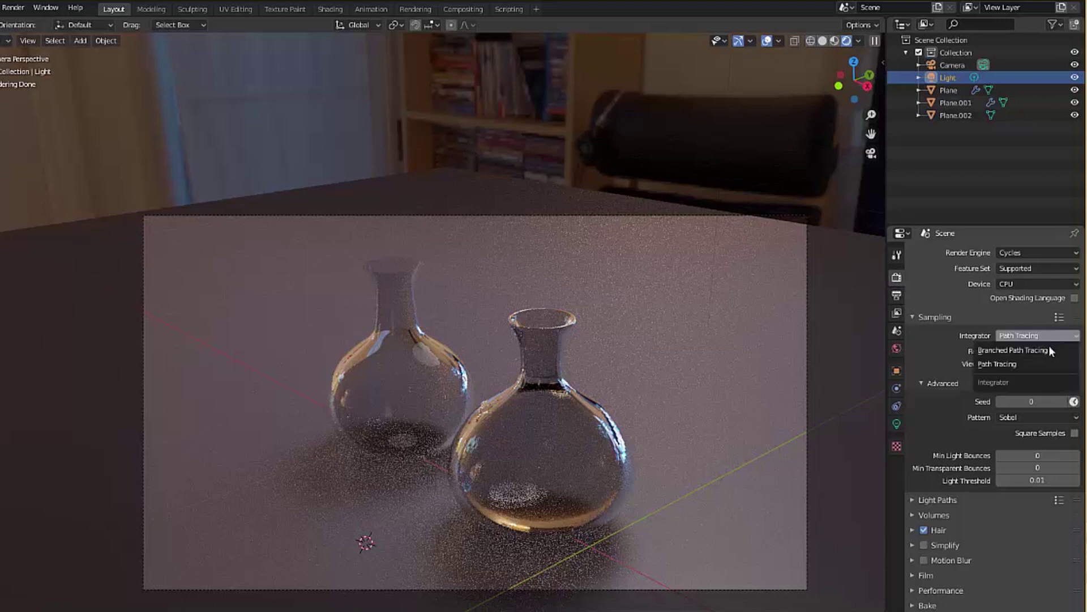
{"action": "left_click", "coordinate": [1013, 350]}
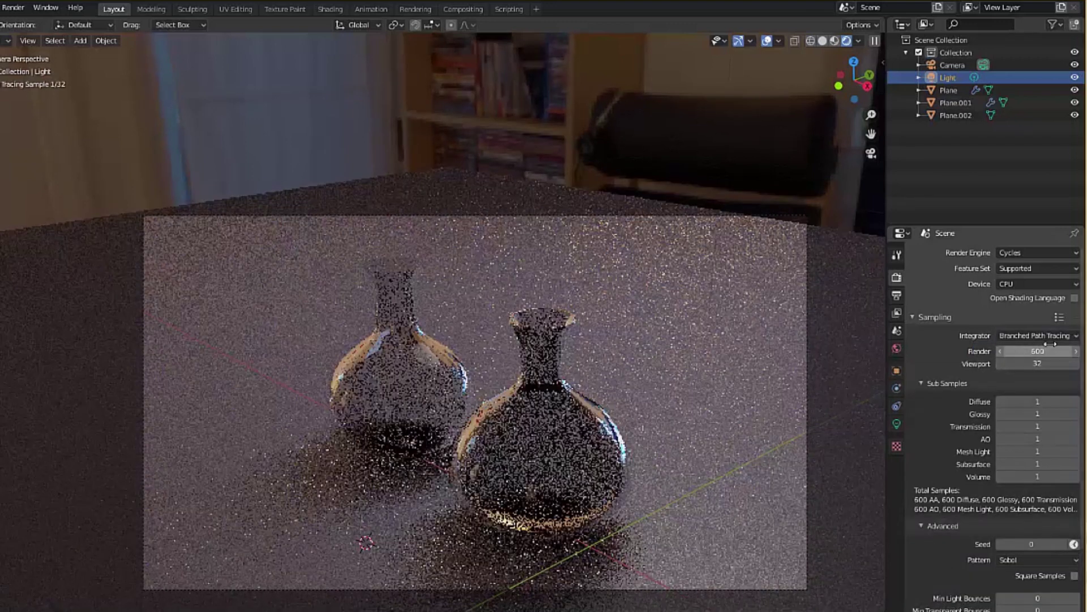
Try 800 render samples, and return the value to 600
{"action": "left_click", "coordinate": [1014, 352]}
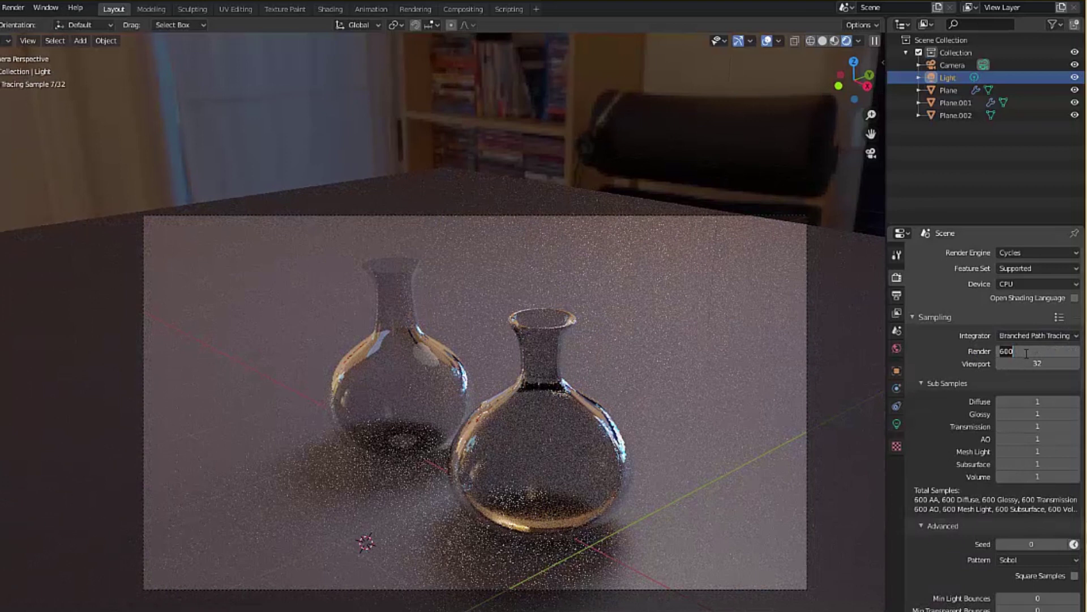
{"action": "type", "text": "800"}
{"action": "key", "text": "Return"}
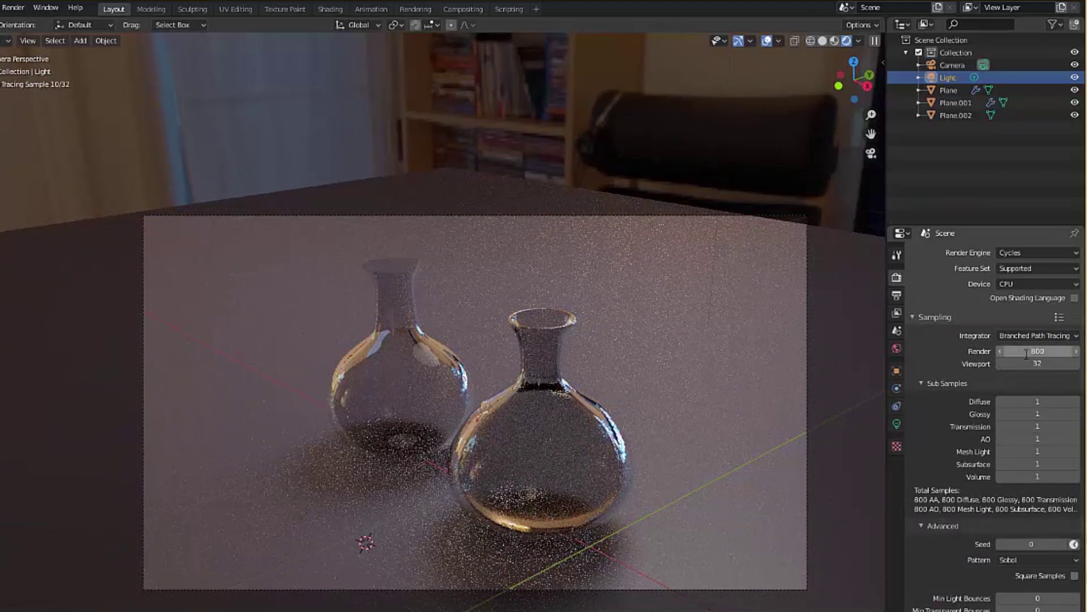
{"action": "left_click", "coordinate": [1043, 352]}
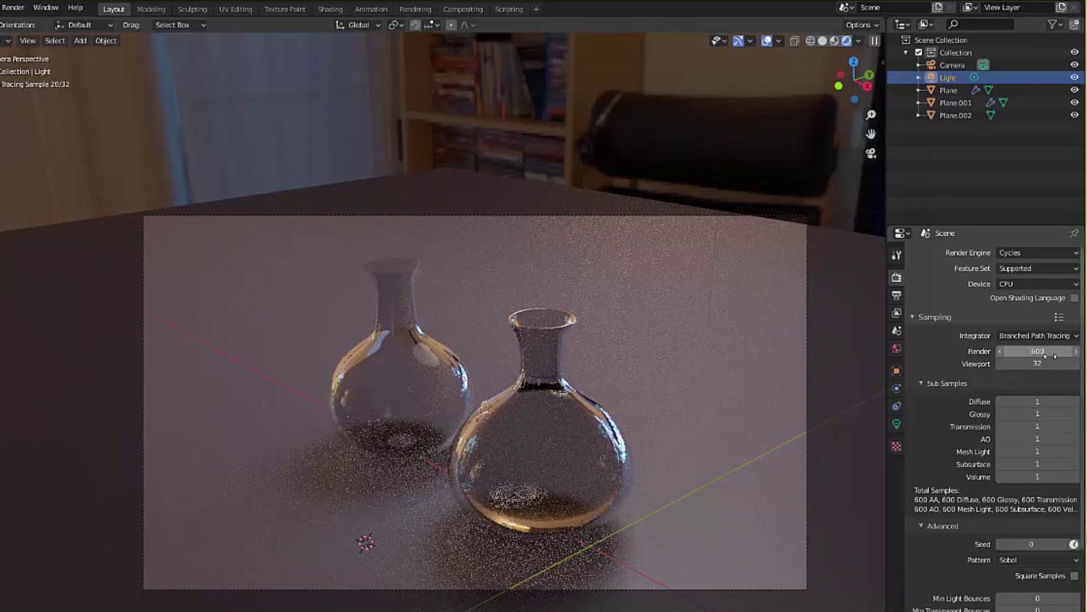
Render the image with Branched Path Tracing at 600 samples, and close the render window
{"action": "left_click", "coordinate": [16, 8]}
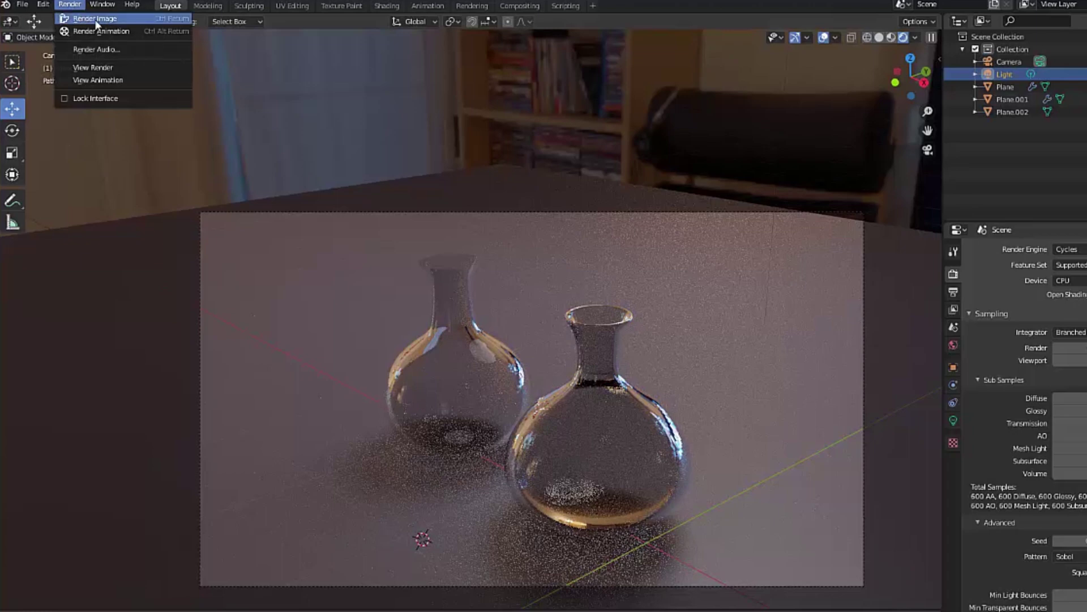
{"action": "left_click", "coordinate": [96, 20]}
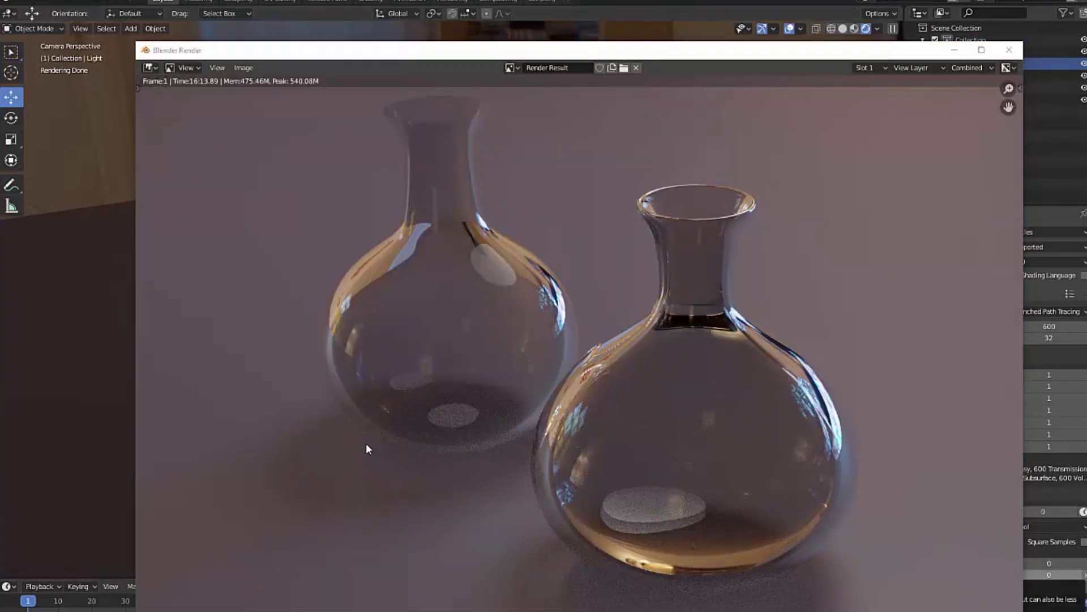
{"action": "left_click", "coordinate": [1010, 49]}
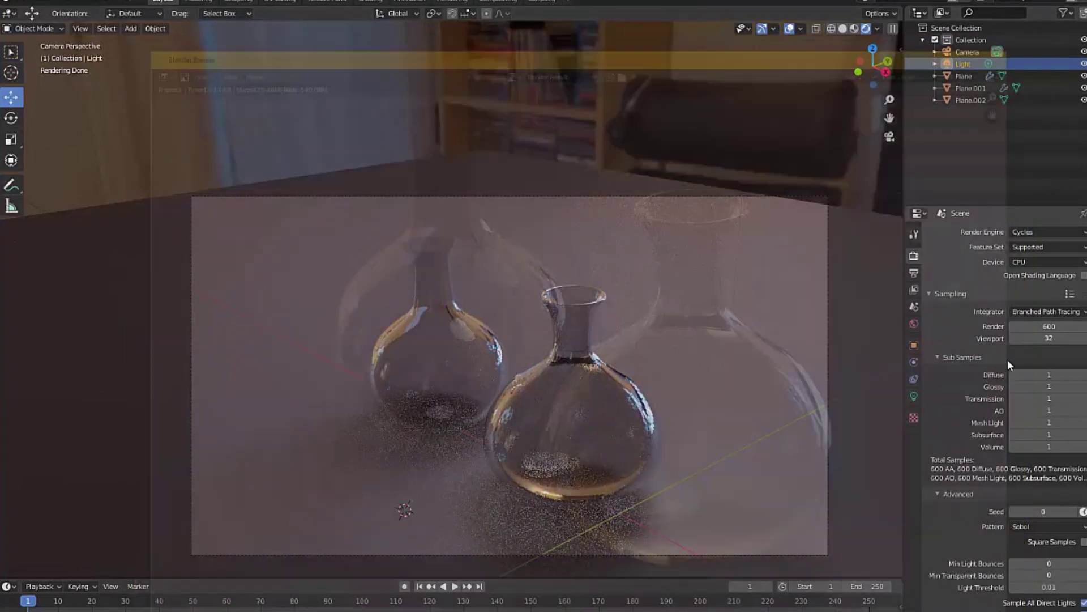
Set the number of render samples to 900
{"action": "left_click", "coordinate": [1058, 326]}
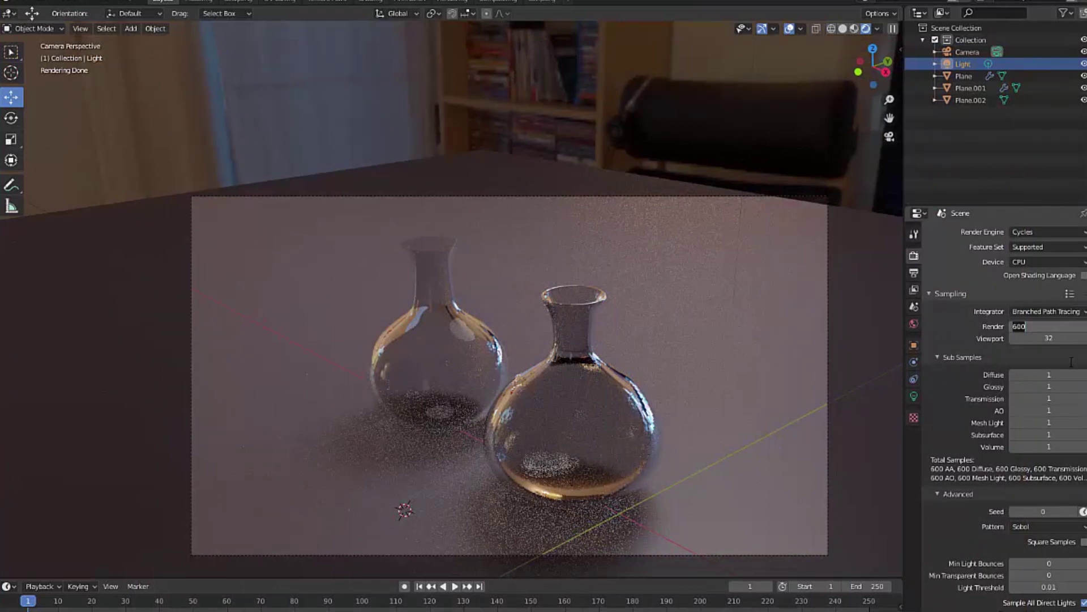
{"action": "type", "text": "900"}
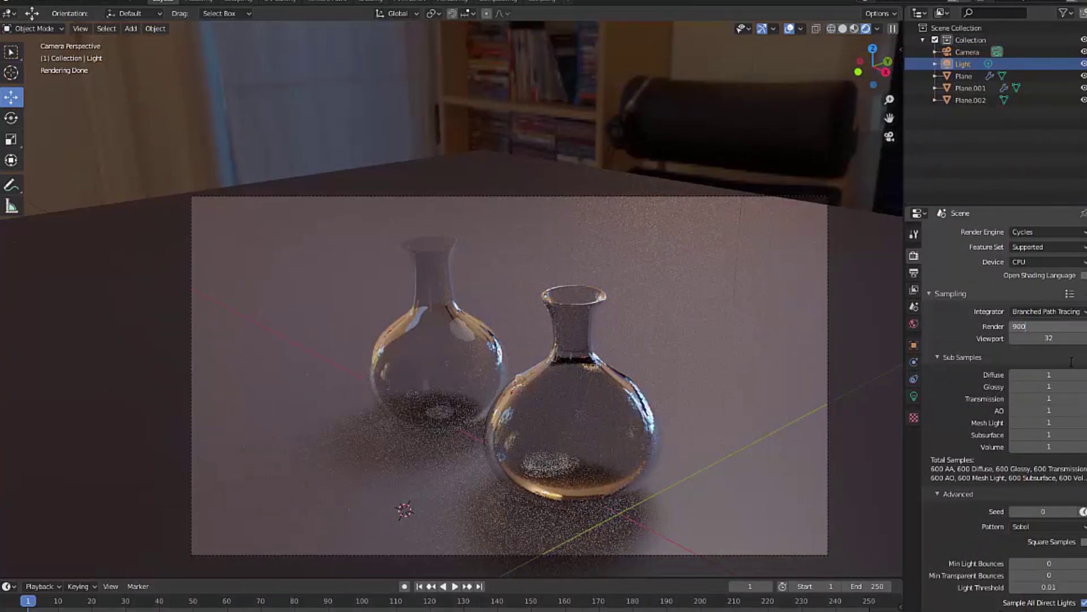